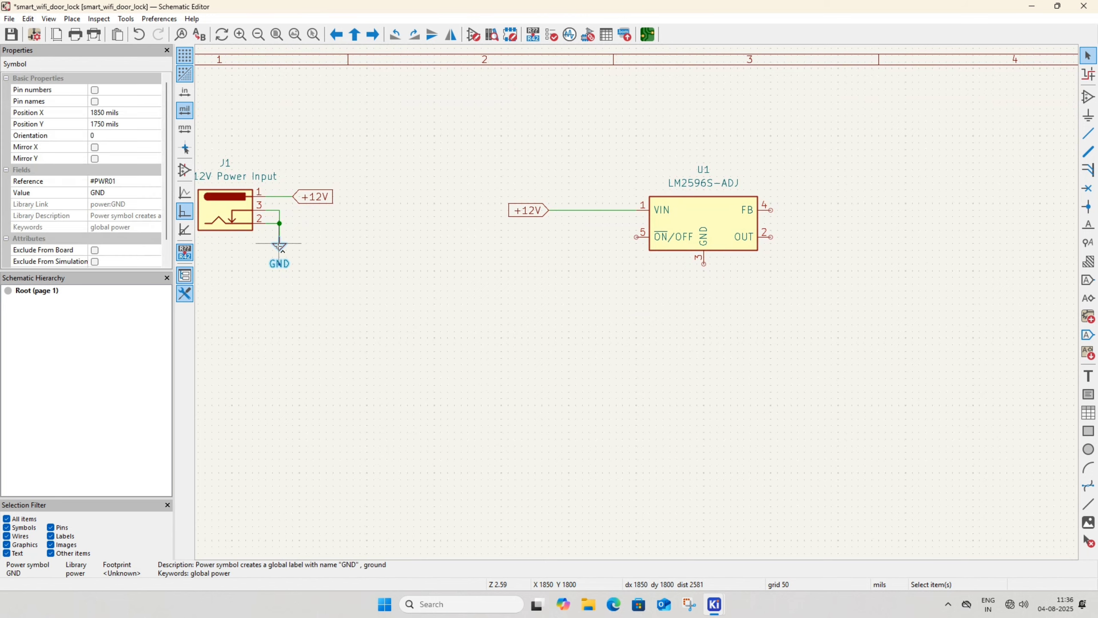
# Place a GND power symbol just below U1's GND pin 3 and wire it to the pin
pyautogui.scroll(3, 495, 275)
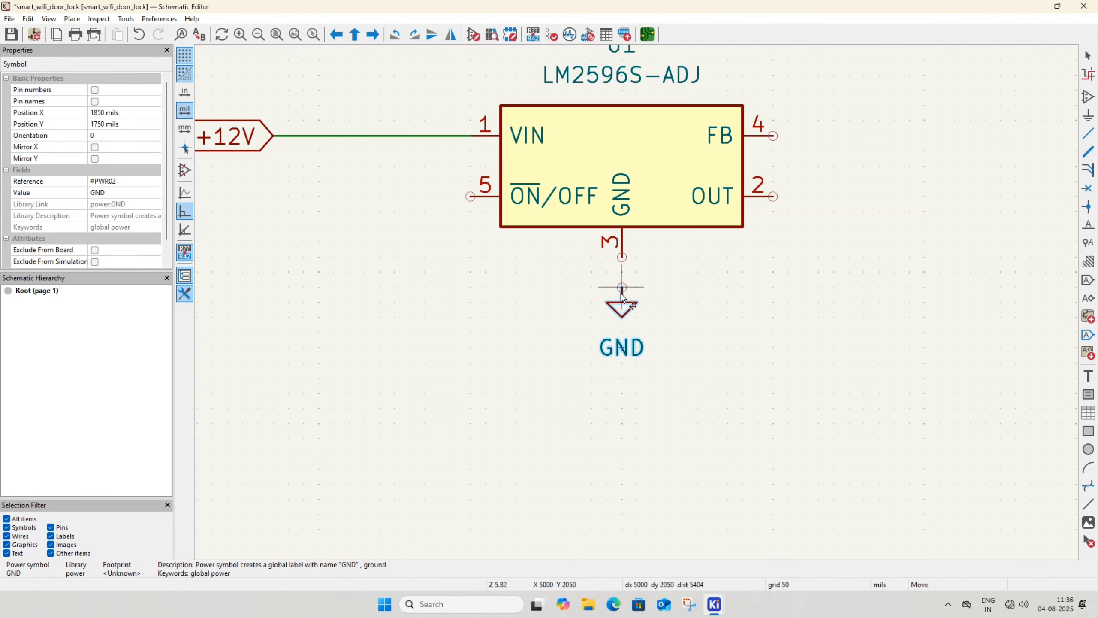
pyautogui.click(621, 286)
pyautogui.click(621, 287)
pyautogui.click(621, 257)
pyautogui.press('Escape')
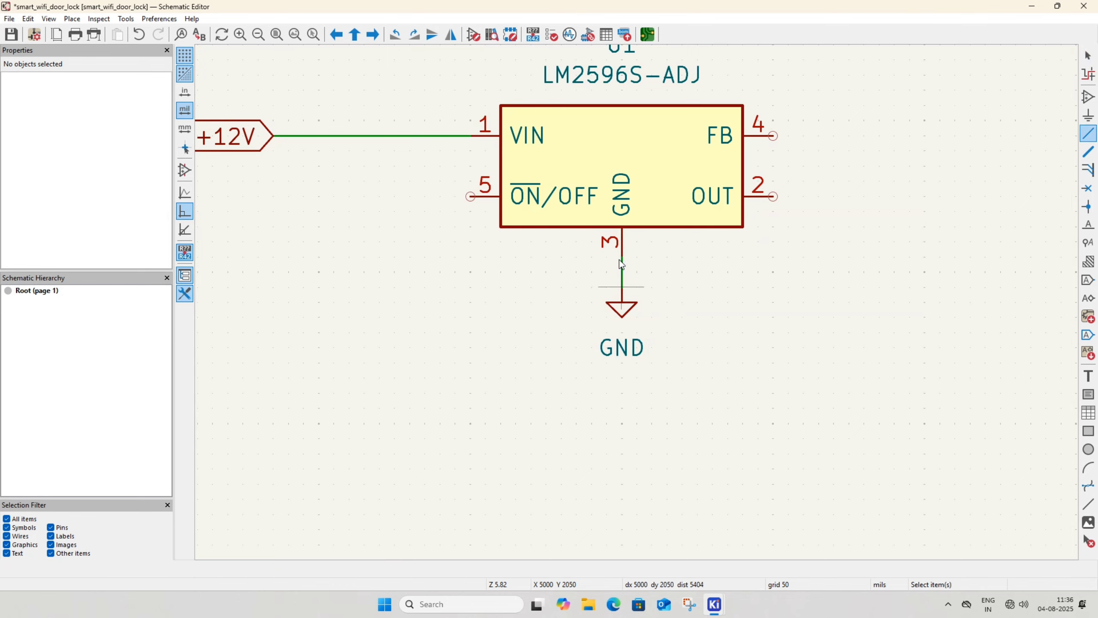
# Wire U1's ON/OFF pin 5 around to the ground wire below pin 3 and save the schematic
pyautogui.click(472, 196)
pyautogui.click(455, 271)
pyautogui.click(621, 271)
pyautogui.press('Escape')
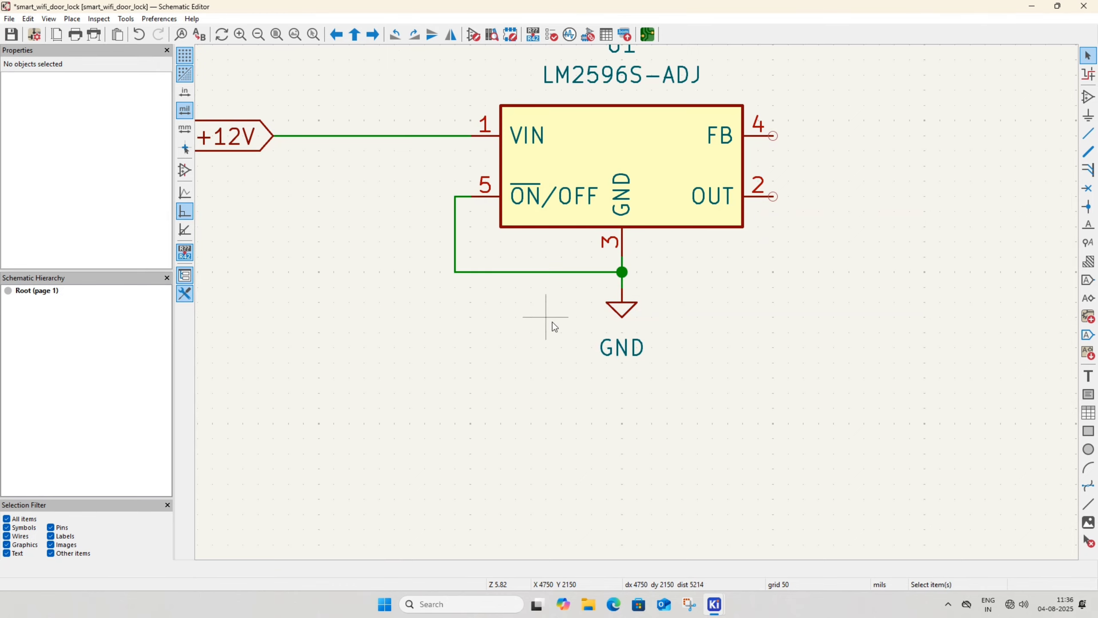
pyautogui.hotkey('ctrl', 's')
# Add a C_Polarized capacitor symbol between the +12V label and U1, below the VIN wire
pyautogui.scroll(-1, 546, 329)
pyautogui.scroll(-1, 630, 299)
pyautogui.moveTo(633, 362); pyautogui.dragTo(553, 326, button='middle')
pyautogui.scroll(-1, 573, 365)
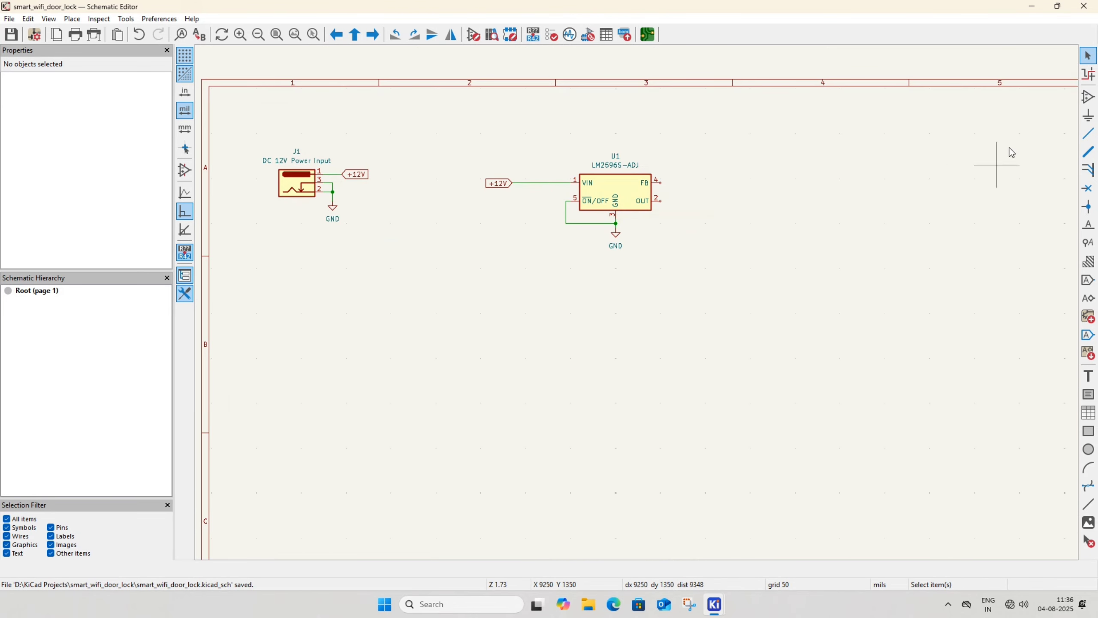
pyautogui.click(1088, 97)
pyautogui.click(548, 340)
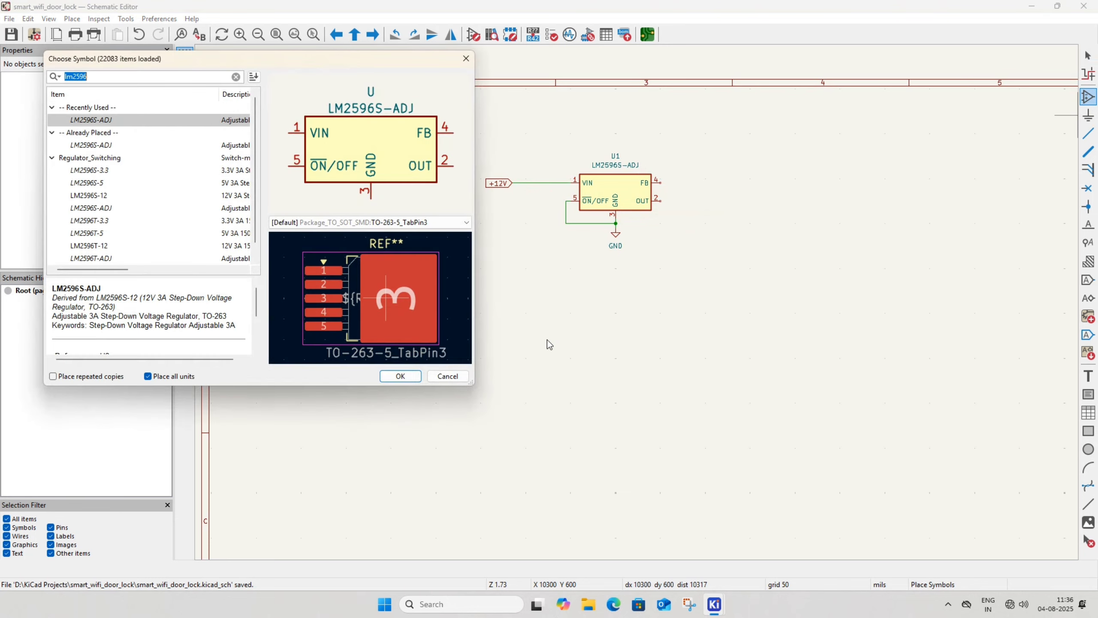
pyautogui.write('pola')
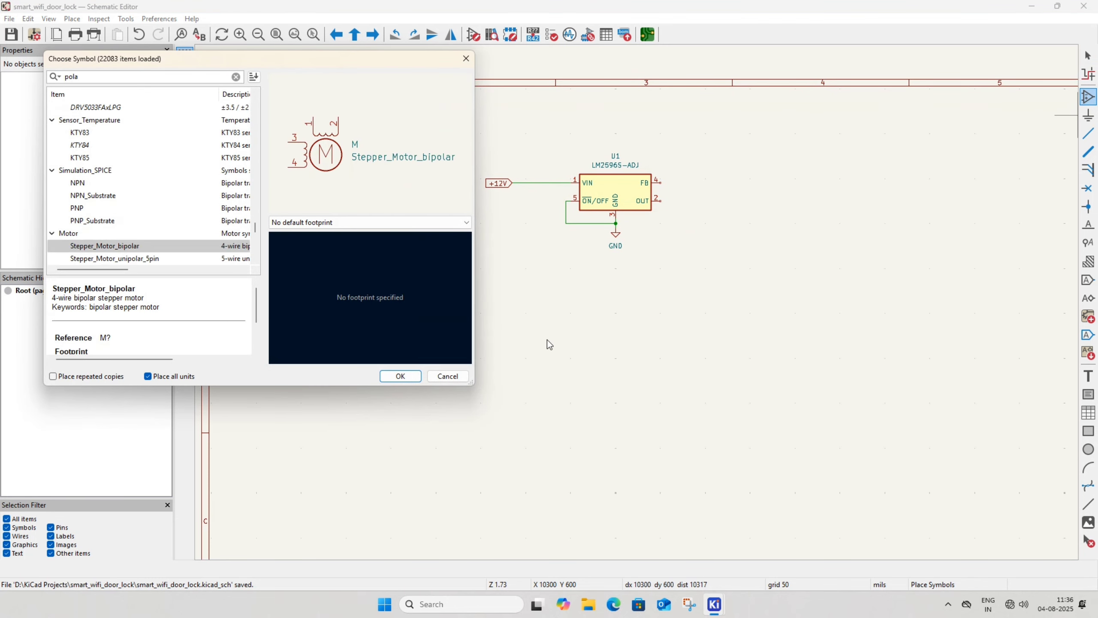
pyautogui.write(' c')
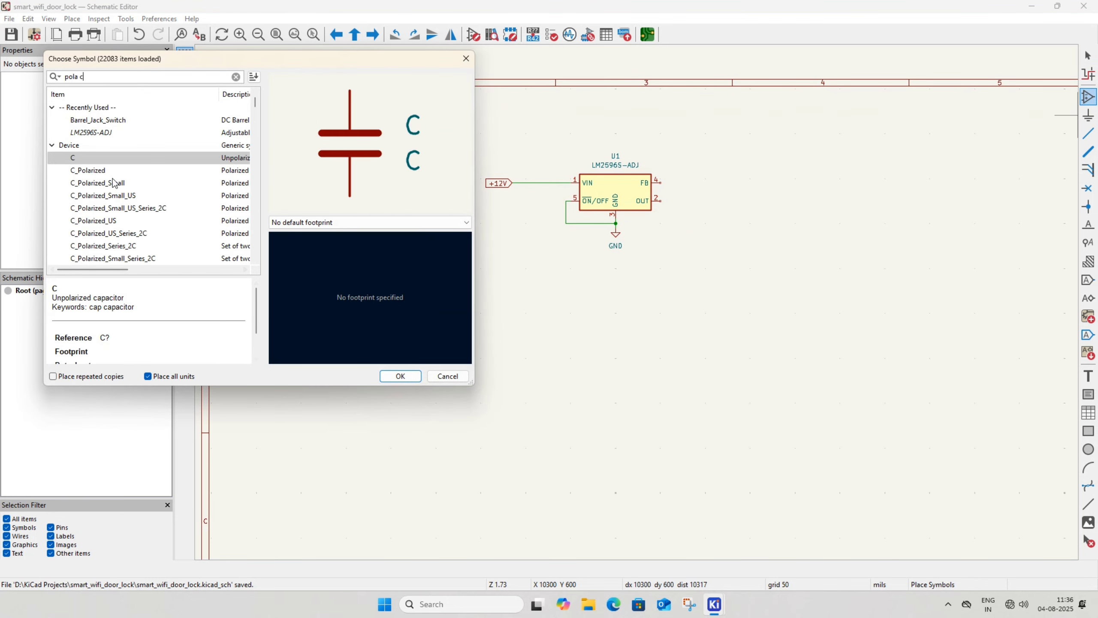
pyautogui.click(401, 374)
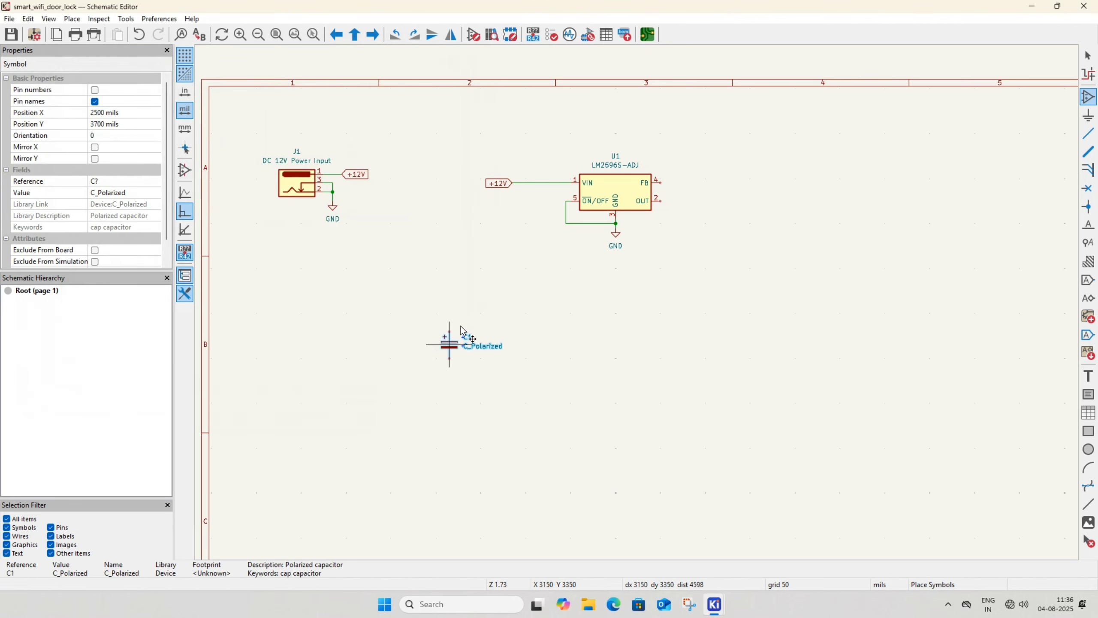
pyautogui.scroll(2, 519, 236)
pyautogui.click(663, 301)
pyautogui.moveTo(706, 372); pyautogui.dragTo(642, 369, button='middle')
pyautogui.press('Escape')
# Move C1's reference and value text to the capacitor's left side and shift the capacitor slightly up
pyautogui.moveTo(657, 306); pyautogui.dragTo(525, 312)
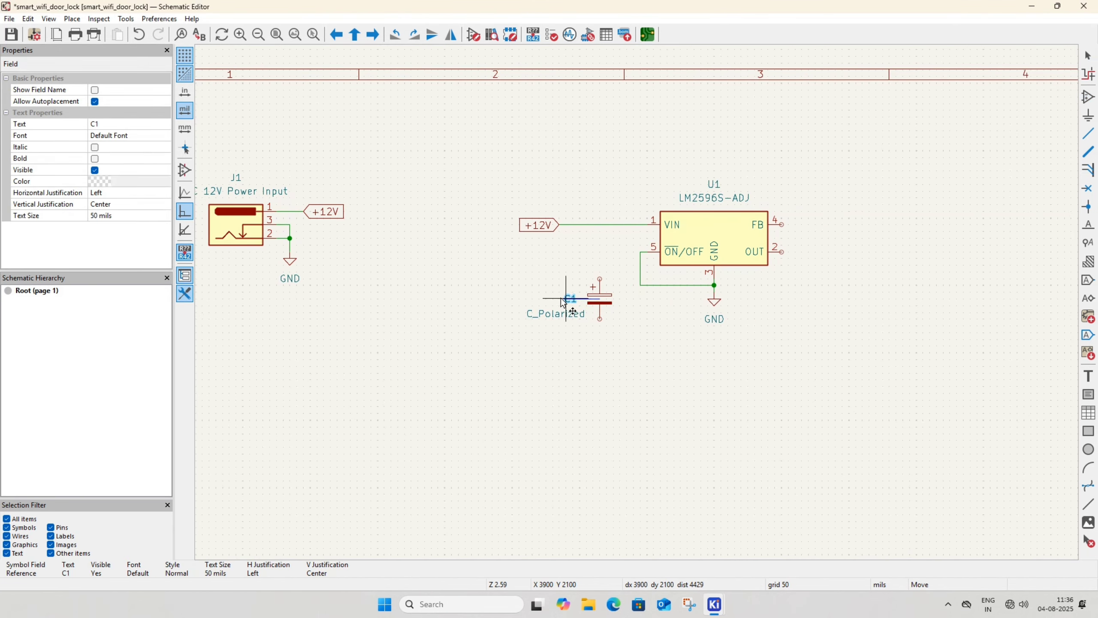
pyautogui.click(577, 352)
pyautogui.scroll(2, 576, 352)
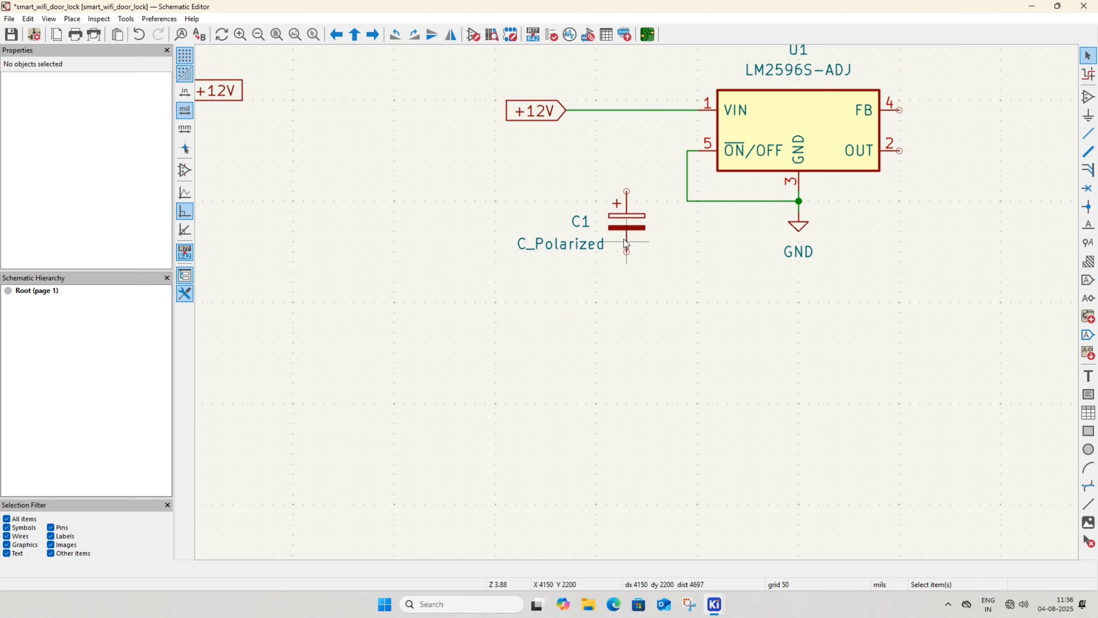
pyautogui.moveTo(627, 225); pyautogui.dragTo(628, 204)
pyautogui.click(605, 253)
pyautogui.moveTo(690, 265); pyautogui.dragTo(580, 280, button='middle')
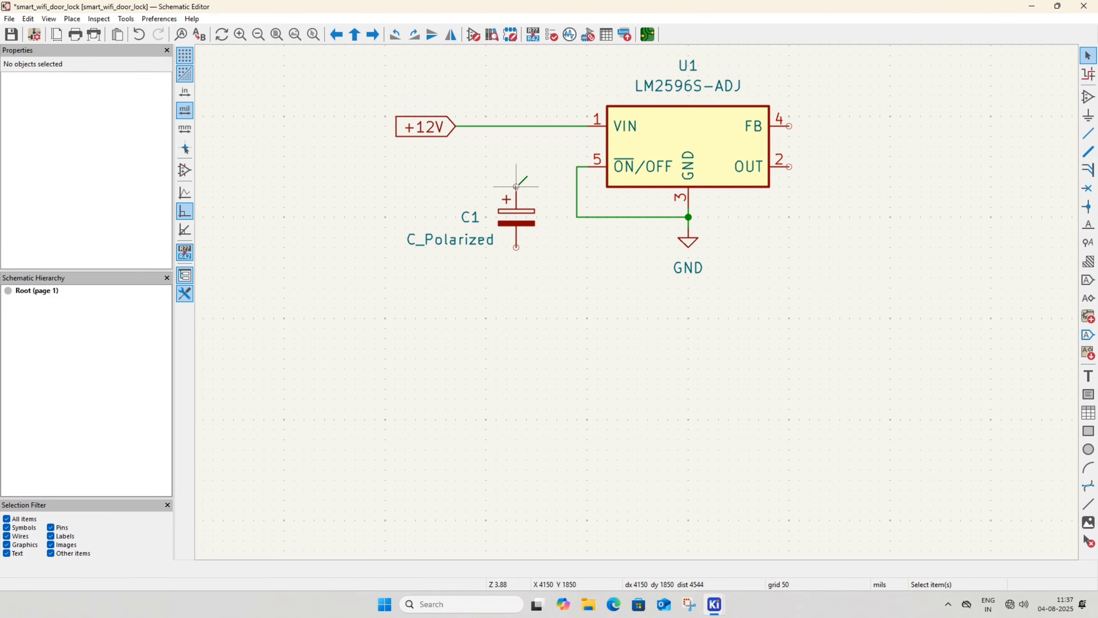
# Wire C1's positive pin up to the +12V line feeding VIN
pyautogui.press('w')
pyautogui.click(516, 126)
pyautogui.press('Escape')
# Duplicate U1's GND symbol and connect the copy to C1's negative pin
pyautogui.scroll(-2, 757, 312)
pyautogui.click(711, 264)
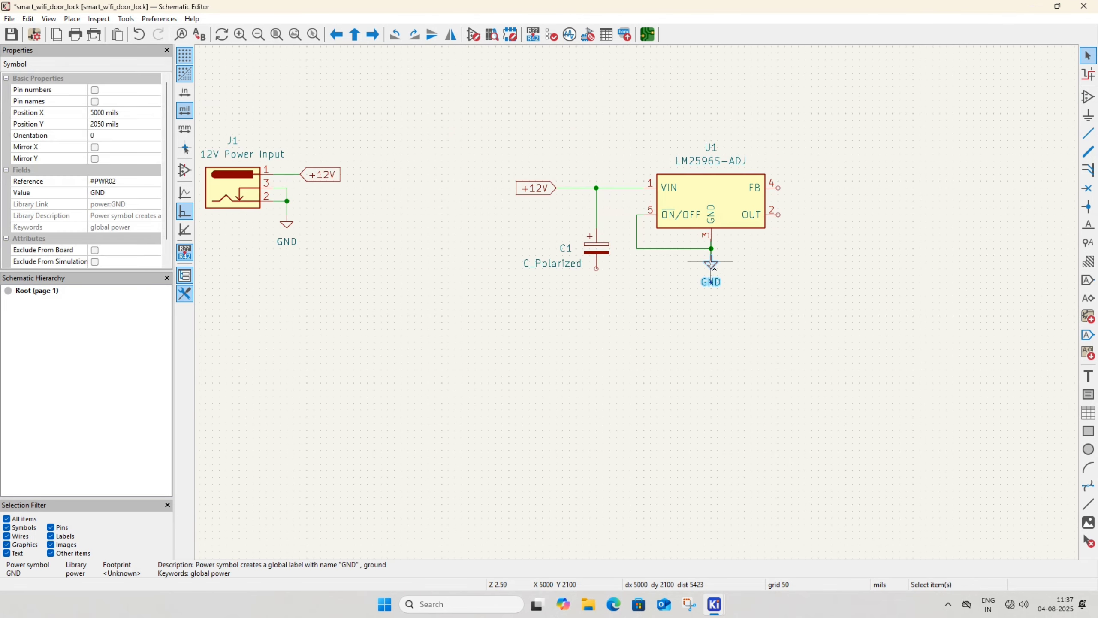
pyautogui.hotkey('ctrl', 'd')
pyautogui.scroll(4, 596, 270)
pyautogui.click(596, 268)
# Move C1's reference and value text slightly higher beside the capacitor
pyautogui.click(566, 249)
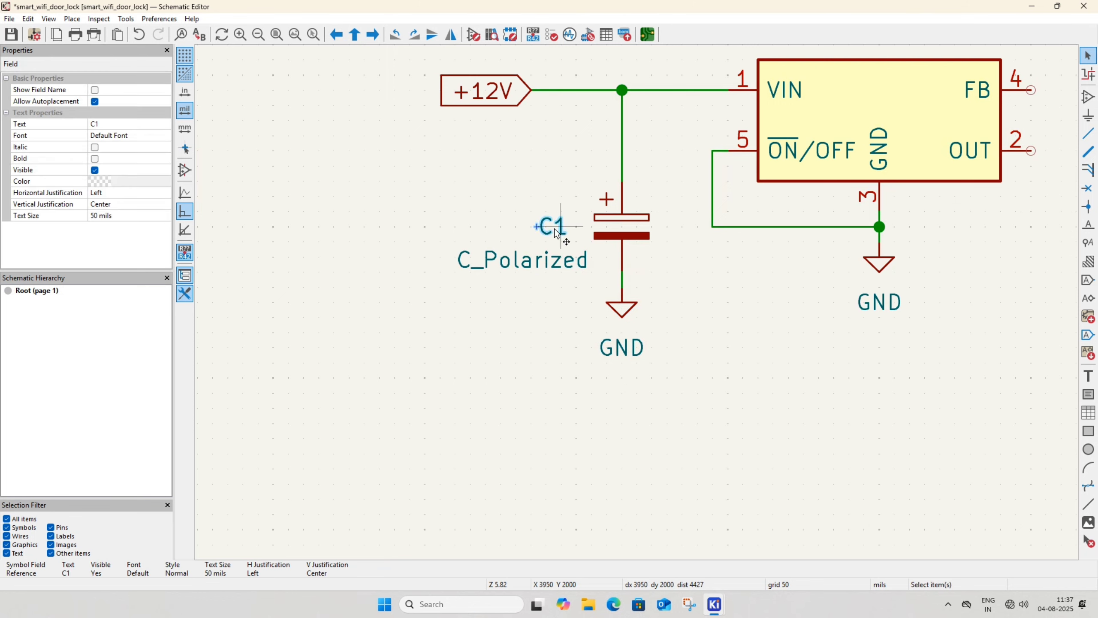
pyautogui.moveTo(554, 228); pyautogui.dragTo(560, 198)
pyautogui.click(532, 258)
pyautogui.moveTo(532, 258); pyautogui.dragTo(523, 231)
pyautogui.click(484, 276)
# Set C1's value to 470uf 35V and save the schematic
pyautogui.doubleClick(505, 244)
pyautogui.press('BackSpace')
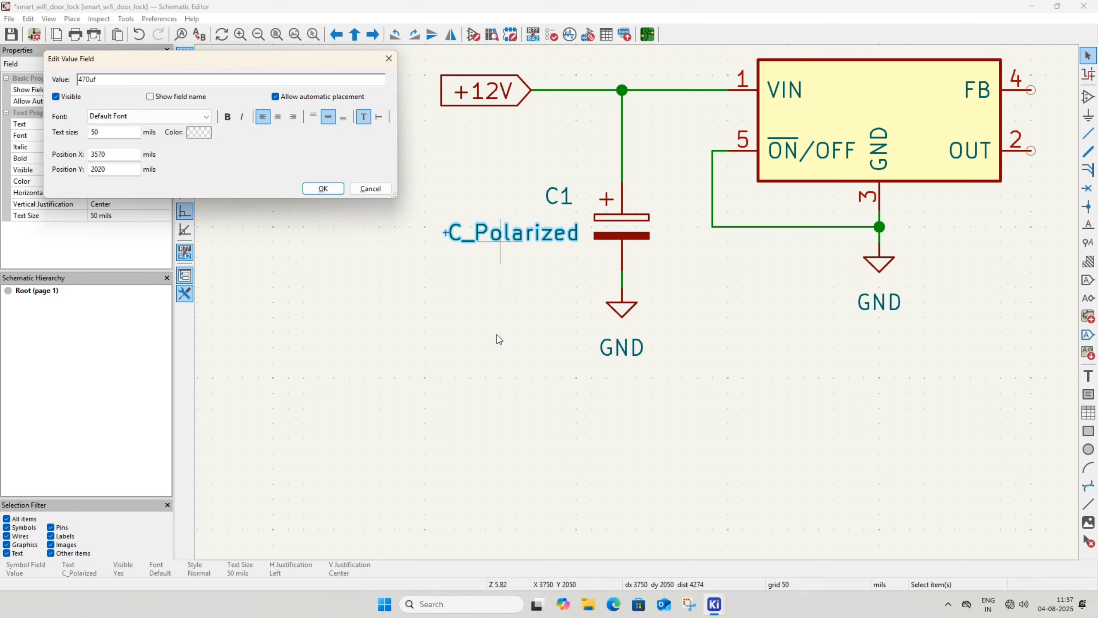
pyautogui.write('470uf 35V')
pyautogui.click(323, 189)
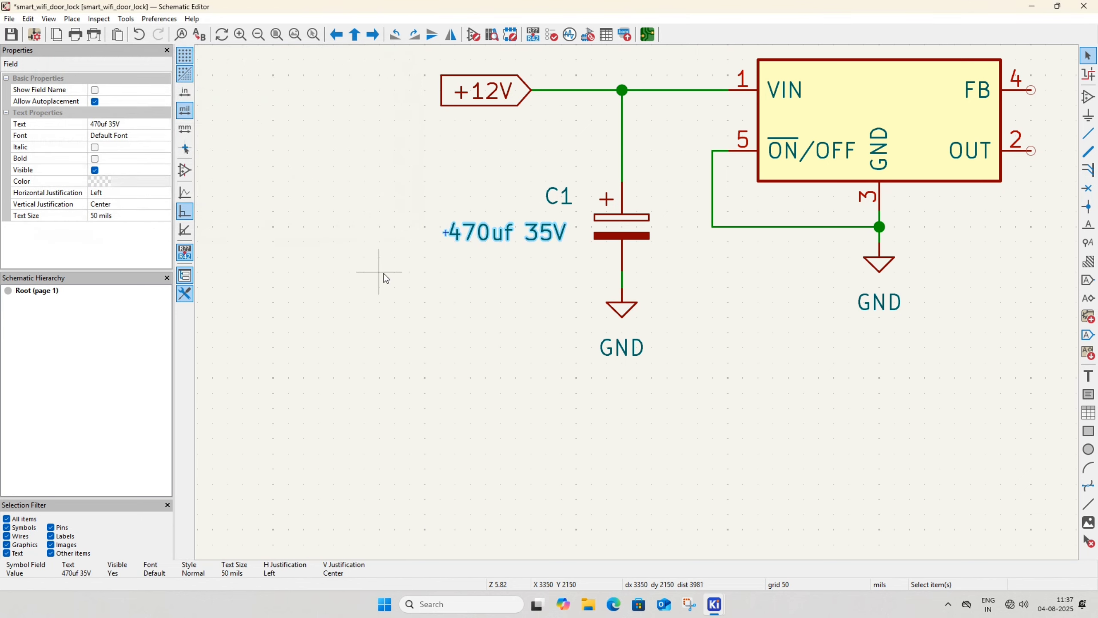
pyautogui.click(445, 300)
pyautogui.hotkey('ctrl', 's')
# Find the SS34 Schottky diode in the symbol library and select it for placement
pyautogui.scroll(-1, 501, 355)
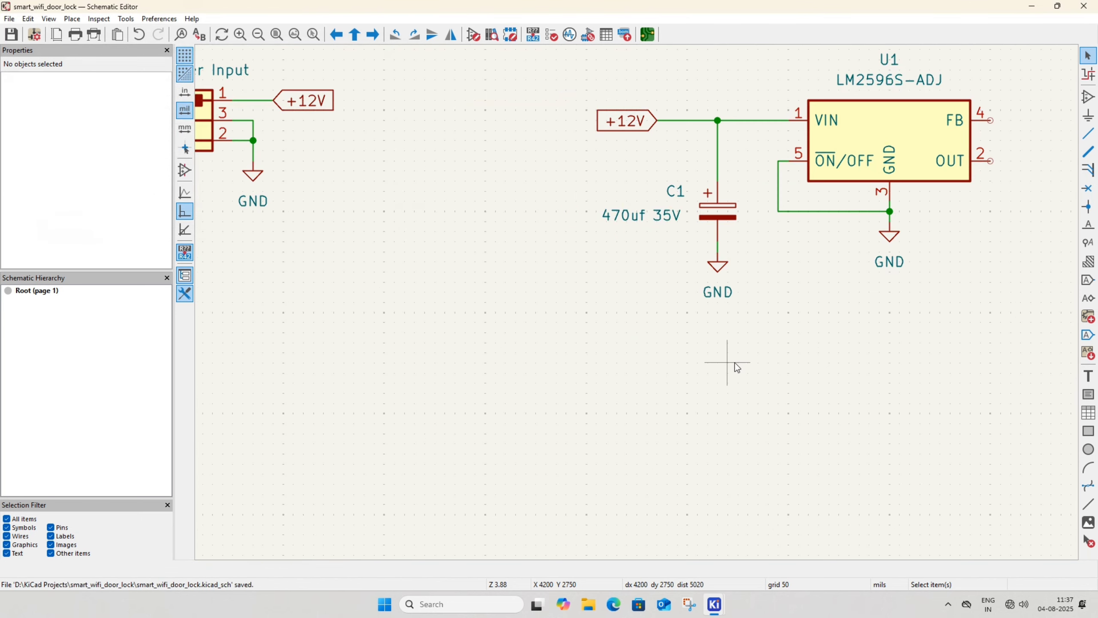
pyautogui.moveTo(730, 365); pyautogui.dragTo(502, 405, button='middle')
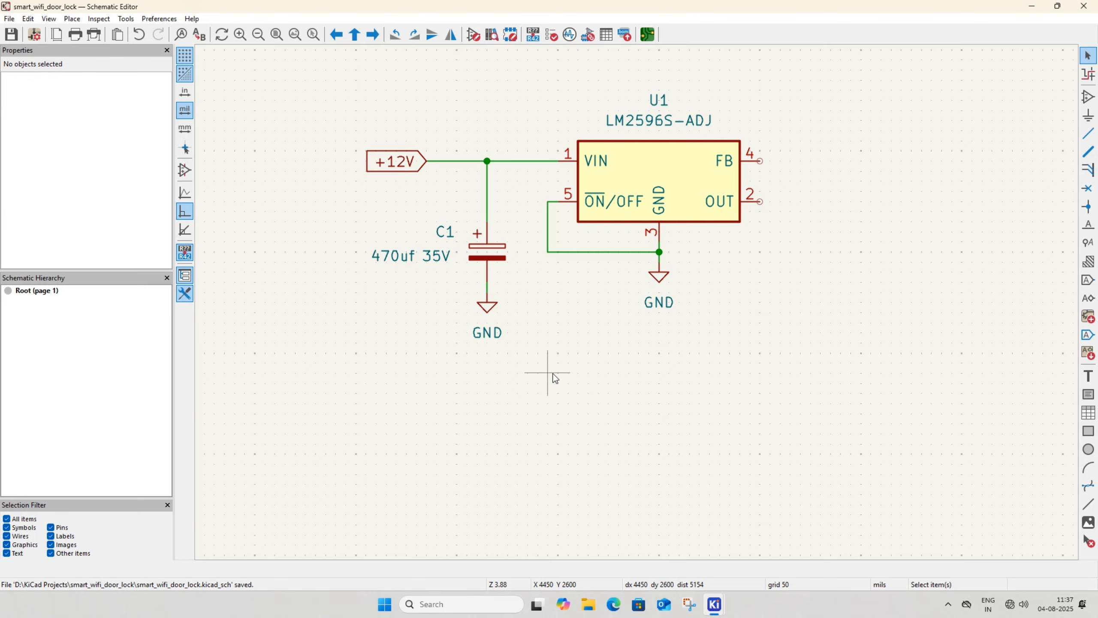
pyautogui.moveTo(633, 423); pyautogui.dragTo(561, 411, button='middle')
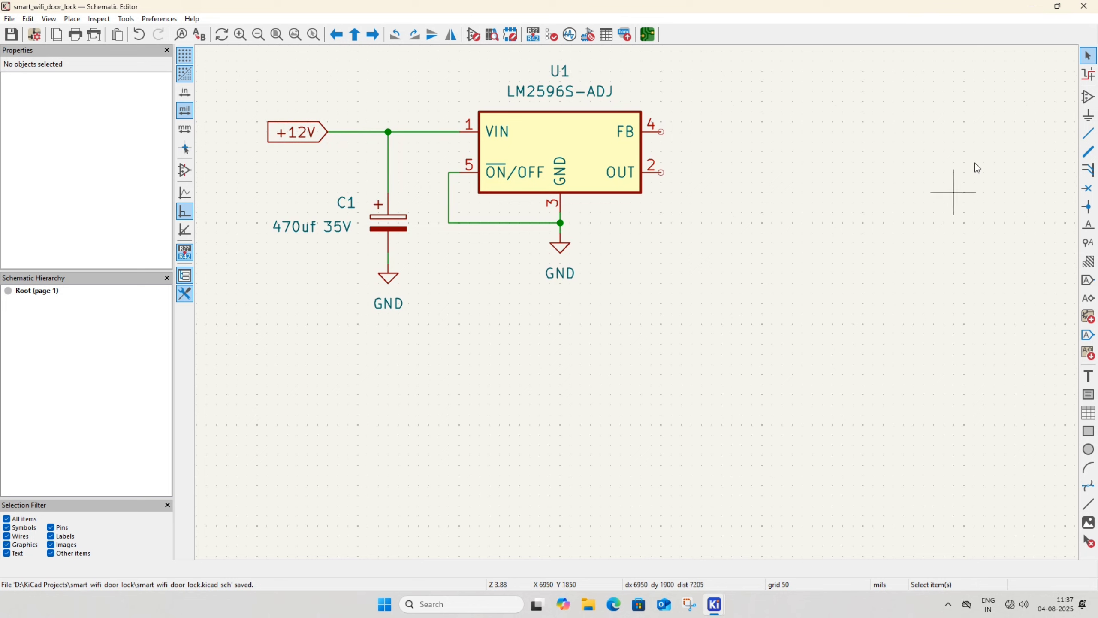
pyautogui.click(1087, 97)
pyautogui.click(854, 263)
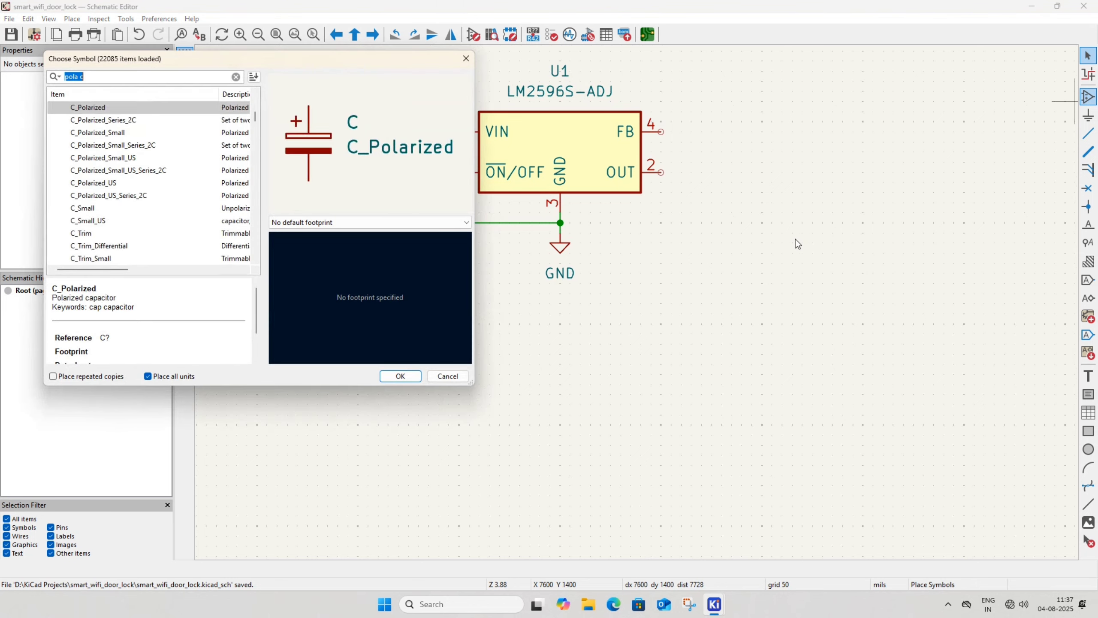
pyautogui.press('BackSpace')
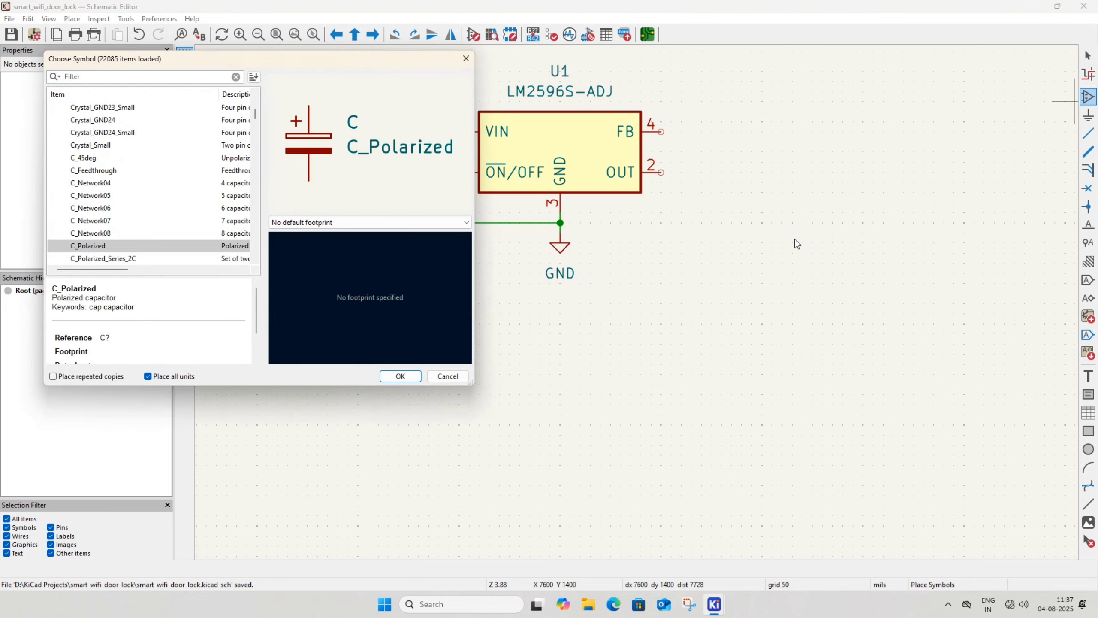
pyautogui.write('ss34')
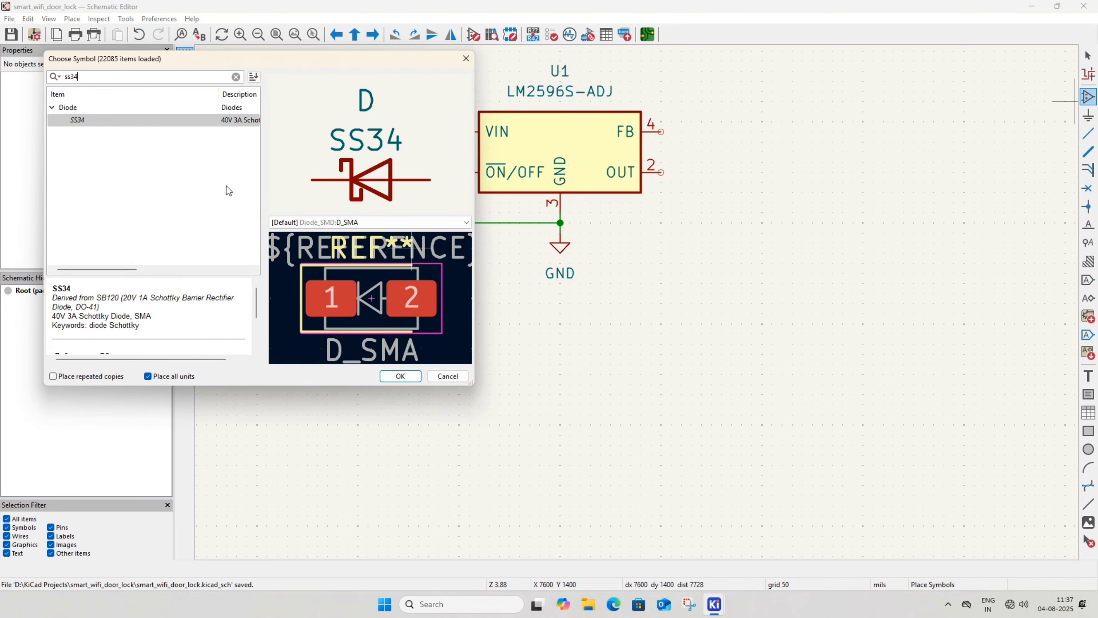
pyautogui.click(77, 120)
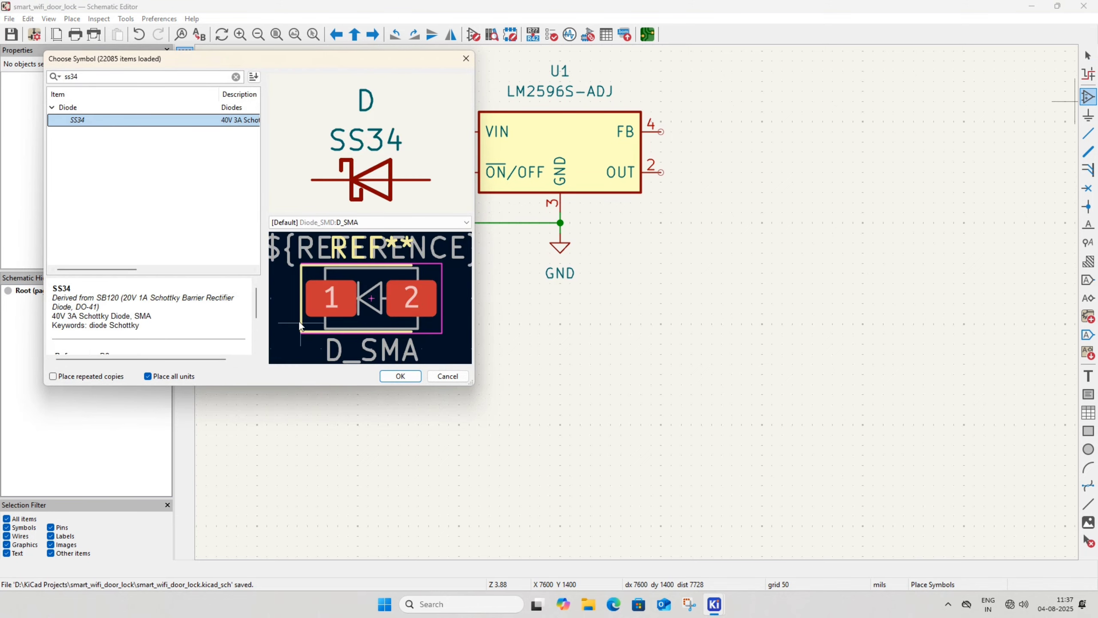
pyautogui.click(395, 376)
# Rotate the SS34 diode upright with its cathode up and place it to the right of U1, below the OUT pin
pyautogui.moveTo(641, 302); pyautogui.dragTo(610, 329, button='middle')
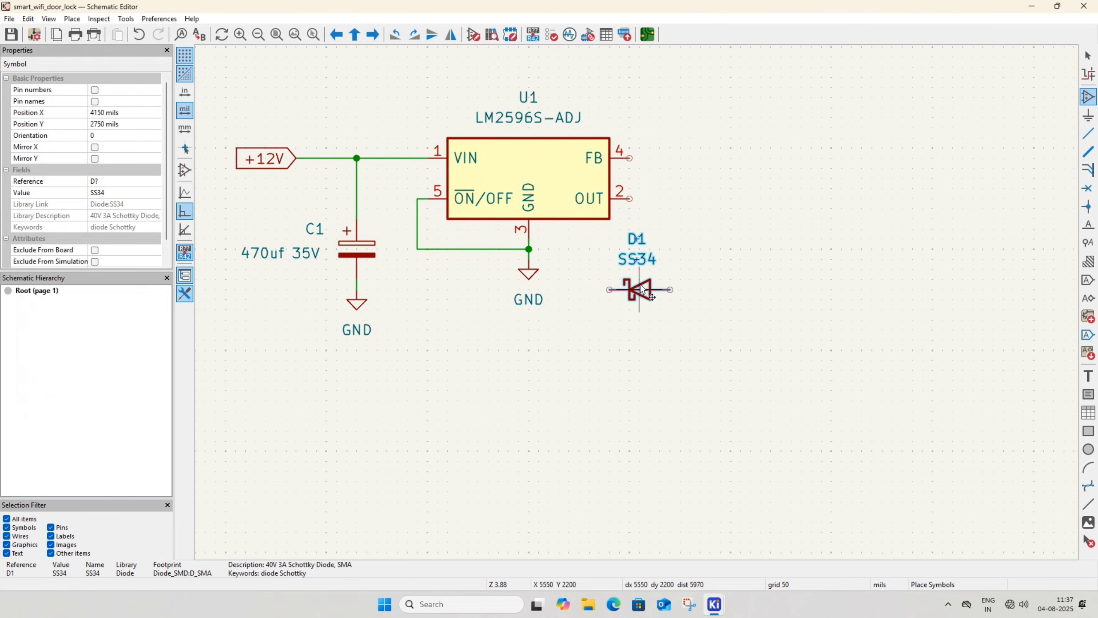
pyautogui.press('r')
pyautogui.press('r')
pyautogui.press('r')
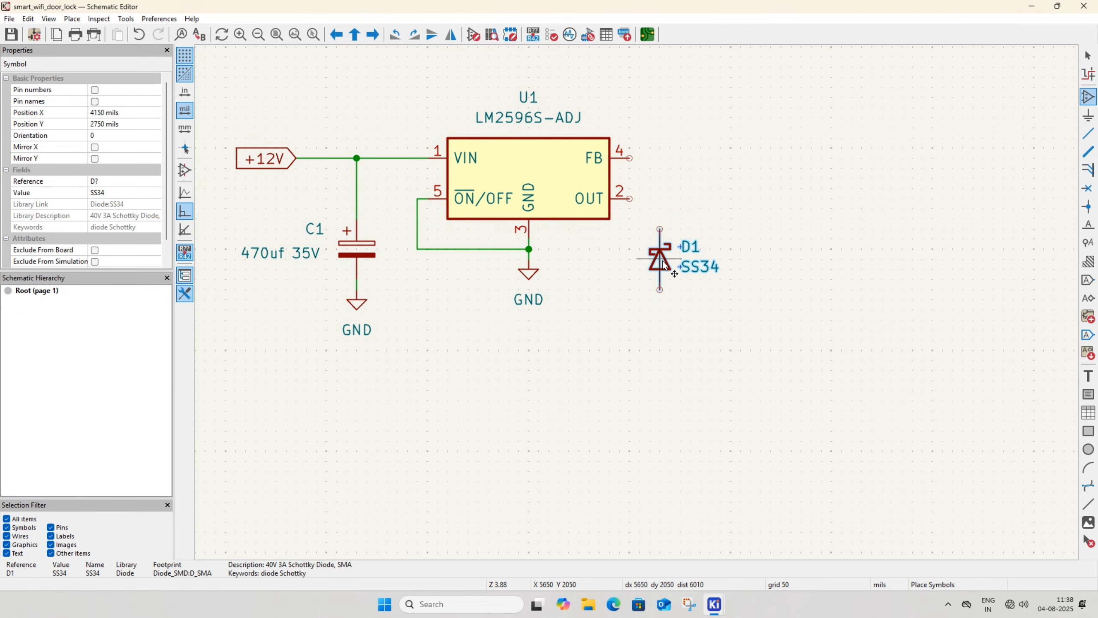
pyautogui.click(662, 261)
pyautogui.press('Escape')
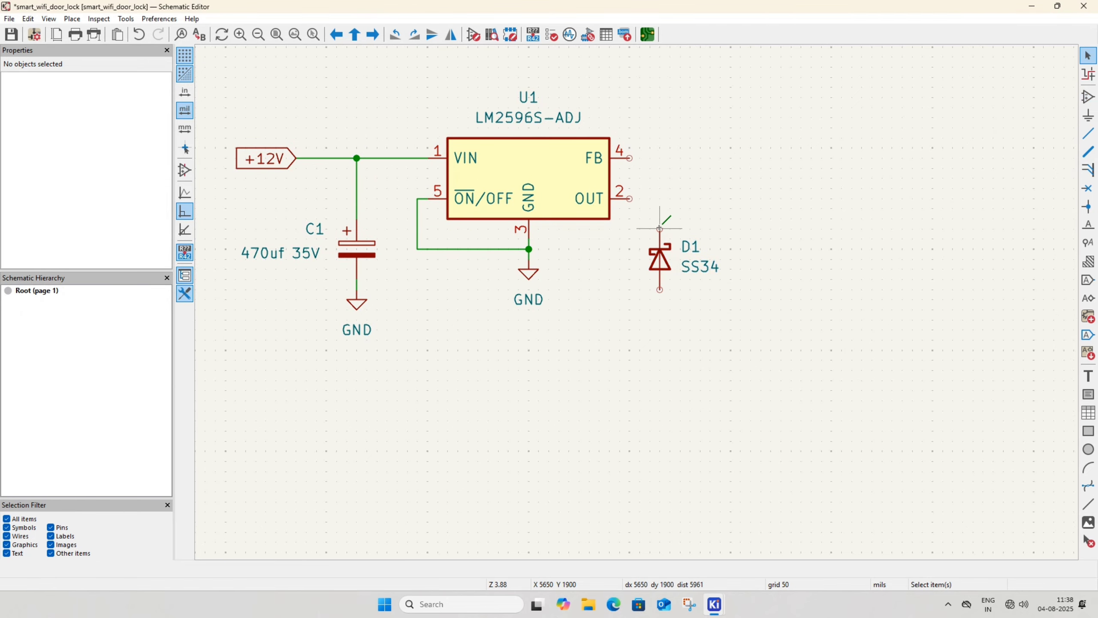
# Wire D1's cathode to U1's OUT pin 2
pyautogui.press('w')
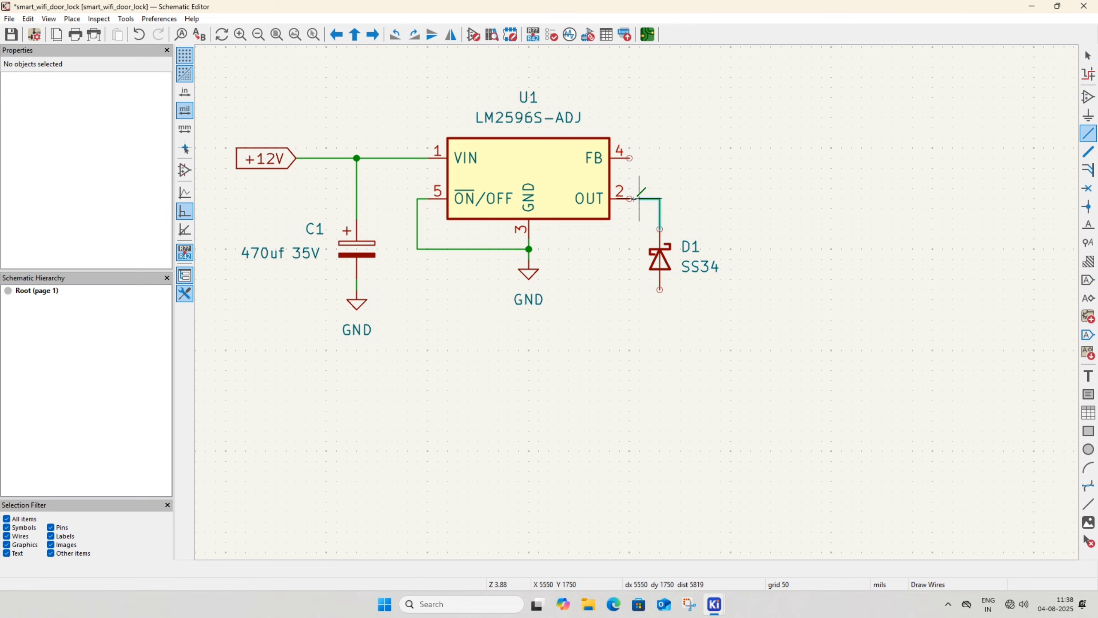
pyautogui.click(630, 199)
pyautogui.press('Escape')
# Duplicate U1's GND symbol below D1, wire it to the diode's anode, and save the schematic
pyautogui.click(528, 273)
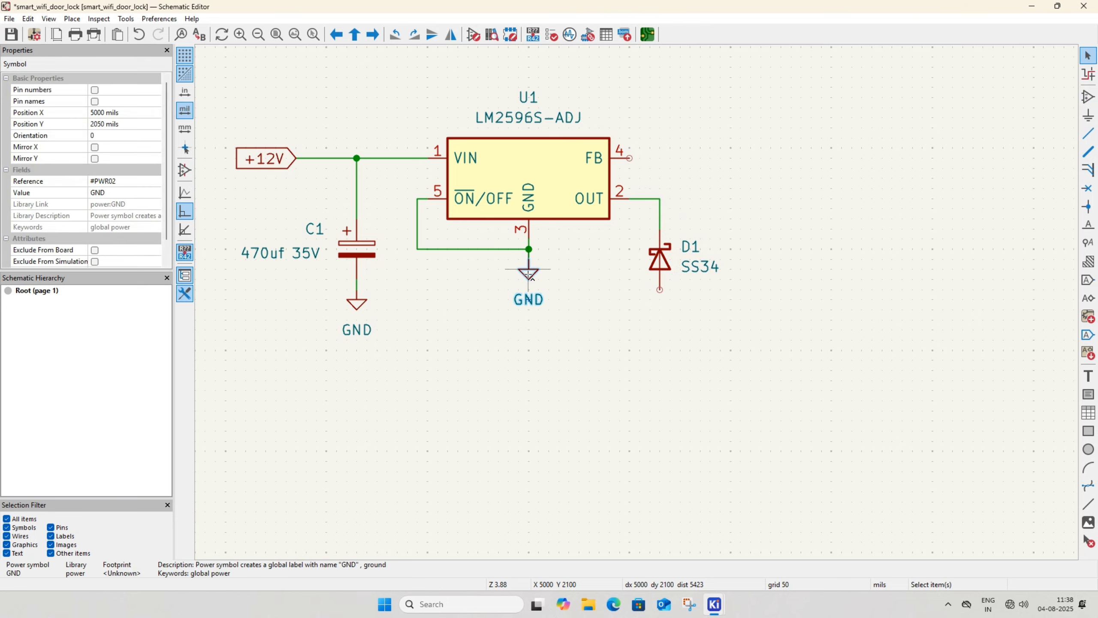
pyautogui.hotkey('ctrl', 'd')
pyautogui.click(669, 311)
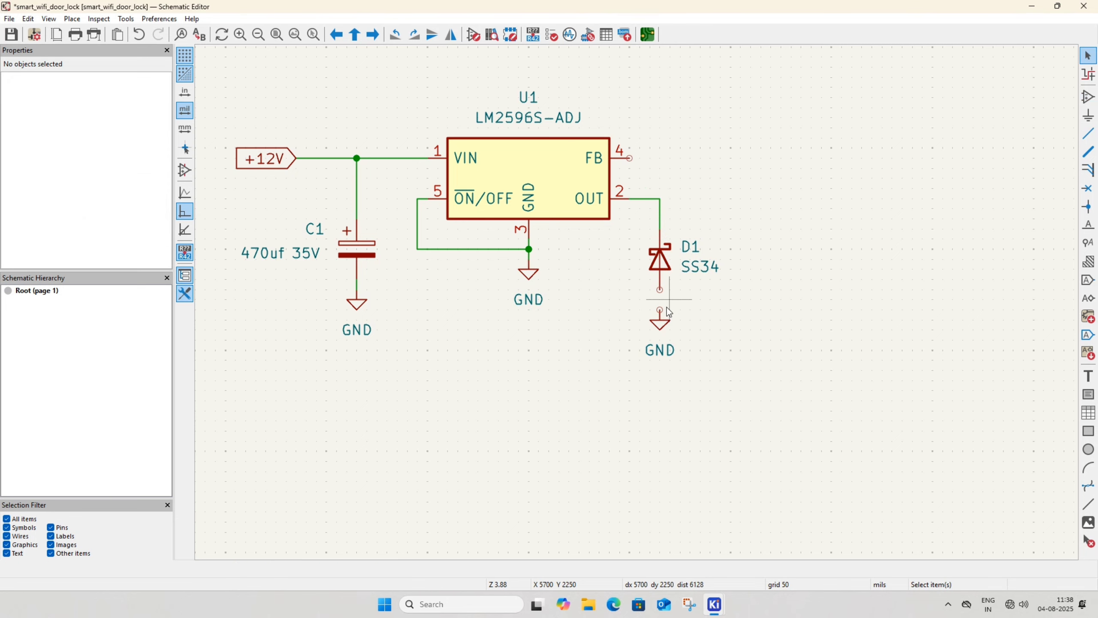
pyautogui.press('w')
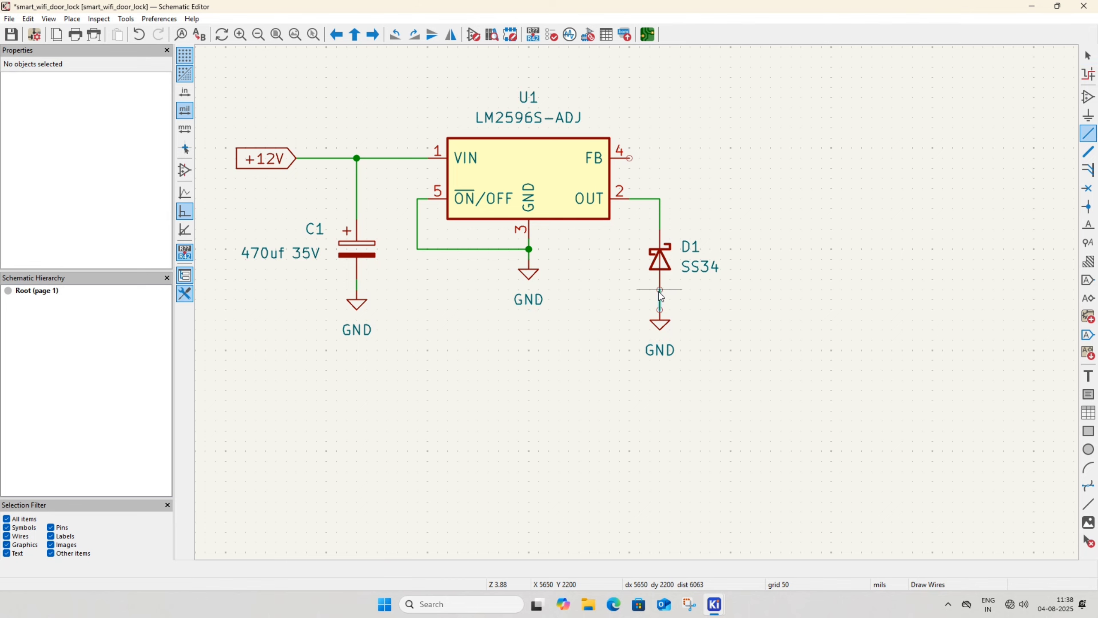
pyautogui.click(660, 297)
pyautogui.press('Escape')
pyautogui.hotkey('ctrl', 's')
# Find the generic inductor L in the symbol library by searching for "inductor" and select it for placement
pyautogui.scroll(-1, 623, 410)
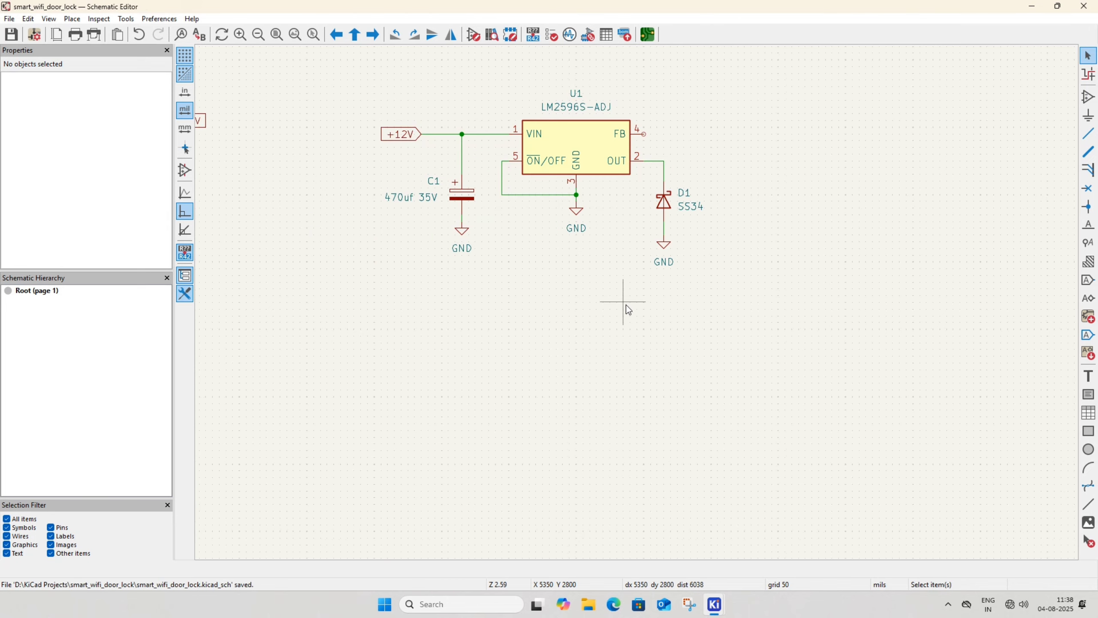
pyautogui.scroll(2, 626, 304)
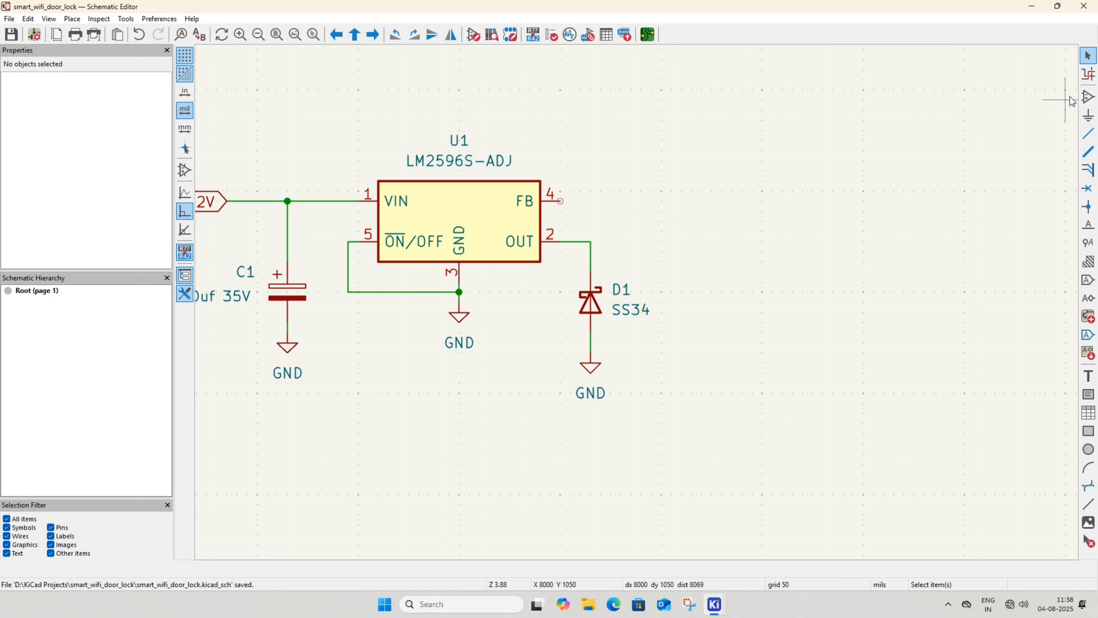
pyautogui.click(1088, 97)
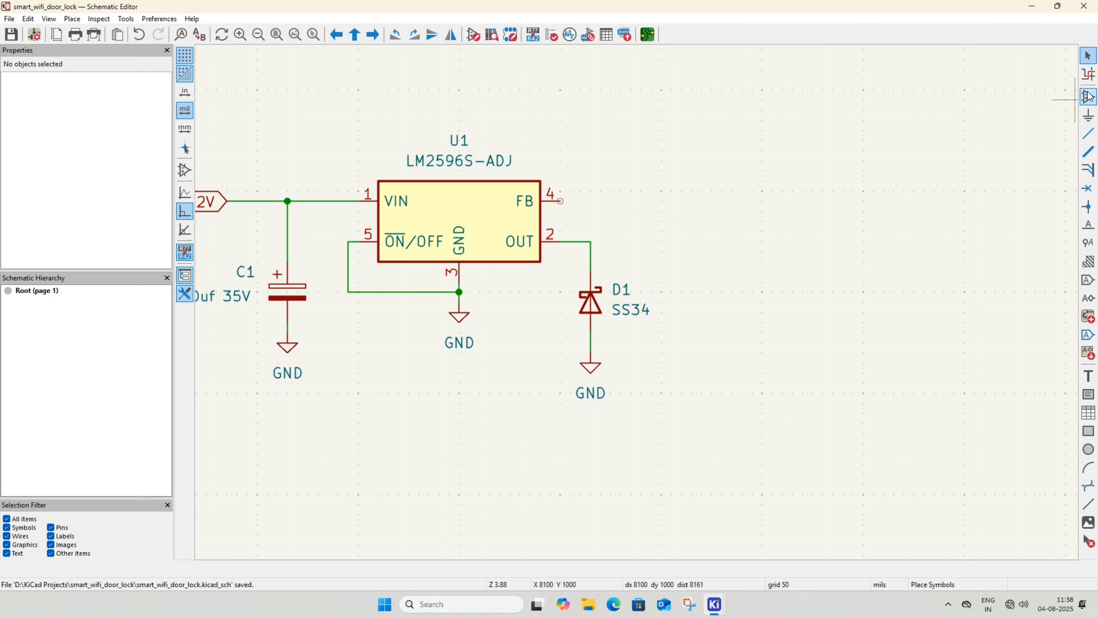
pyautogui.click(793, 293)
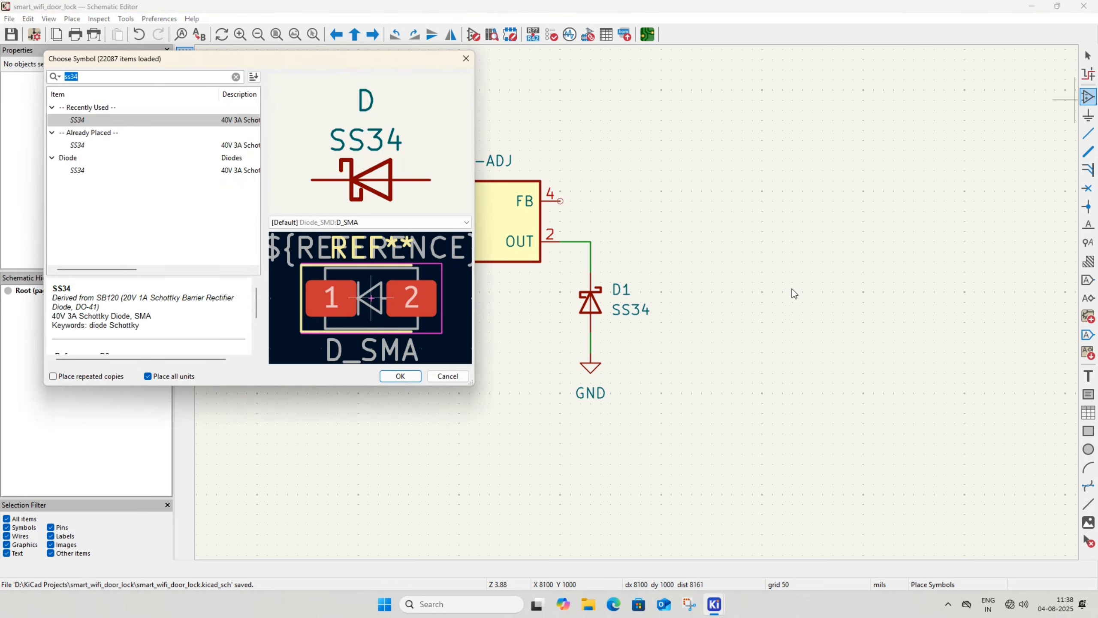
pyautogui.press('BackSpace')
pyautogui.write('i')
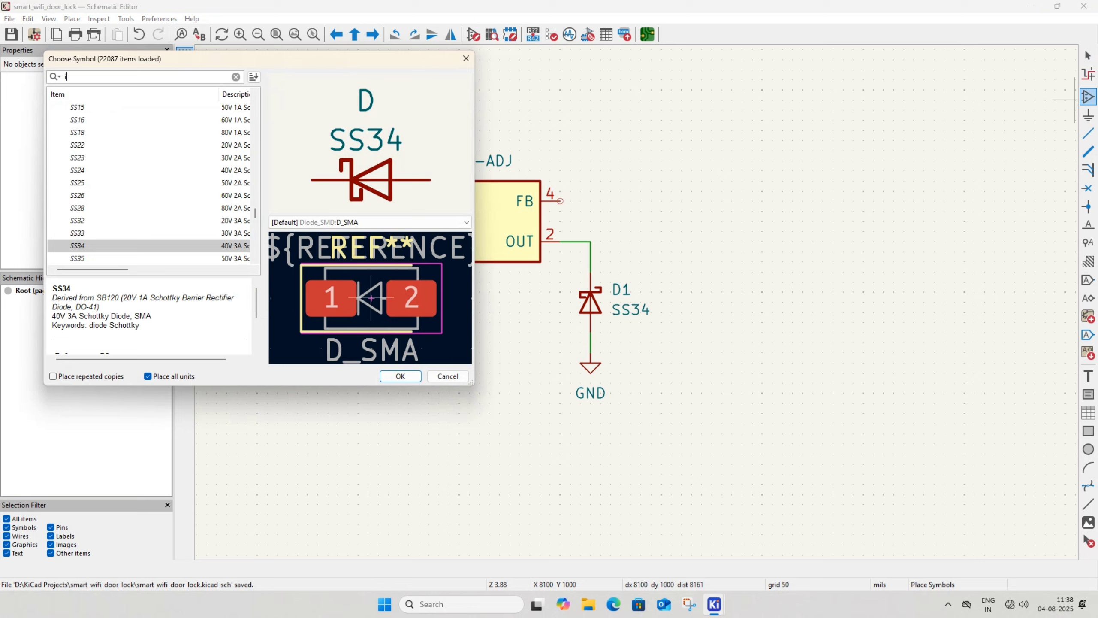
pyautogui.write('nd')
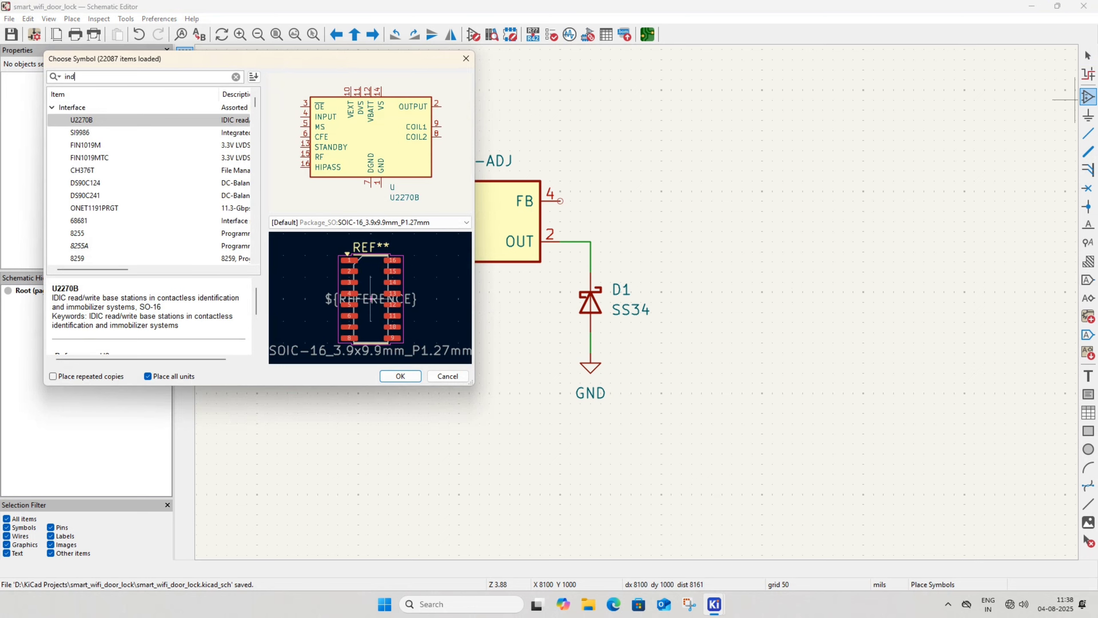
pyautogui.write('uctor')
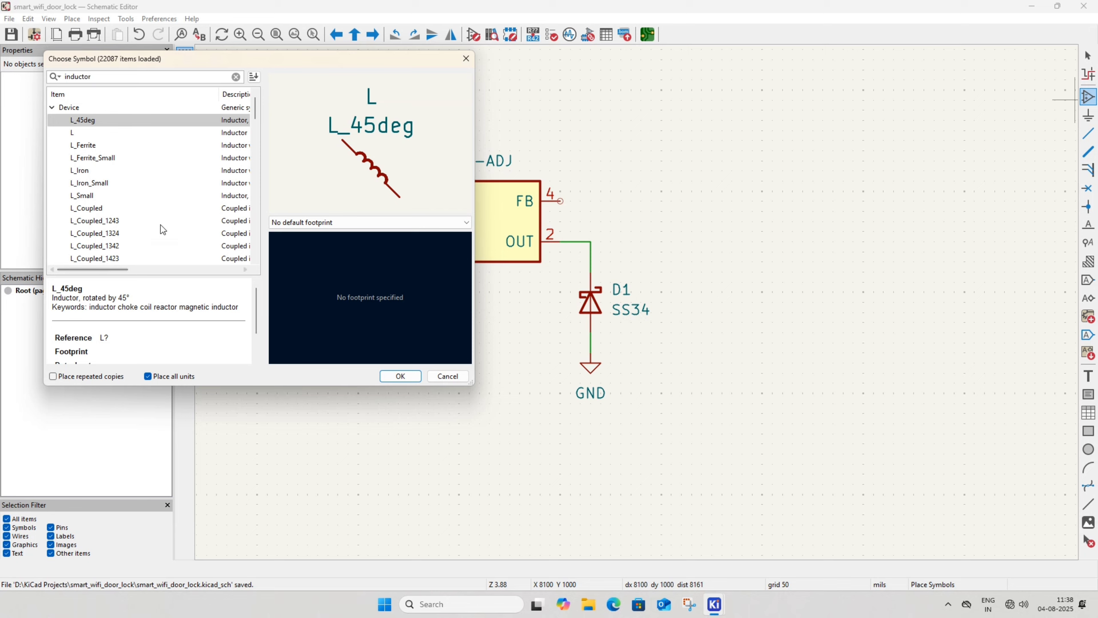
pyautogui.click(80, 134)
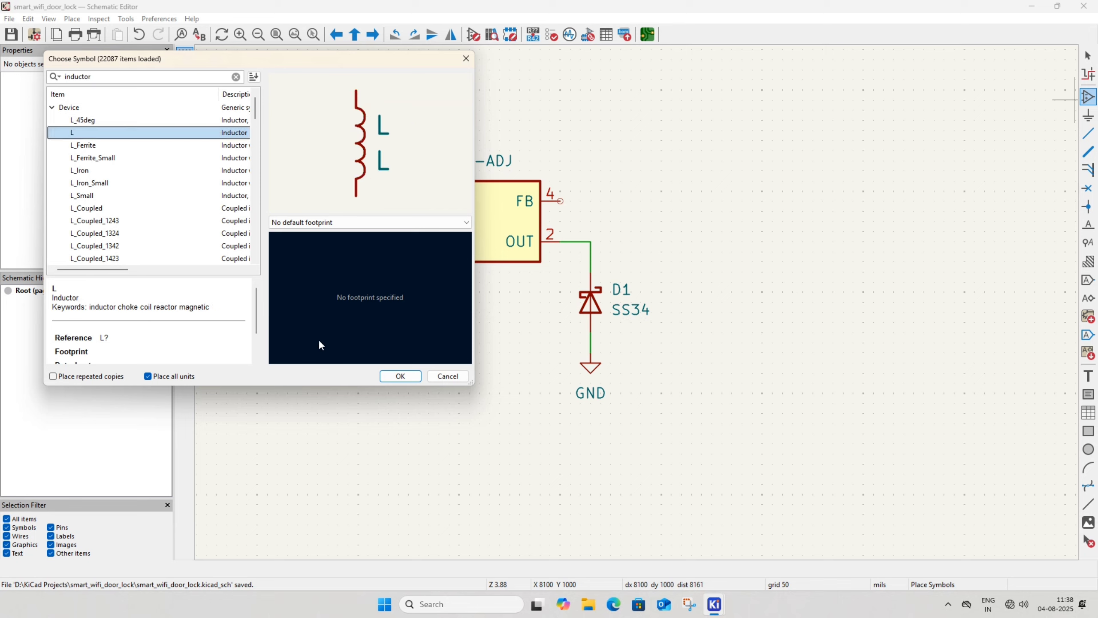
pyautogui.click(401, 375)
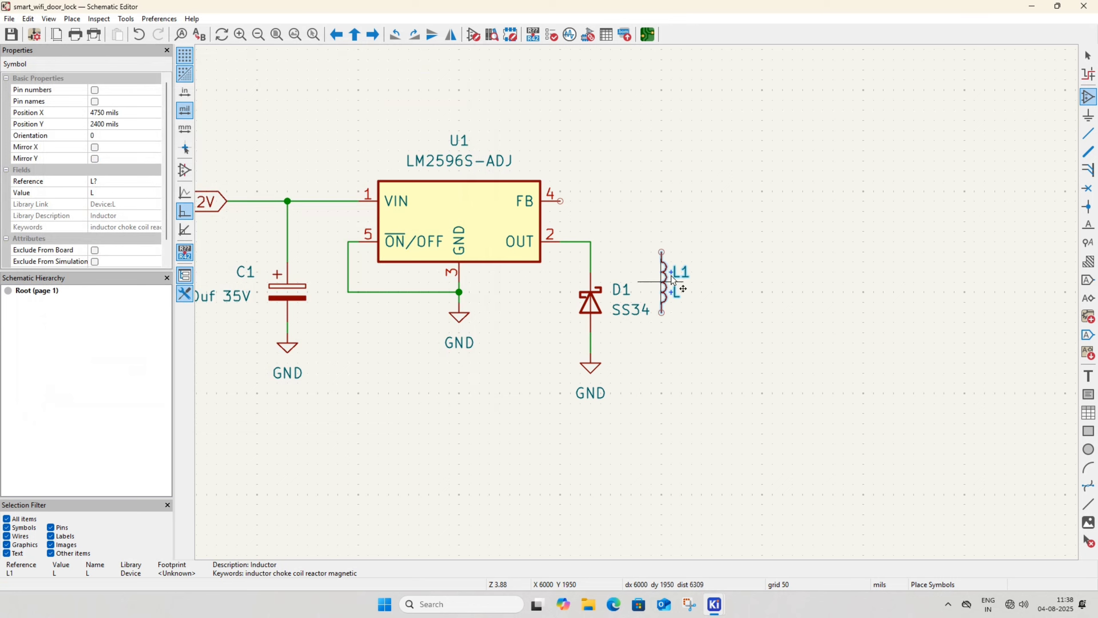
# Rotate the inductor horizontal, place it in line with U1's OUT pin, and wire it to the junction above D1
pyautogui.press('r')
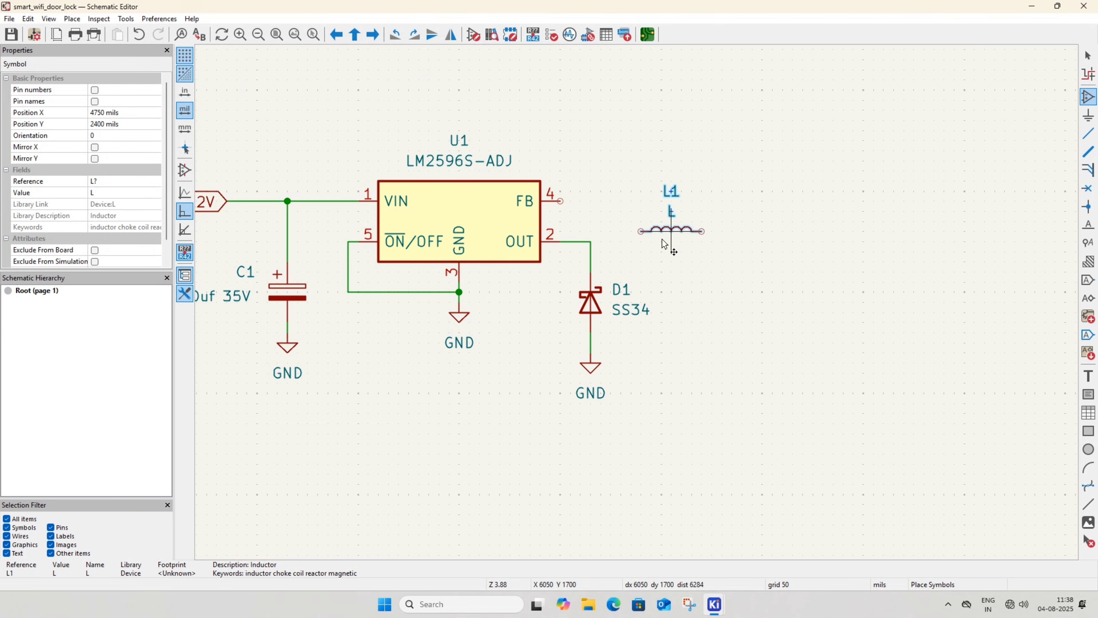
pyautogui.click(658, 241)
pyautogui.press('Escape')
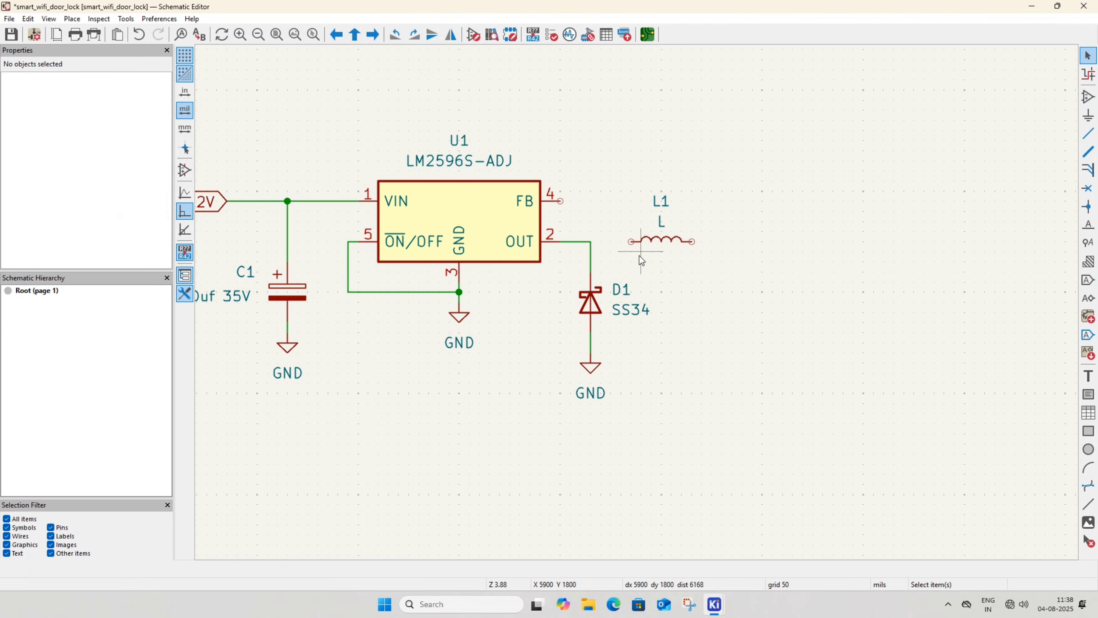
pyautogui.press('w')
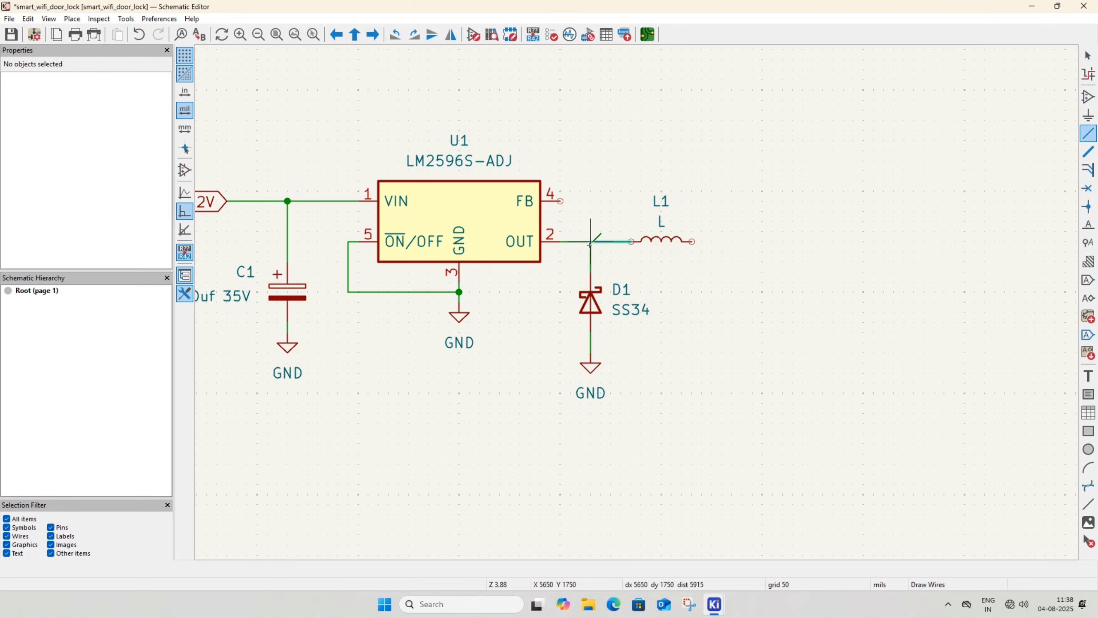
pyautogui.click(590, 241)
# Duplicate capacitor C1 below L1's free end and move the copy's reference and value text to its right side
pyautogui.hscroll(2, 726, 346)
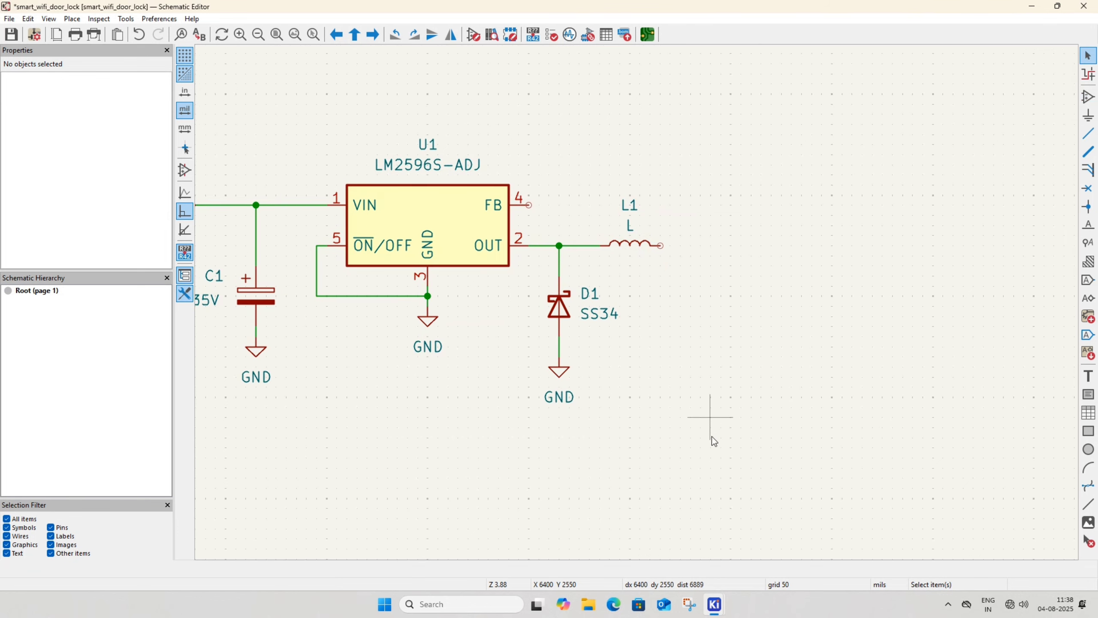
pyautogui.scroll(-2, 711, 435)
pyautogui.hscroll(-3, 683, 428)
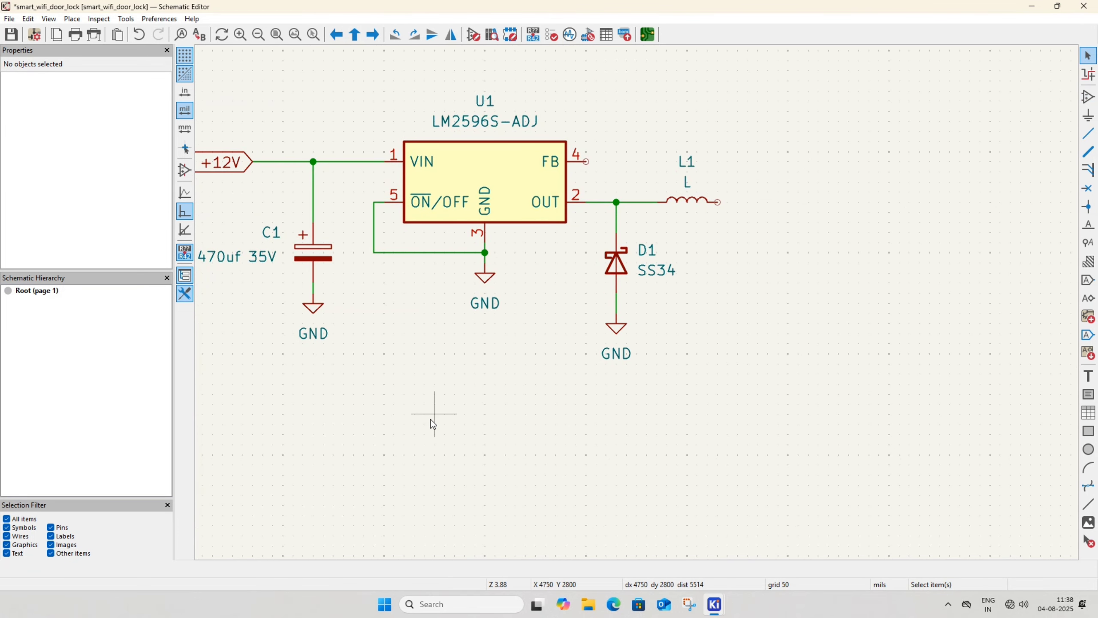
pyautogui.click(314, 250)
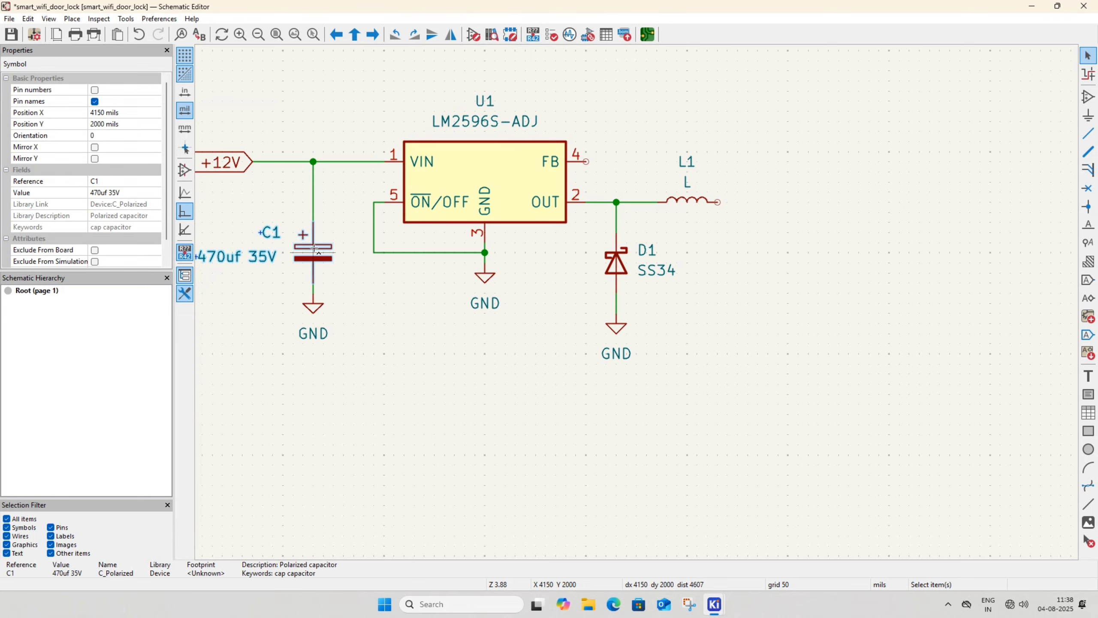
pyautogui.hotkey('ctrl', 'd')
pyautogui.hscroll(5, 626, 307)
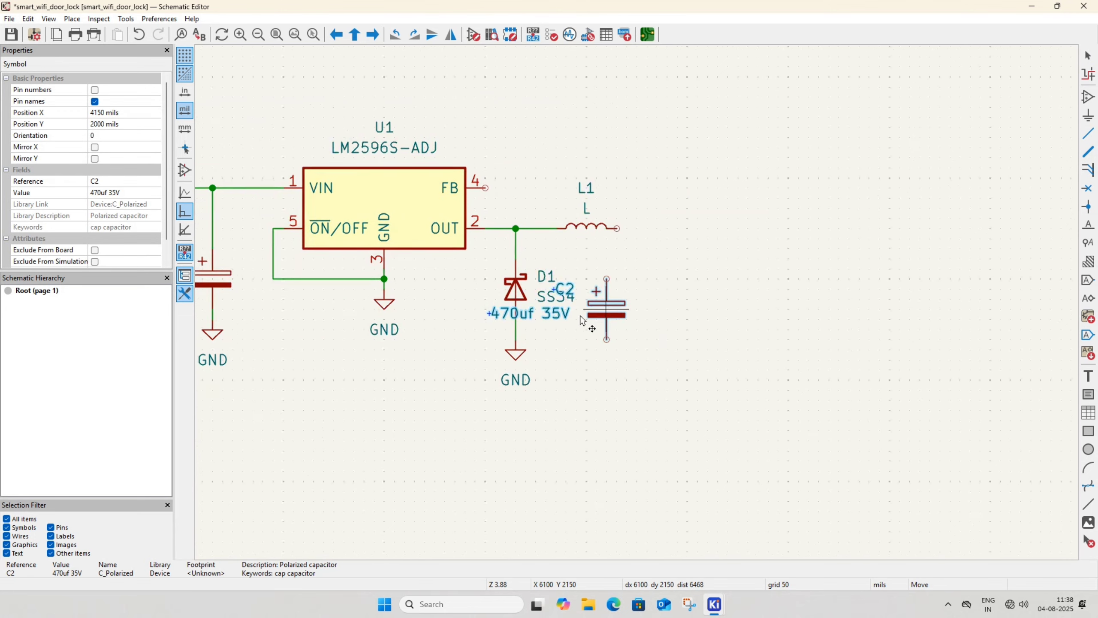
pyautogui.click(609, 296)
pyautogui.press('u')
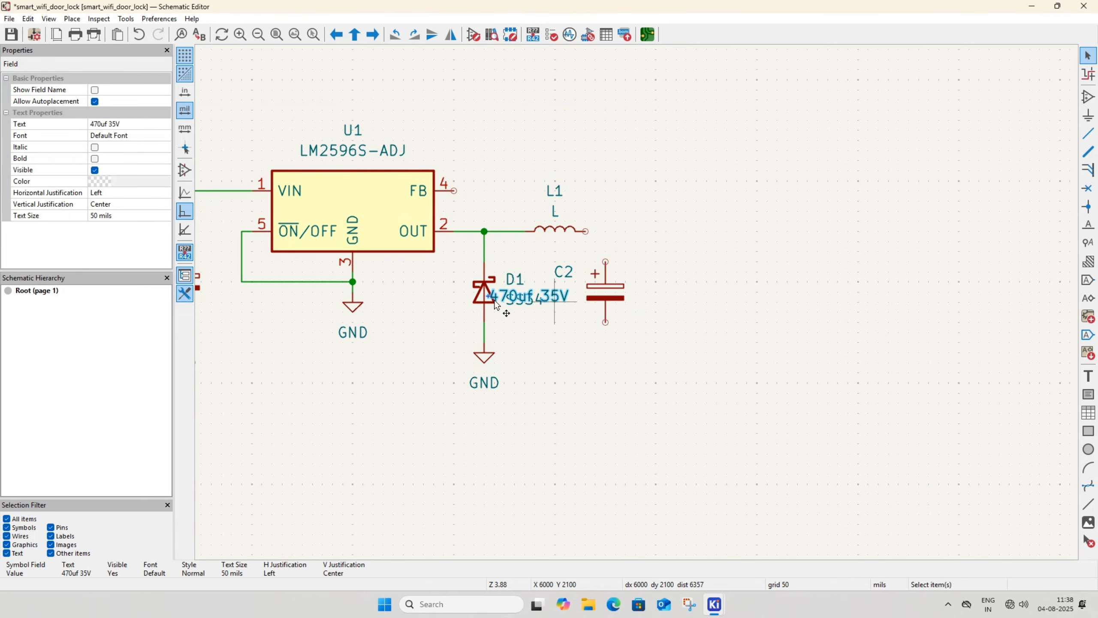
pyautogui.press('Return')
pyautogui.click(648, 303)
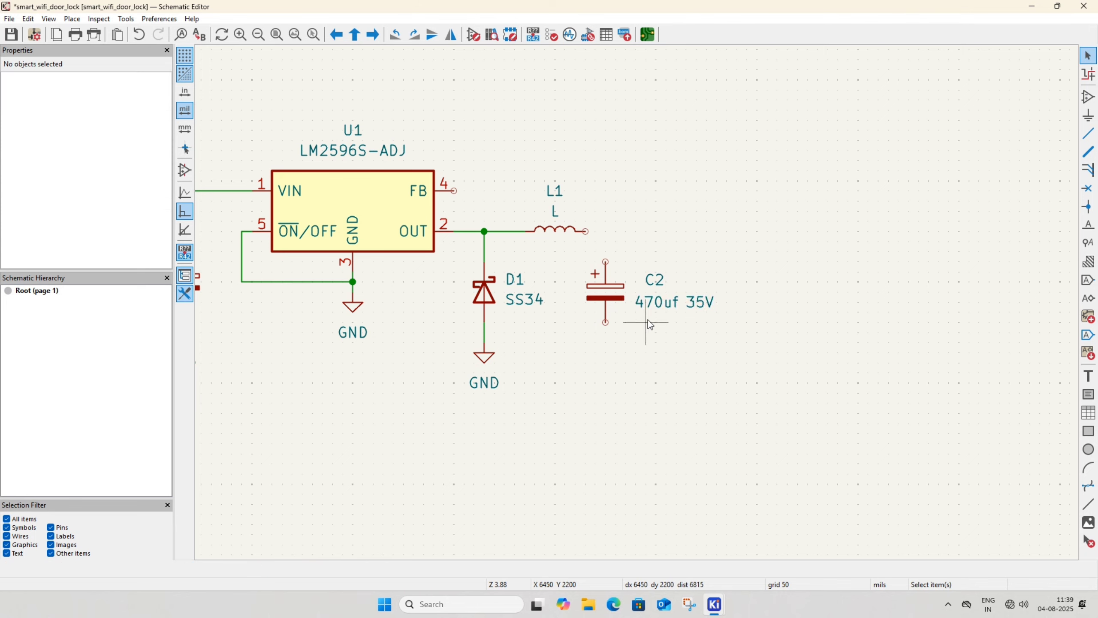
# Set C2's value to 220uf 35V
pyautogui.write('v22')
pyautogui.write('0uf 35')
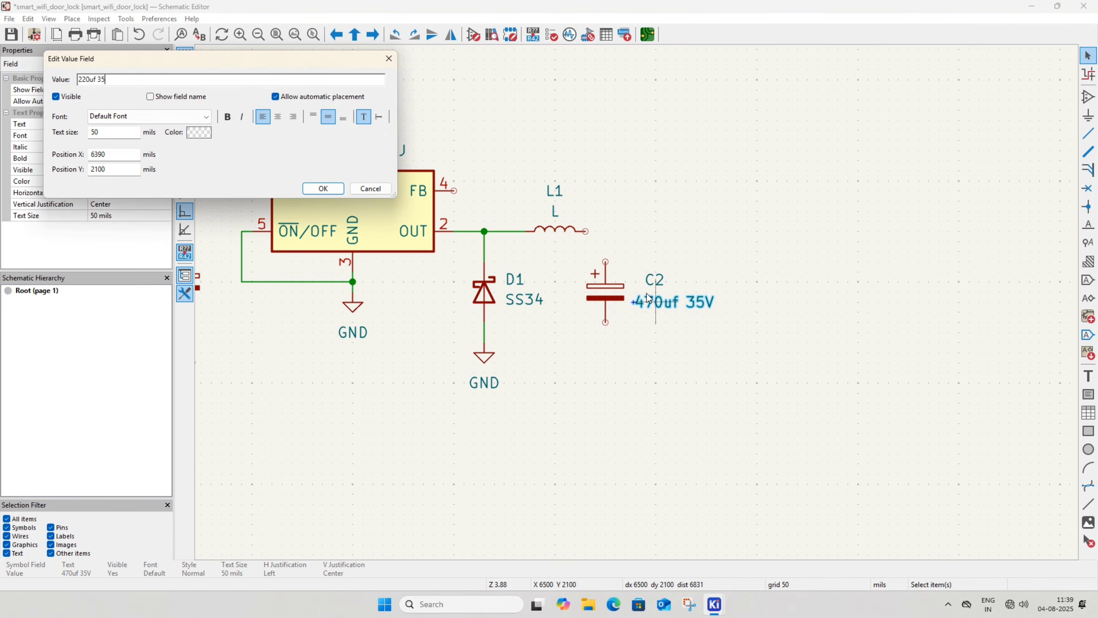
pyautogui.write('V')
pyautogui.click(326, 189)
# Wire C2's positive pin to L1, connect a duplicated GND symbol to its negative pin, and save the schematic
pyautogui.click(605, 262)
pyautogui.click(586, 232)
pyautogui.hotkey('ctrl', 'd')
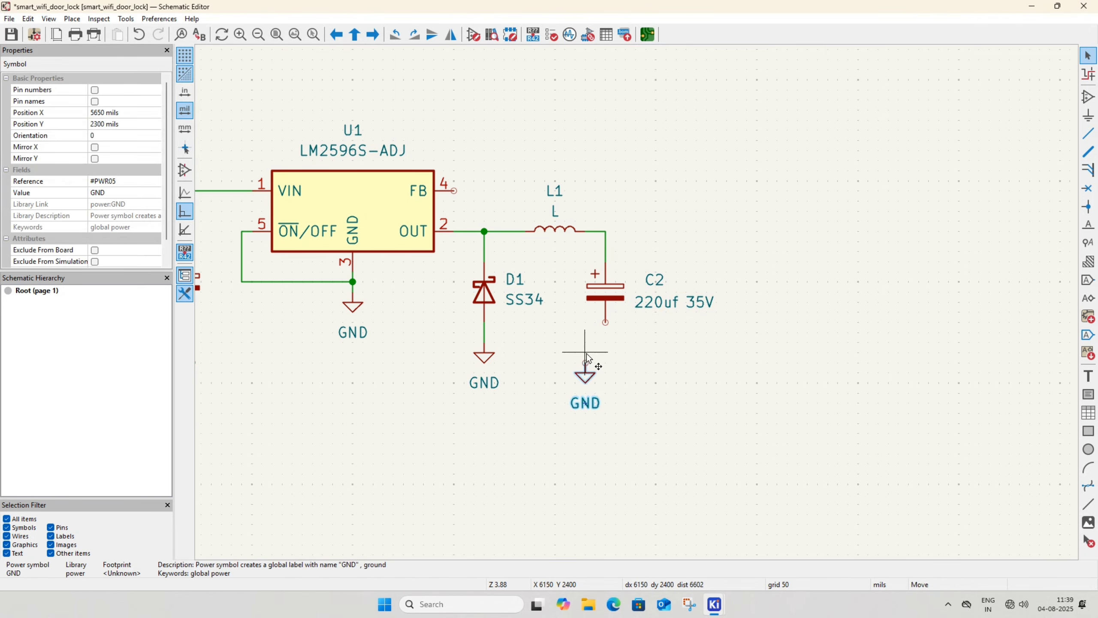
pyautogui.click(605, 343)
pyautogui.click(605, 343)
pyautogui.click(605, 323)
pyautogui.hotkey('ctrl', 's')
# Create a global label named +5V and place it to the right of L1, level with the output wire
pyautogui.moveTo(563, 425); pyautogui.dragTo(639, 429, button='middle')
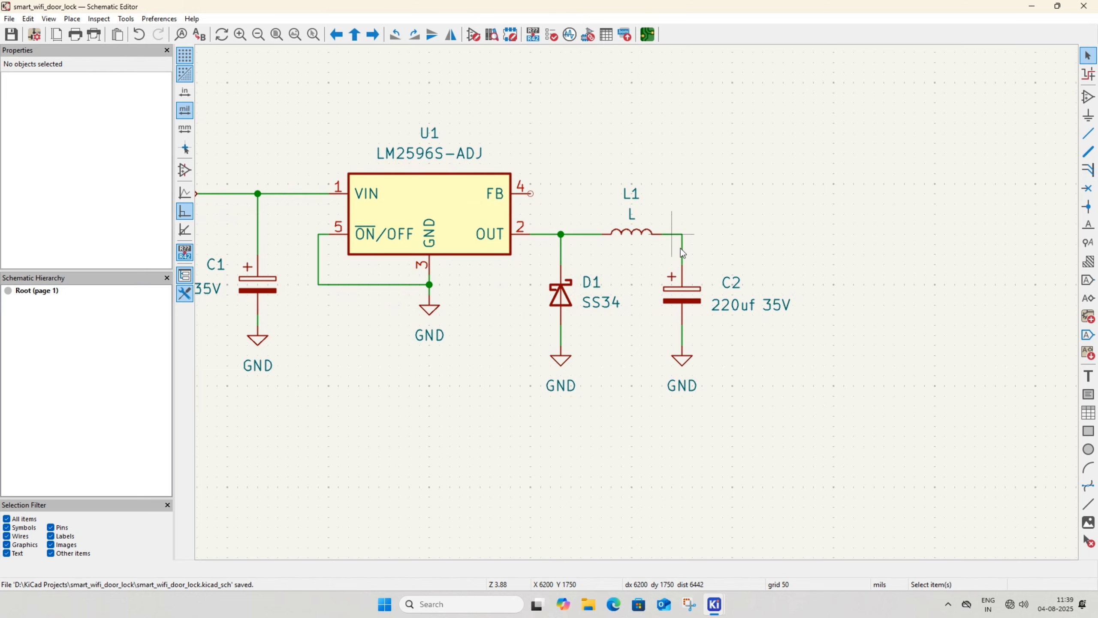
pyautogui.click(1088, 279)
pyautogui.click(631, 229)
pyautogui.write('+')
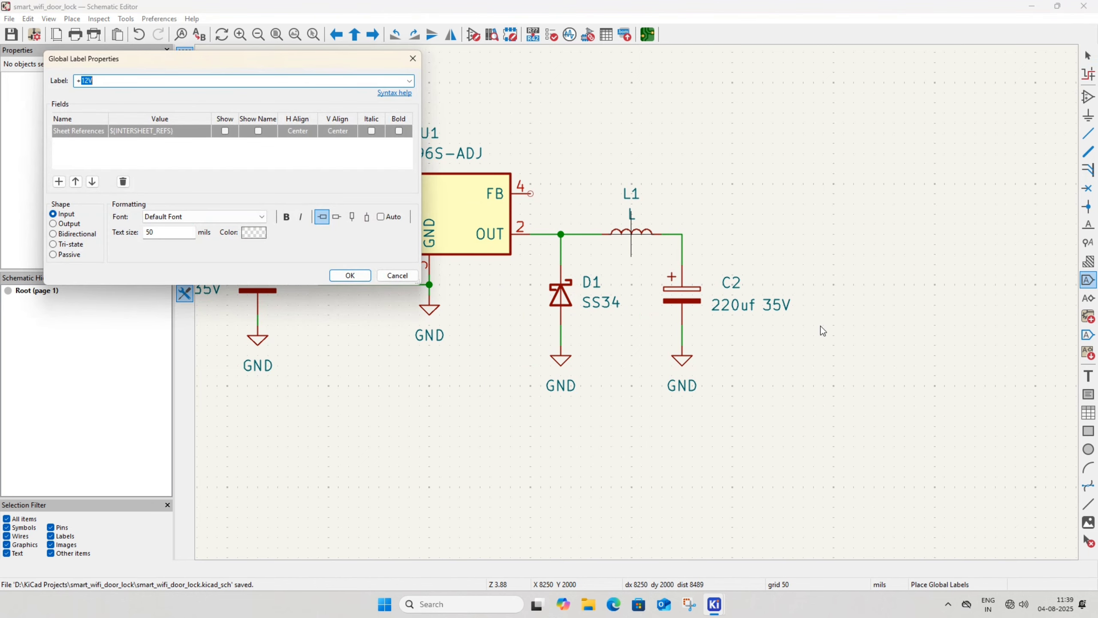
pyautogui.write('5V')
pyautogui.press('Return')
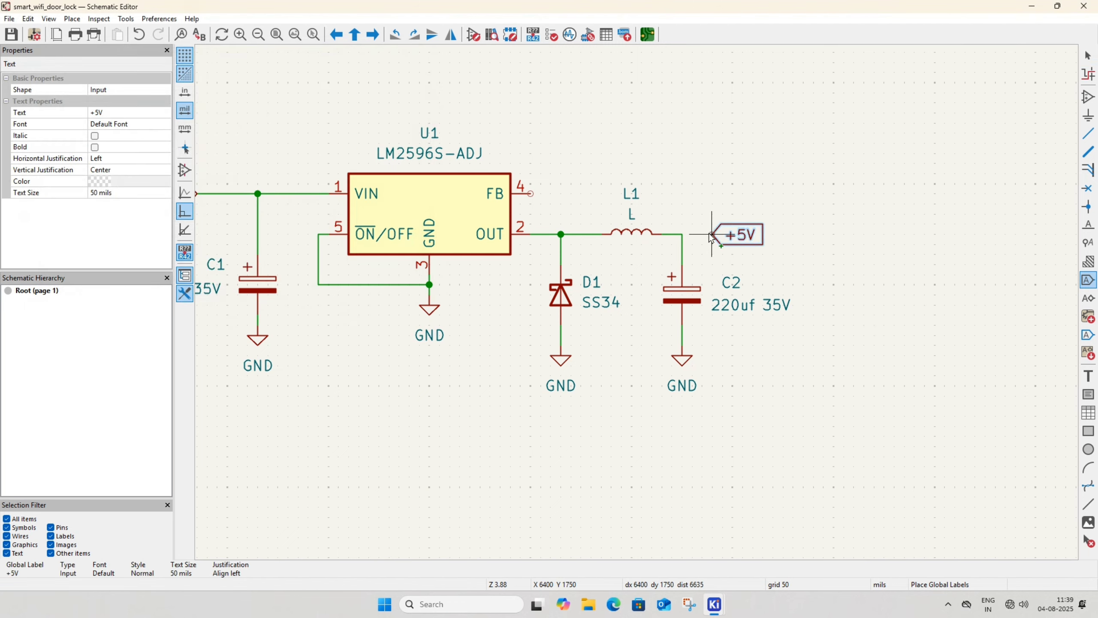
pyautogui.click(711, 235)
# Wire the +5V label to the junction of L1 and C2, and save the schematic
pyautogui.press('w')
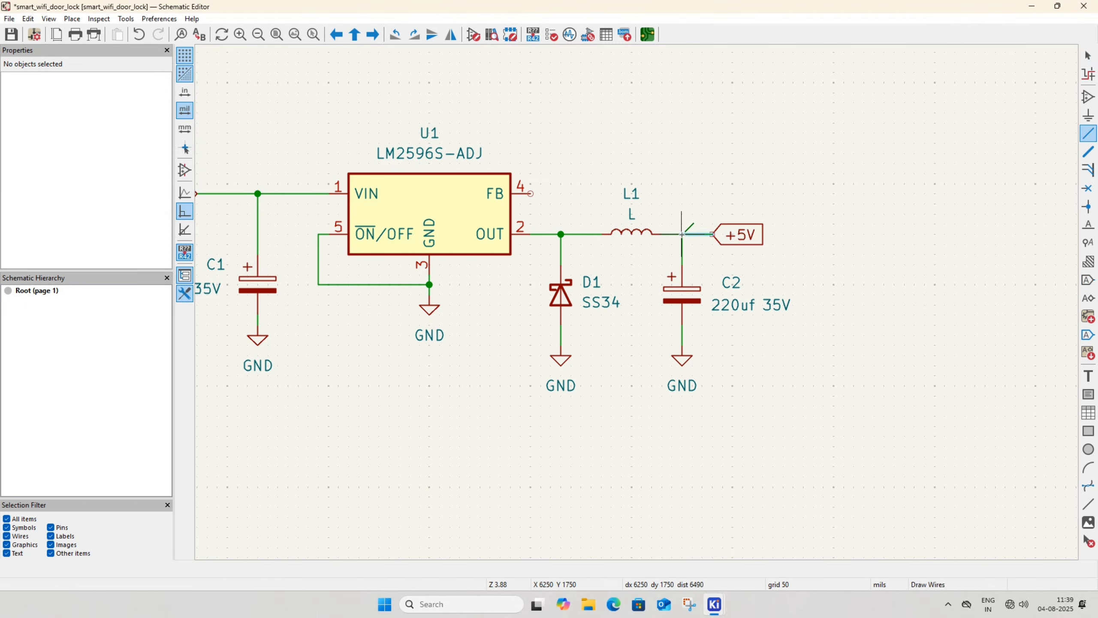
pyautogui.click(681, 234)
pyautogui.press('Escape')
pyautogui.hotkey('ctrl', 's')
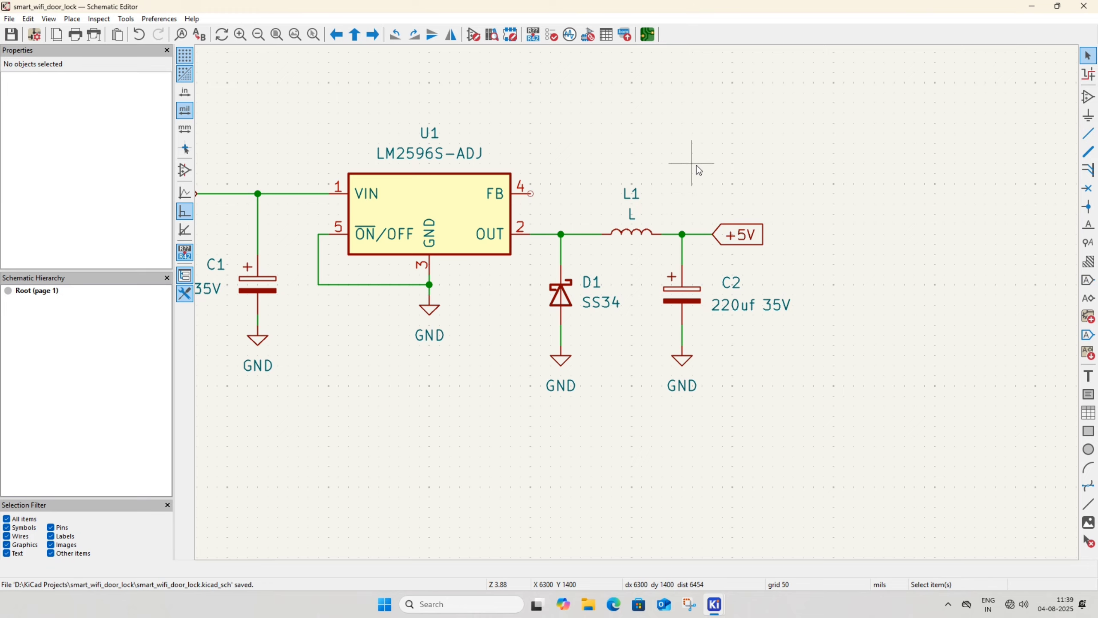
# Set inductor L1's value to 68uH and save the schematic
pyautogui.scroll(-2, 697, 165)
pyautogui.scroll(2, 618, 313)
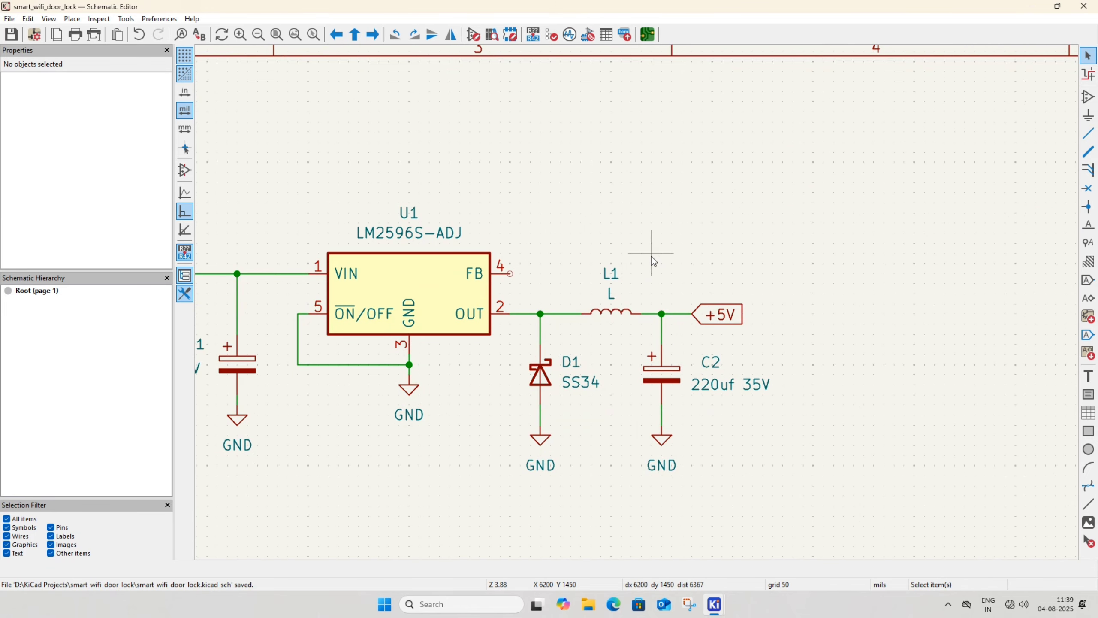
pyautogui.keyDown('shift'); pyautogui.scroll(-1, 774, 352); pyautogui.keyUp('shift')
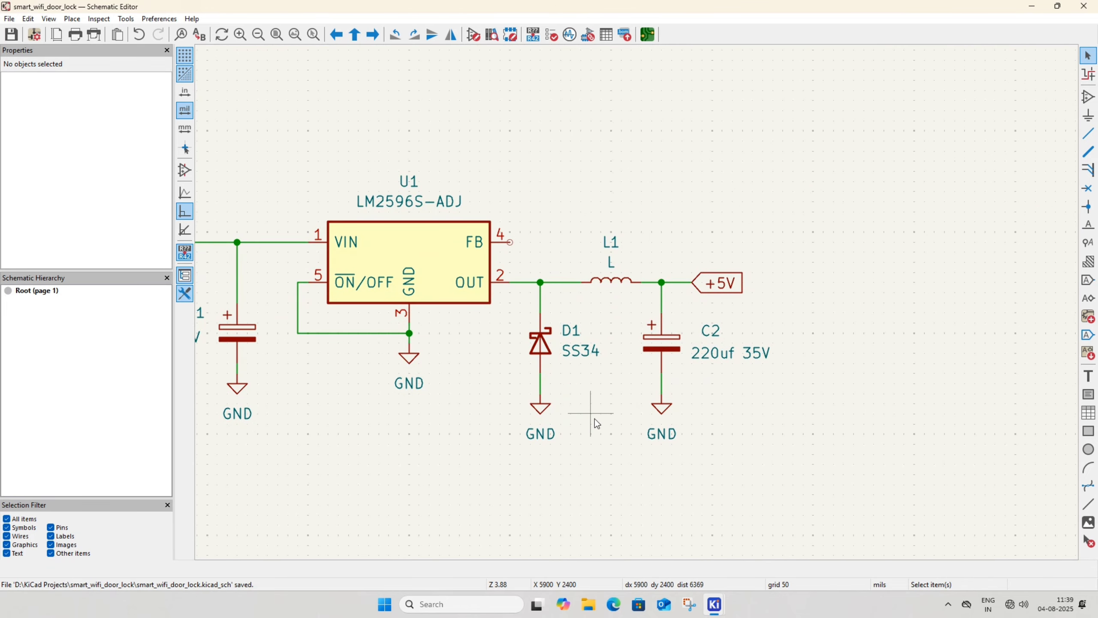
pyautogui.doubleClick(612, 282)
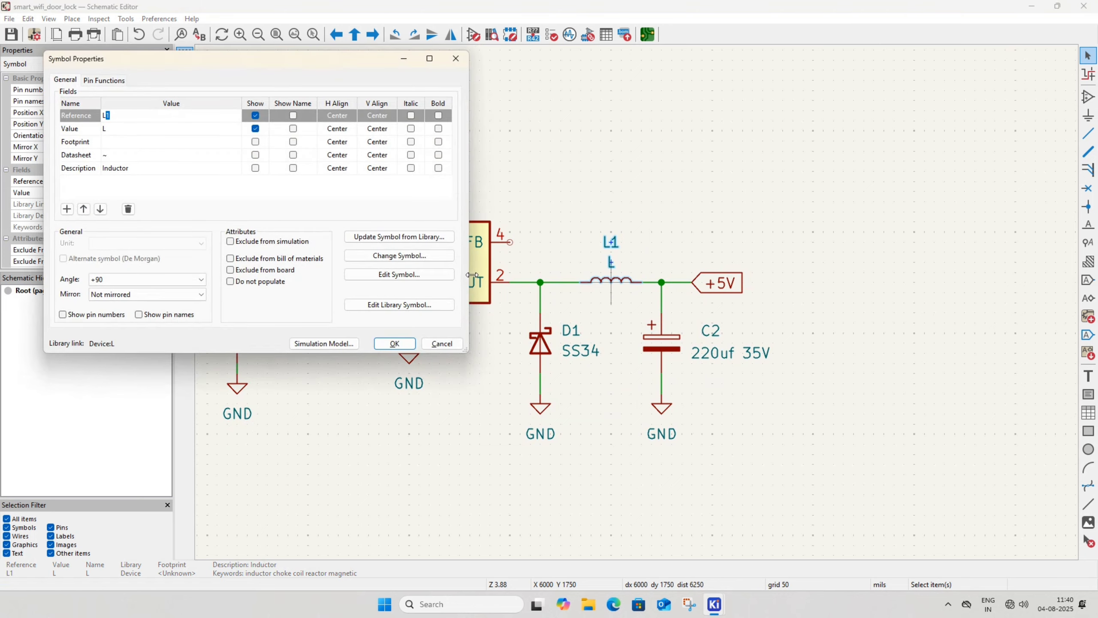
pyautogui.click(128, 128)
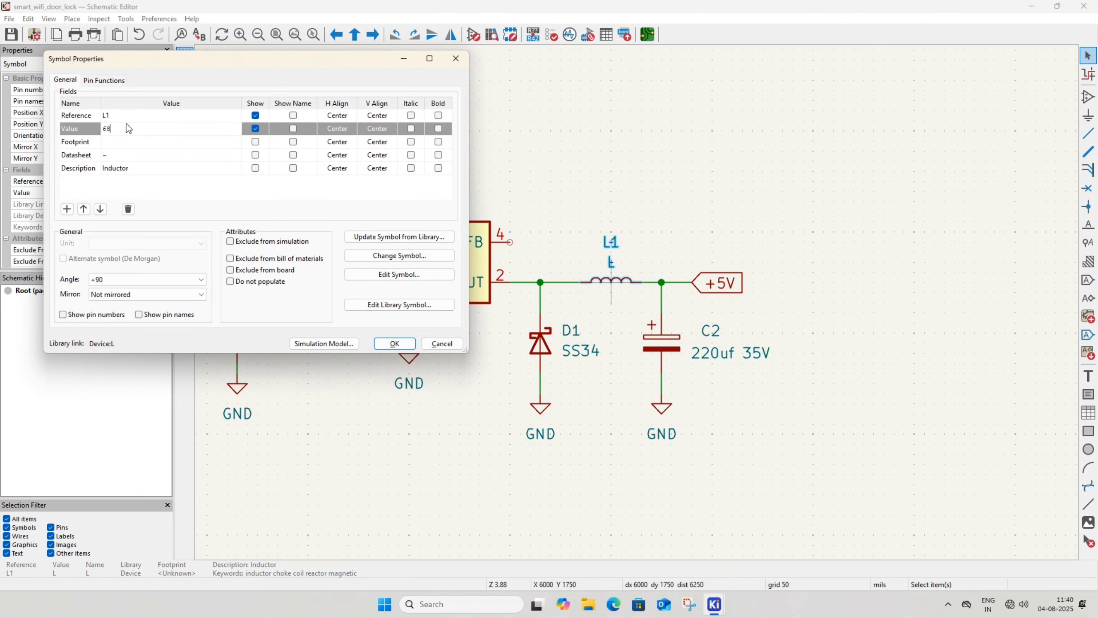
pyautogui.write('68uH')
pyautogui.click(394, 343)
pyautogui.click(355, 475)
pyautogui.hotkey('ctrl', 's')
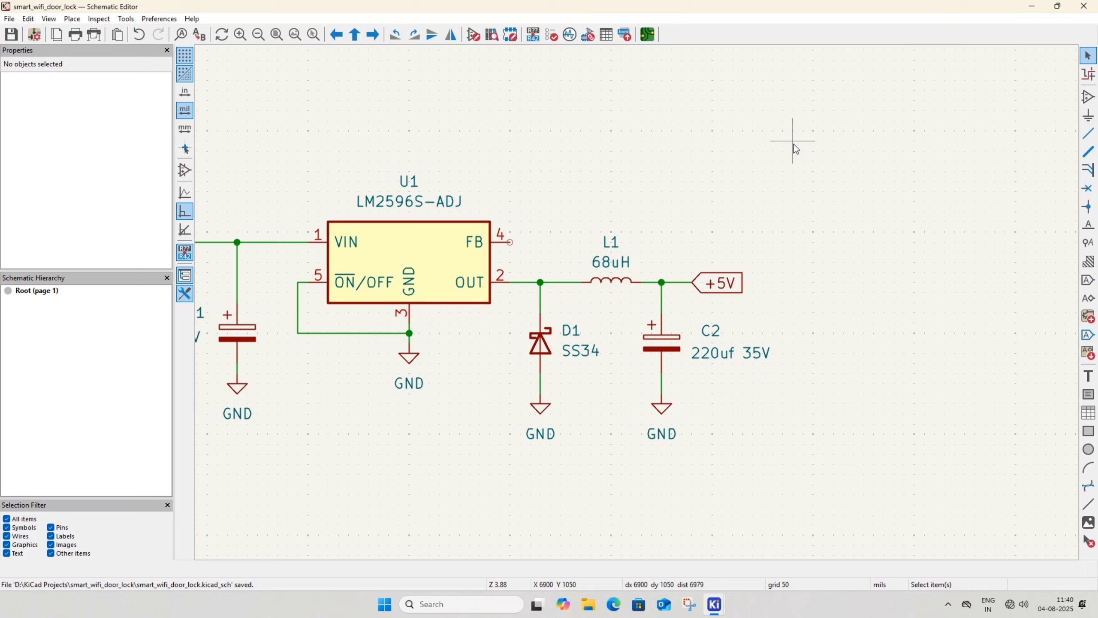
# Add the generic resistor R from the symbol library, rotated horizontal, above inductor L1
pyautogui.click(1086, 98)
pyautogui.click(697, 168)
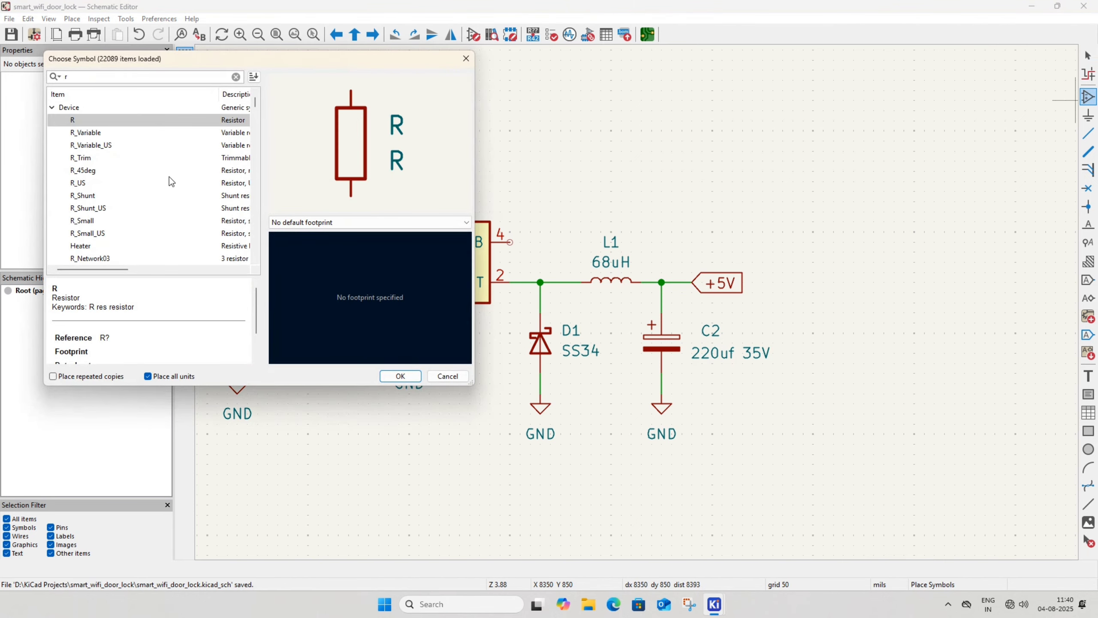
pyautogui.click(136, 121)
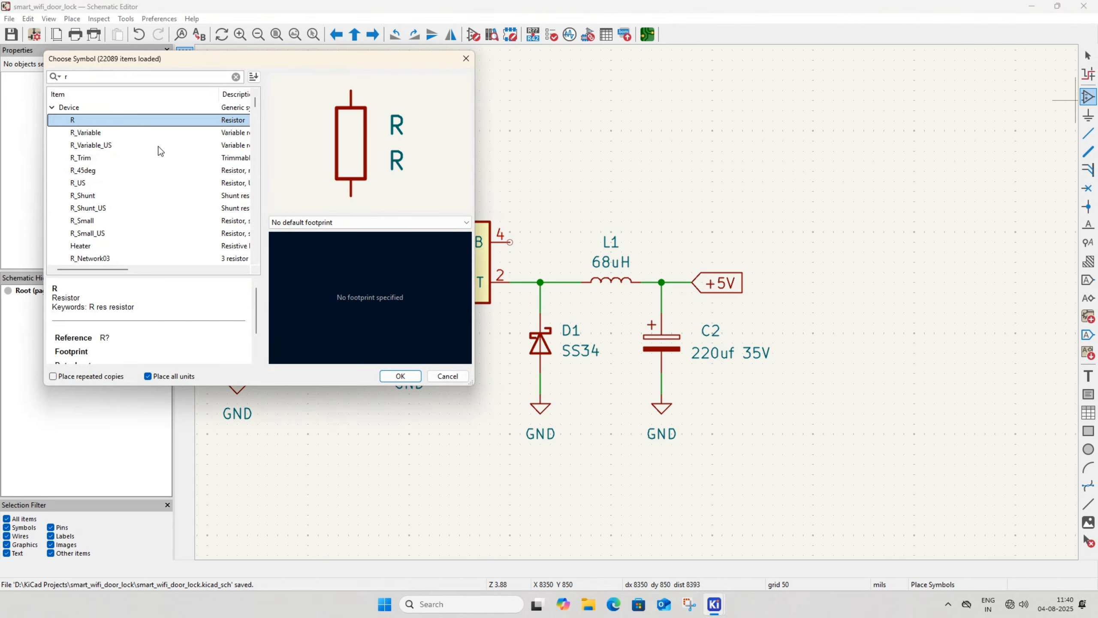
pyautogui.click(399, 376)
pyautogui.press('r')
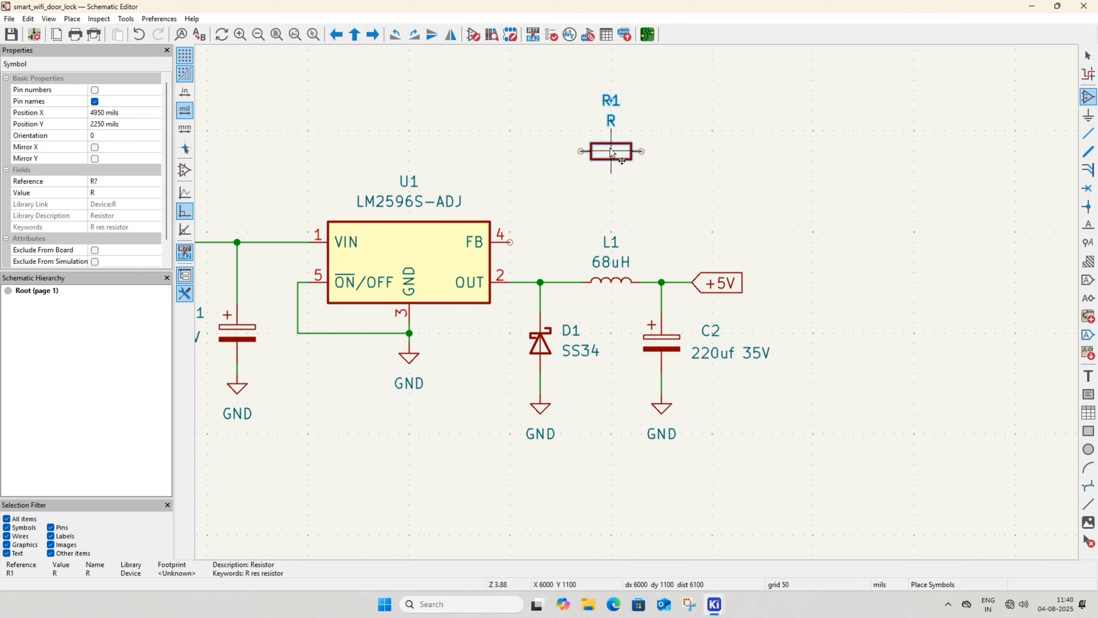
pyautogui.click(612, 151)
pyautogui.press('Escape')
# Place resistor R1 above inductor L1 and put a duplicate resistor, R2, directly to its left at the same height
pyautogui.click(602, 151)
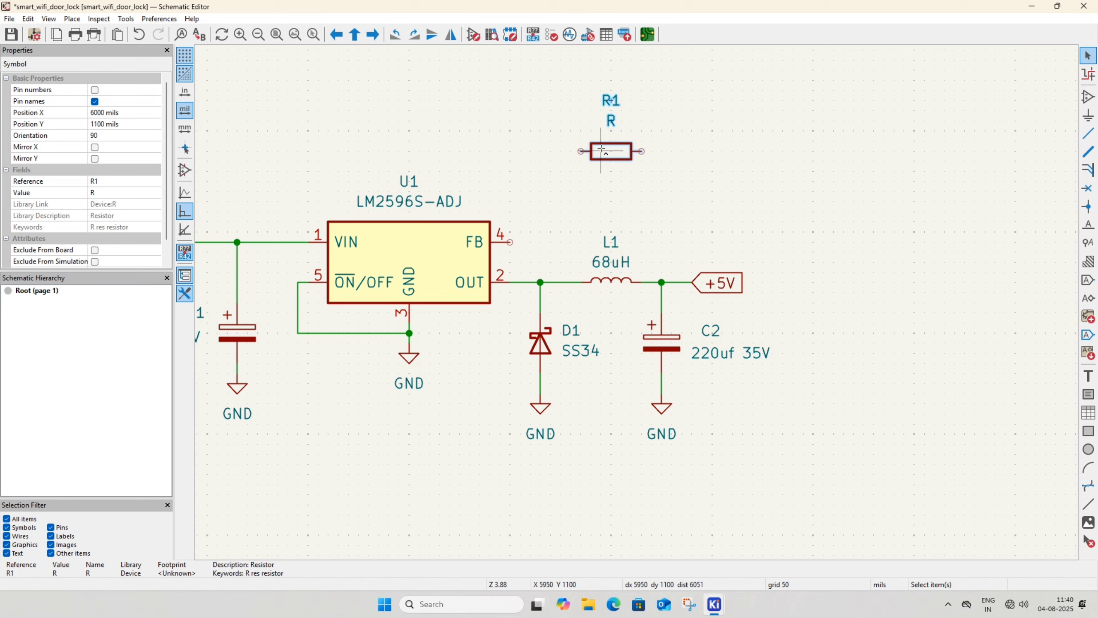
pyautogui.hotkey('ctrl', 'd')
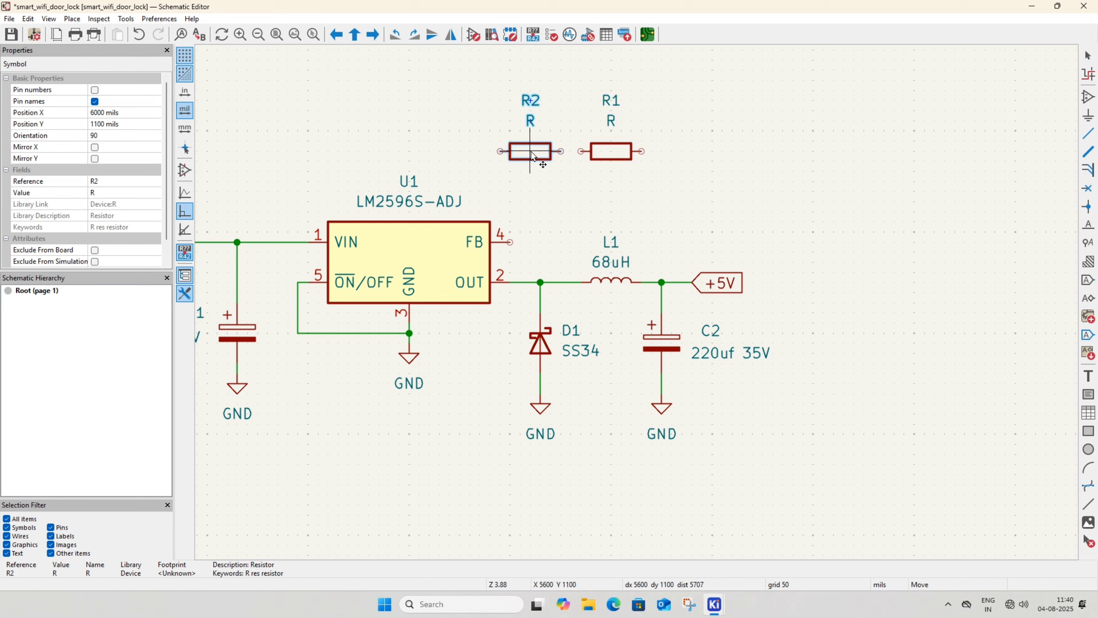
pyautogui.click(529, 155)
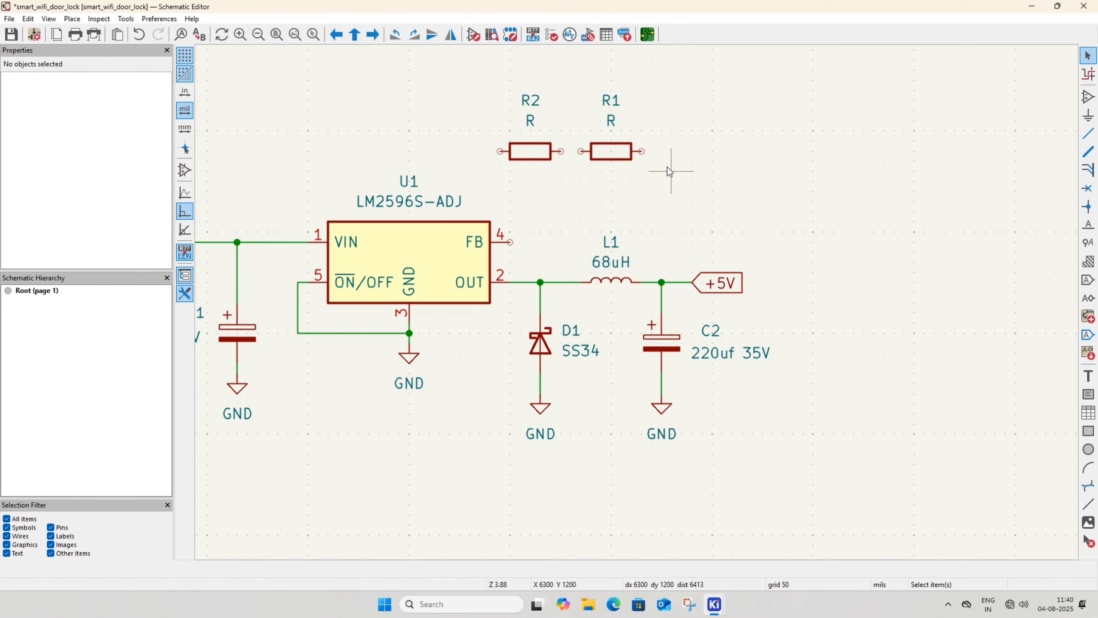
# Wire R1's right pin down to the +5V output junction of L1 and C2
pyautogui.press('w')
pyautogui.click(641, 151)
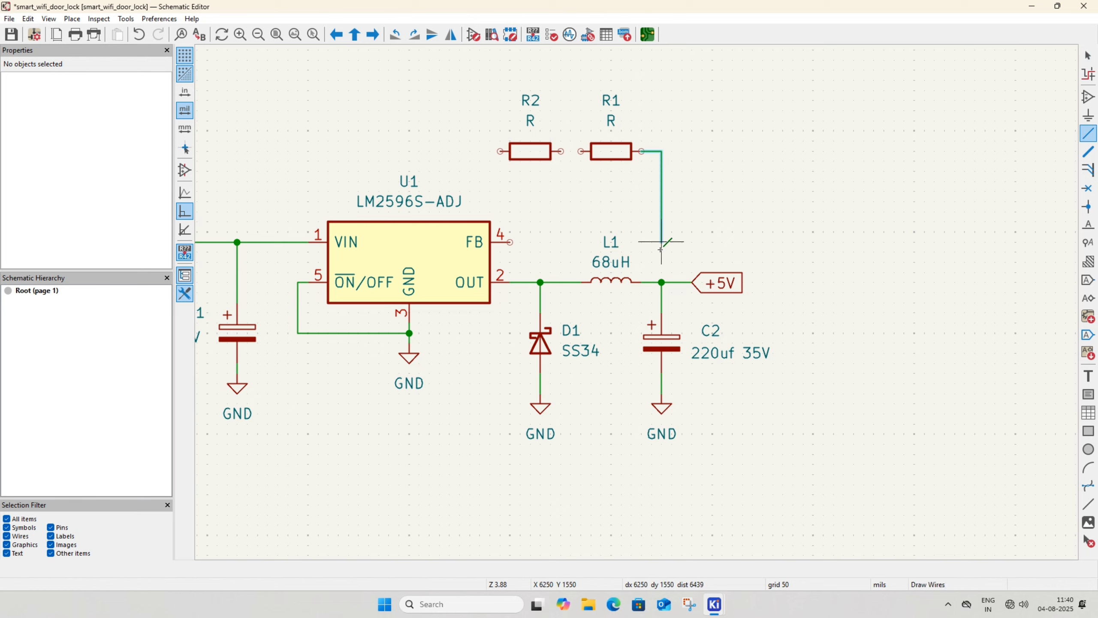
pyautogui.click(661, 281)
pyautogui.press('Escape')
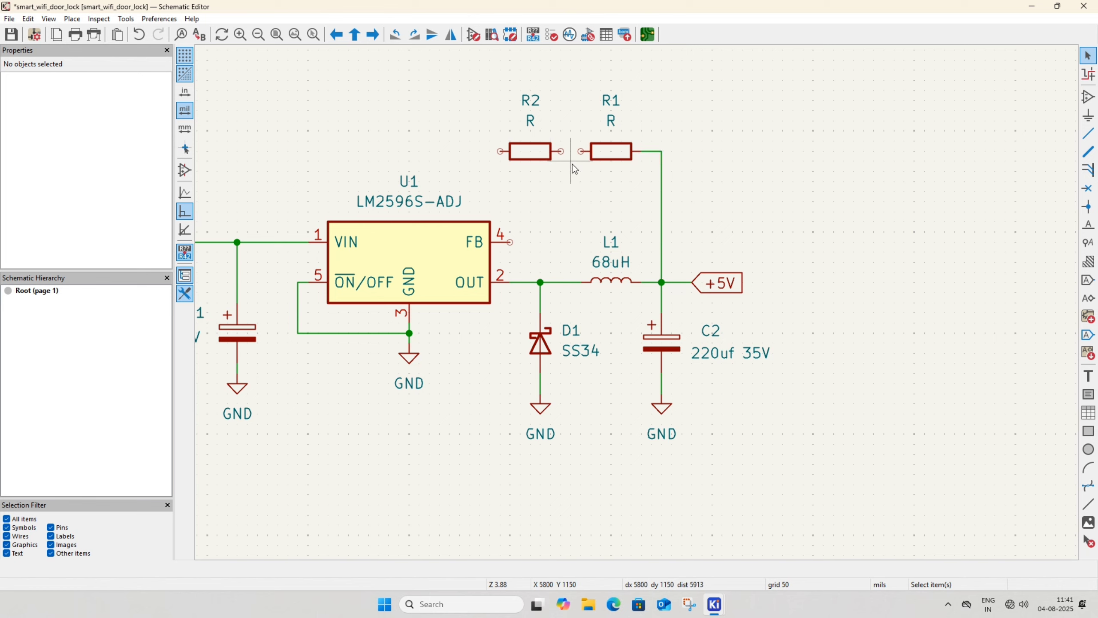
# Wire R2 and R1 together and connect their midpoint to U1's FB pin
pyautogui.press('w')
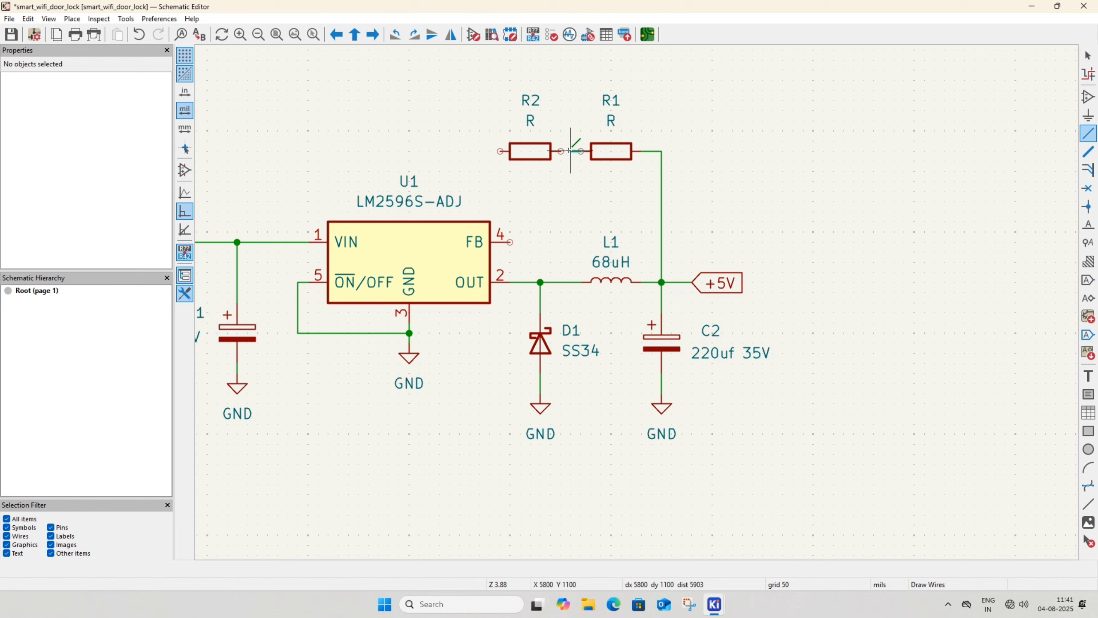
pyautogui.click(560, 151)
pyautogui.press('Escape')
pyautogui.click(570, 151)
pyautogui.press('Escape')
pyautogui.moveTo(551, 212); pyautogui.dragTo(568, 211, button='middle')
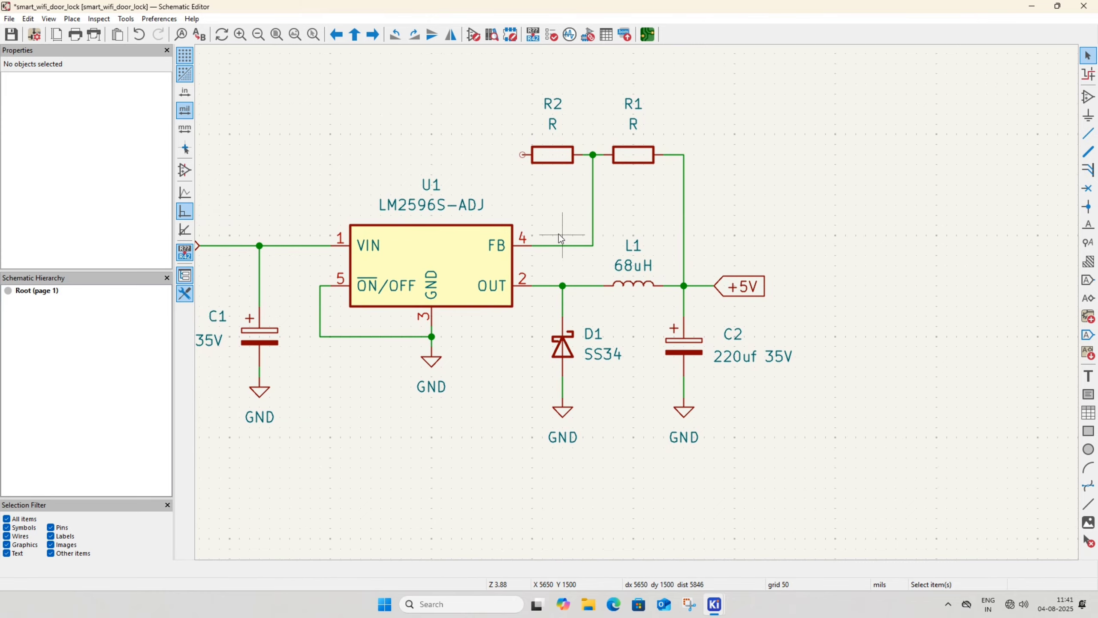
# Duplicate a GND symbol, rotate it to face left, wire it to R2's left pin, and save the schematic
pyautogui.click(563, 412)
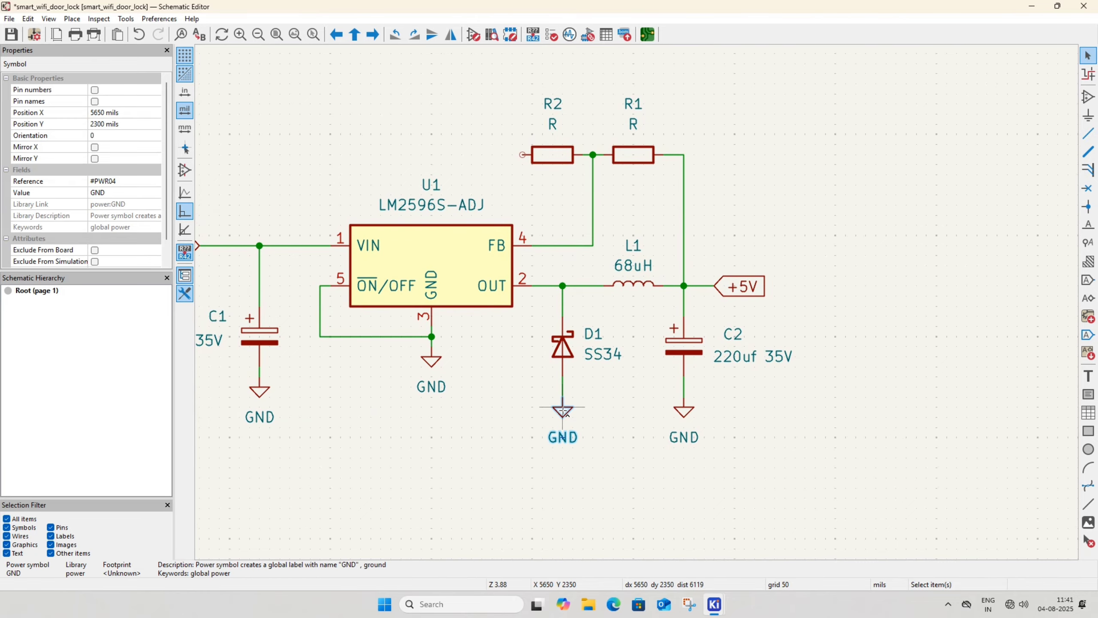
pyautogui.hotkey('ctrl', 'd')
pyautogui.press('r')
pyautogui.press('r')
pyautogui.press('r')
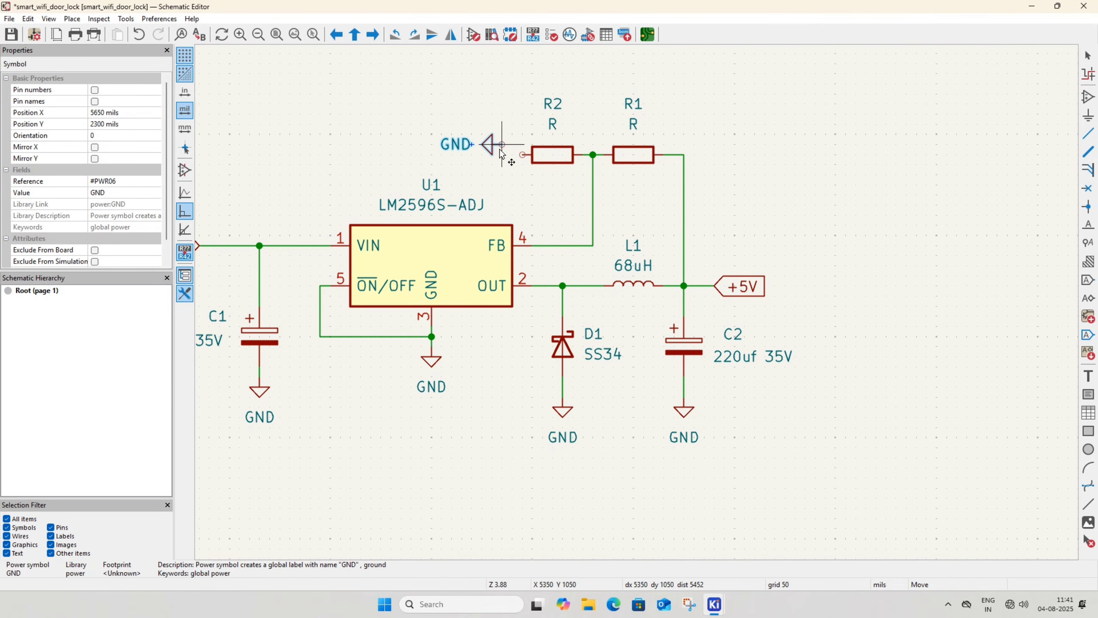
pyautogui.click(500, 154)
pyautogui.press('Escape')
pyautogui.click(501, 155)
pyautogui.click(522, 154)
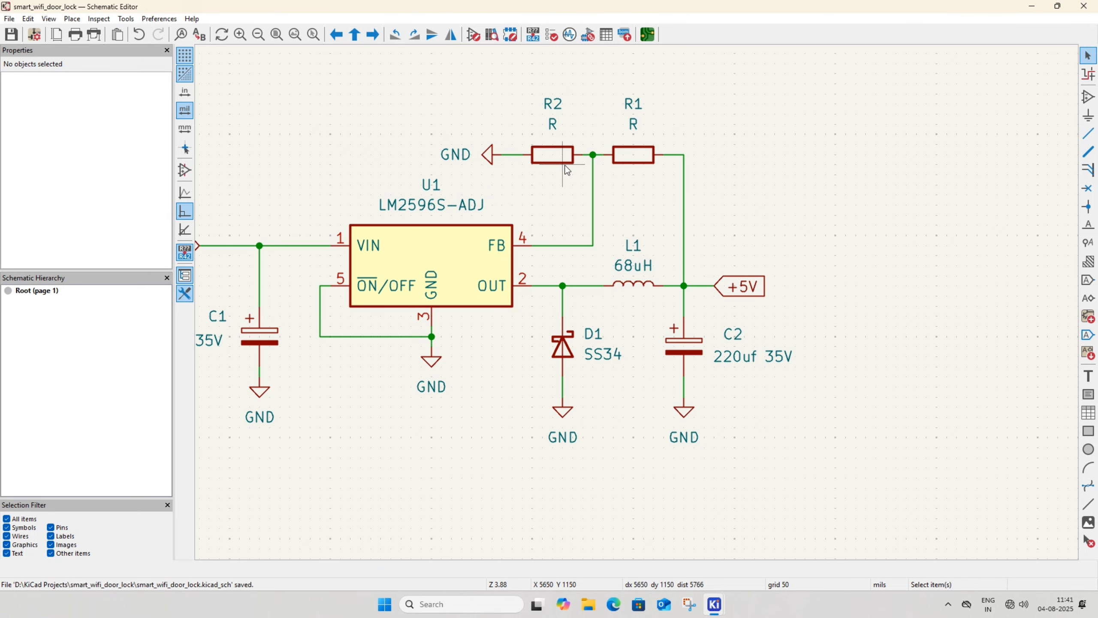
# Set resistor R1's value to 10k
pyautogui.click(632, 159)
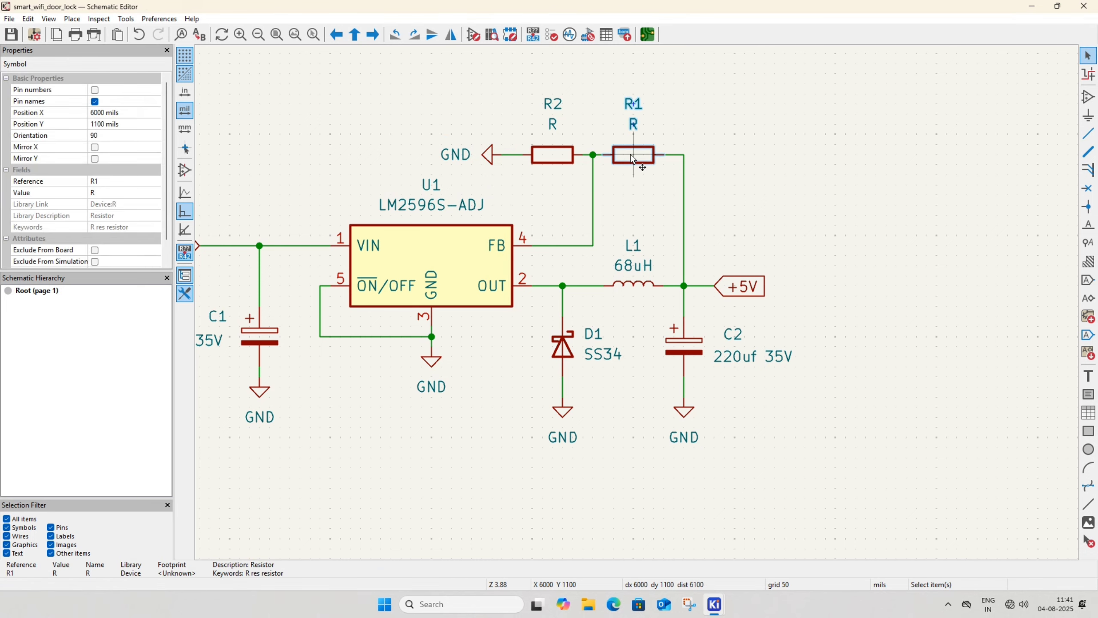
pyautogui.doubleClick(632, 159)
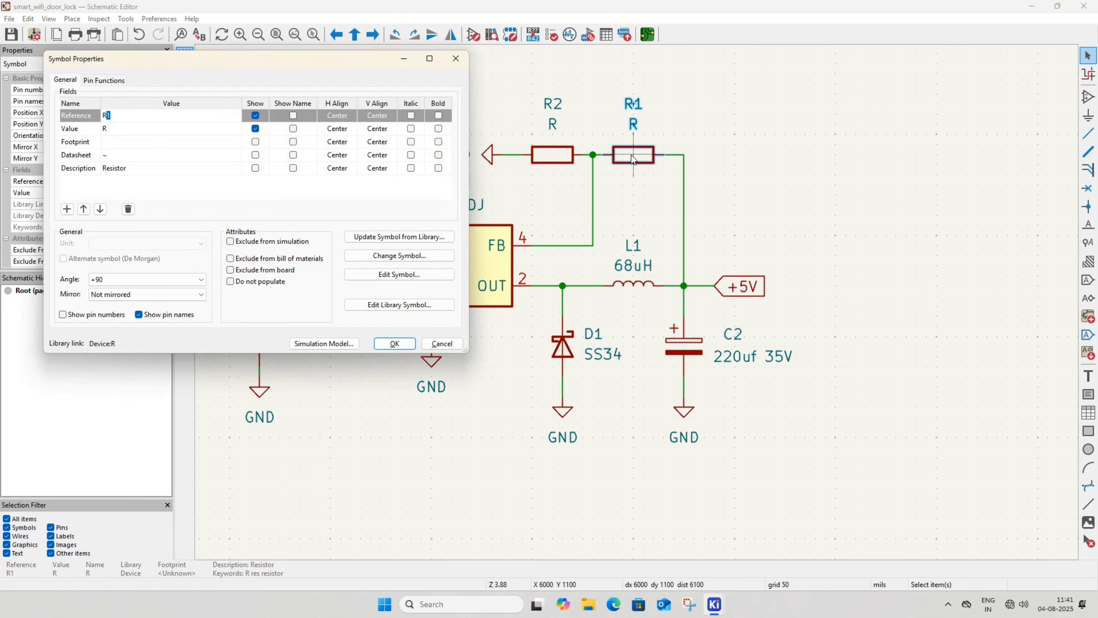
pyautogui.click(156, 132)
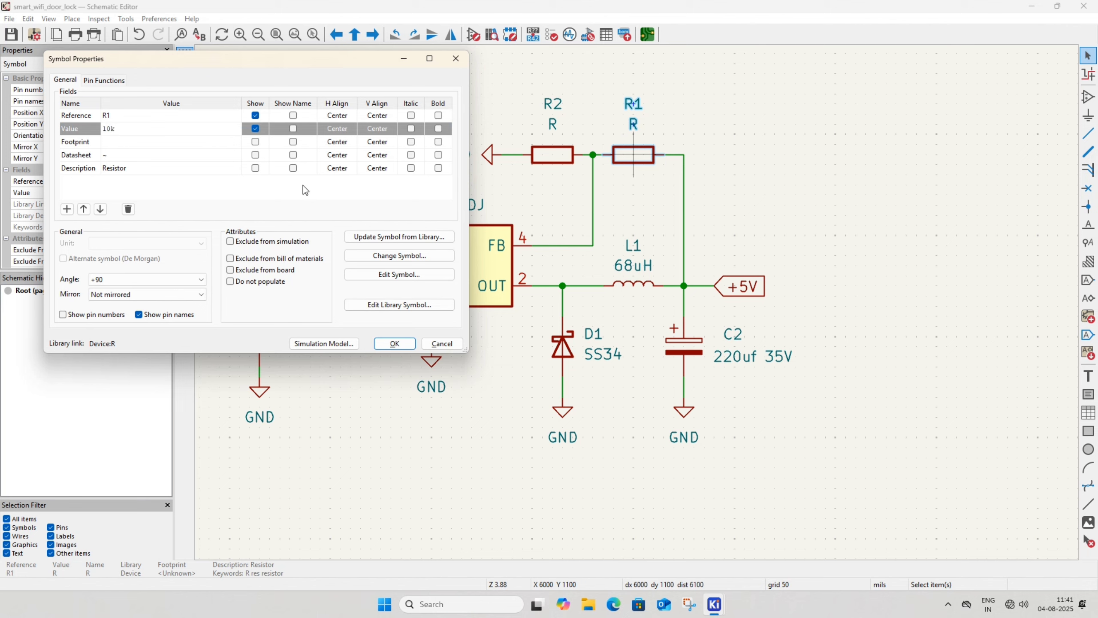
pyautogui.click(400, 345)
# Set resistor R2's value to 5.1k and save the schematic
pyautogui.click(546, 155)
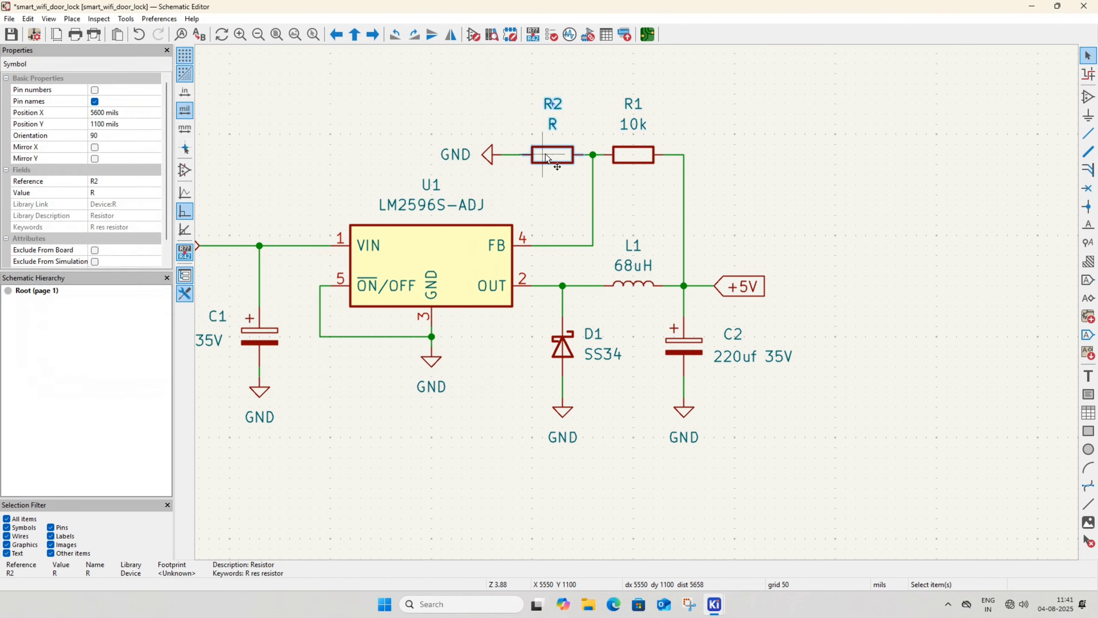
pyautogui.doubleClick(545, 154)
pyautogui.click(202, 132)
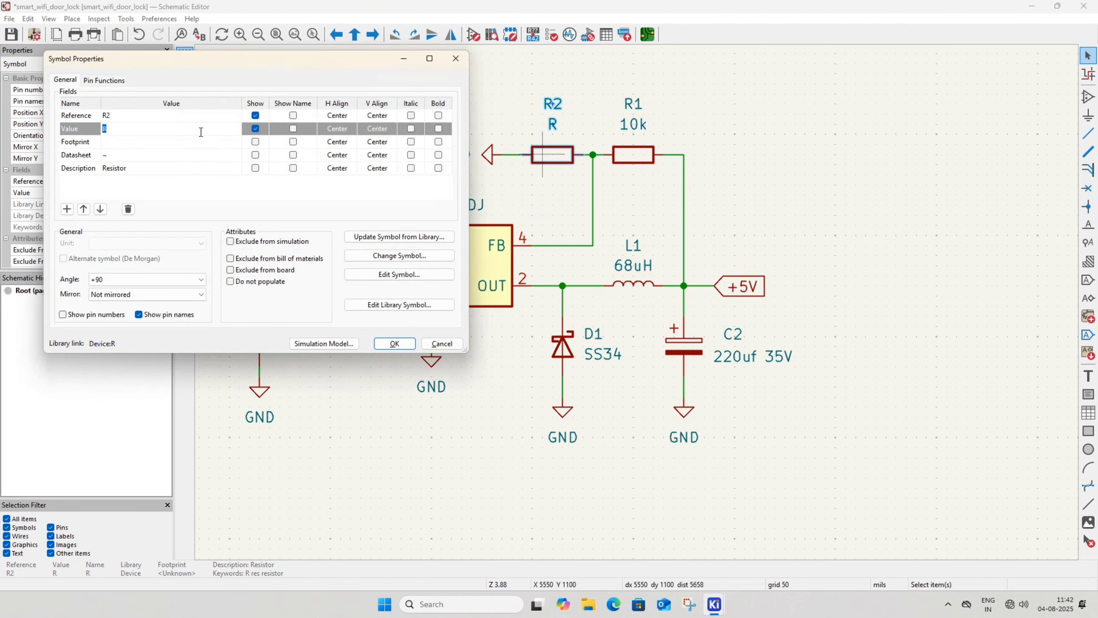
pyautogui.click(388, 344)
pyautogui.hotkey('ctrl', 's')
# Move the whole LM2596S-ADJ converter circuit up and left, closer to power jack J1, and save the schematic
pyautogui.scroll(-4, 642, 405)
pyautogui.scroll(1, 502, 325)
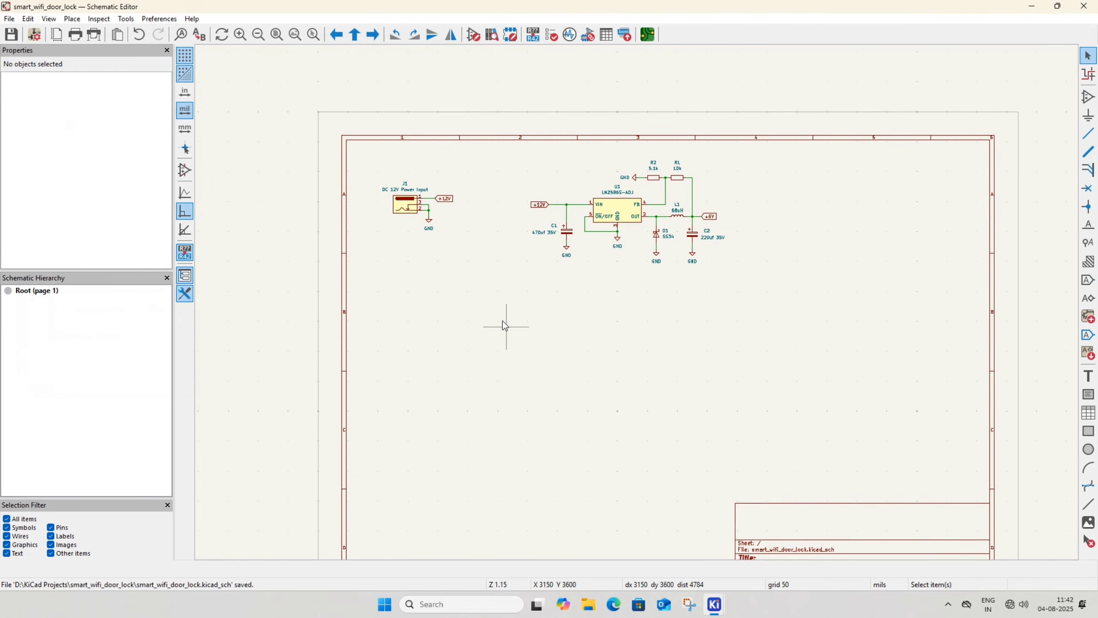
pyautogui.moveTo(500, 136); pyautogui.dragTo(711, 275)
pyautogui.press('m')
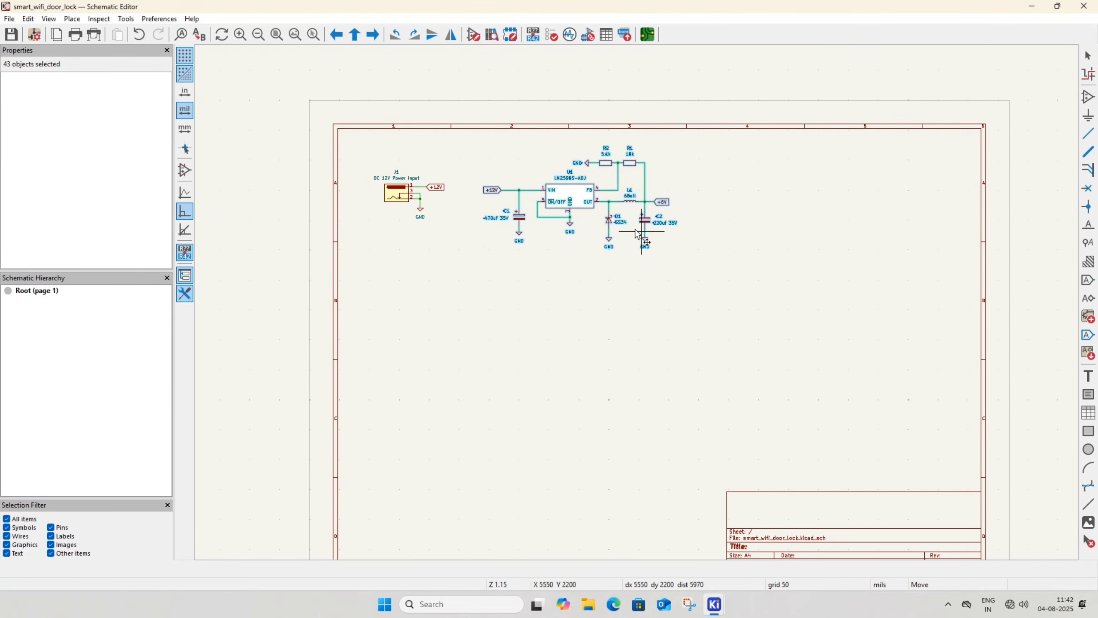
pyautogui.click(623, 226)
pyautogui.click(606, 288)
pyautogui.hotkey('ctrl', 's')
# Add the RaspberryPi_Pico_W symbol from the MCU_Module library in the sheet's right part, above the title block
pyautogui.scroll(2, 599, 273)
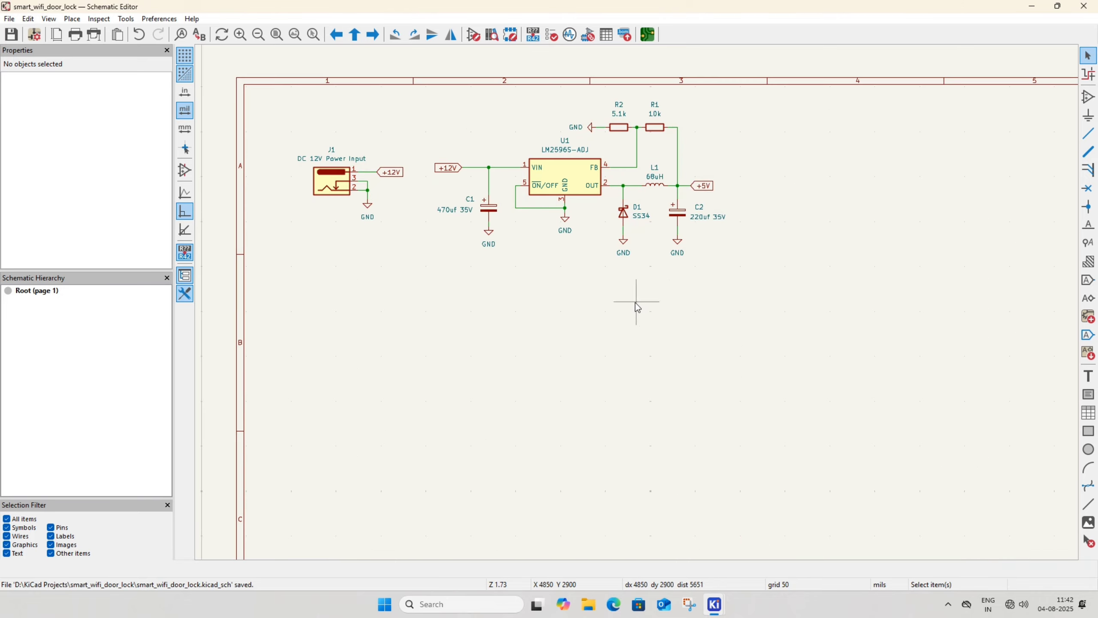
pyautogui.moveTo(566, 374); pyautogui.dragTo(490, 329, button='middle')
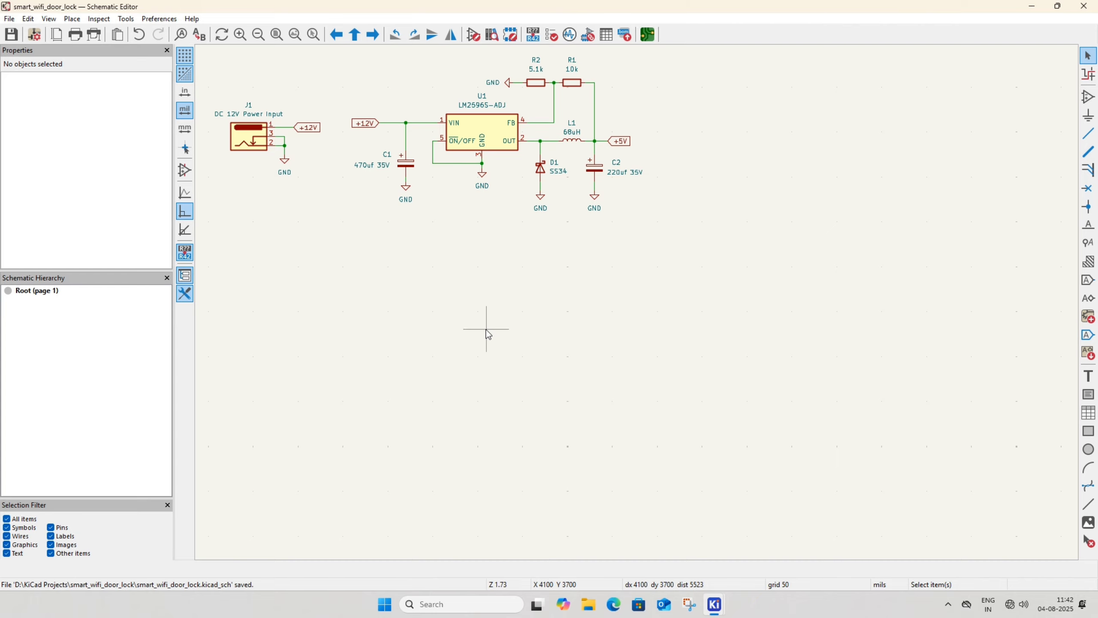
pyautogui.scroll(-3, 614, 299)
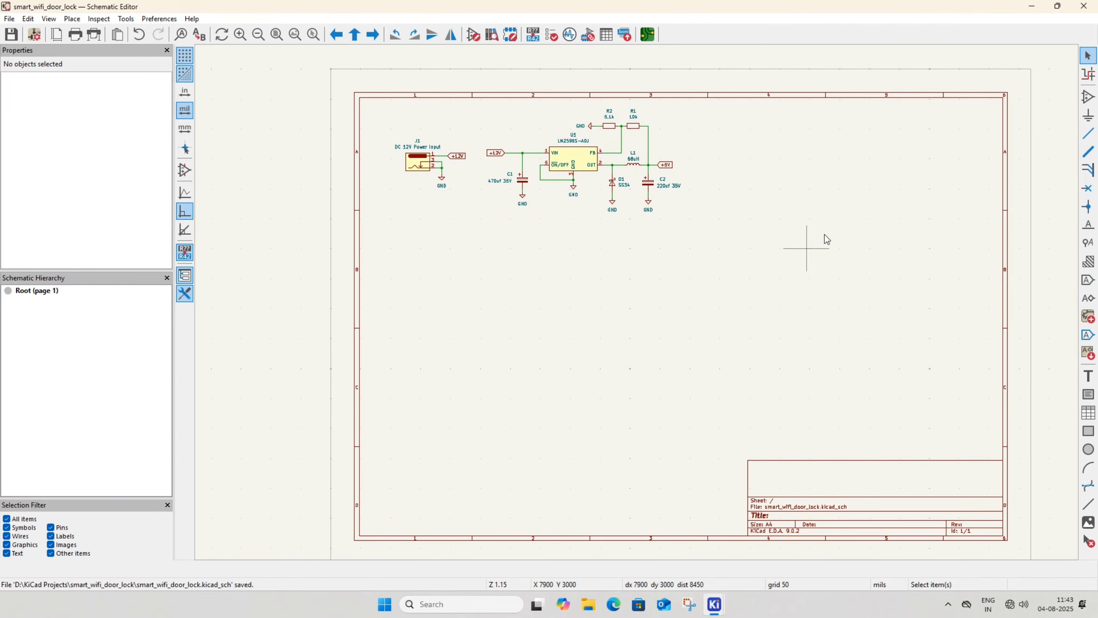
pyautogui.write('a')
pyautogui.write('ras')
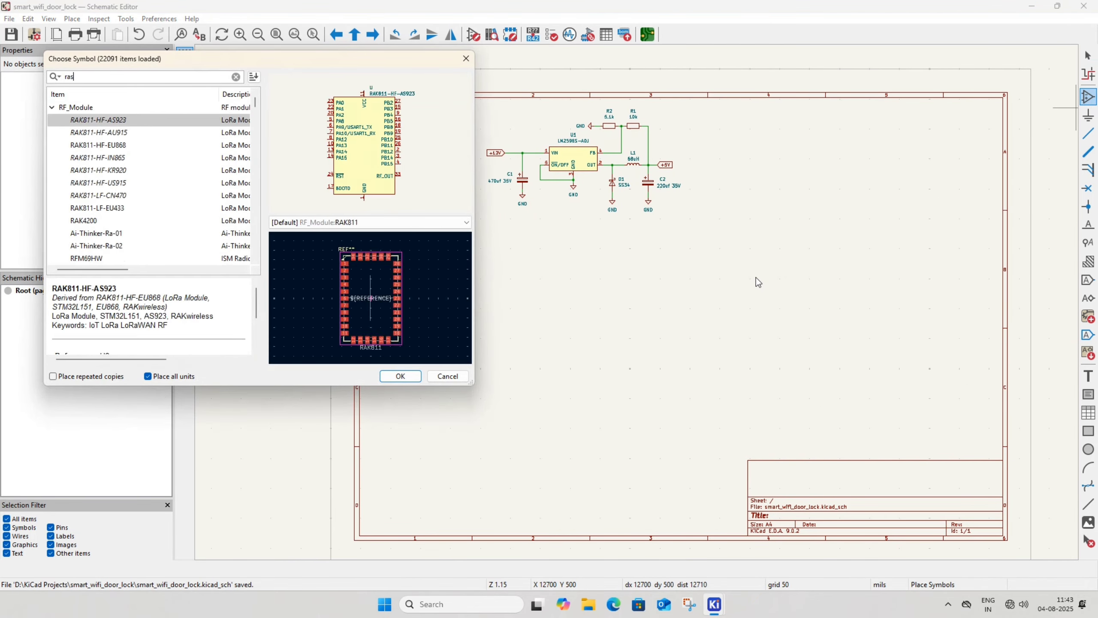
pyautogui.write('pberry')
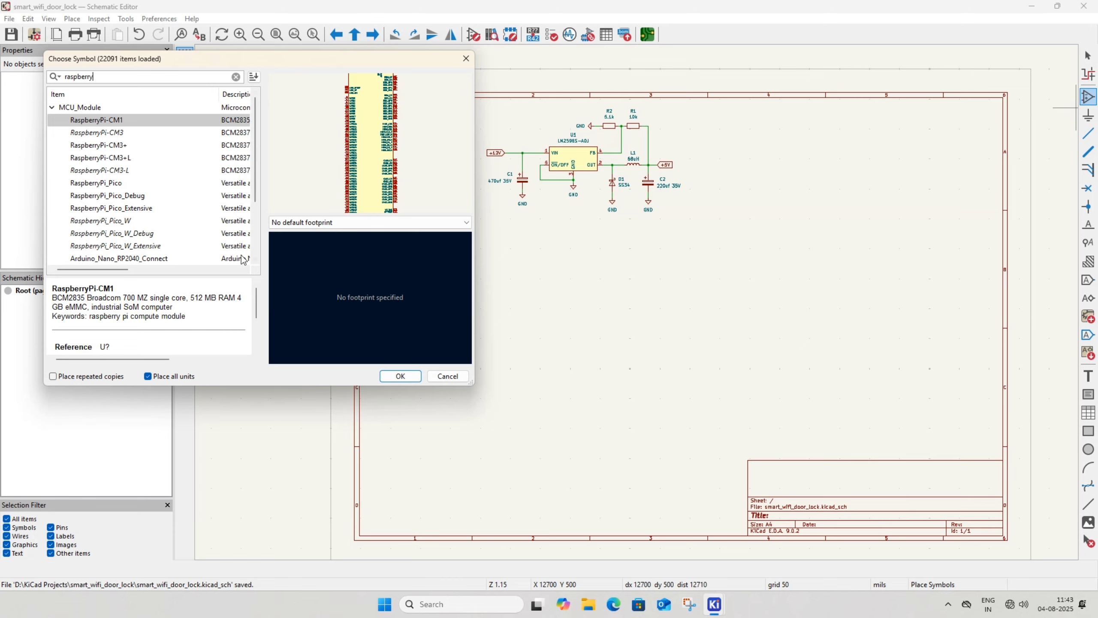
pyautogui.click(135, 221)
pyautogui.click(399, 375)
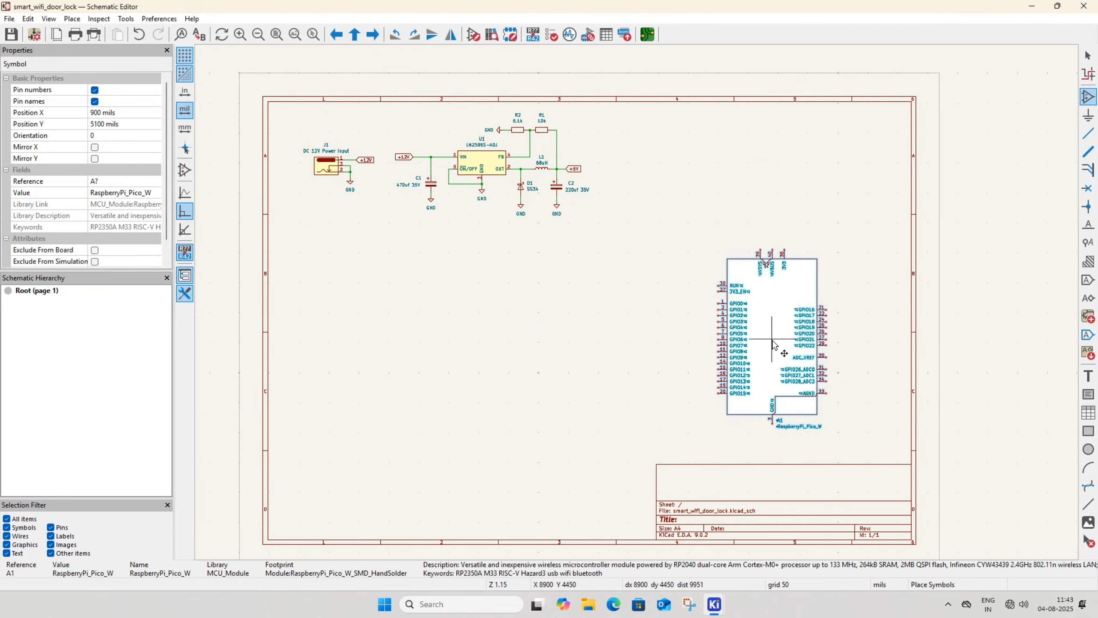
pyautogui.click(772, 340)
pyautogui.press('Escape')
# Duplicate a GND symbol from the converter circuit and attach it to the Pico W's GND pin 3
pyautogui.moveTo(657, 400); pyautogui.dragTo(556, 356, button='middle')
pyautogui.click(419, 163)
pyautogui.hotkey('ctrl', 'd')
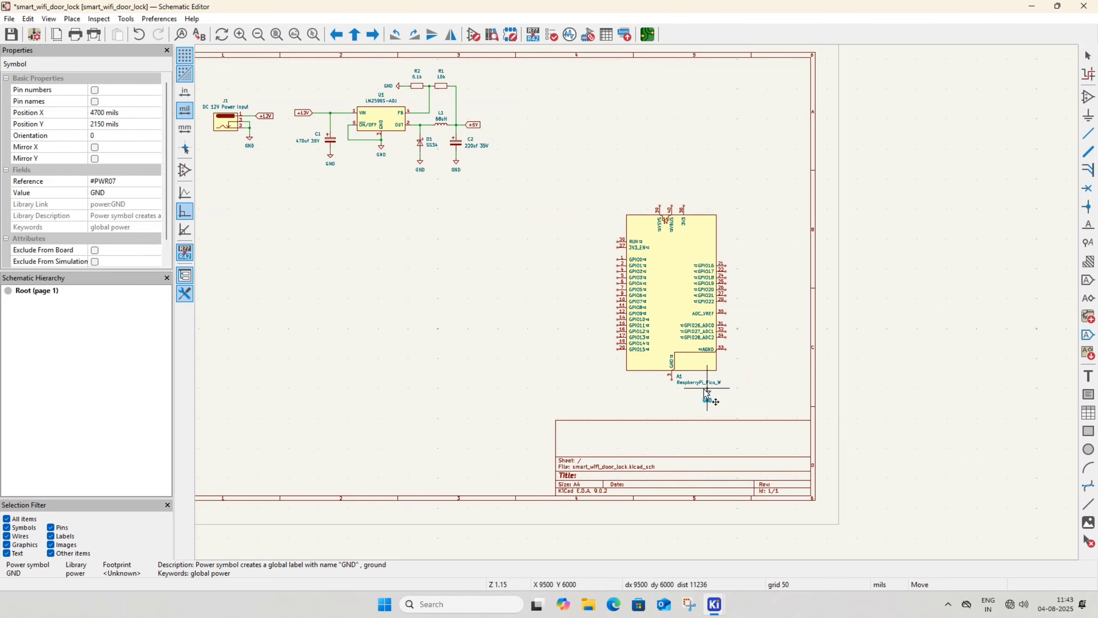
pyautogui.click(671, 378)
pyautogui.scroll(4, 671, 378)
pyautogui.press('Escape')
pyautogui.scroll(-3, 463, 330)
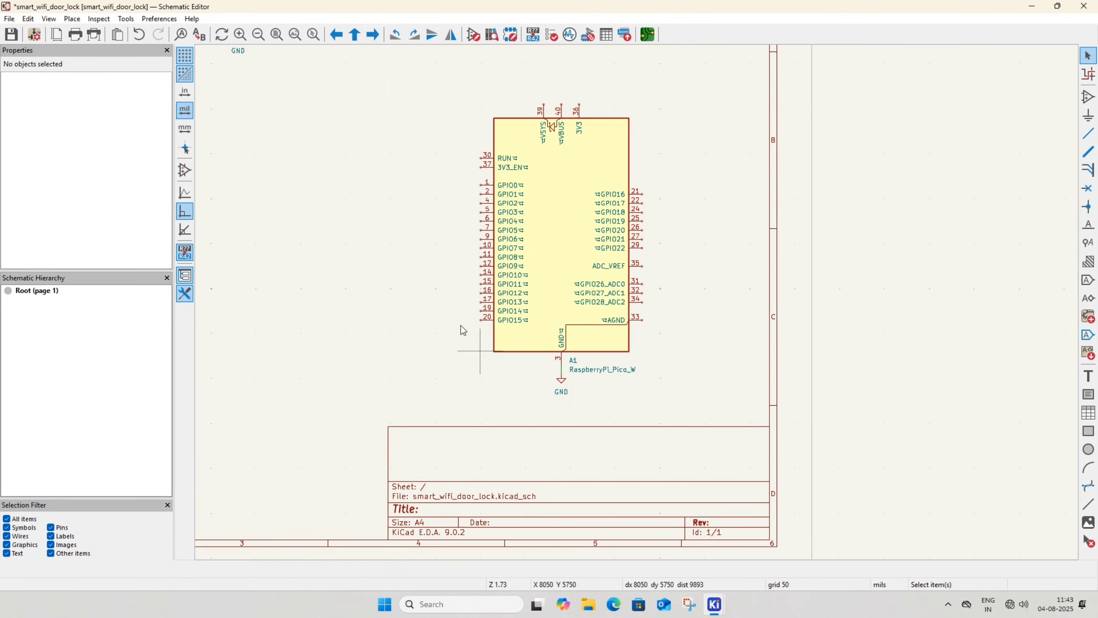
# Place a copy of the +5V global label, rotated vertical, just above the Pico W's VSYS pin 39
pyautogui.scroll(-2, 463, 329)
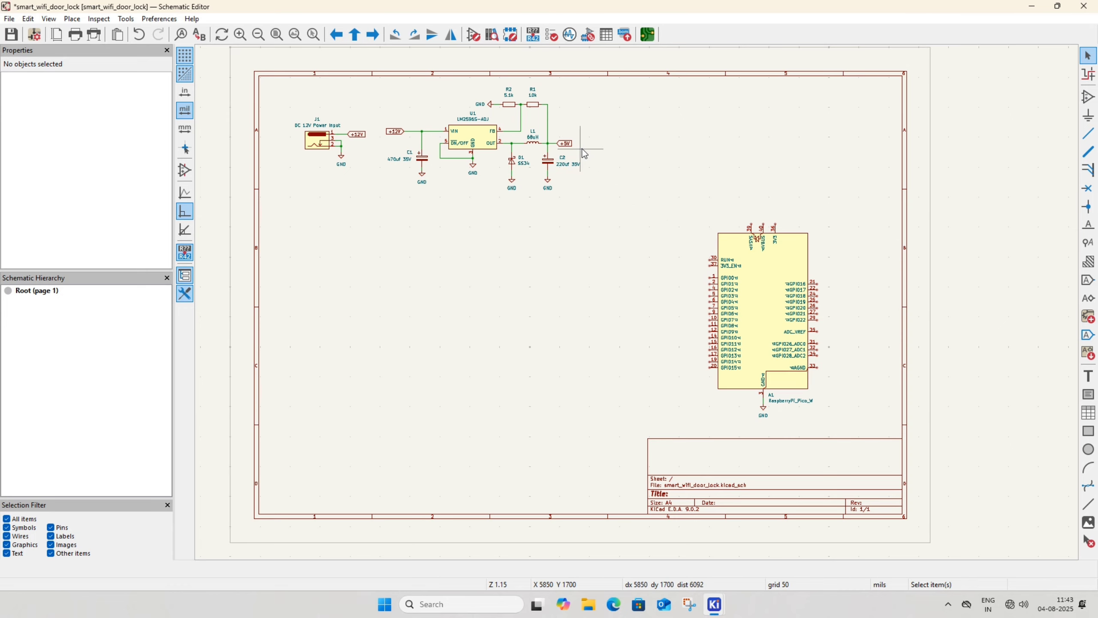
pyautogui.moveTo(603, 157); pyautogui.dragTo(562, 195, button='middle')
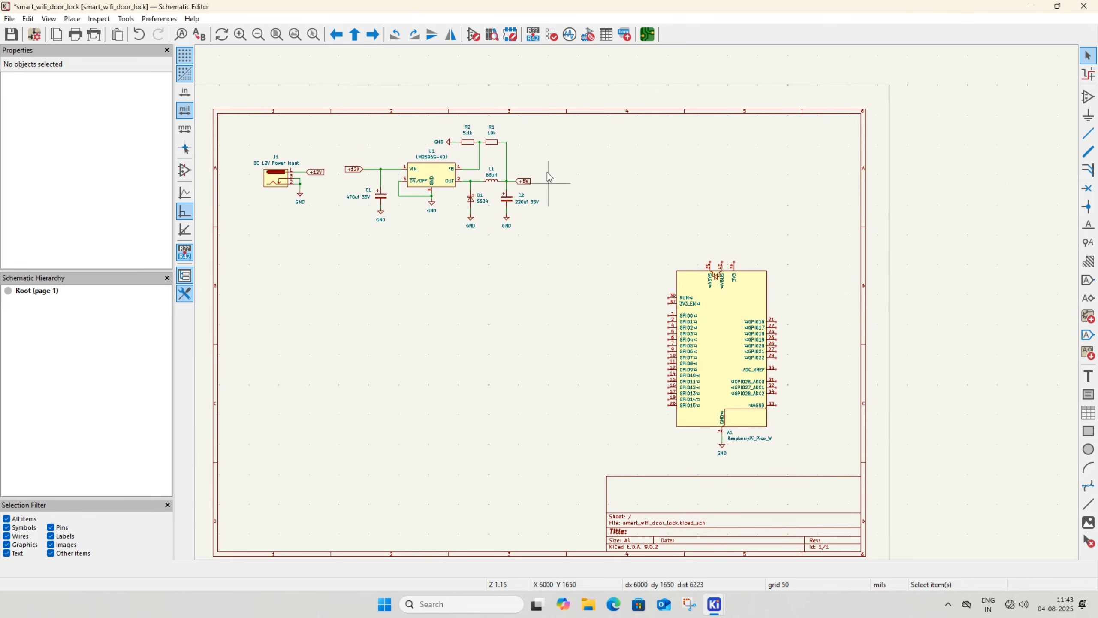
pyautogui.click(524, 181)
pyautogui.press('m')
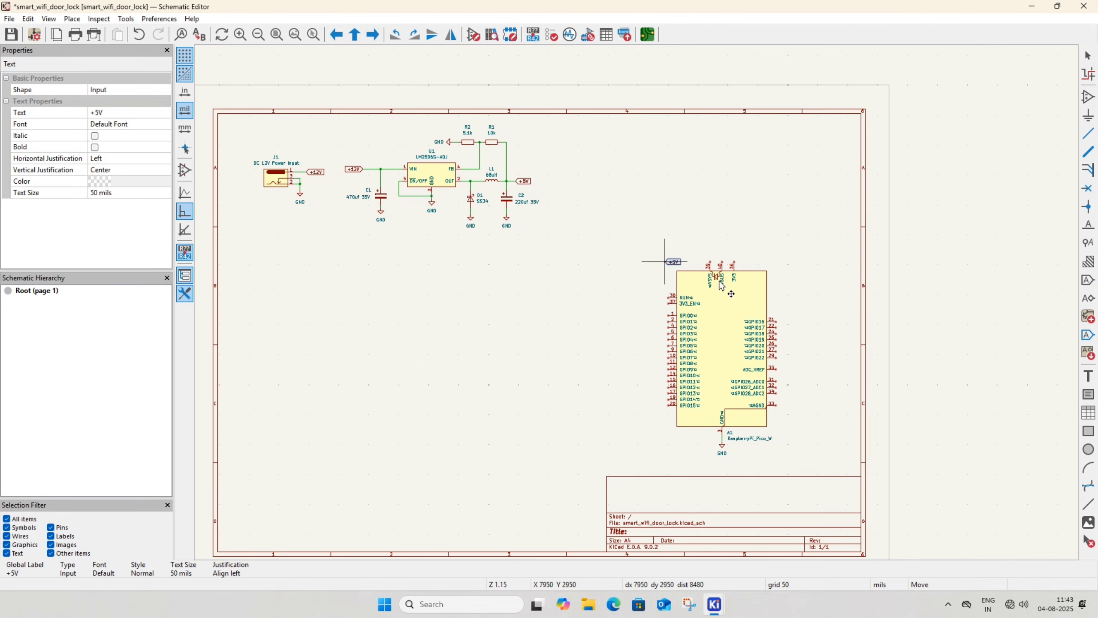
pyautogui.scroll(3, 662, 255)
pyautogui.press('r')
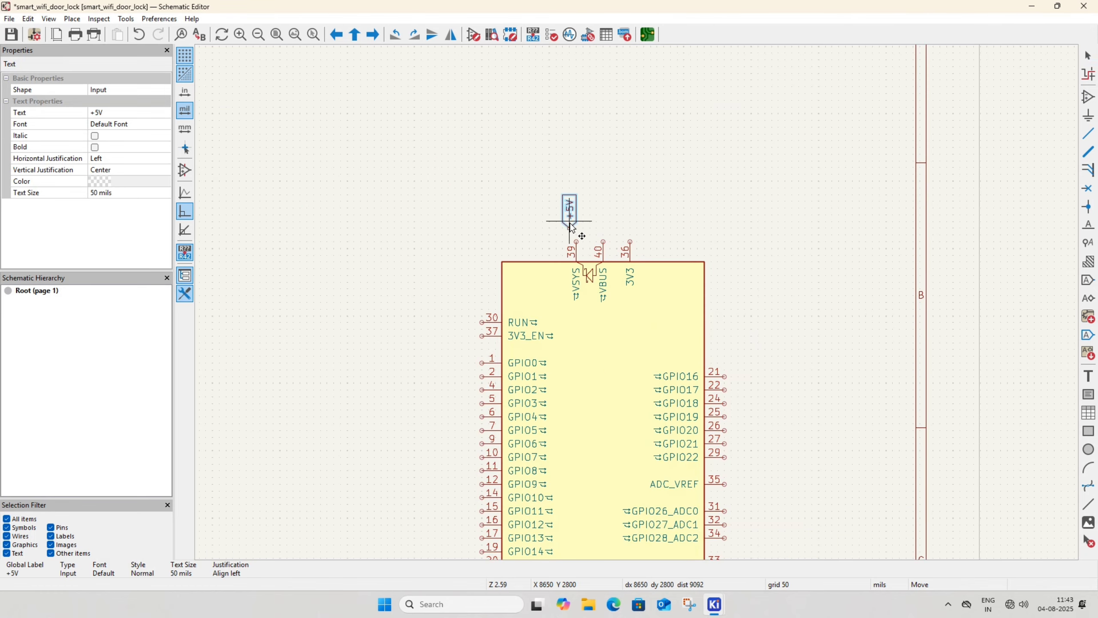
pyautogui.click(576, 229)
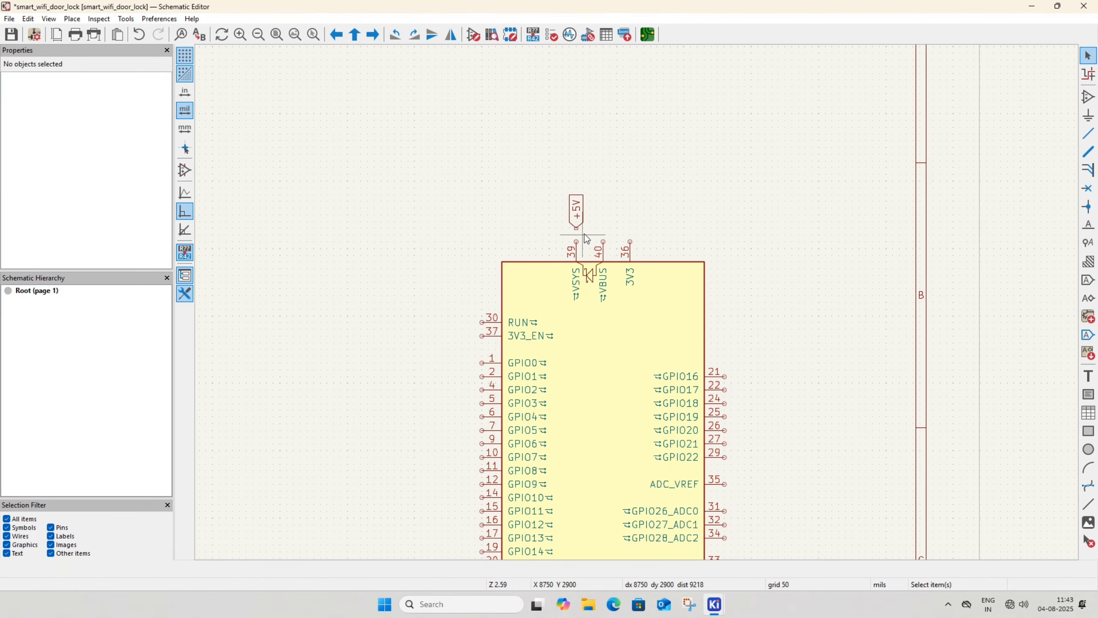
# Wire the +5V label to the Pico W's VSYS pin and save the schematic
pyautogui.moveTo(584, 234); pyautogui.dragTo(565, 208, button='middle')
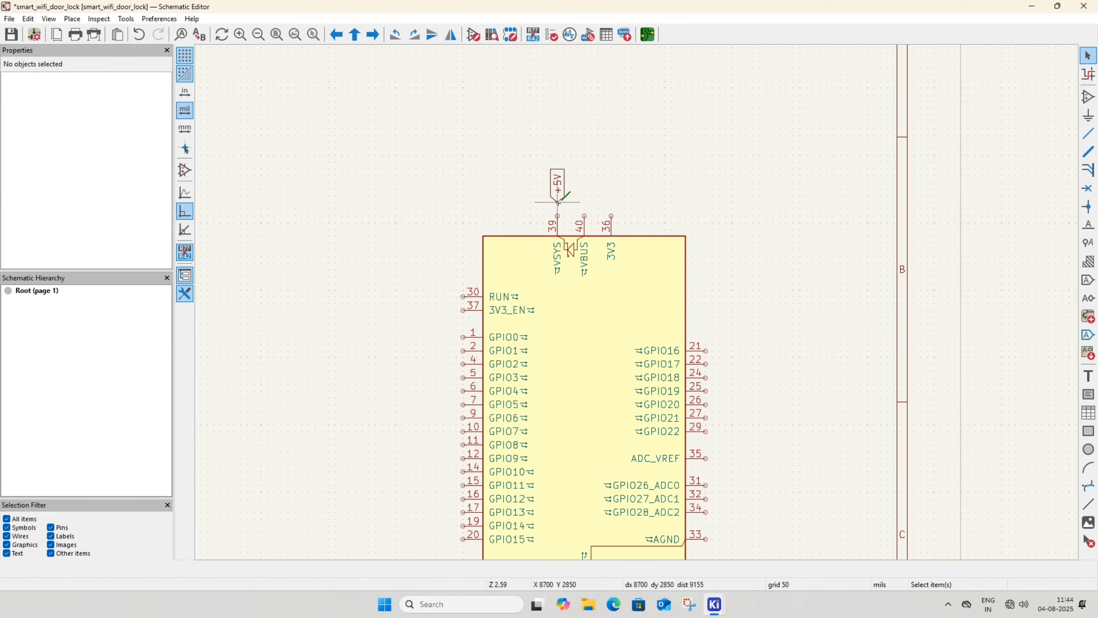
pyautogui.click(557, 202)
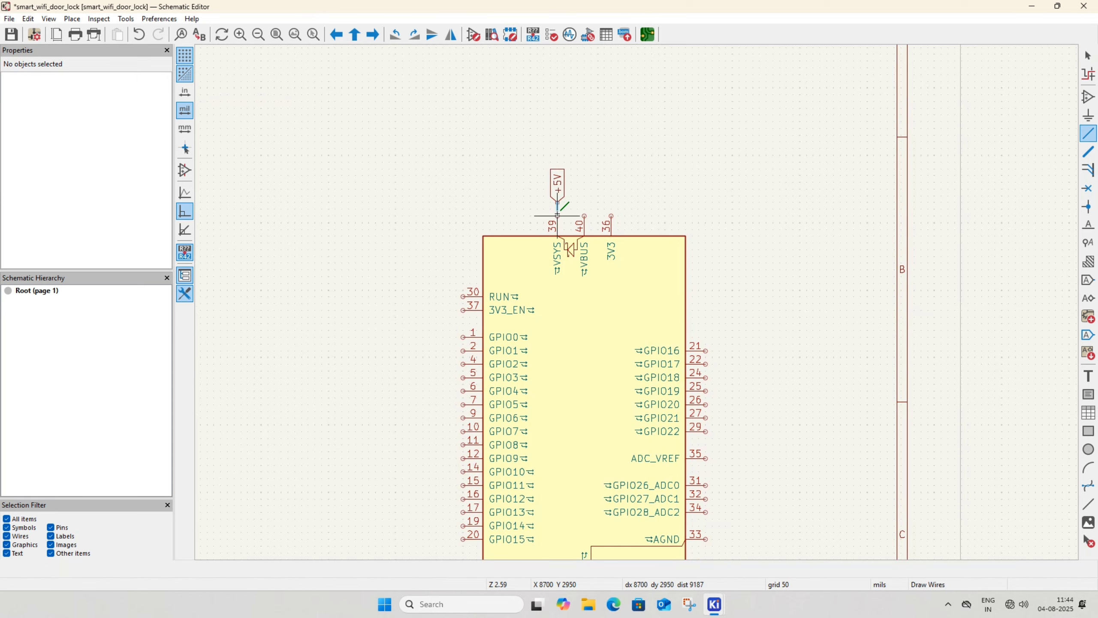
pyautogui.click(557, 215)
pyautogui.scroll(-1, 658, 160)
pyautogui.moveTo(644, 308); pyautogui.dragTo(624, 208, button='middle')
pyautogui.hotkey('ctrl', 's')
pyautogui.moveTo(417, 330); pyautogui.dragTo(490, 195, button='middle')
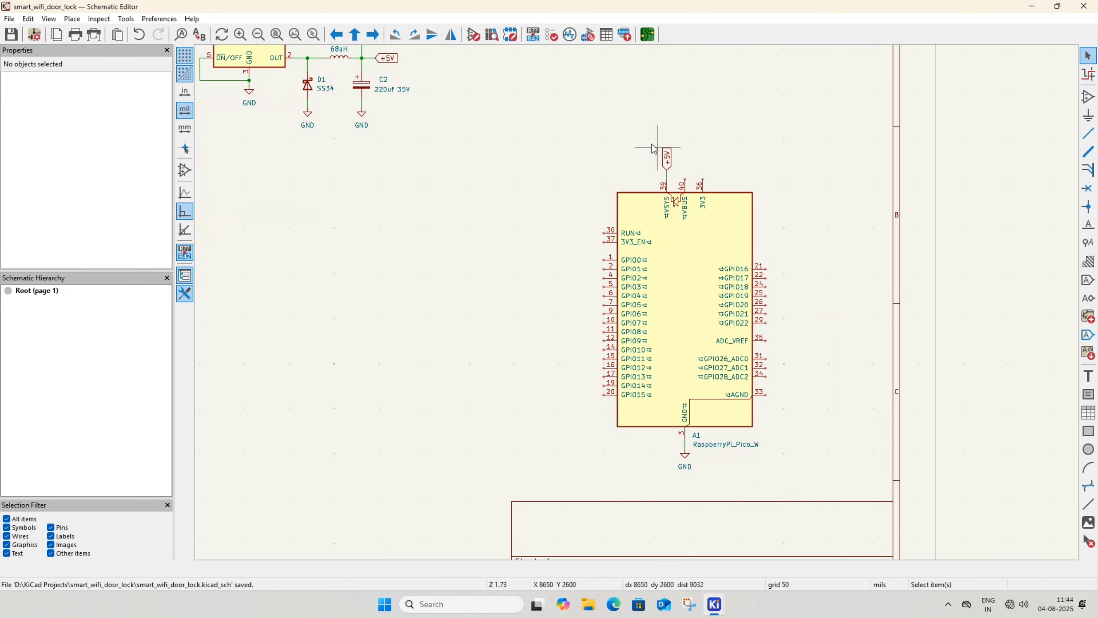
pyautogui.moveTo(574, 149); pyautogui.dragTo(573, 207, button='middle')
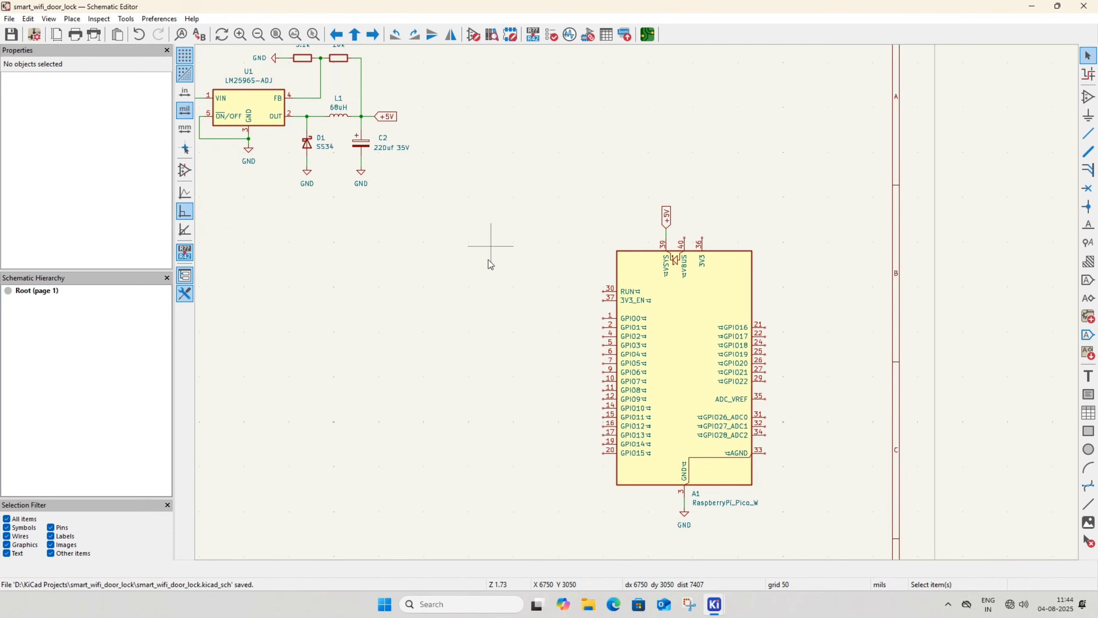
pyautogui.scroll(-3, 502, 251)
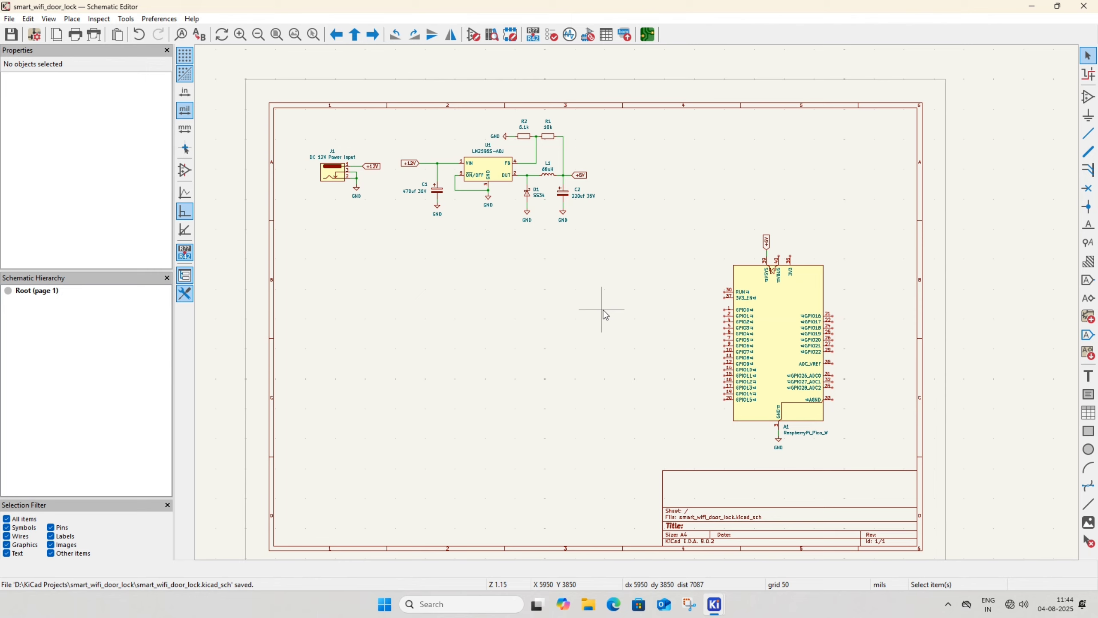
# Add a Conn_01x04_Pin connector symbol in the empty area below and to the left of the Pico W
pyautogui.moveTo(602, 303); pyautogui.dragTo(571, 269, button='middle')
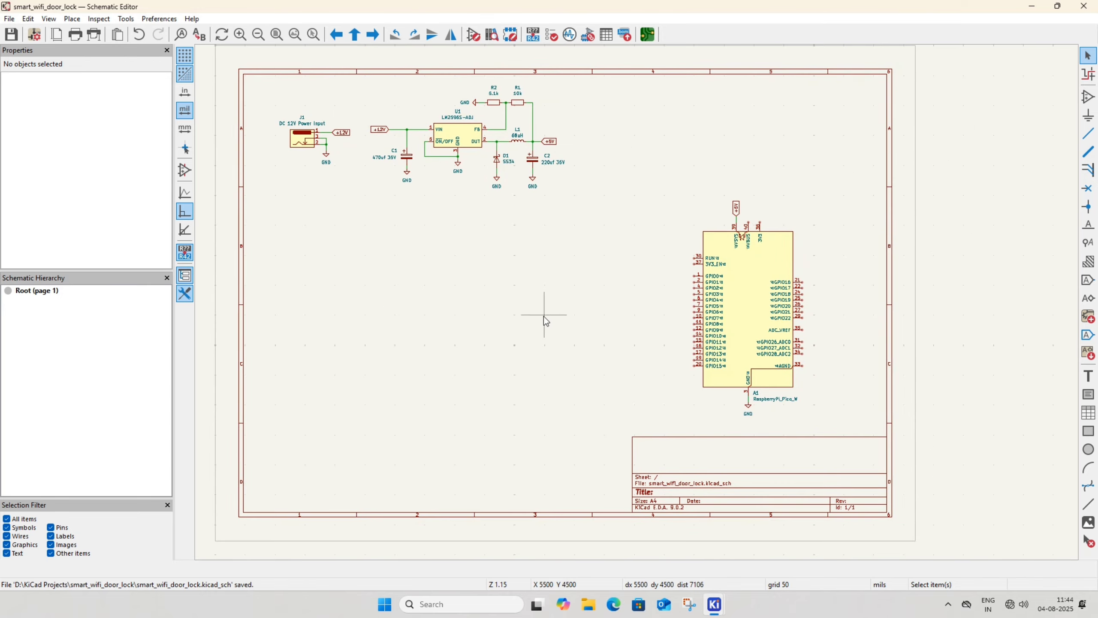
pyautogui.click(1087, 97)
pyautogui.click(537, 333)
pyautogui.write('connector')
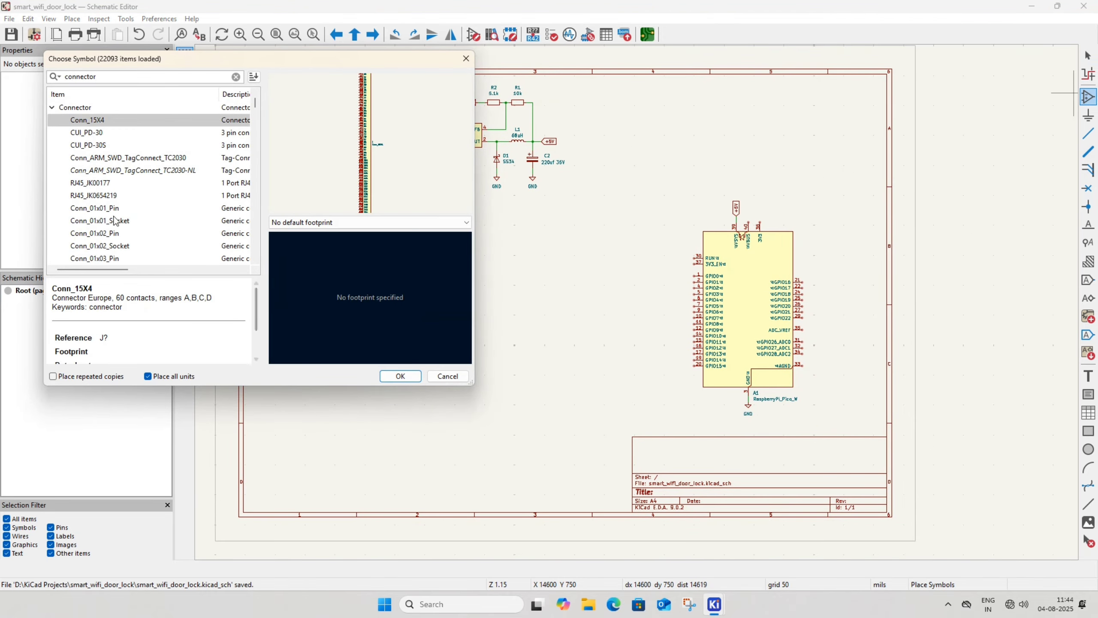
pyautogui.scroll(-1, 116, 220)
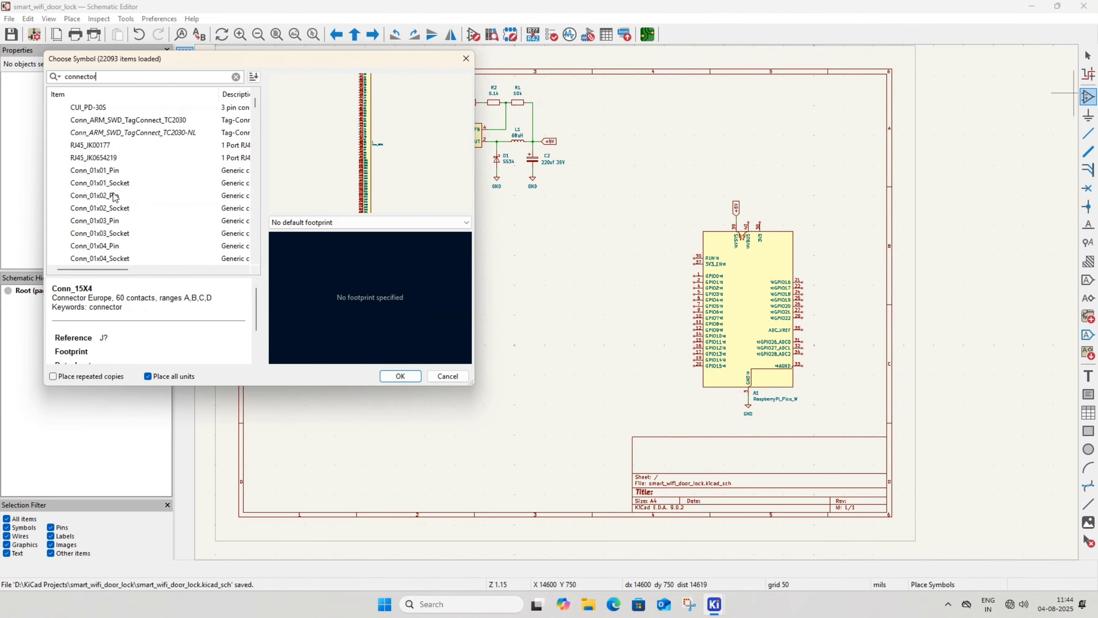
pyautogui.click(190, 248)
pyautogui.click(408, 376)
pyautogui.moveTo(640, 402); pyautogui.dragTo(539, 348, button='middle')
pyautogui.click(509, 357)
pyautogui.press('Escape')
# Change the four-pin connector's value to SSD1306 OLED and save the schematic
pyautogui.scroll(5, 514, 346)
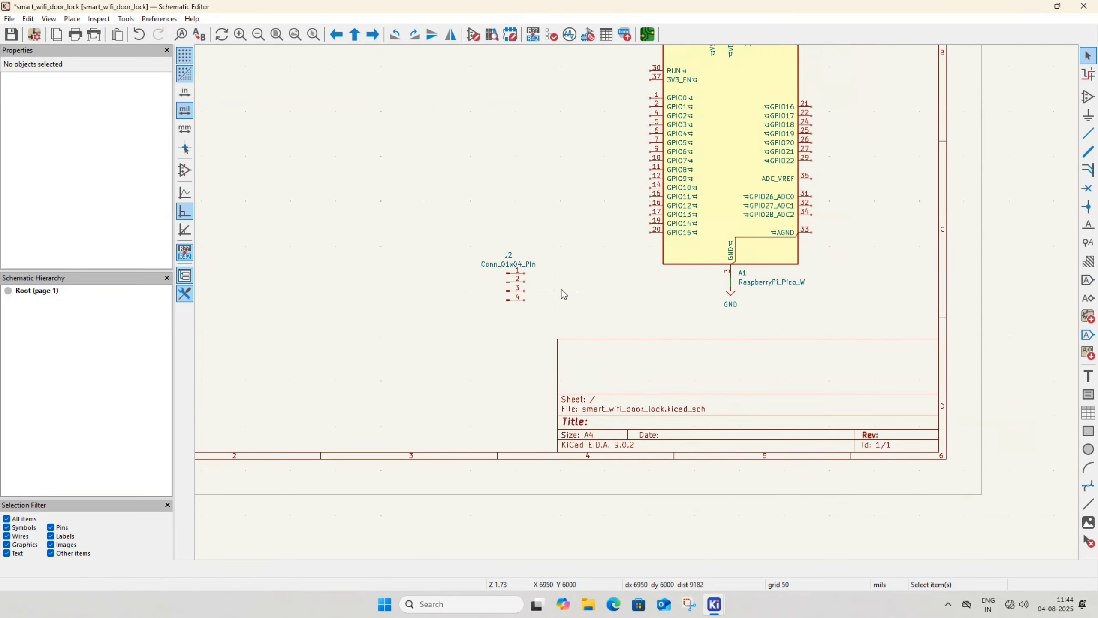
pyautogui.doubleClick(531, 229)
pyautogui.write('SSD1')
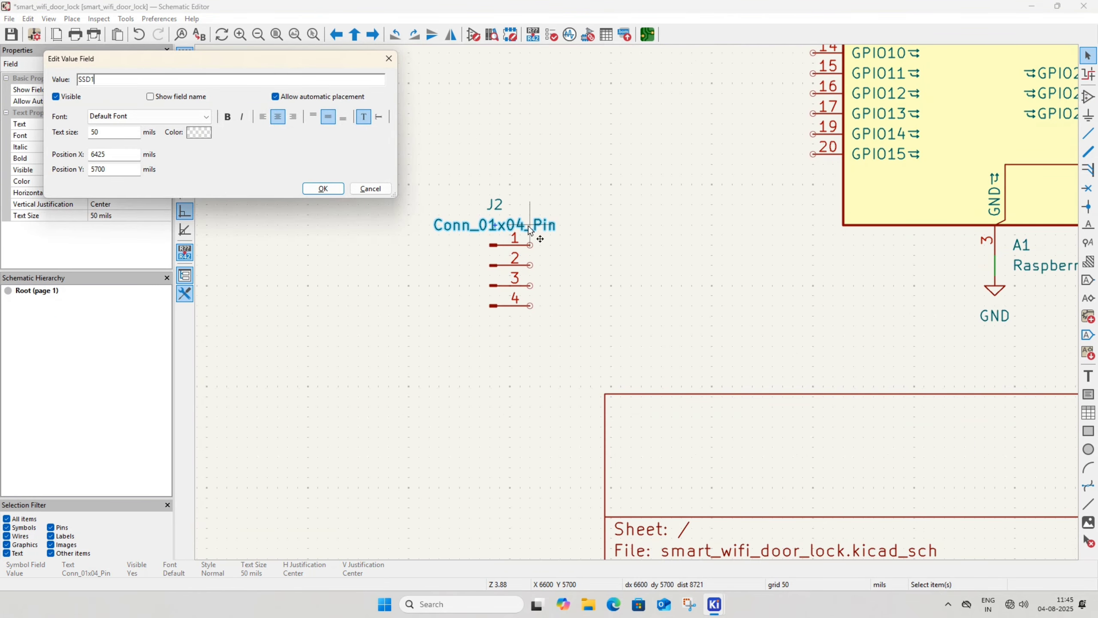
pyautogui.write('306 OLED')
pyautogui.click(339, 187)
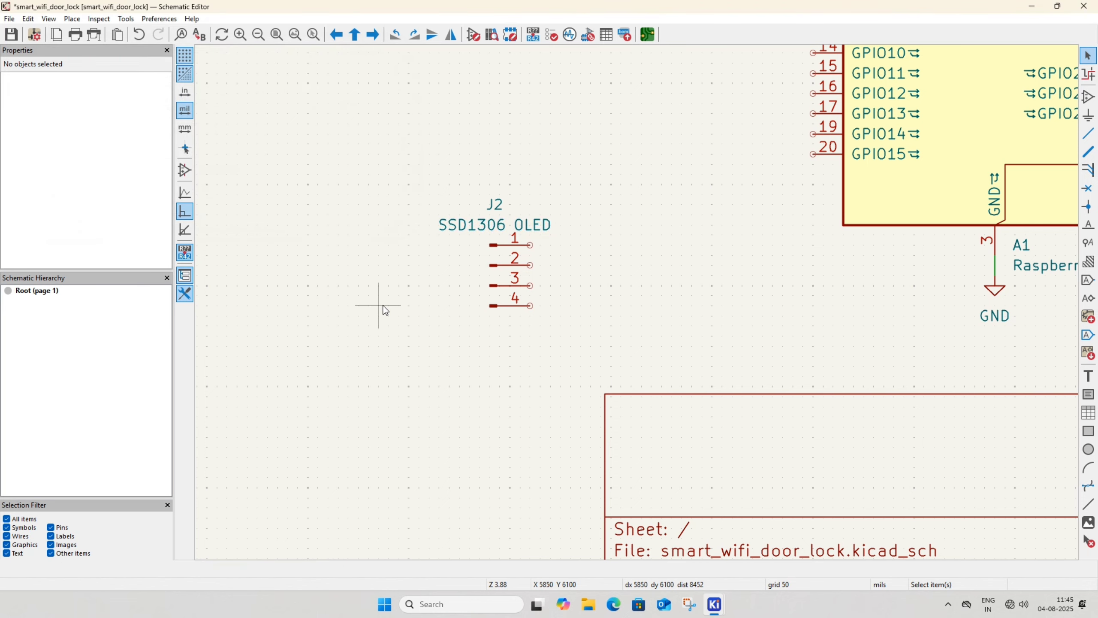
pyautogui.hotkey('ctrl', 's')
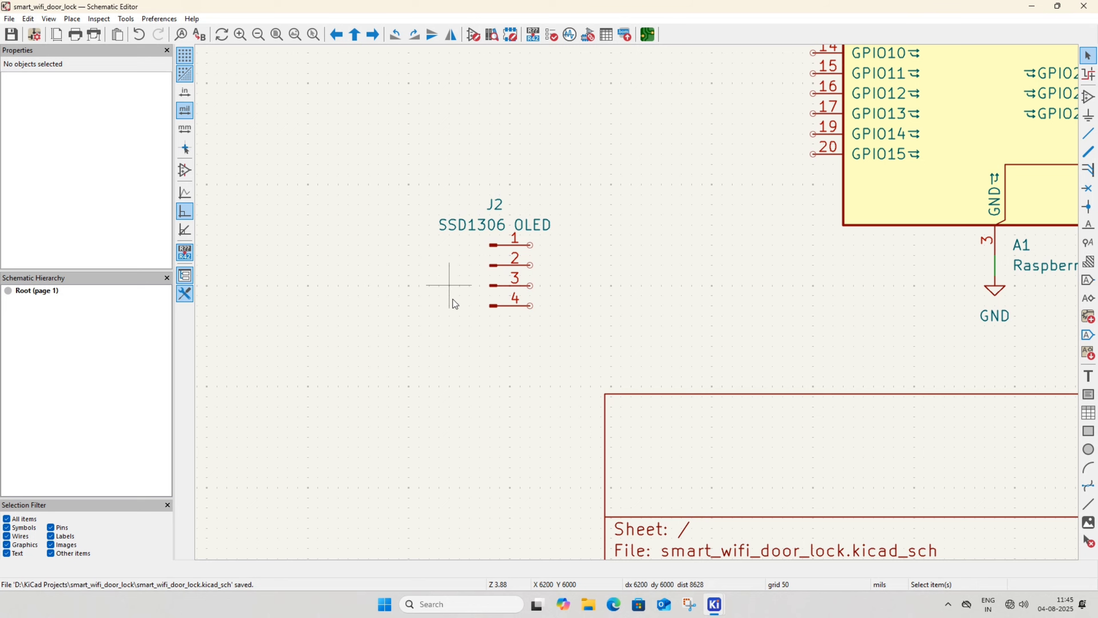
# Add the text notes SDA and SCL beside pins 1 and 2 of the OLED connector
pyautogui.click(1088, 375)
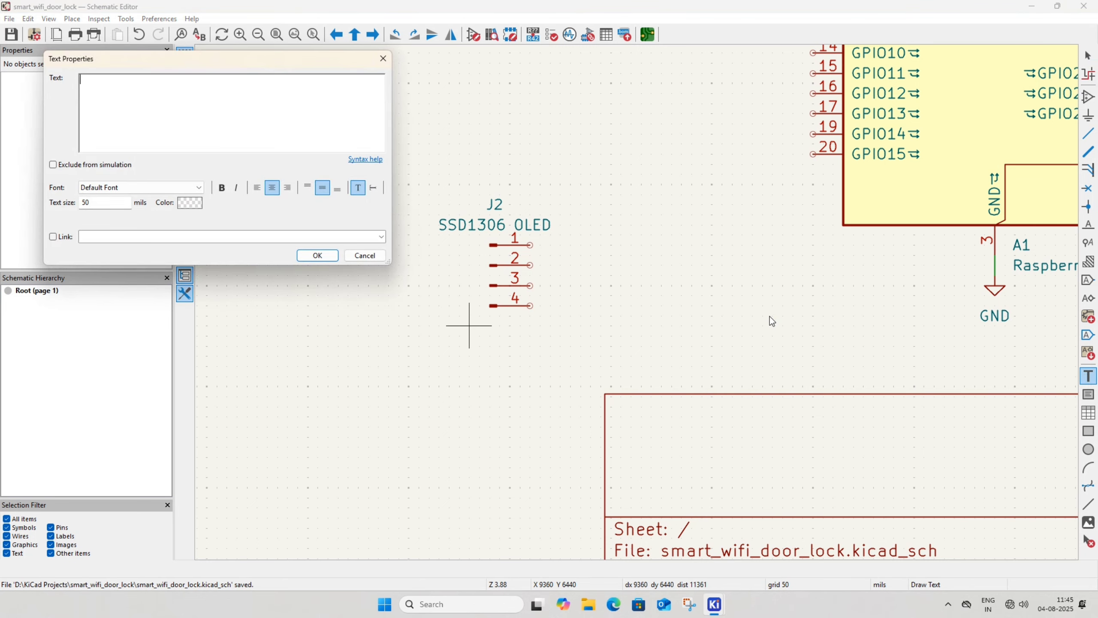
pyautogui.click(325, 257)
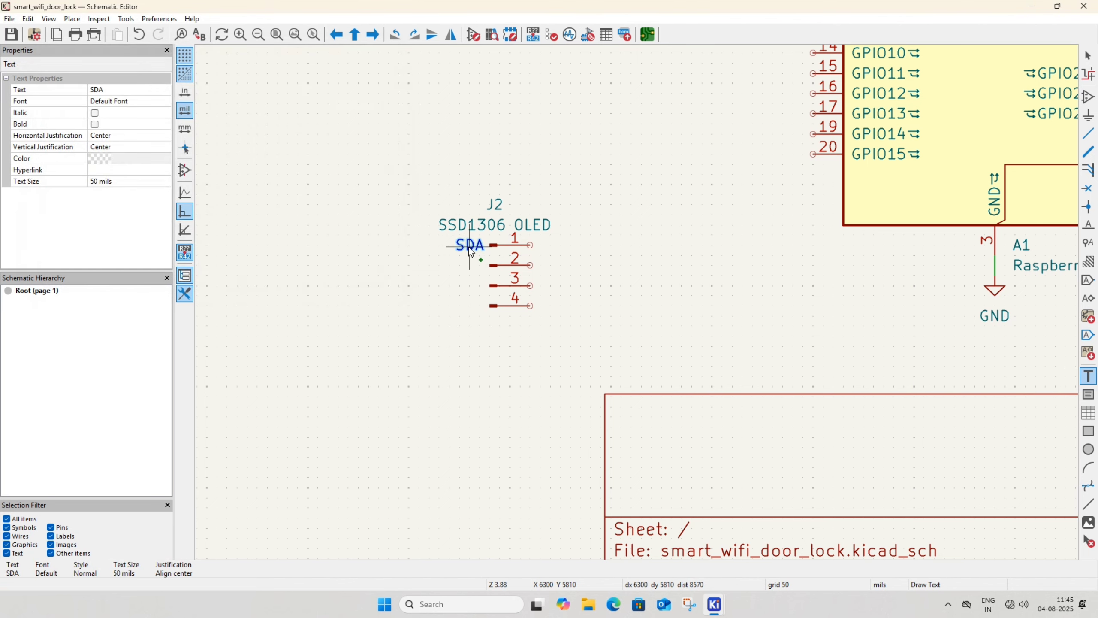
pyautogui.click(470, 246)
pyautogui.click(558, 345)
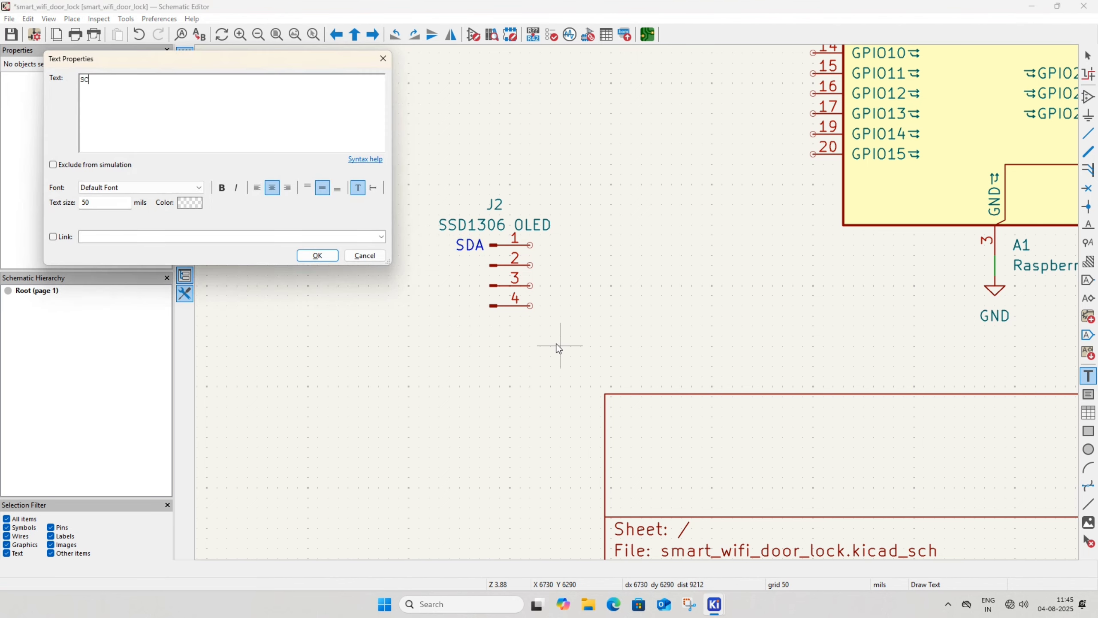
pyautogui.click(318, 255)
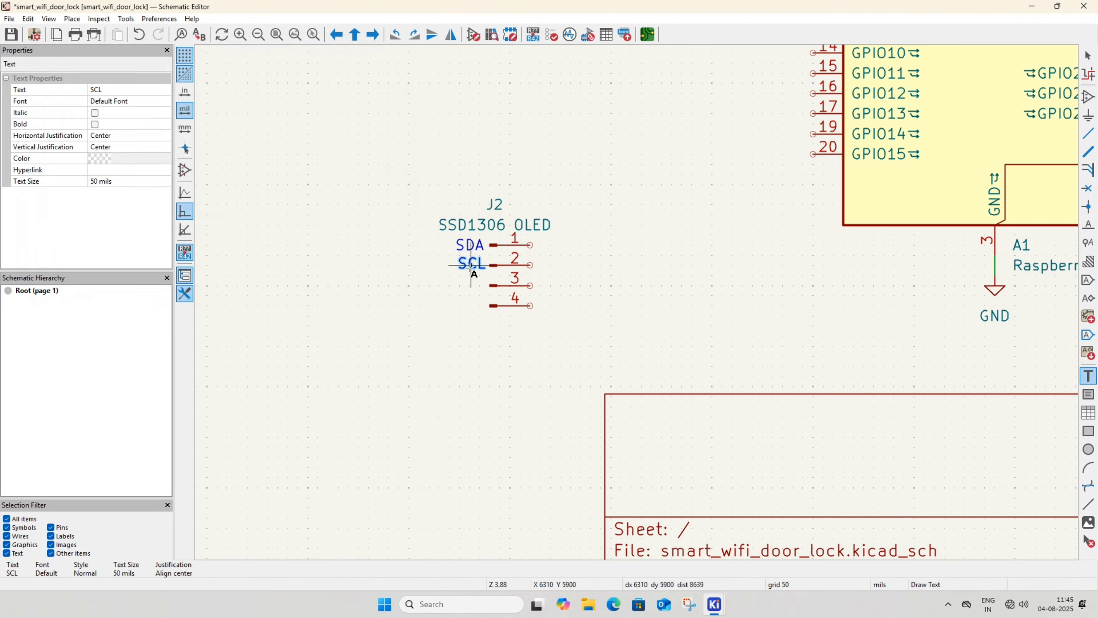
pyautogui.click(472, 264)
# Add the text notes VCC and GND beside the OLED connector's pins 3 and 4, and save the schematic
pyautogui.click(459, 319)
pyautogui.write('VCC')
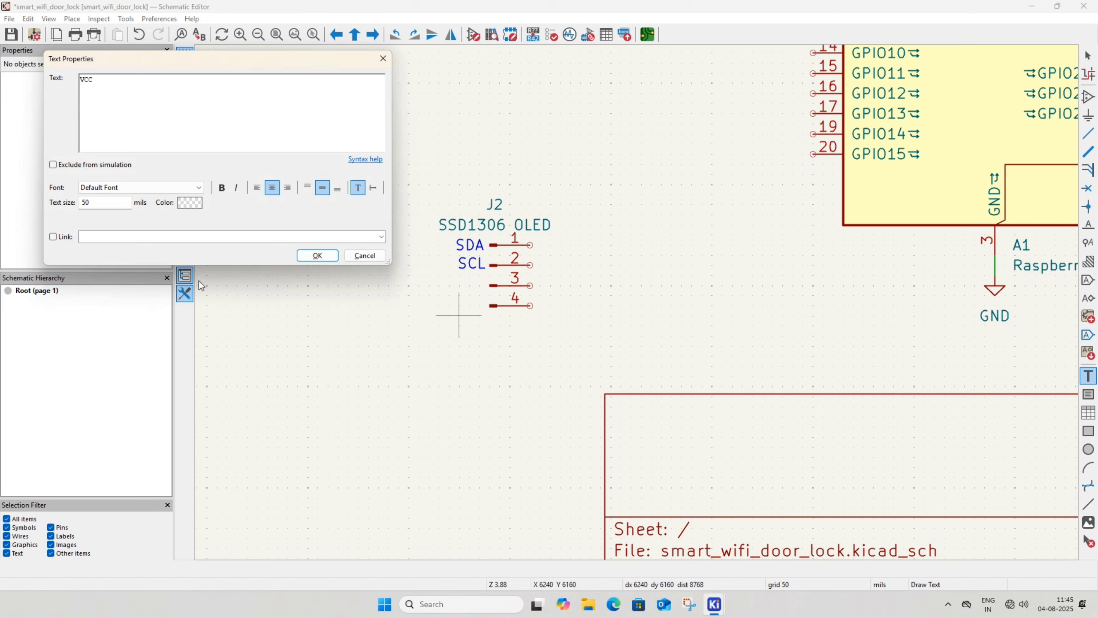
pyautogui.click(317, 255)
pyautogui.click(471, 286)
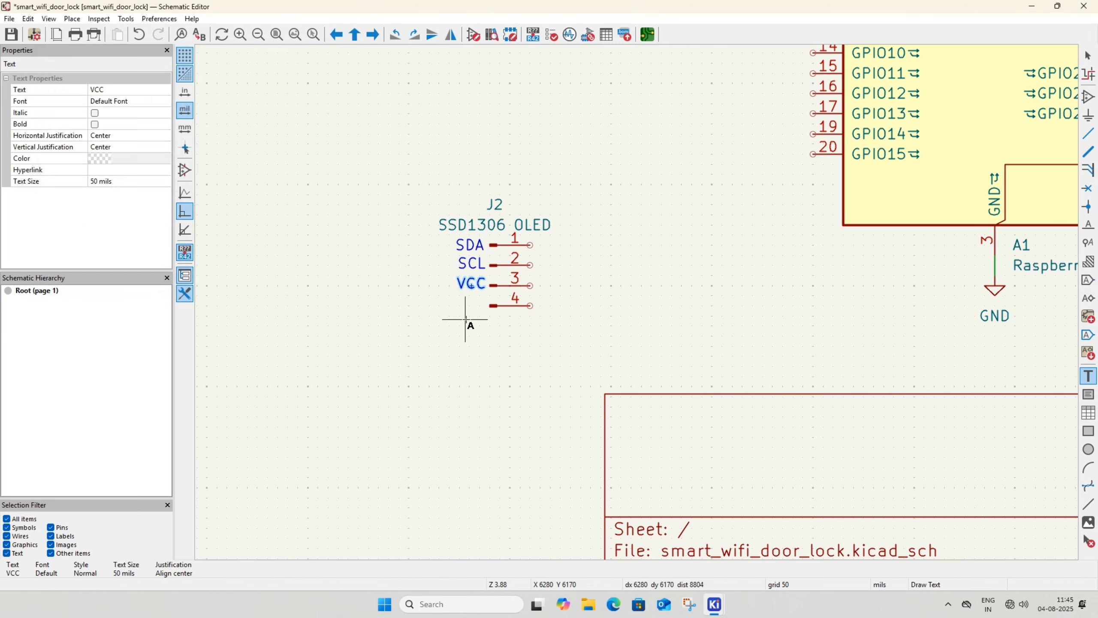
pyautogui.click(467, 319)
pyautogui.write('GND')
pyautogui.click(300, 258)
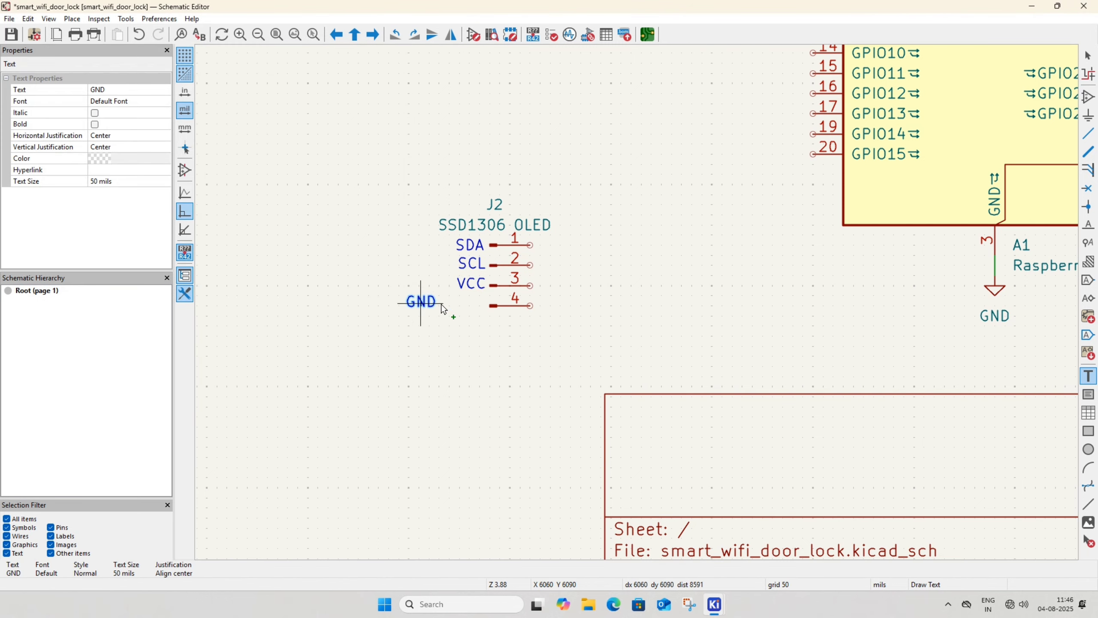
pyautogui.click(470, 307)
pyautogui.hotkey('ctrl', 's')
pyautogui.press('Escape')
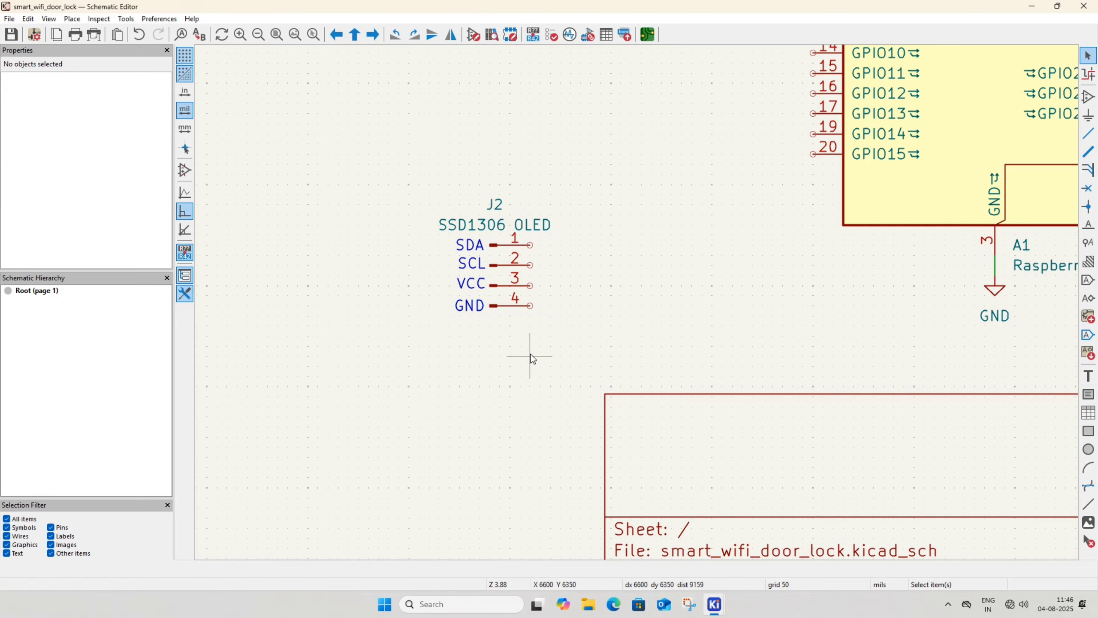
# Create an input global label GPIO0 beside the OLED connector and wire it to SDA pin 1
pyautogui.moveTo(512, 343); pyautogui.dragTo(449, 346, button='middle')
pyautogui.scroll(1, 449, 345)
pyautogui.scroll(-3, 637, 303)
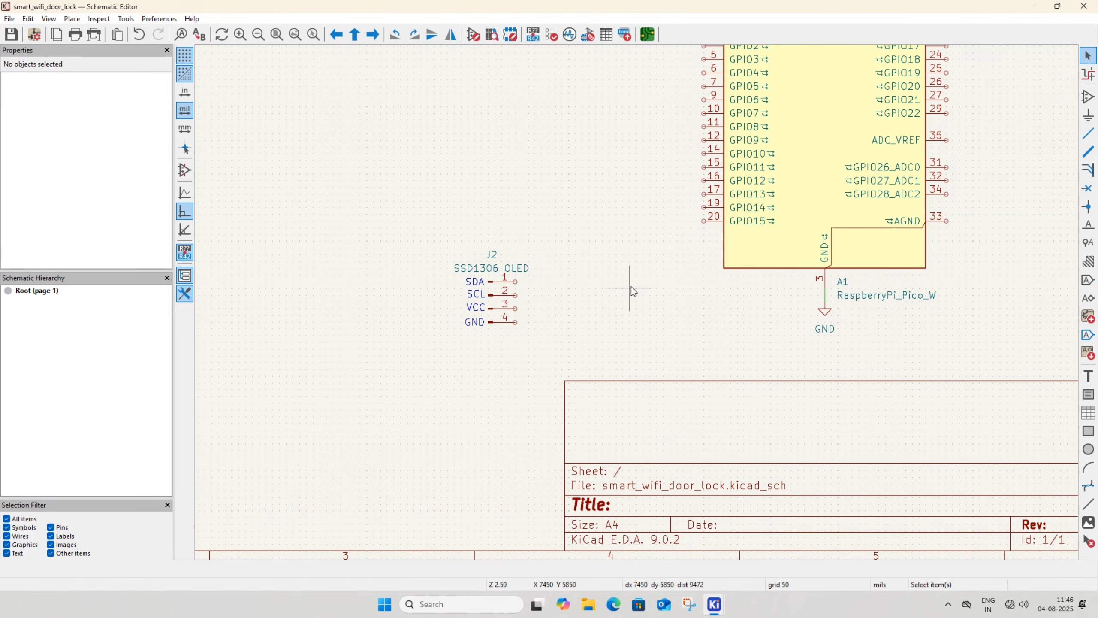
pyautogui.moveTo(599, 299); pyautogui.dragTo(586, 403, button='middle')
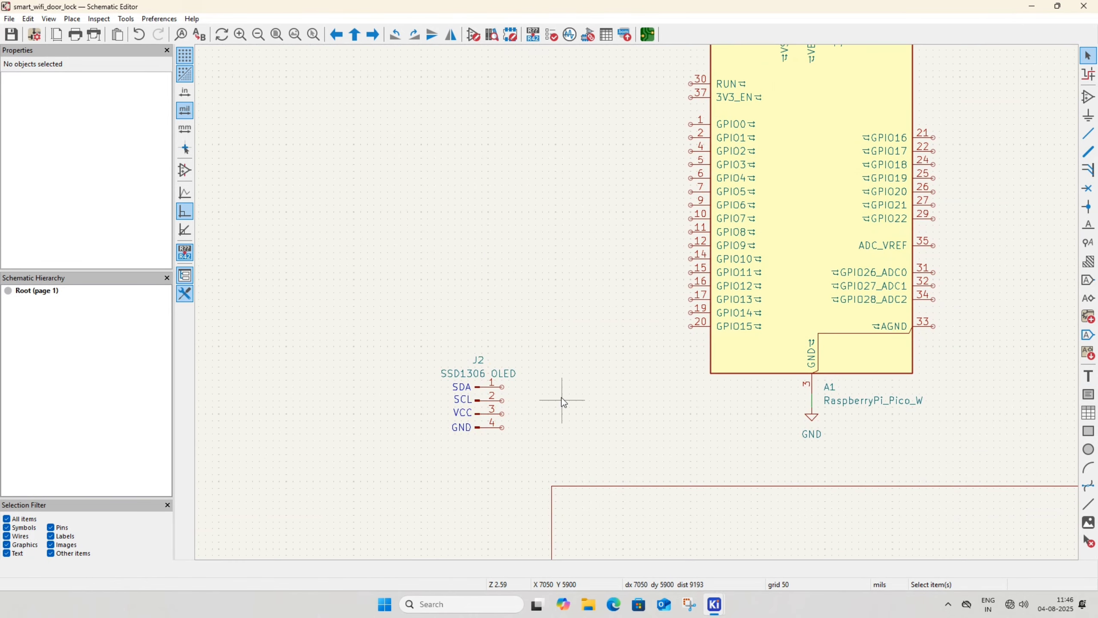
pyautogui.click(1088, 279)
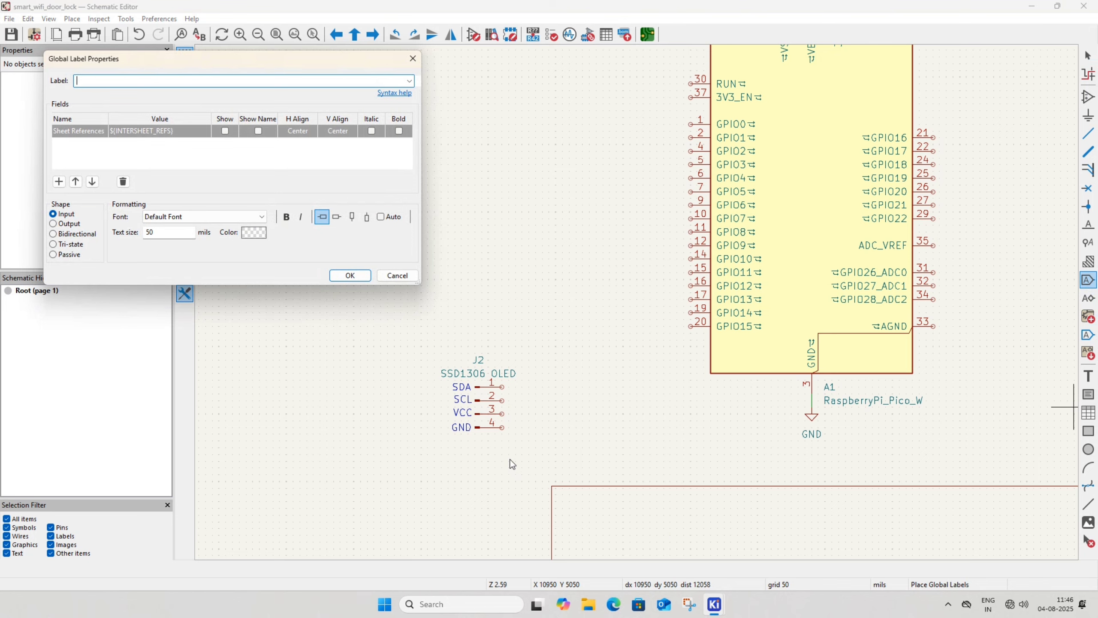
pyautogui.write('GPIO0')
pyautogui.press('Return')
pyautogui.scroll(2, 517, 405)
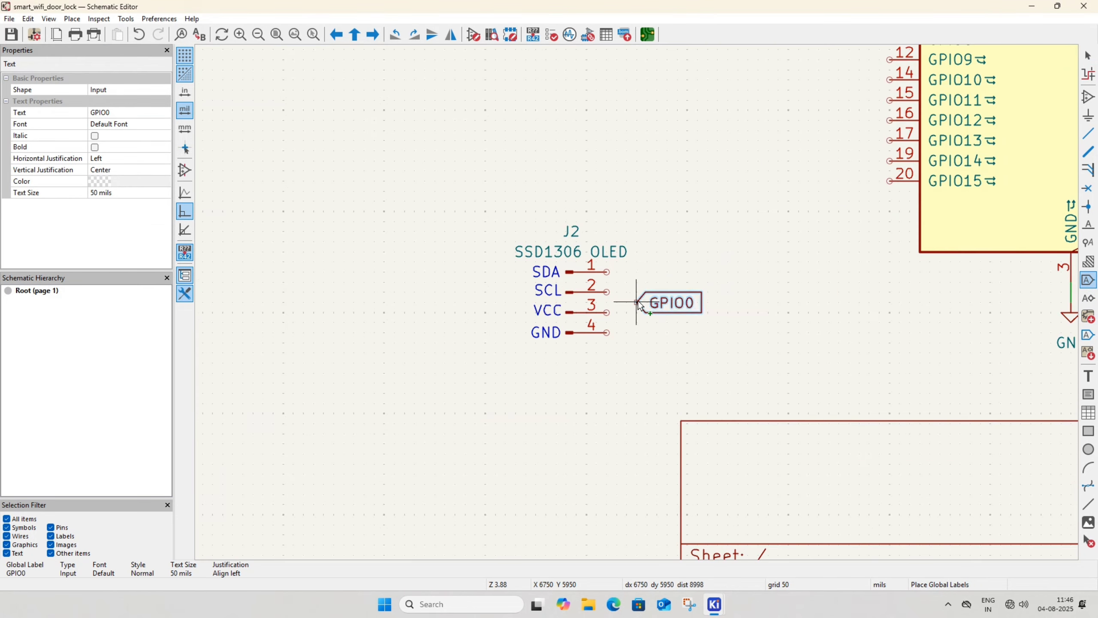
pyautogui.click(657, 261)
pyautogui.press('w')
pyautogui.click(607, 271)
pyautogui.press('Escape')
# Duplicate the GPIO0 label, mirror it horizontally beside the Pico W, and wire it to the GPIO0 pin 1
pyautogui.scroll(-1, 824, 168)
pyautogui.click(550, 363)
pyautogui.hotkey('ctrl', 'd')
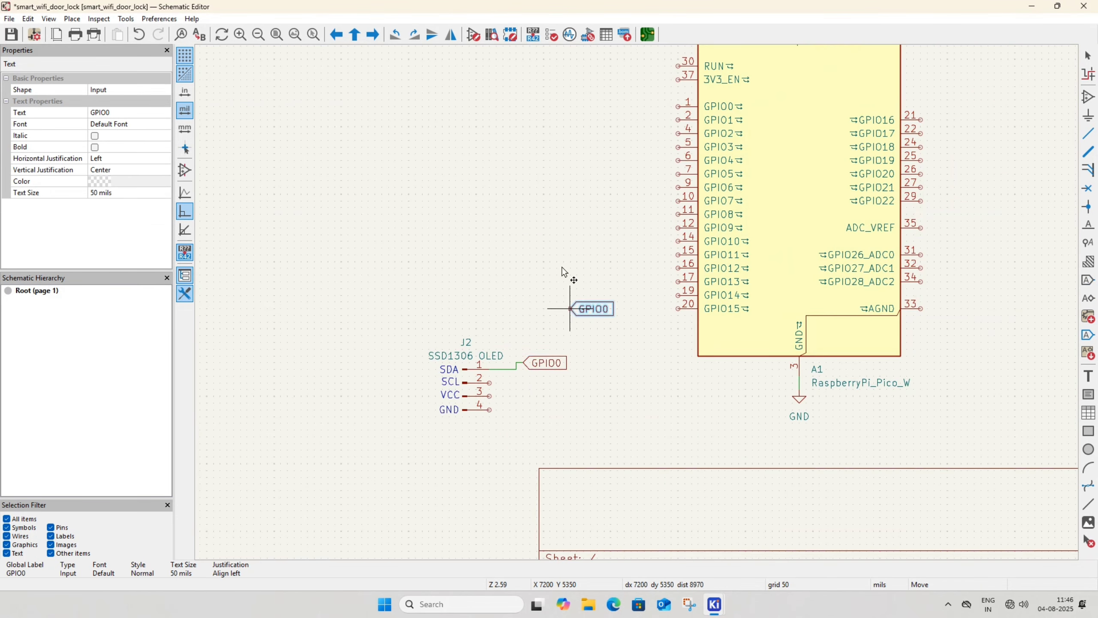
pyautogui.press('x')
pyautogui.moveTo(586, 217); pyautogui.dragTo(500, 333, button='middle')
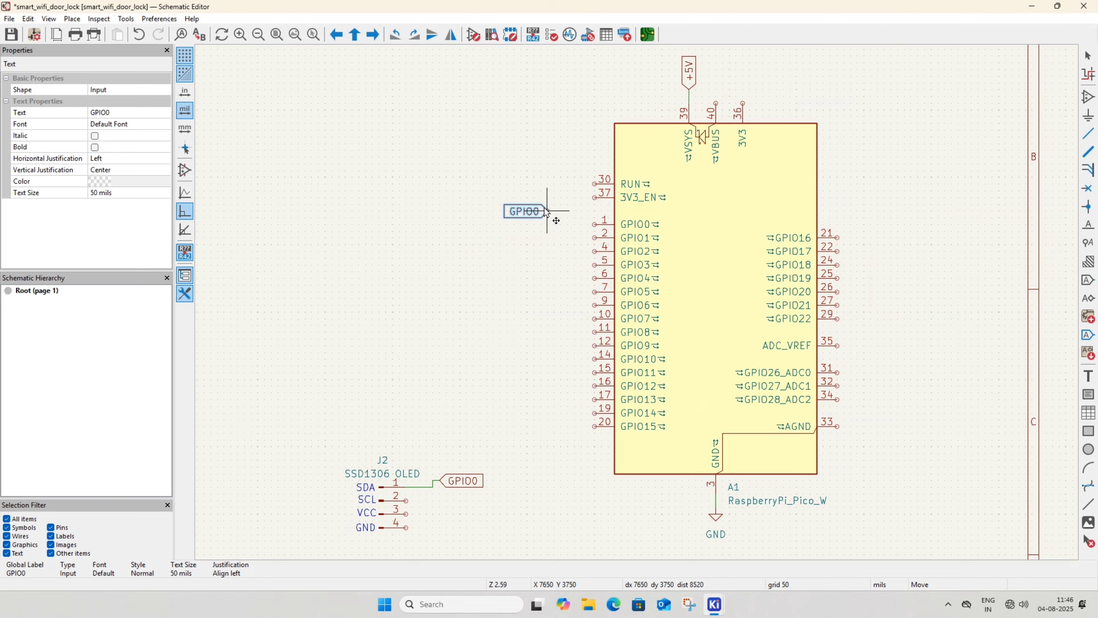
pyautogui.click(548, 211)
pyautogui.press('w')
pyautogui.click(595, 224)
pyautogui.press('Escape')
# Create an input global label GPIO1 beside the OLED connector and wire it to SCL pin 2
pyautogui.moveTo(552, 535); pyautogui.dragTo(574, 412, button='middle')
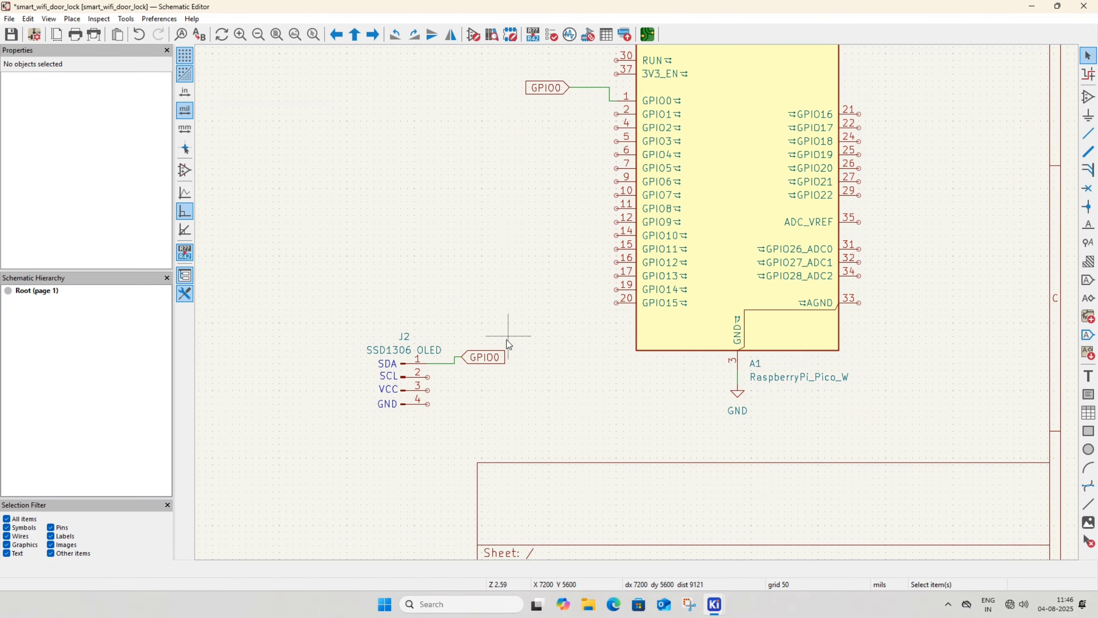
pyautogui.scroll(2, 532, 333)
pyautogui.click(1088, 279)
pyautogui.click(723, 300)
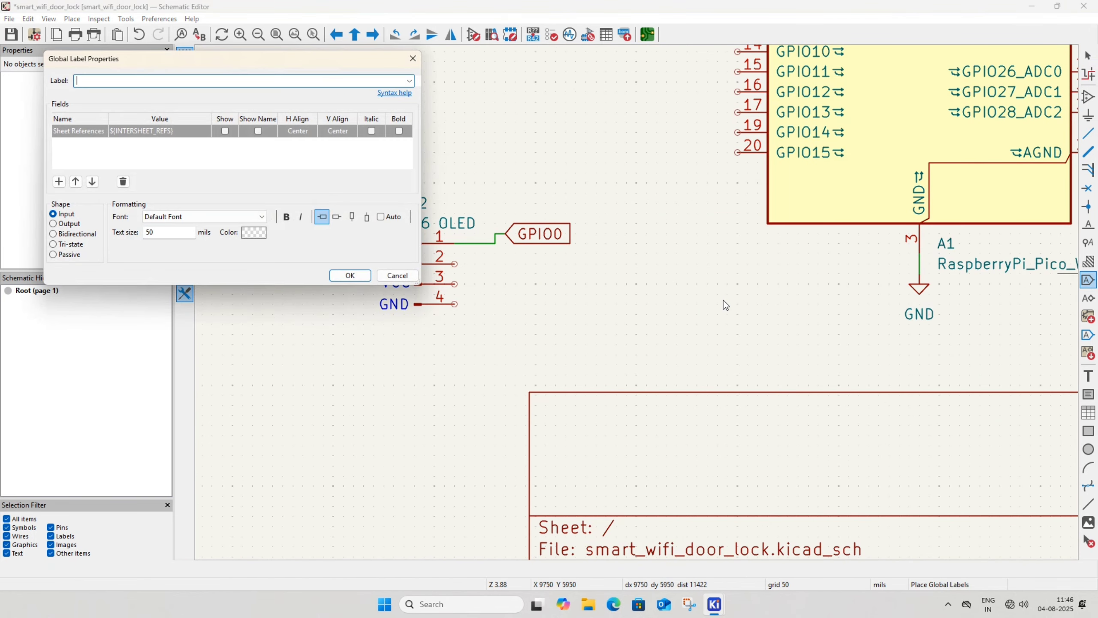
pyautogui.press('Return')
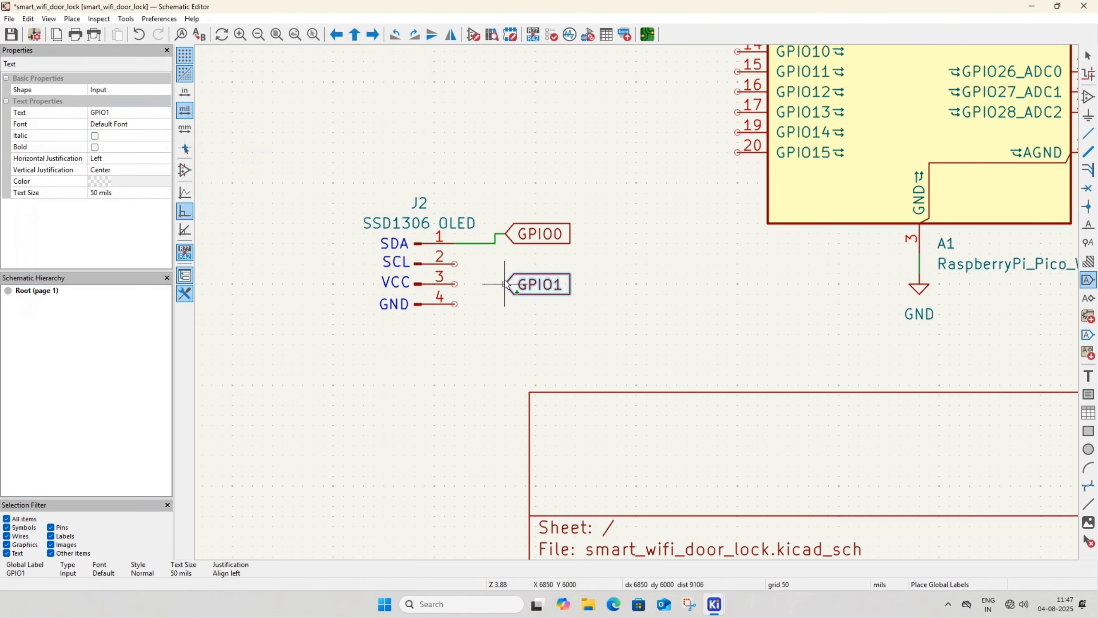
pyautogui.click(506, 265)
pyautogui.press('Escape')
pyautogui.press('w')
pyautogui.click(455, 264)
pyautogui.press('Escape')
# Place a mirrored copy of the GPIO1 label below the Pico W's GPIO0 label, wire it to GPIO1 pin 2, and save
pyautogui.scroll(-2, 564, 270)
pyautogui.moveTo(563, 270); pyautogui.dragTo(497, 398, button='middle')
pyautogui.moveTo(497, 398); pyautogui.dragTo(538, 218)
pyautogui.scroll(2, 549, 227)
pyautogui.moveTo(638, 301); pyautogui.dragTo(542, 260, button='middle')
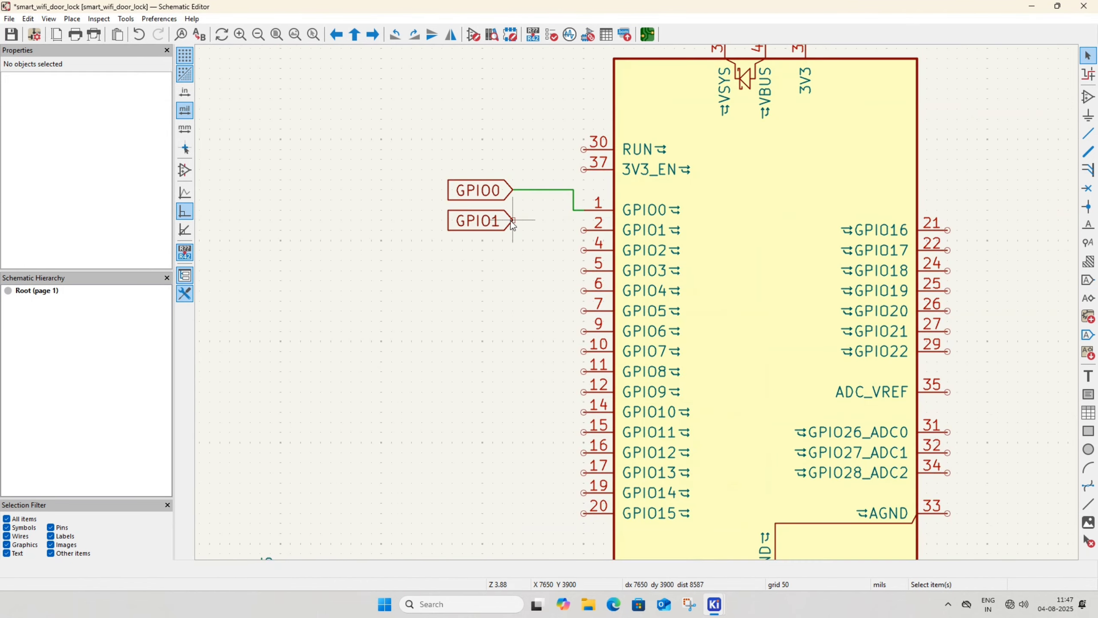
pyautogui.press('w')
pyautogui.click(582, 230)
pyautogui.press('Escape')
pyautogui.hotkey('ctrl', 's')
# Place a +5V global label, rotated horizontal, below the GPIO1 label at the OLED connector
pyautogui.scroll(-2, 507, 321)
pyautogui.moveTo(559, 364); pyautogui.dragTo(544, 340, button='middle')
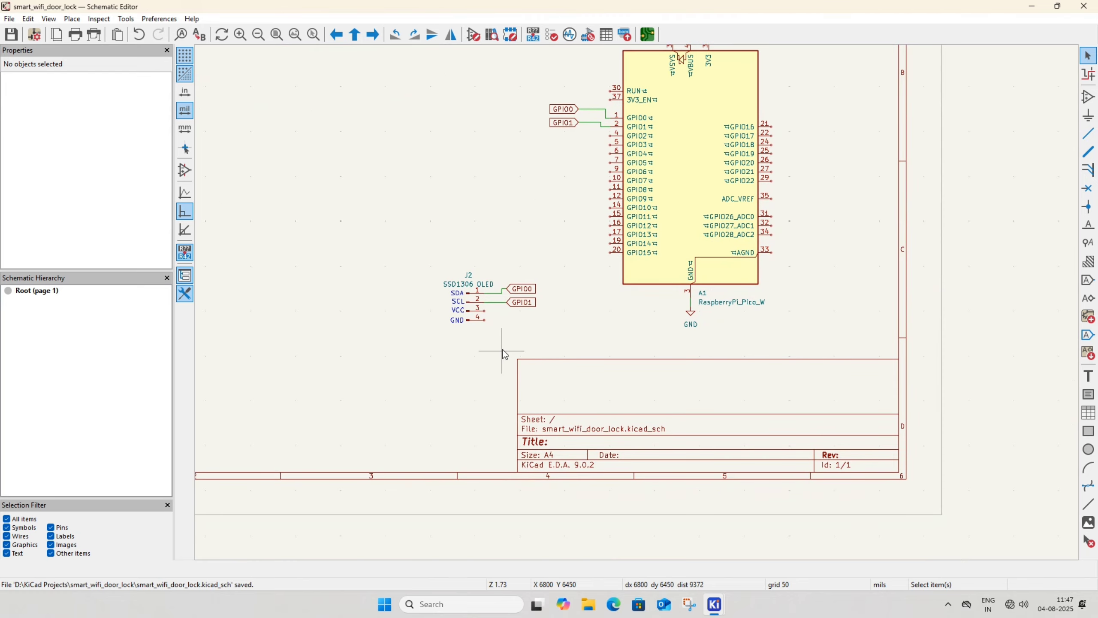
pyautogui.moveTo(385, 240); pyautogui.dragTo(437, 341, button='middle')
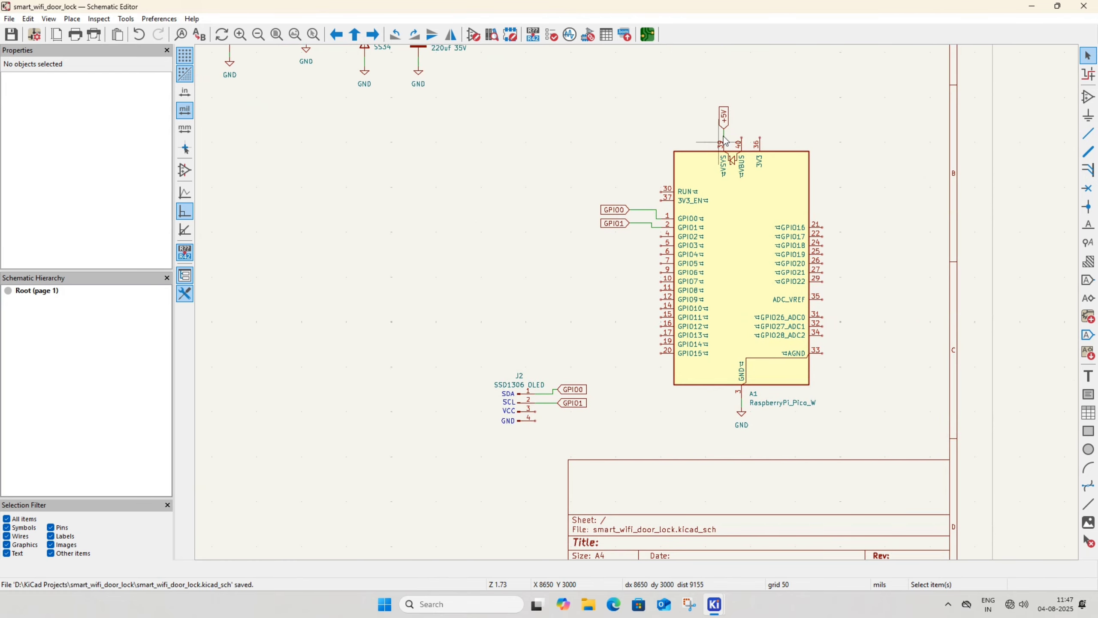
pyautogui.click(720, 122)
pyautogui.press('m')
pyautogui.scroll(3, 582, 502)
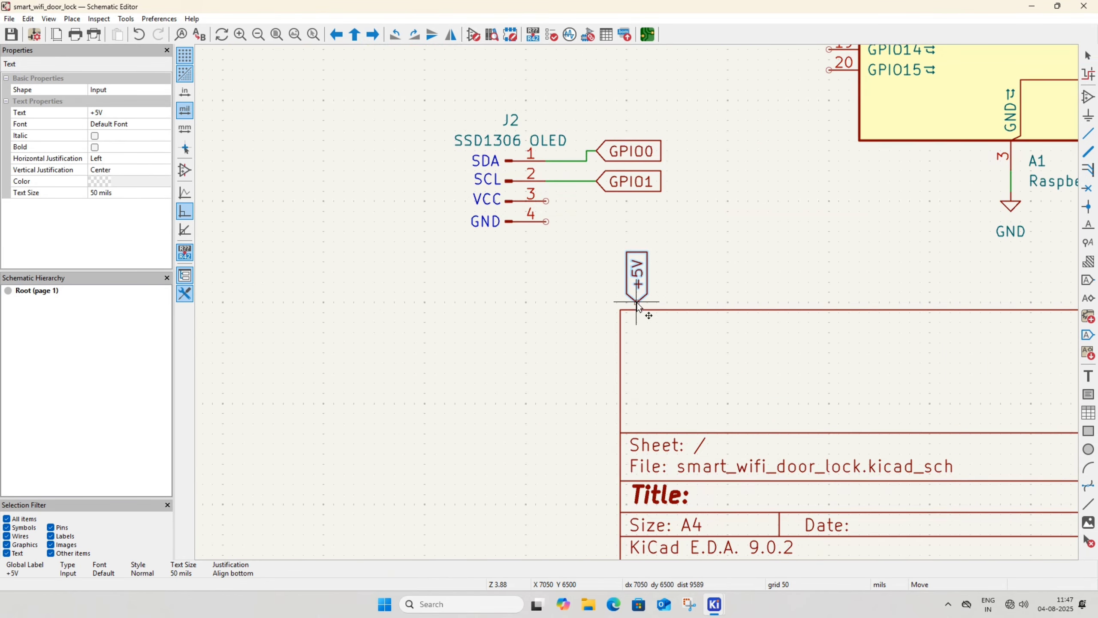
pyautogui.press('r')
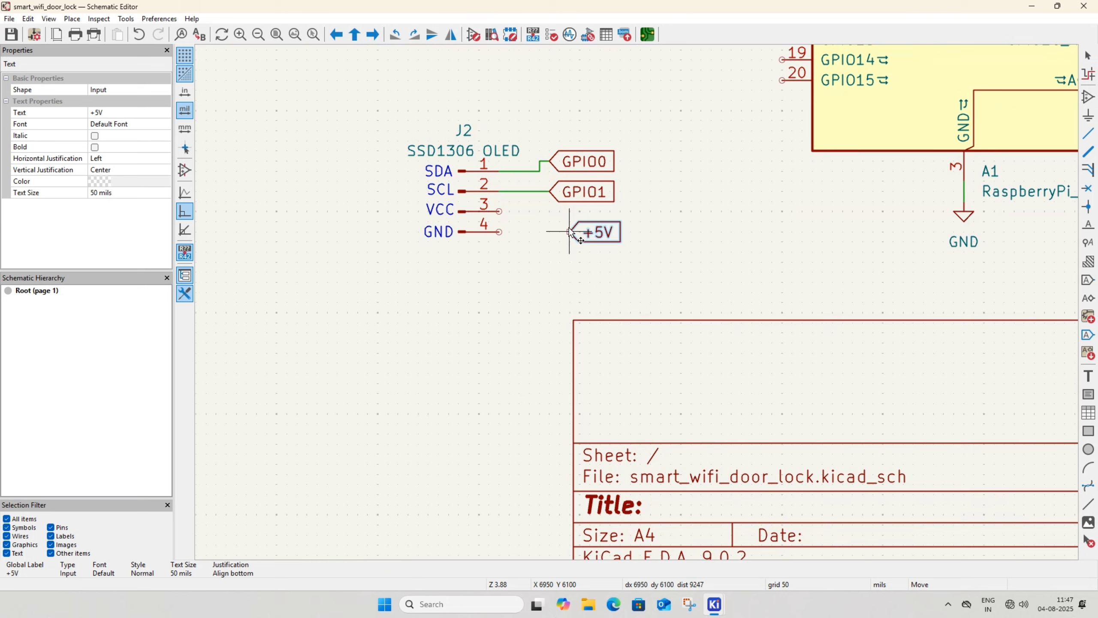
pyautogui.click(554, 218)
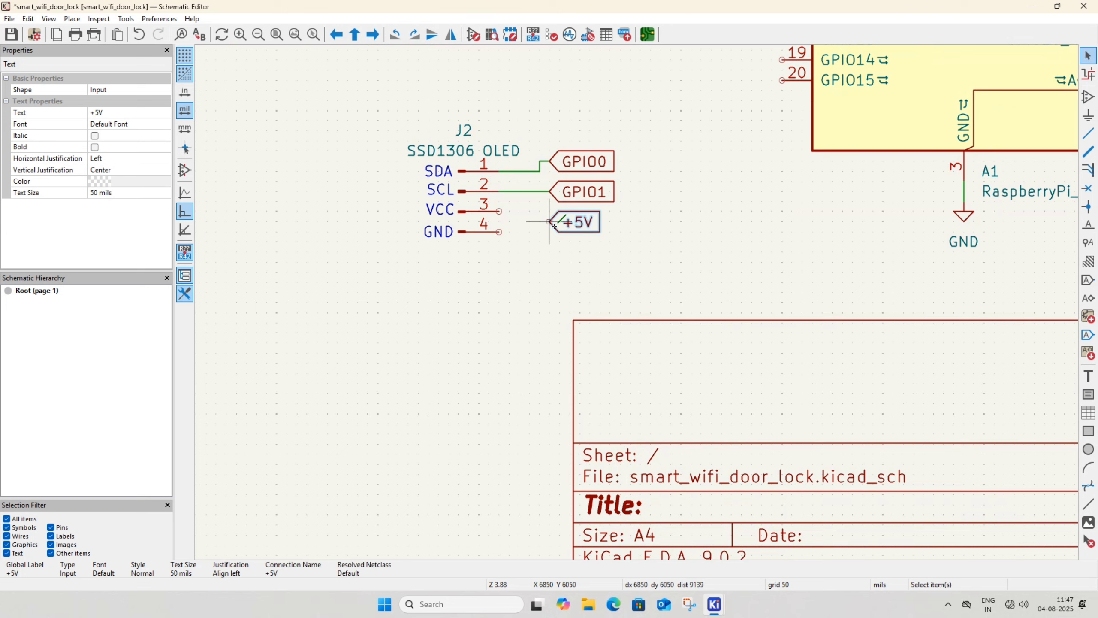
# Shift the +5V label slightly away from the OLED connector and wire it to VCC pin 3
pyautogui.moveTo(557, 226); pyautogui.dragTo(558, 226)
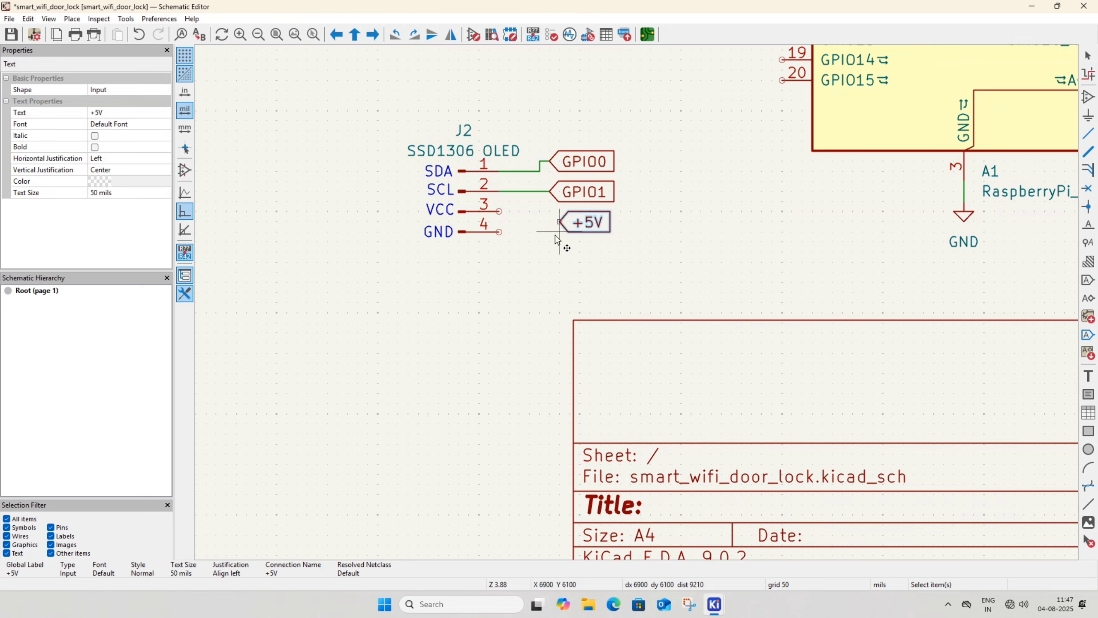
pyautogui.click(558, 222)
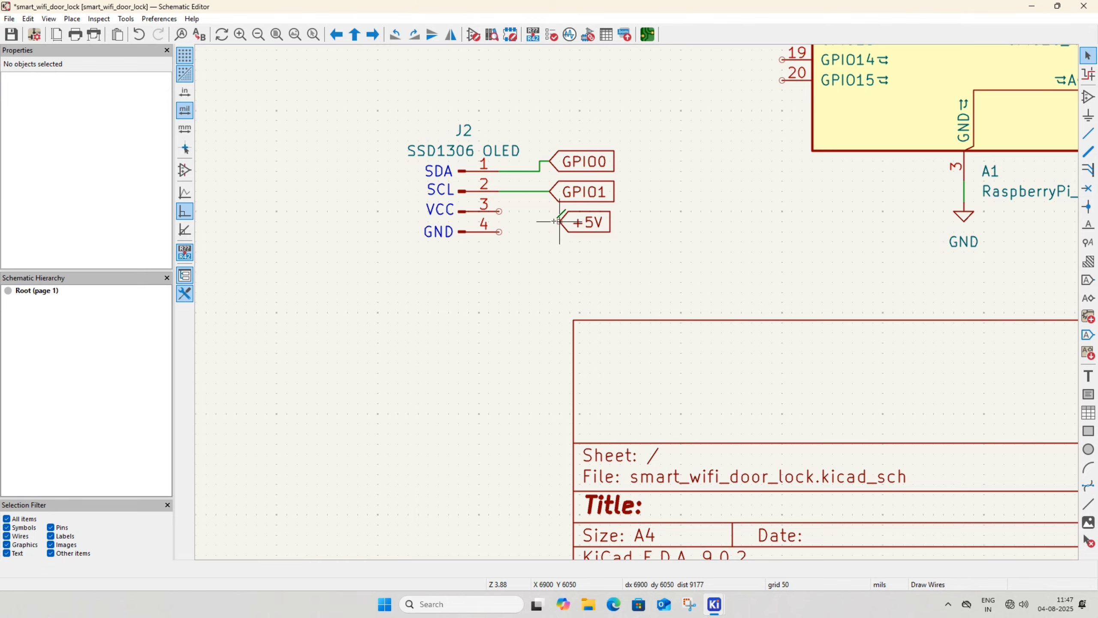
pyautogui.click(499, 211)
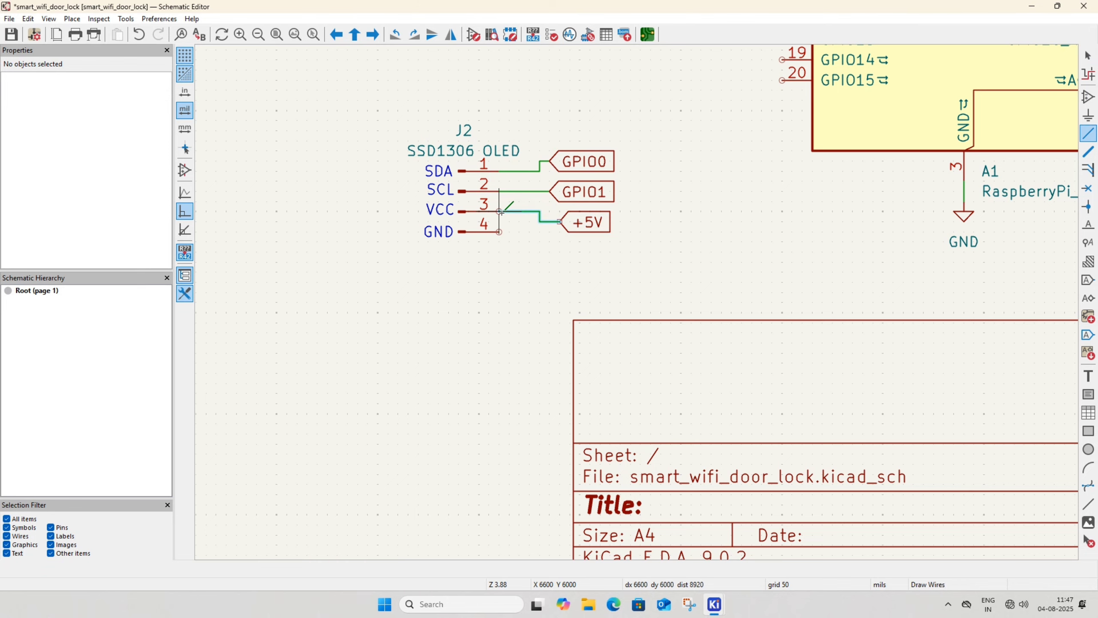
pyautogui.press('Escape')
# Duplicate the Pico W's GND symbol and place the copy just below the OLED connector's pin 4
pyautogui.scroll(-2, 540, 269)
pyautogui.scroll(2, 637, 302)
pyautogui.scroll(2, 754, 311)
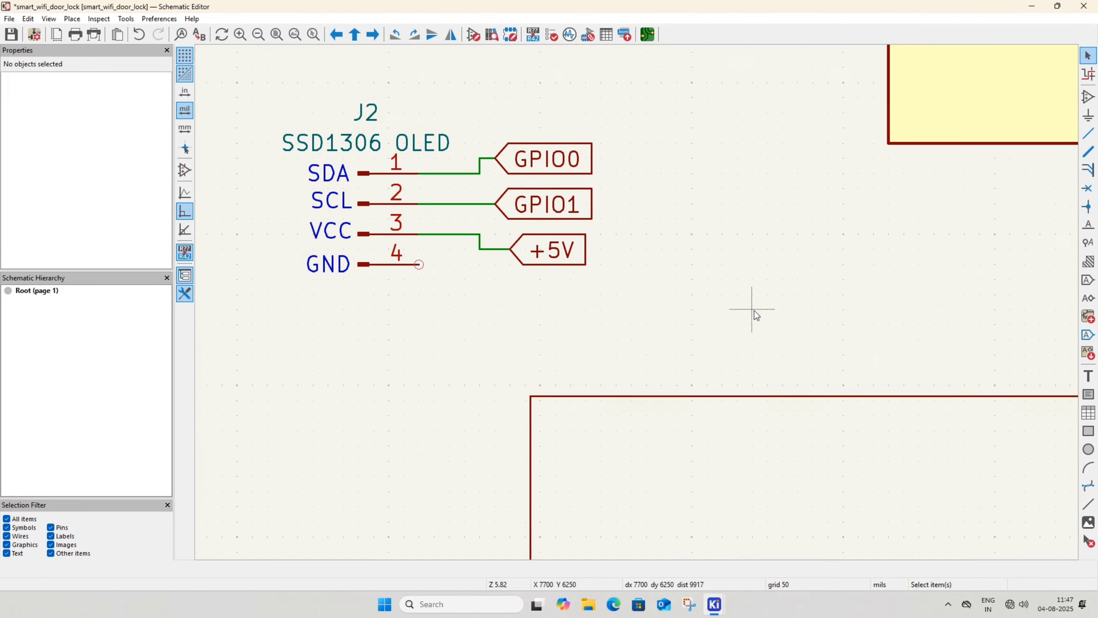
pyautogui.scroll(-2, 694, 285)
pyautogui.click(859, 252)
pyautogui.hotkey('ctrl', 'd')
pyautogui.click(418, 298)
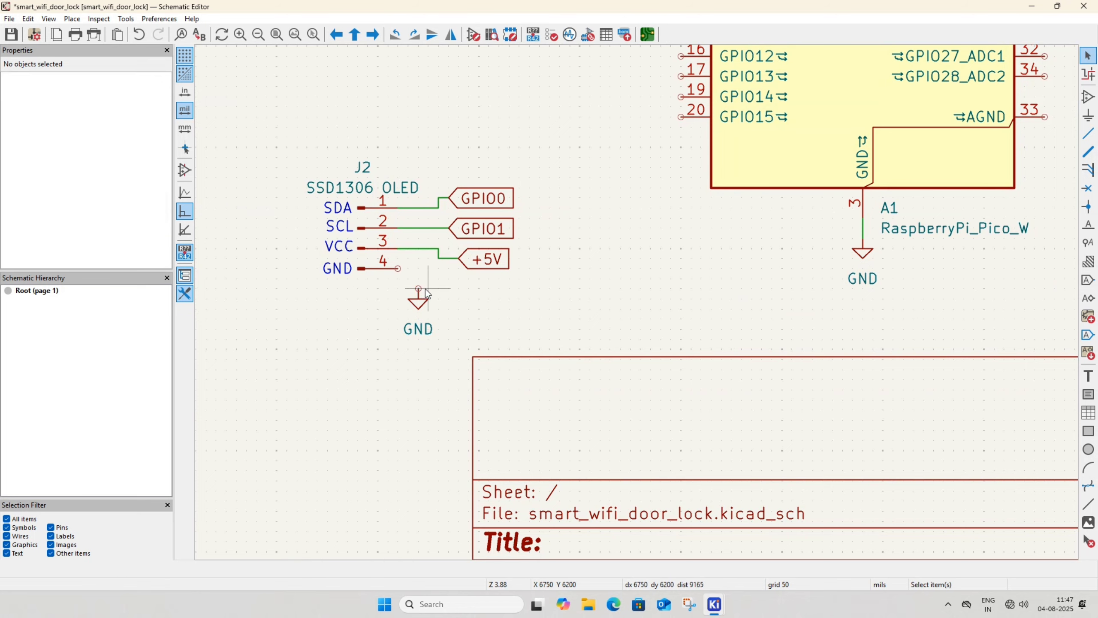
# Wire the copied GND symbol to GND pin 4 of the OLED connector and save the schematic
pyautogui.click(418, 297)
pyautogui.click(397, 268)
pyautogui.hotkey('ctrl', 's')
# Place an SW_Push push button symbol in the empty sheet area below the DC 12V power input, at about X 1850, Y 3600 mils
pyautogui.scroll(-6, 369, 349)
pyautogui.scroll(1, 502, 367)
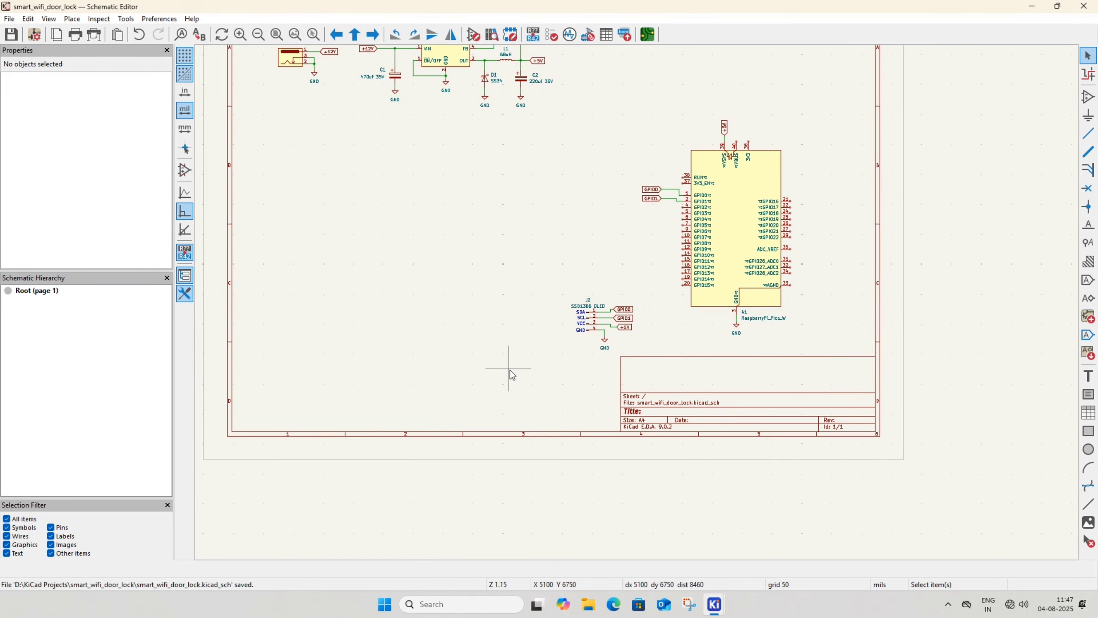
pyautogui.scroll(2, 469, 348)
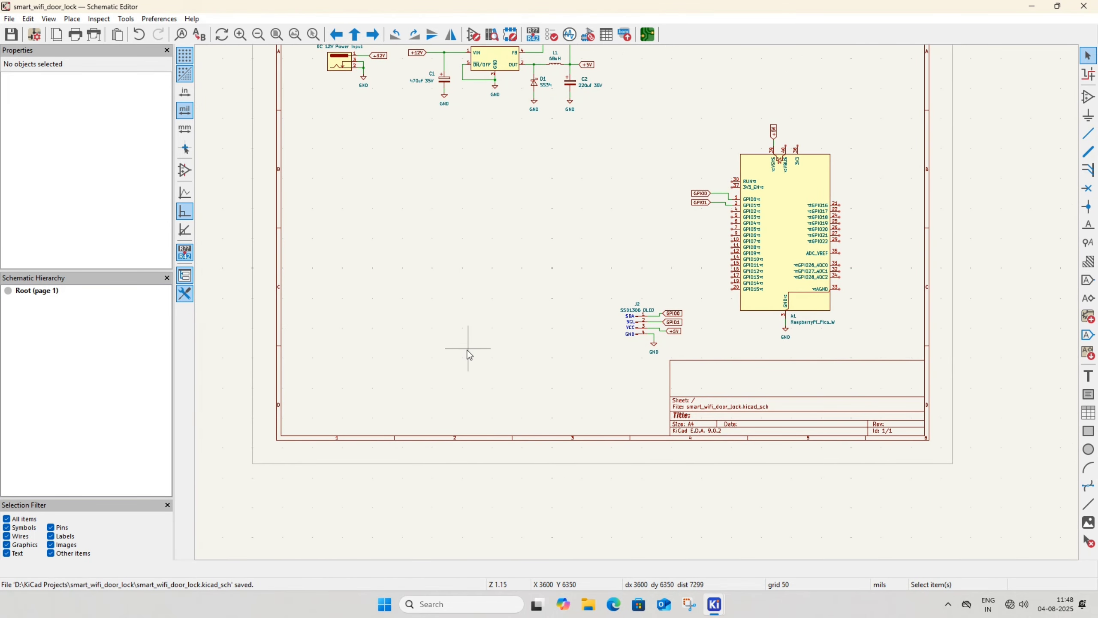
pyautogui.hscroll(-2, 469, 355)
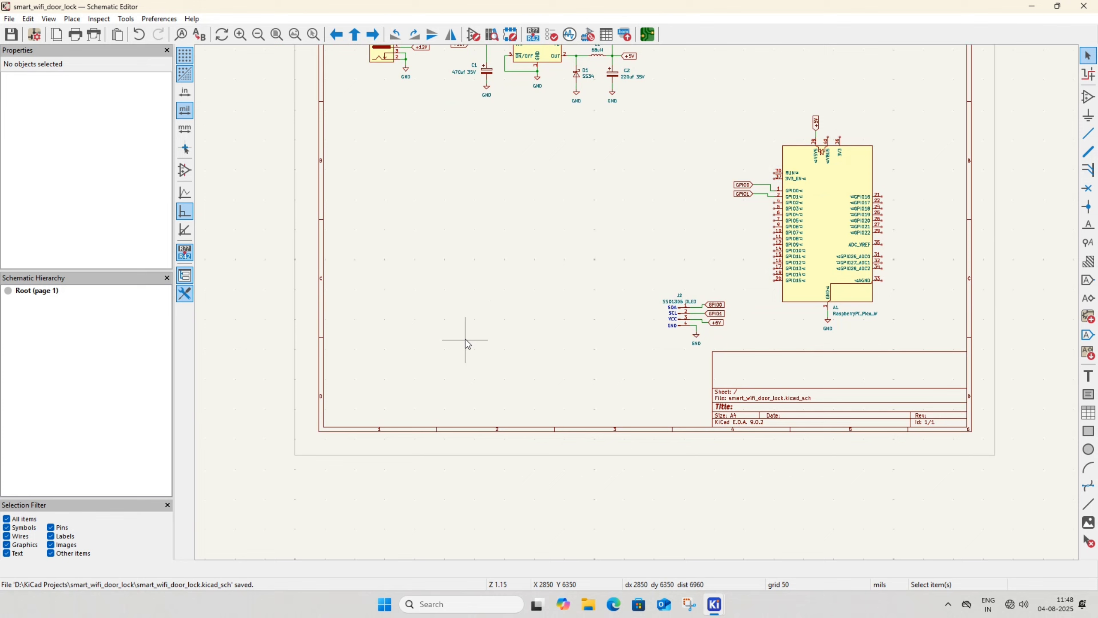
pyautogui.click(1088, 96)
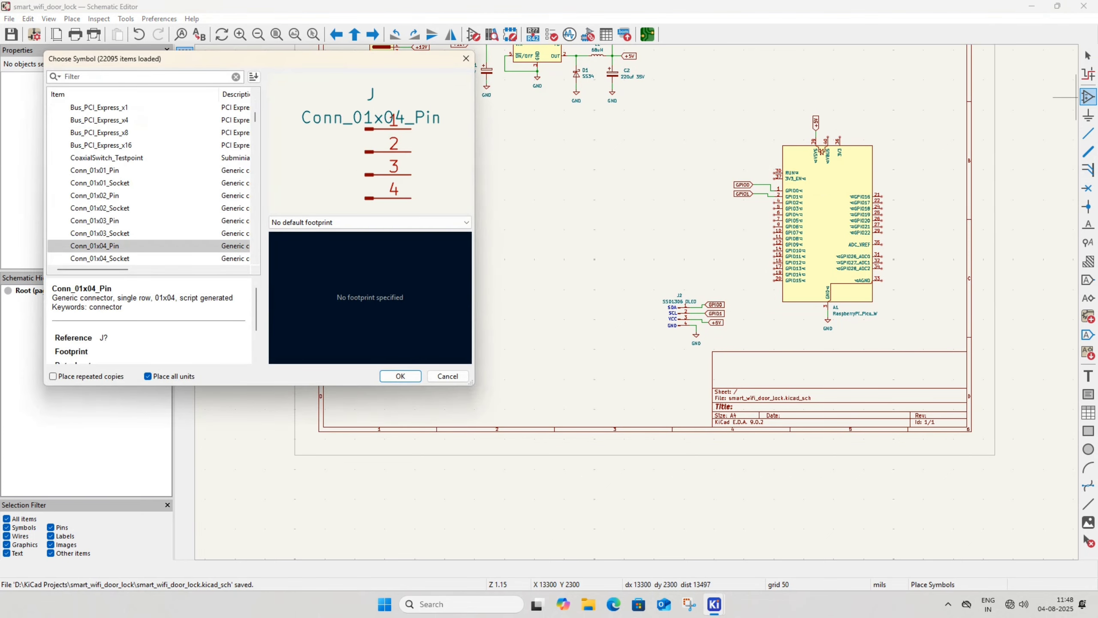
pyautogui.write('push')
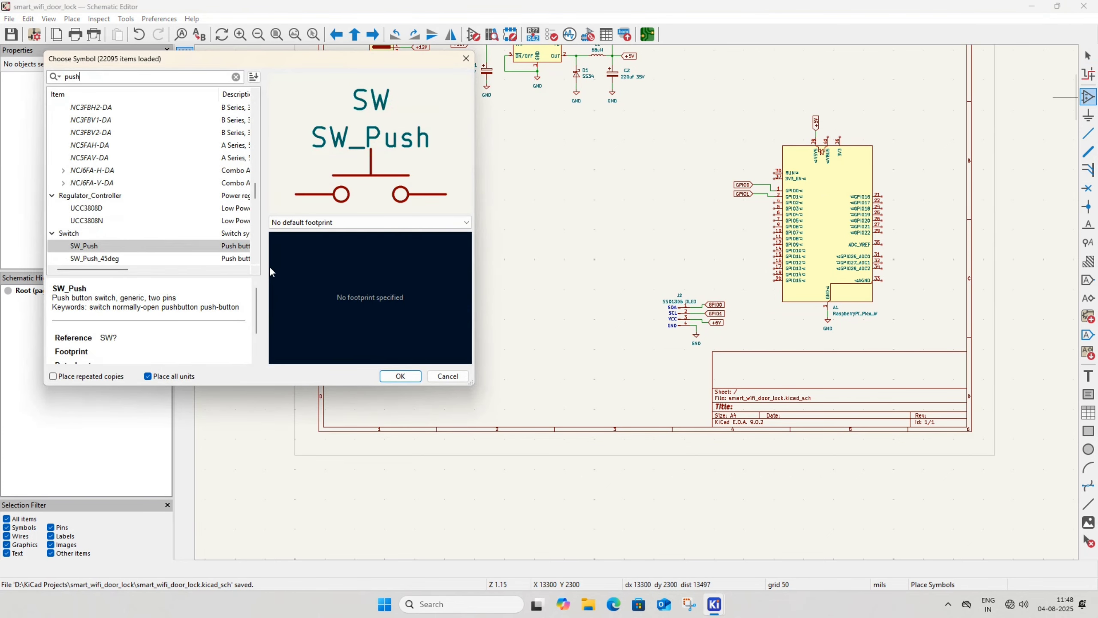
pyautogui.click(121, 245)
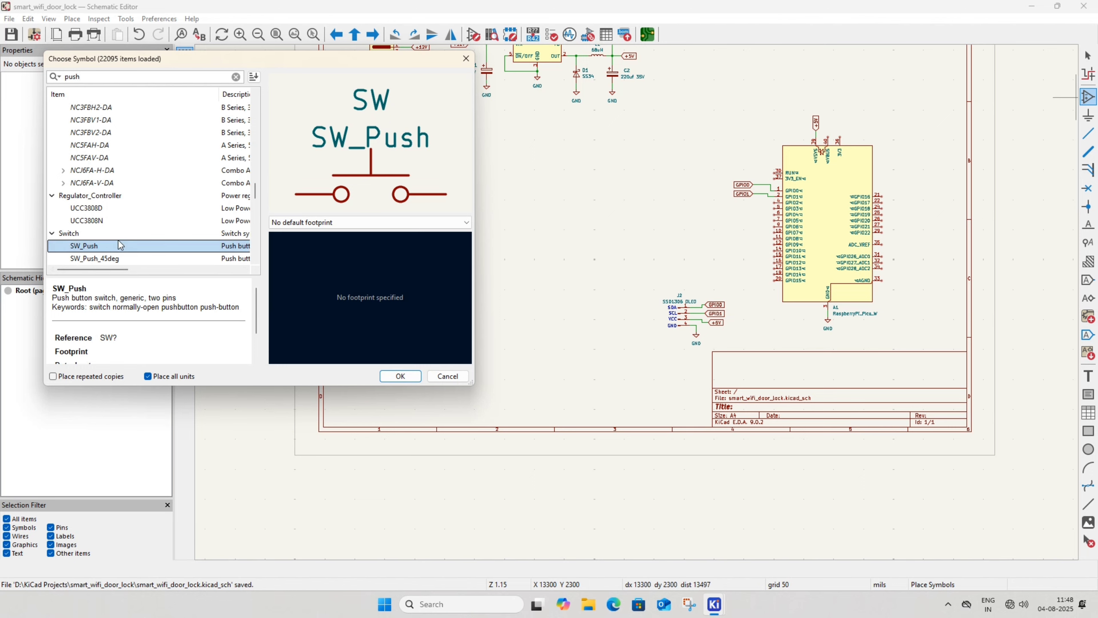
pyautogui.click(394, 377)
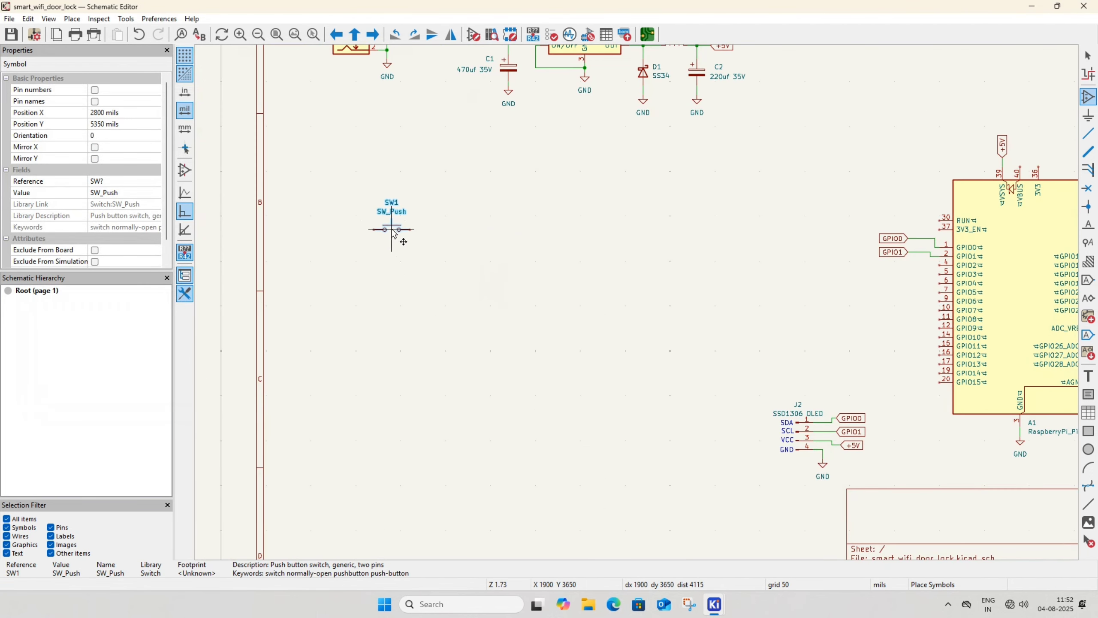
pyautogui.click(388, 229)
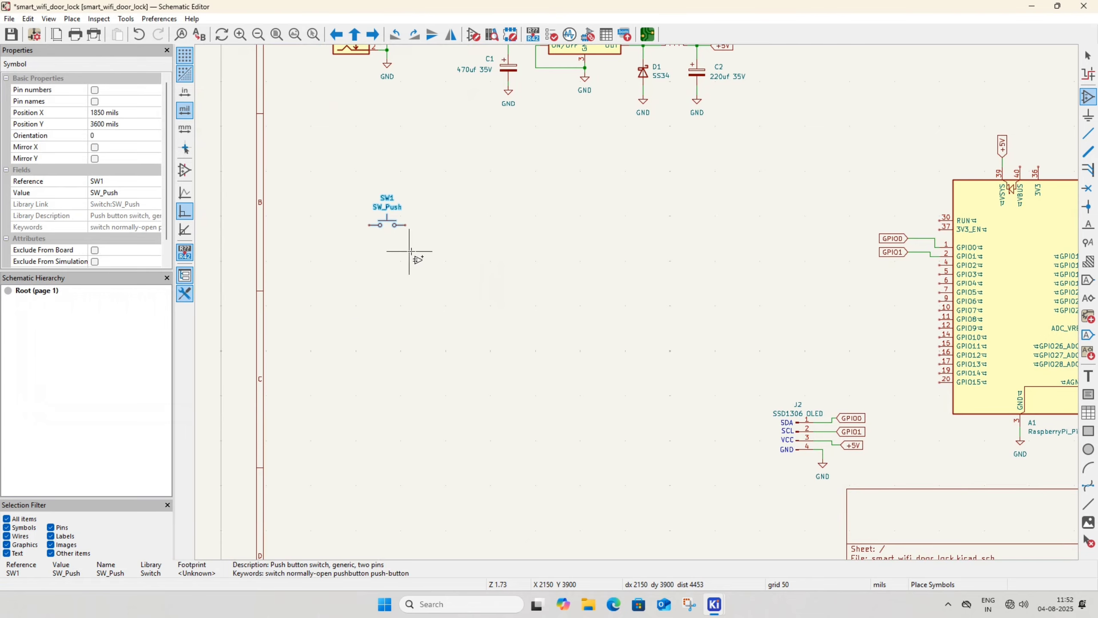
pyautogui.press('Escape')
# Duplicate the SW1 push button three times to form an evenly spaced horizontal row of four switches
pyautogui.moveTo(417, 264); pyautogui.dragTo(382, 265, button='middle')
pyautogui.click(356, 229)
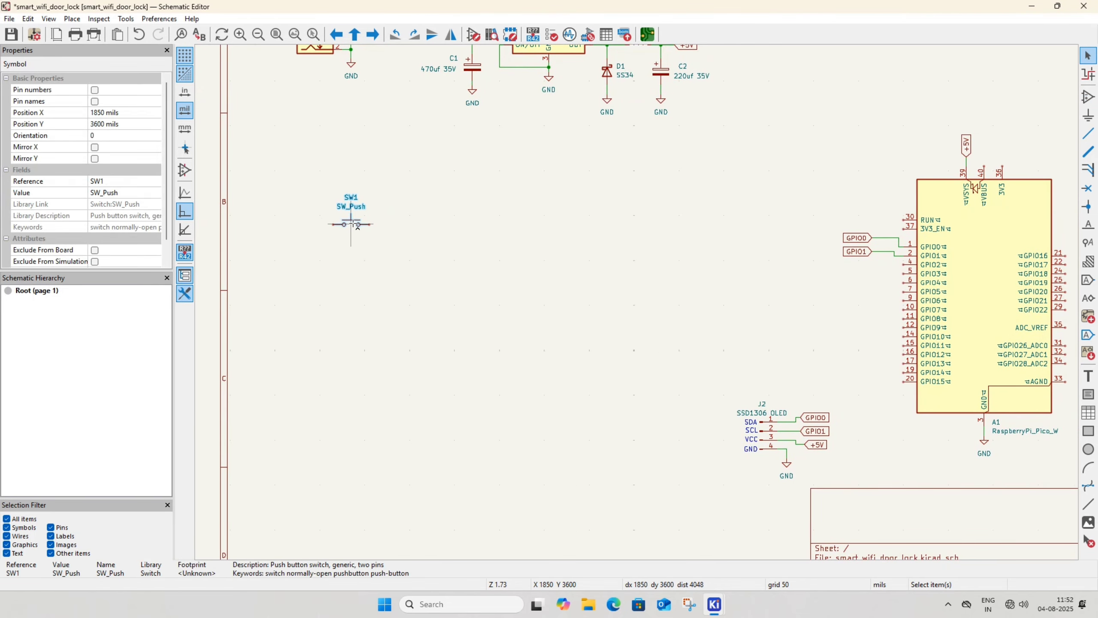
pyautogui.hotkey('ctrl', 'd')
pyautogui.scroll(3, 423, 228)
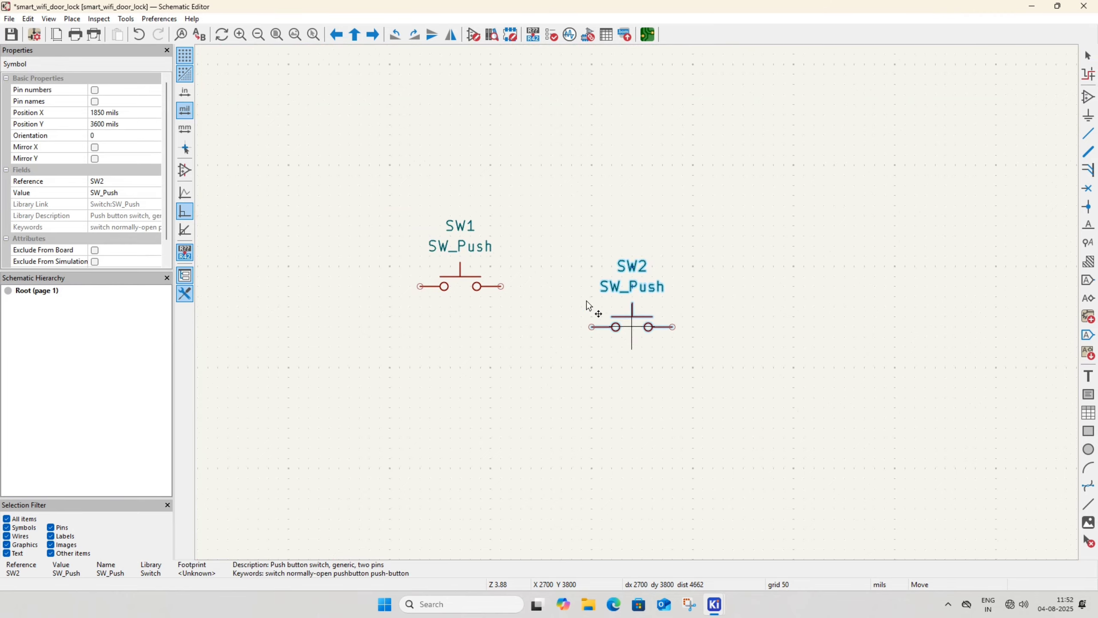
pyautogui.moveTo(587, 300); pyautogui.dragTo(502, 265, button='middle')
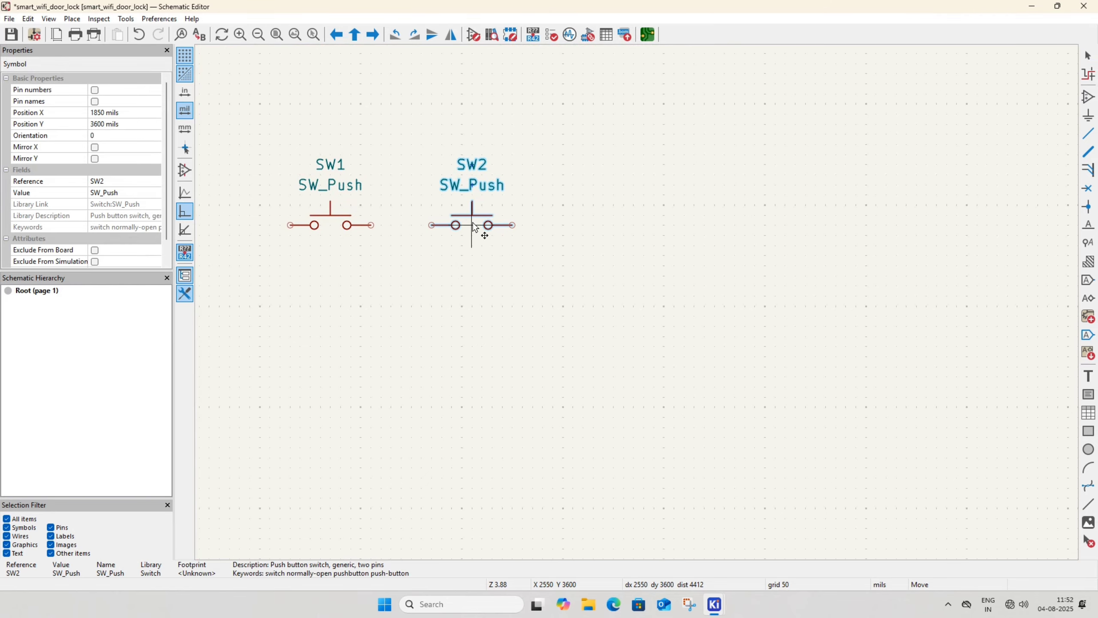
pyautogui.click(474, 227)
pyautogui.hotkey('ctrl', 'd')
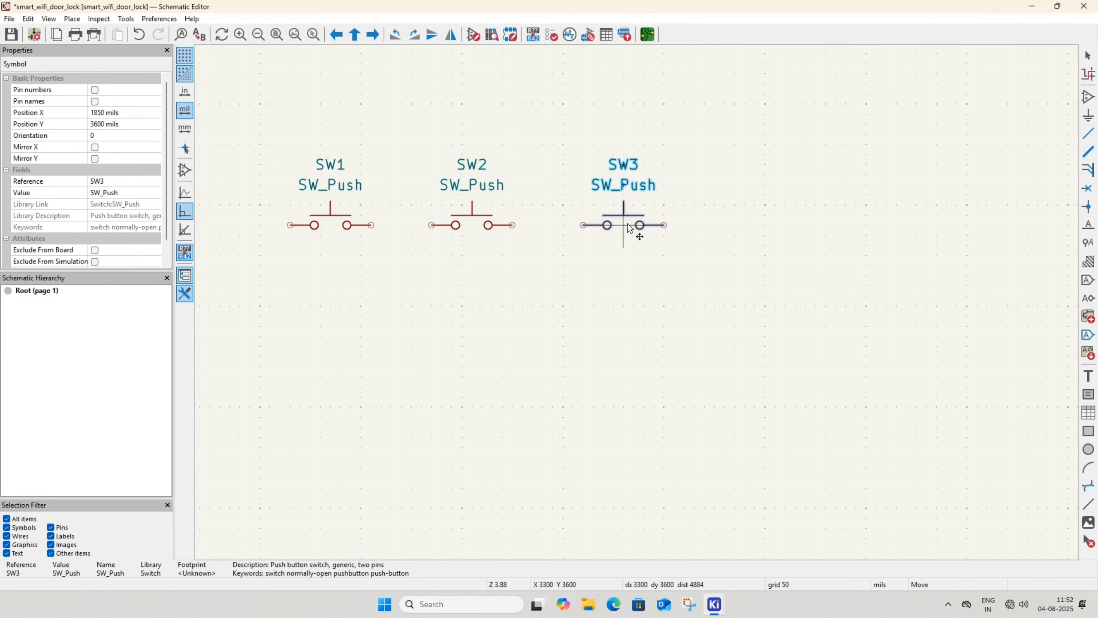
pyautogui.click(612, 229)
pyautogui.hotkey('ctrl', 'd')
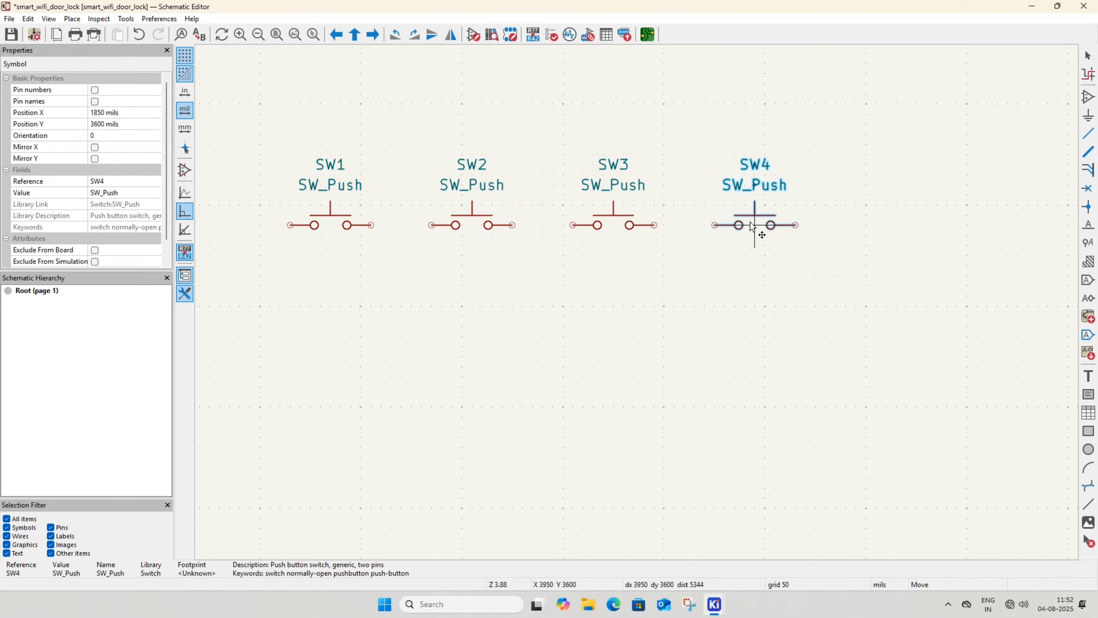
pyautogui.click(753, 226)
# Duplicate the row of four switches three times downward at 500 mil spacing to form a 4x4 keypad matrix
pyautogui.moveTo(269, 135); pyautogui.dragTo(828, 252)
pyautogui.hotkey('ctrl', 'd')
pyautogui.click(334, 338)
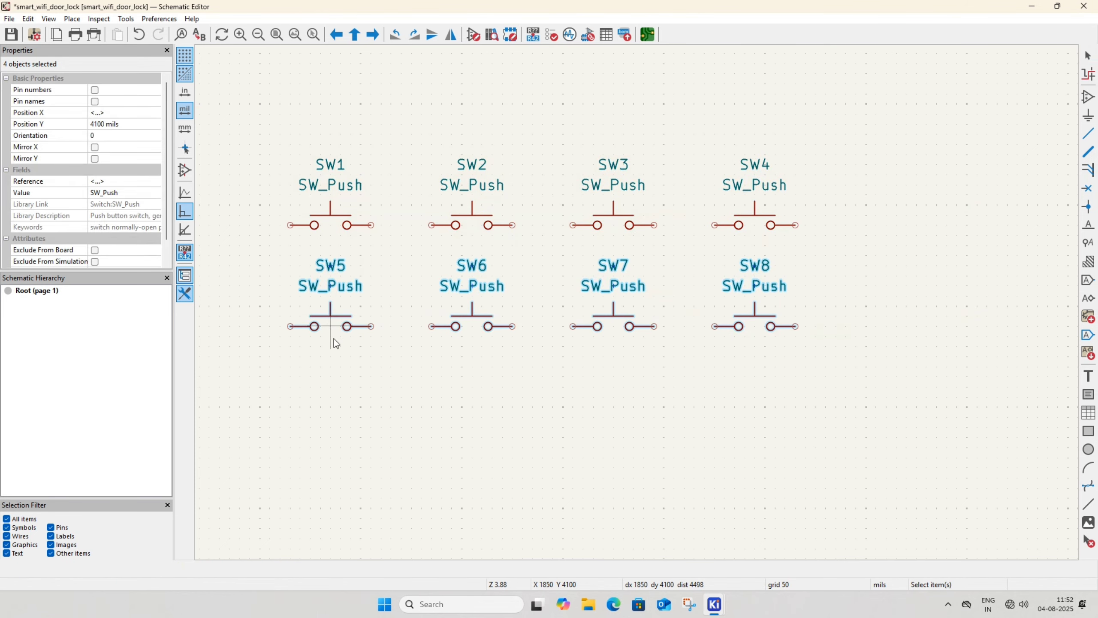
pyautogui.hotkey('ctrl', 'd')
pyautogui.click(295, 352)
pyautogui.hotkey('ctrl', 'd')
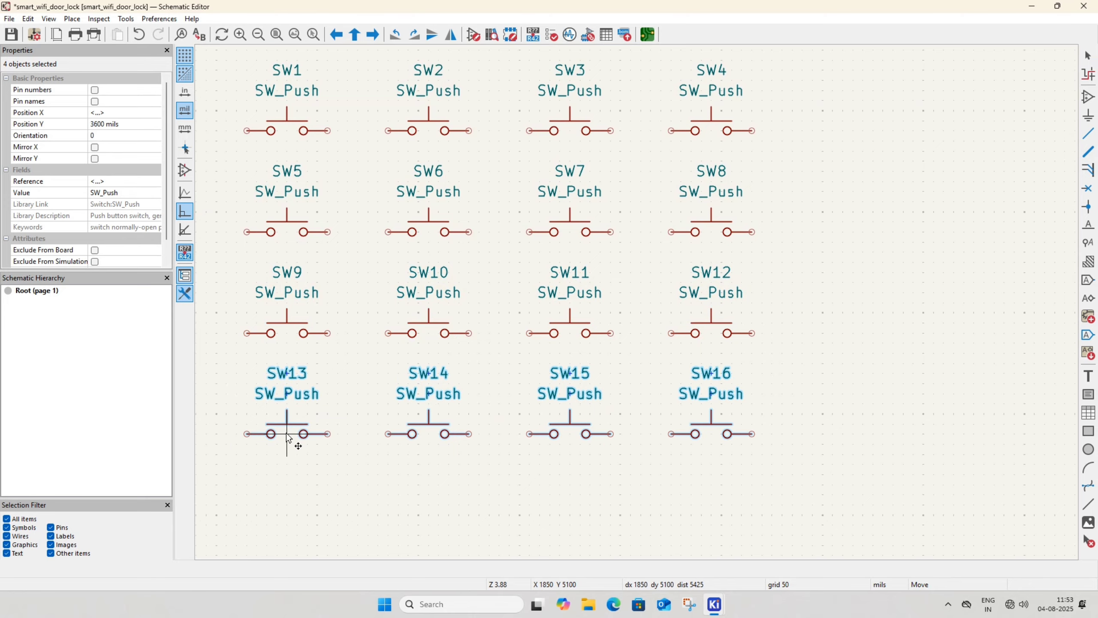
pyautogui.click(291, 442)
pyautogui.click(387, 478)
# Wire the left terminals of SW1, SW5, SW9 and SW13 together as the first keypad column
pyautogui.scroll(-2, 494, 426)
pyautogui.moveTo(493, 423); pyautogui.dragTo(458, 445, button='middle')
pyautogui.click(393, 149)
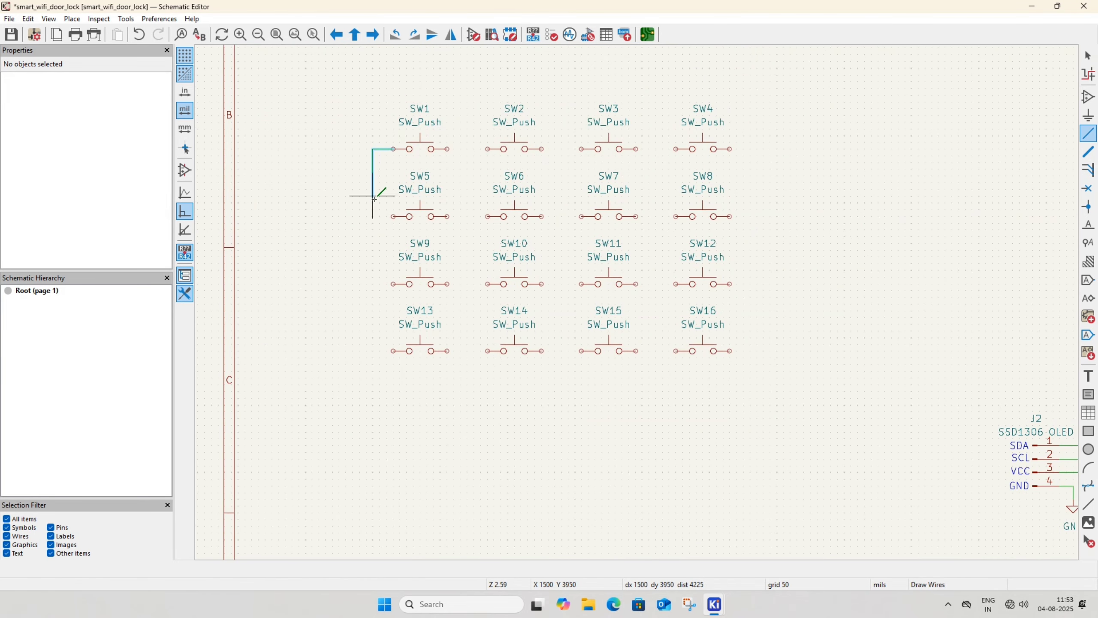
pyautogui.click(393, 216)
pyautogui.click(393, 284)
pyautogui.click(380, 217)
pyautogui.click(393, 351)
pyautogui.click(380, 284)
# Wire the left terminals of SW2, SW6, SW10 and SW14 together as the second keypad column
pyautogui.moveTo(373, 326); pyautogui.dragTo(340, 326, button='middle')
pyautogui.click(455, 148)
pyautogui.click(440, 149)
pyautogui.click(455, 216)
pyautogui.click(454, 284)
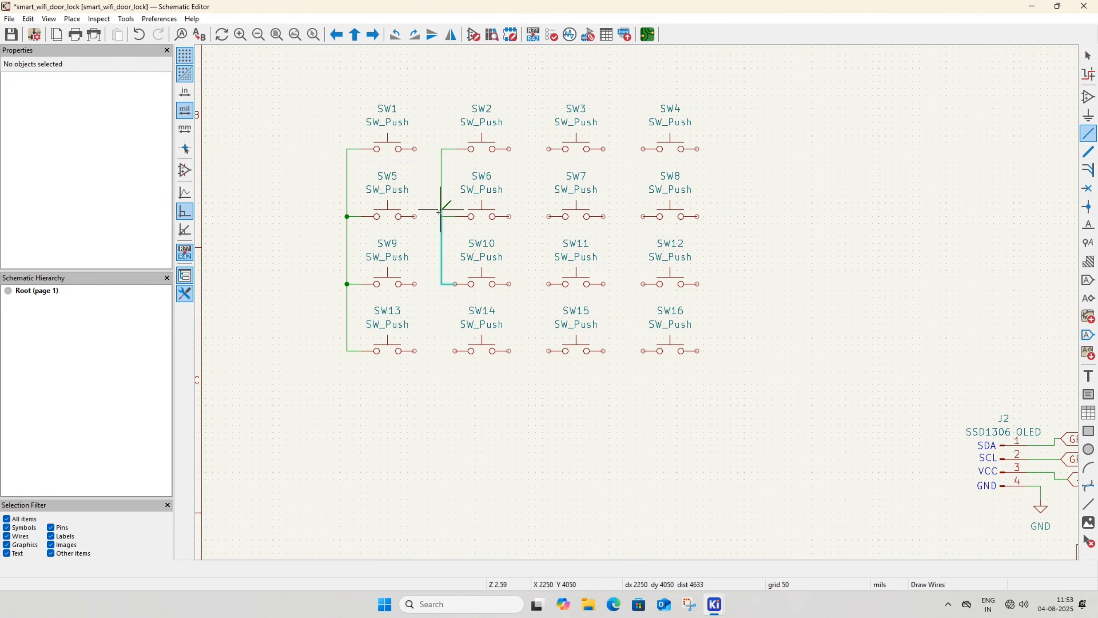
pyautogui.click(440, 216)
pyautogui.click(455, 351)
pyautogui.click(441, 351)
pyautogui.click(441, 284)
# Wire the left terminals of SW3, SW7, SW11 and SW15 together as the third keypad column
pyautogui.click(549, 149)
pyautogui.click(528, 149)
pyautogui.click(549, 216)
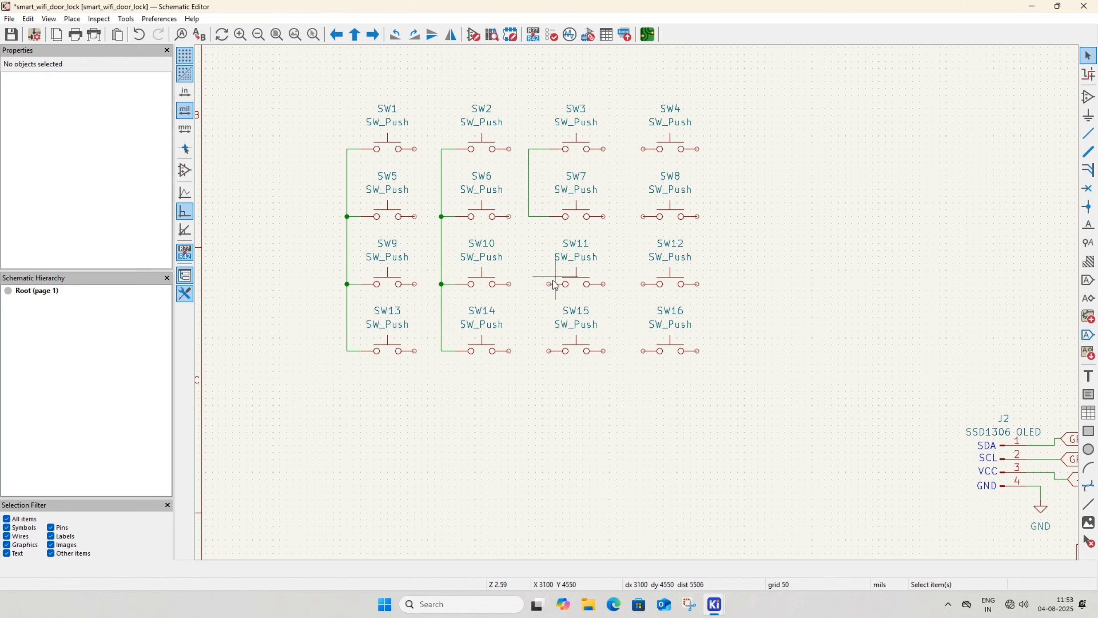
pyautogui.click(549, 284)
pyautogui.click(528, 216)
pyautogui.click(549, 351)
pyautogui.click(529, 284)
# Wire the left terminals of SW4, SW8, SW12 and SW16 together as the fourth keypad column
pyautogui.moveTo(622, 195); pyautogui.dragTo(561, 207, button='middle')
pyautogui.click(580, 161)
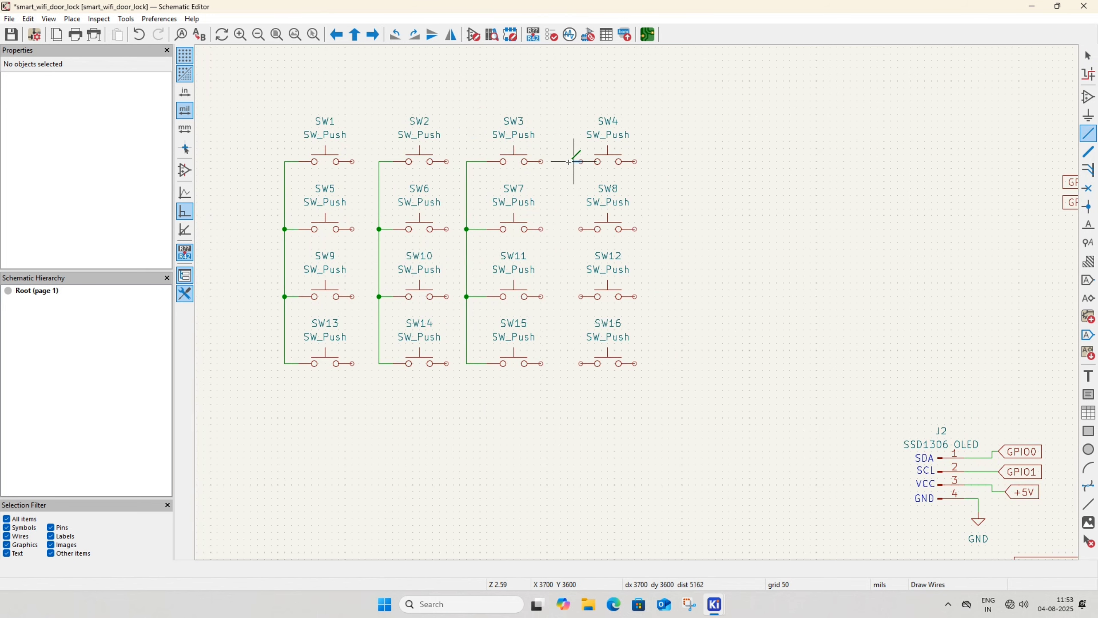
pyautogui.press('Escape')
pyautogui.click(581, 162)
pyautogui.click(567, 161)
pyautogui.click(581, 229)
pyautogui.click(580, 297)
pyautogui.click(567, 229)
pyautogui.click(580, 364)
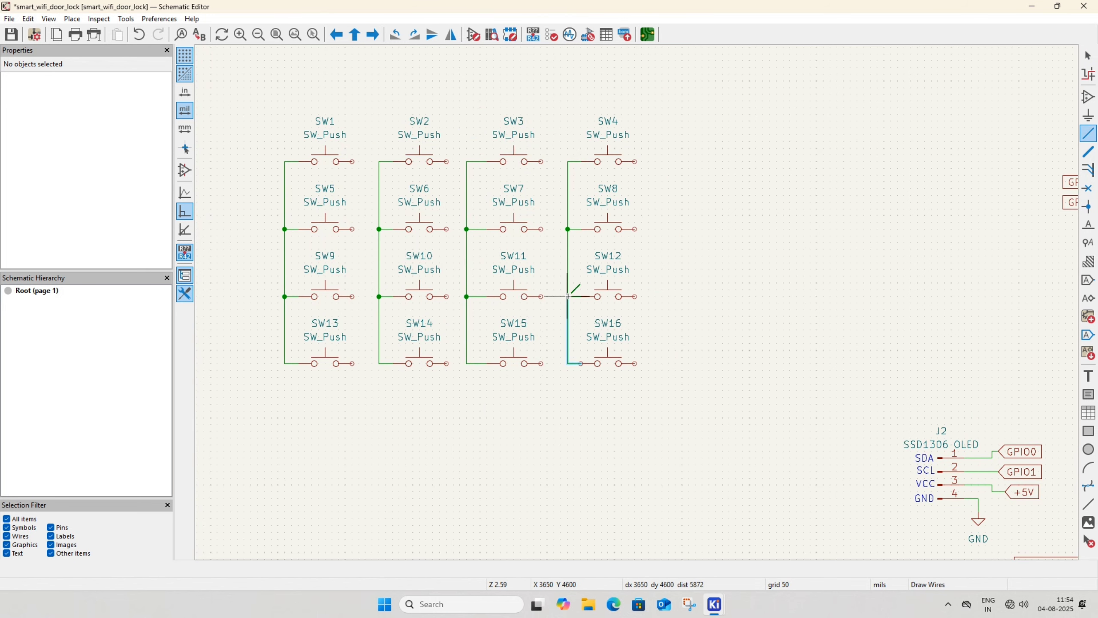
pyautogui.click(567, 296)
# Place a vertical global label C1 below the first keypad column and wire it to the column line
pyautogui.moveTo(520, 431); pyautogui.dragTo(531, 407, button='middle')
pyautogui.hotkey('ctrl', 'l')
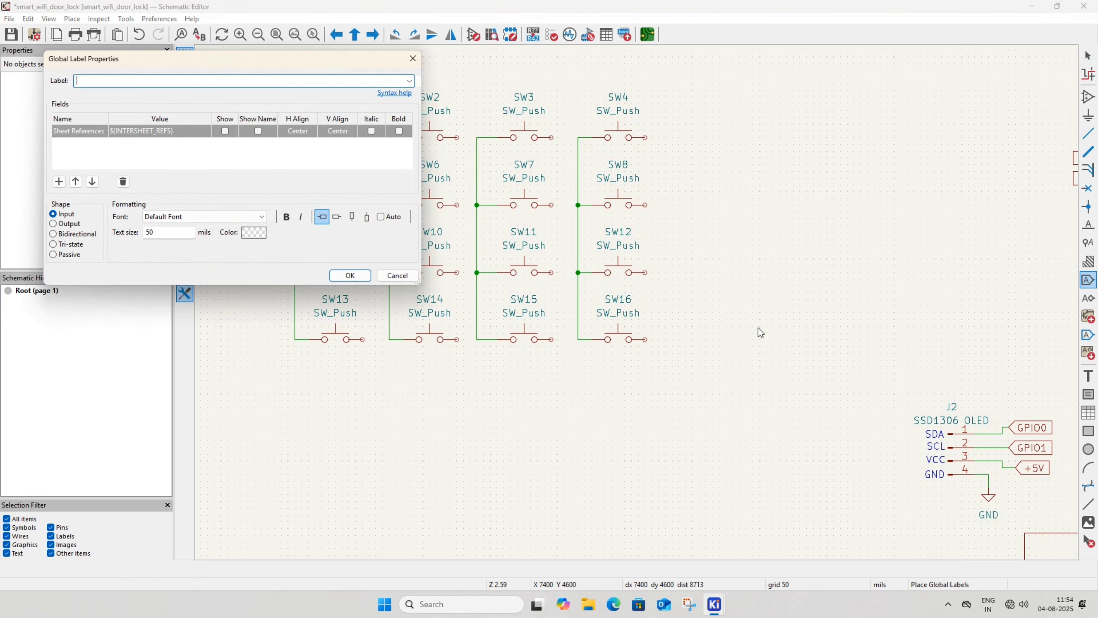
pyautogui.click(350, 275)
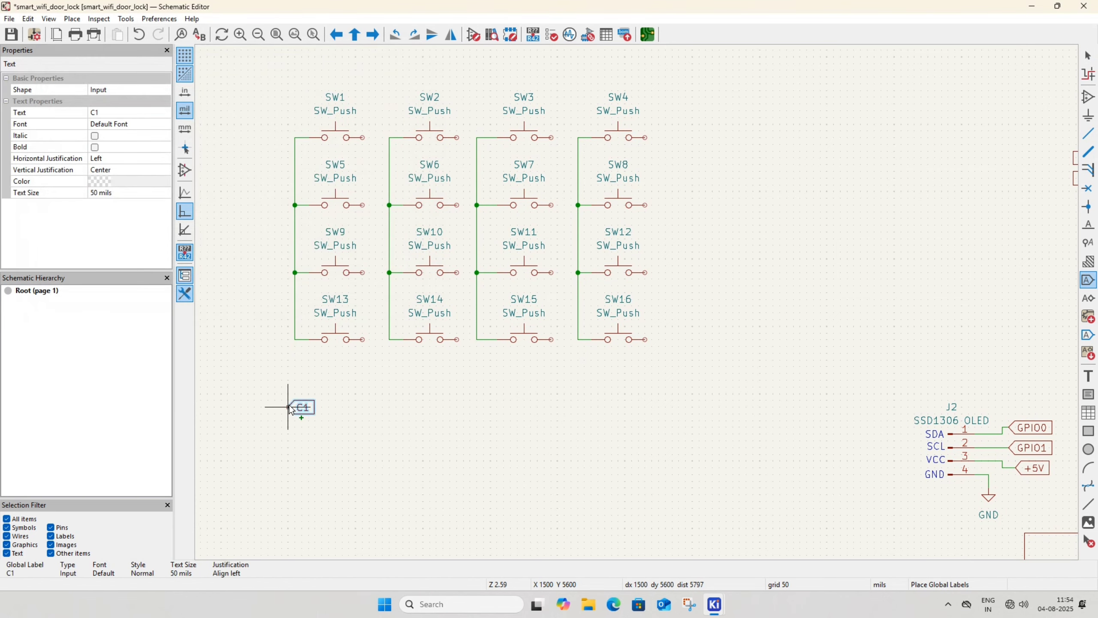
pyautogui.press('r')
pyautogui.click(293, 358)
pyautogui.click(294, 340)
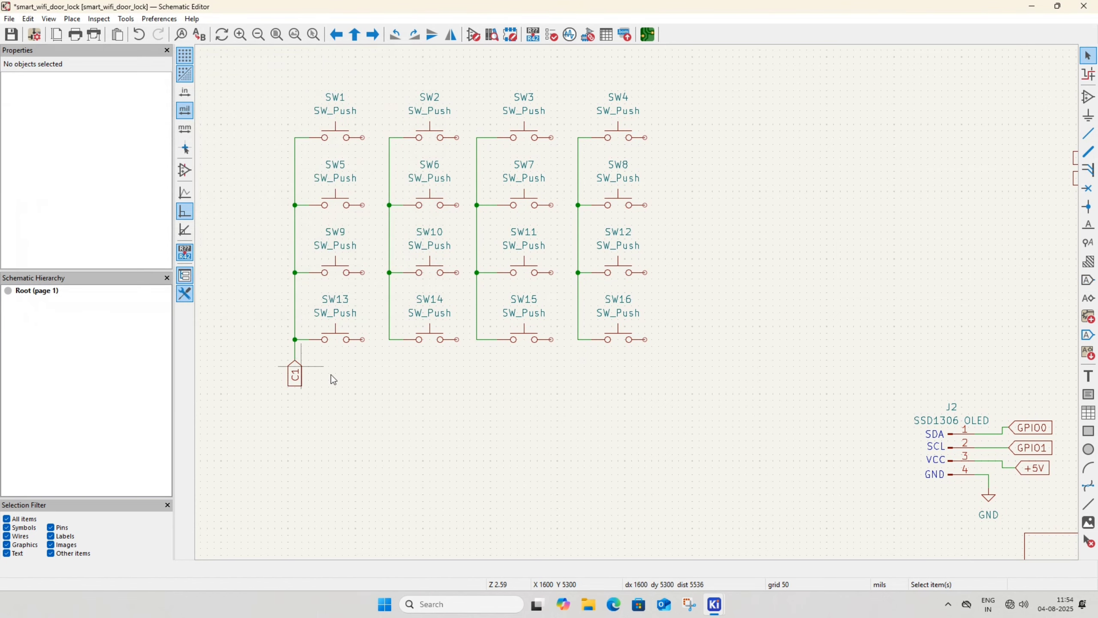
# Place a vertical global label C2 below the second keypad column and wire it to the column line
pyautogui.click(1088, 280)
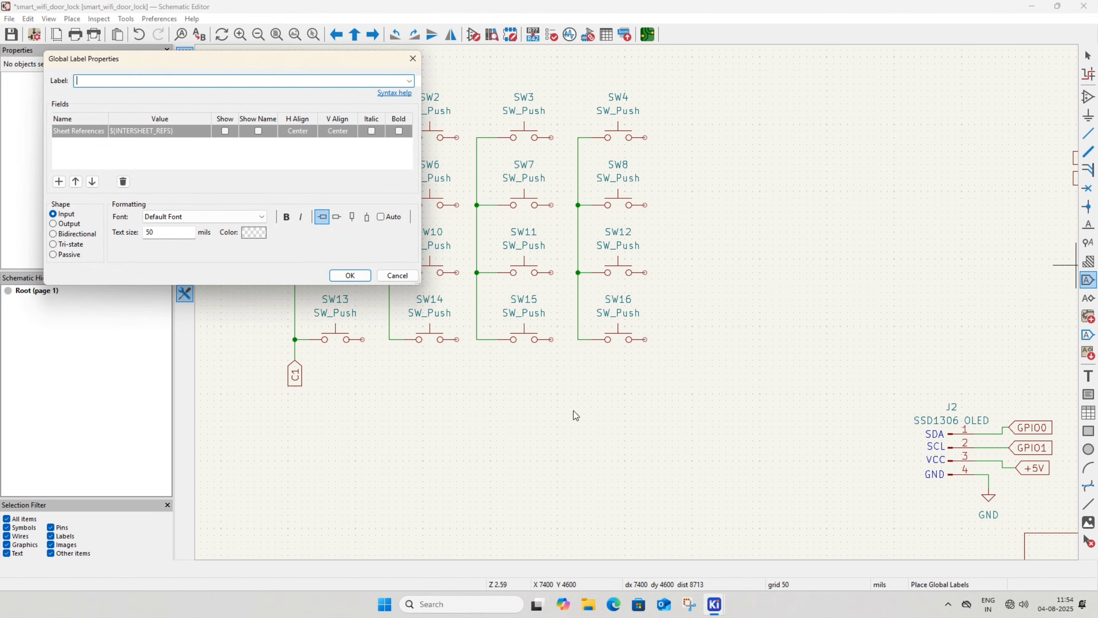
pyautogui.click(355, 278)
pyautogui.press('r')
pyautogui.press('r')
pyautogui.press('r')
pyautogui.click(389, 359)
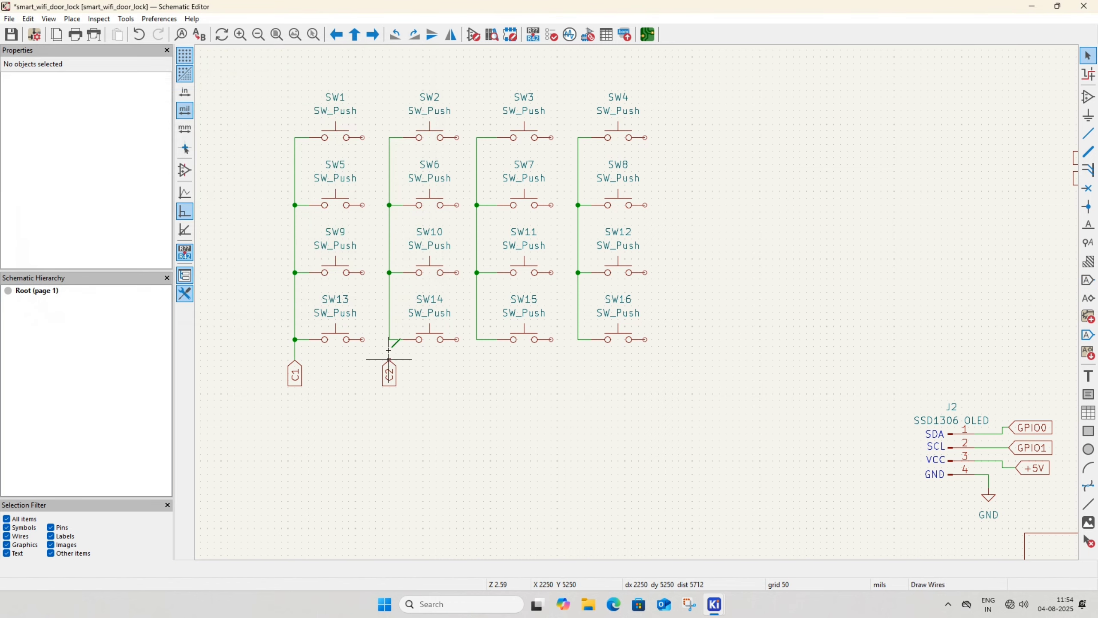
pyautogui.click(389, 340)
# Place a vertical global label C3 below the third keypad column and wire it to the column line
pyautogui.moveTo(485, 420); pyautogui.dragTo(437, 424, button='middle')
pyautogui.click(1090, 283)
pyautogui.click(422, 379)
pyautogui.write('C3')
pyautogui.click(353, 275)
pyautogui.press('r')
pyautogui.press('r')
pyautogui.press('r')
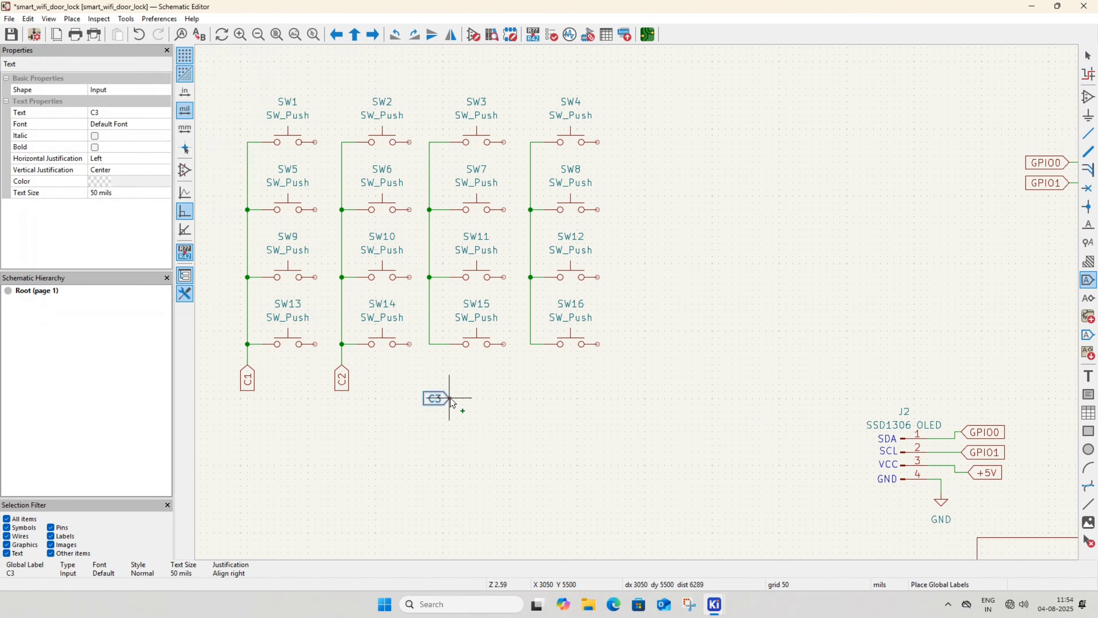
pyautogui.click(430, 364)
pyautogui.click(430, 364)
pyautogui.click(429, 345)
# Place a vertical global label C4 below the fourth keypad column, wire it to the column line, and save
pyautogui.moveTo(493, 408); pyautogui.dragTo(383, 419, button='middle')
pyautogui.click(1088, 281)
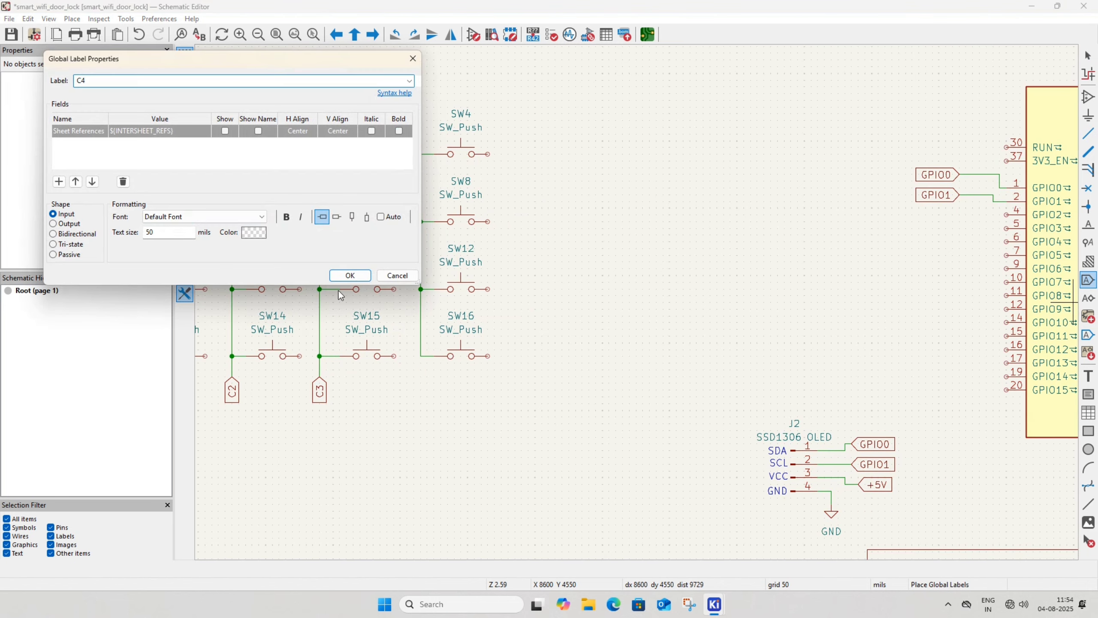
pyautogui.write('C4')
pyautogui.click(350, 276)
pyautogui.press('r')
pyautogui.press('r')
pyautogui.press('r')
pyautogui.click(420, 375)
pyautogui.click(421, 374)
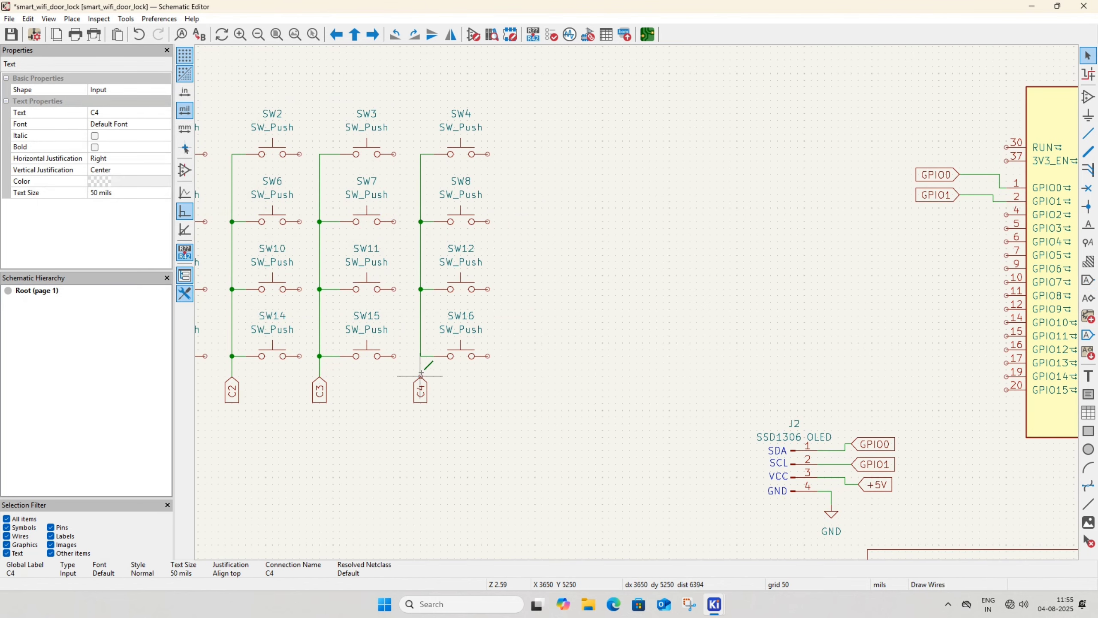
pyautogui.click(420, 356)
pyautogui.hotkey('ctrl', 's')
# Wire the right terminals of SW1 to SW4 together as the first keypad row, running just below the switches
pyautogui.moveTo(368, 471); pyautogui.dragTo(449, 482, button='middle')
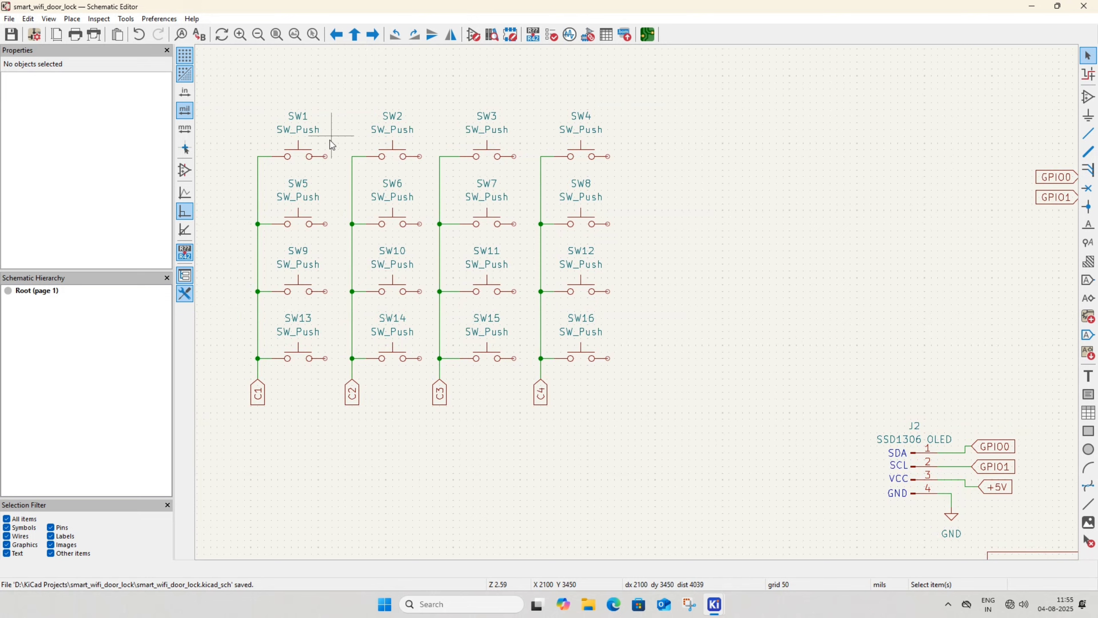
pyautogui.click(325, 156)
pyautogui.click(338, 156)
pyautogui.click(433, 170)
pyautogui.click(419, 156)
pyautogui.click(513, 156)
pyautogui.click(527, 156)
pyautogui.click(432, 170)
pyautogui.click(608, 156)
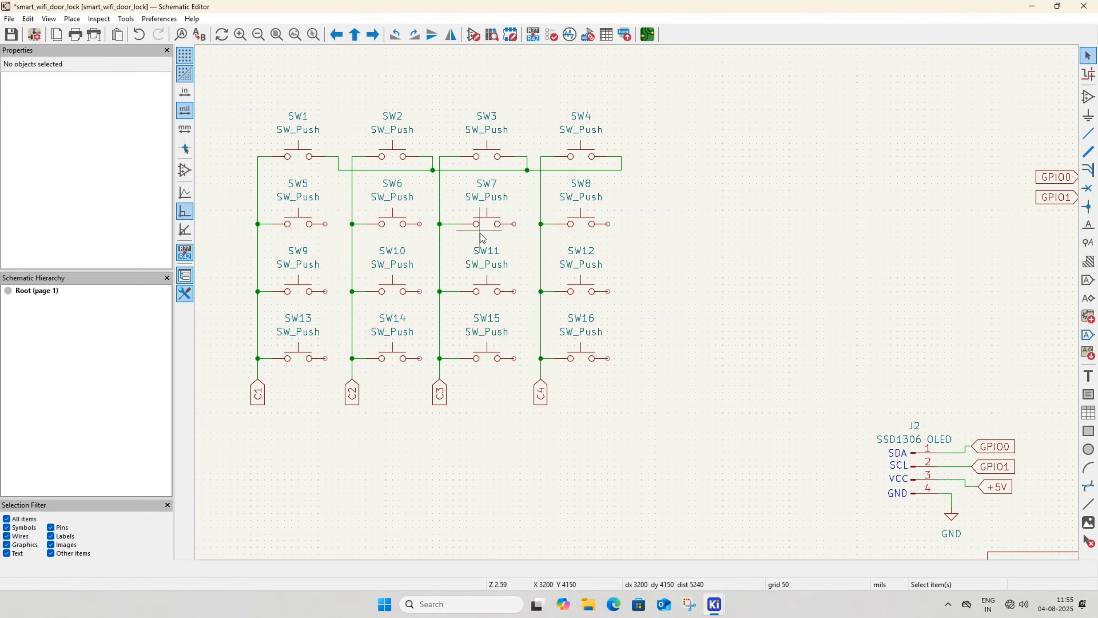
# Wire the right terminals of SW5 to SW8 together as the second keypad row, running just below the switches
pyautogui.click(326, 223)
pyautogui.click(419, 224)
pyautogui.click(513, 223)
pyautogui.click(427, 237)
pyautogui.click(608, 224)
# Wire the right terminals of SW9 to SW12 together as the third keypad row, running just below the switches
pyautogui.moveTo(389, 294); pyautogui.dragTo(393, 259, button='middle')
pyautogui.click(329, 256)
pyautogui.click(423, 256)
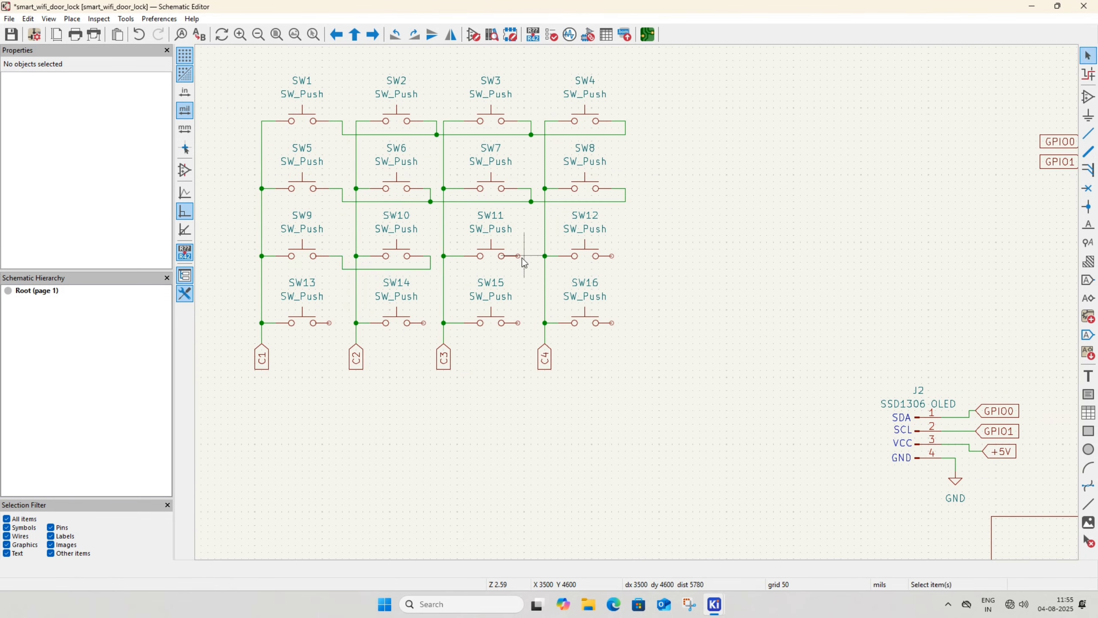
pyautogui.click(517, 255)
pyautogui.click(430, 269)
pyautogui.click(612, 255)
pyautogui.click(531, 269)
# Wire the right terminals of SW13 to SW16 together as the fourth keypad row and save the schematic
pyautogui.moveTo(415, 322); pyautogui.dragTo(413, 298, button='middle')
pyautogui.click(327, 298)
pyautogui.click(421, 297)
pyautogui.moveTo(516, 297); pyautogui.dragTo(428, 311)
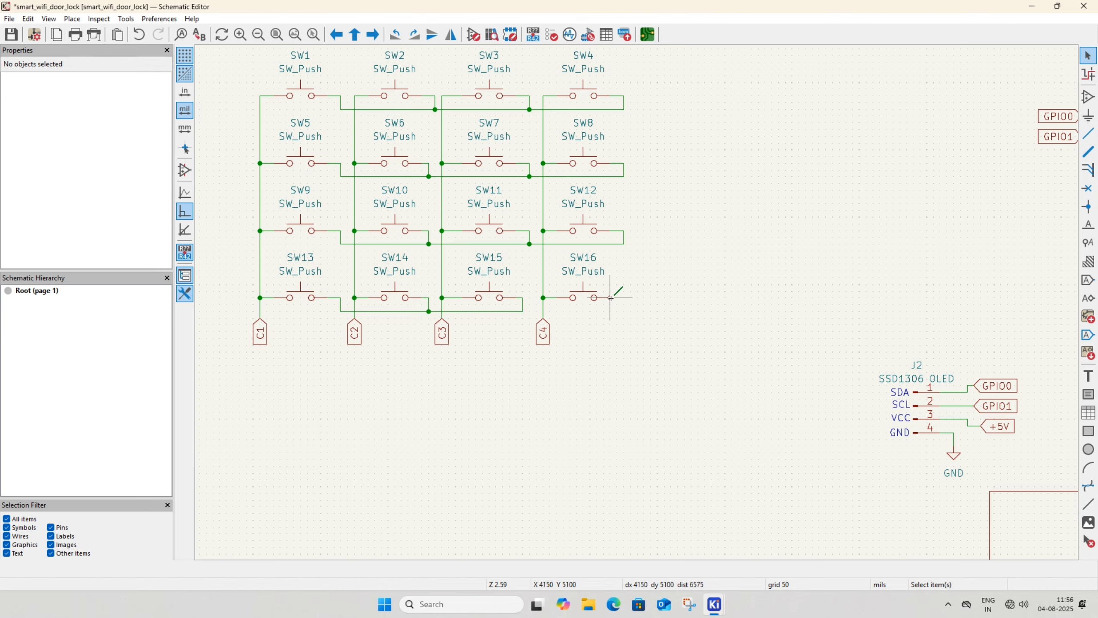
pyautogui.click(610, 297)
pyautogui.click(523, 311)
pyautogui.moveTo(825, 363); pyautogui.dragTo(814, 432, button='middle')
pyautogui.hotkey('ctrl', 's')
# Place a global label R1 to the right of SW4 and wire it to the first keypad row
pyautogui.click(1088, 280)
pyautogui.click(667, 325)
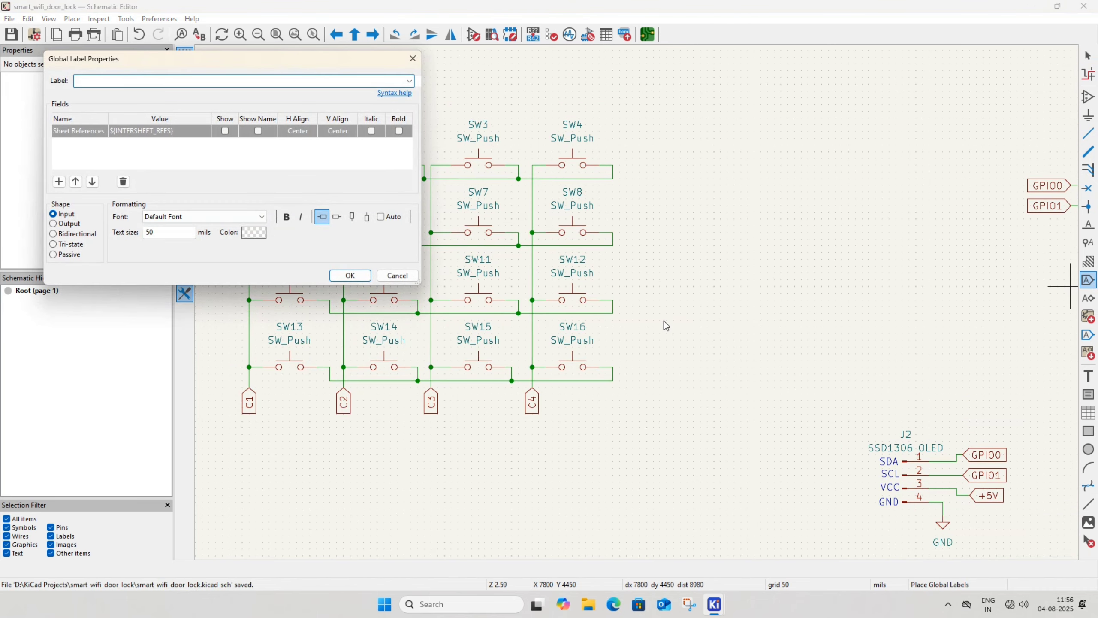
pyautogui.write('R1')
pyautogui.click(353, 276)
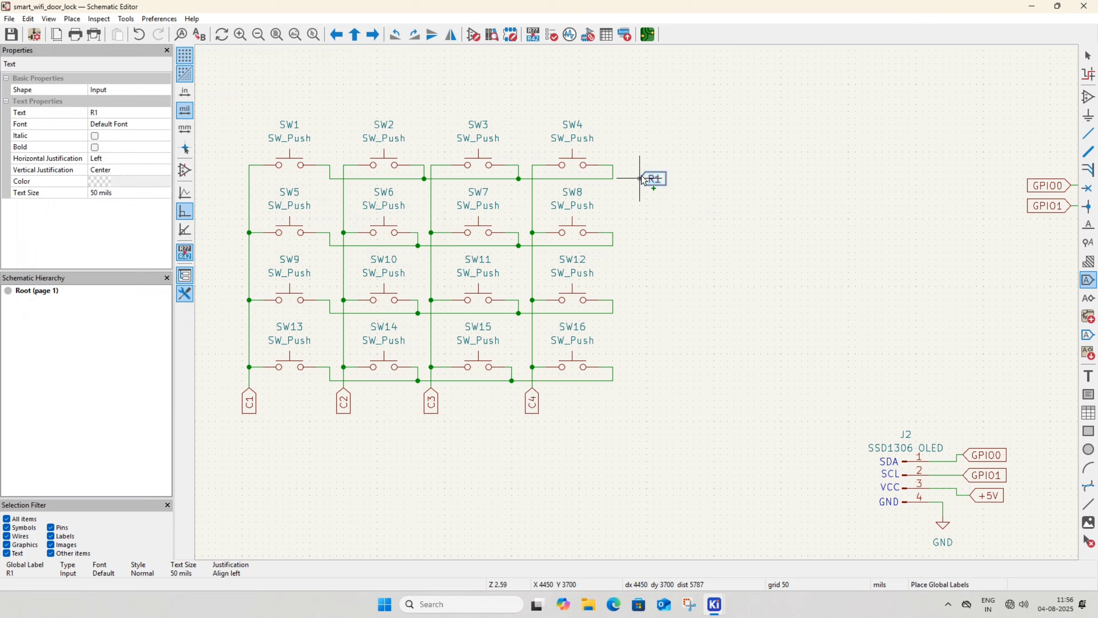
pyautogui.click(641, 166)
pyautogui.press('Escape')
pyautogui.click(641, 165)
pyautogui.click(613, 165)
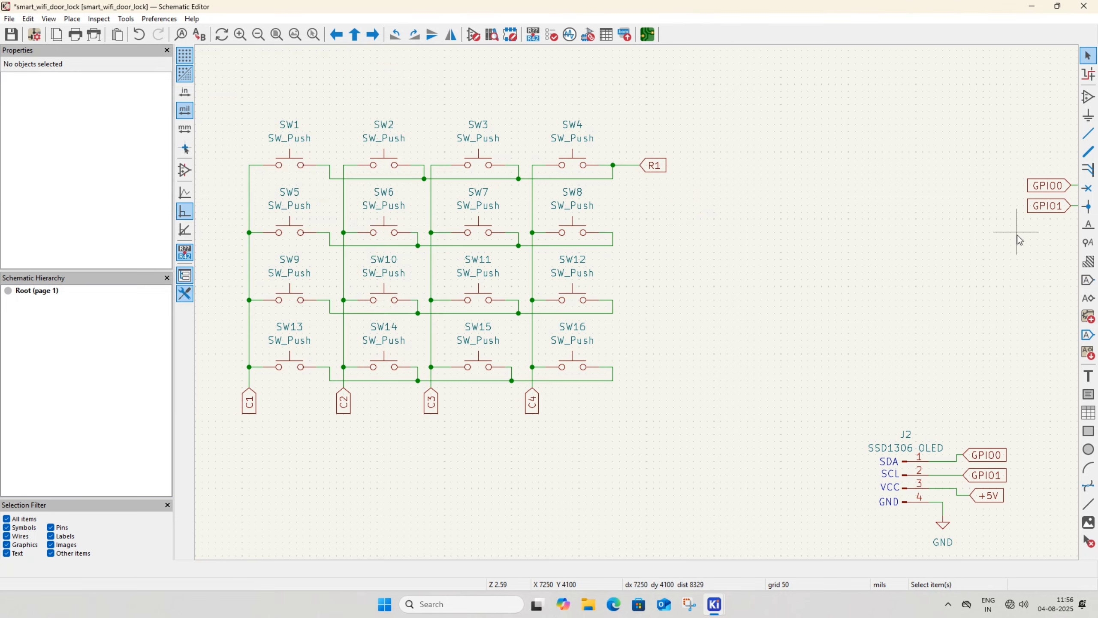
# Place a global label R2 beside SW8 and wire it to the second keypad row
pyautogui.click(1088, 280)
pyautogui.write('R23')
pyautogui.click(360, 275)
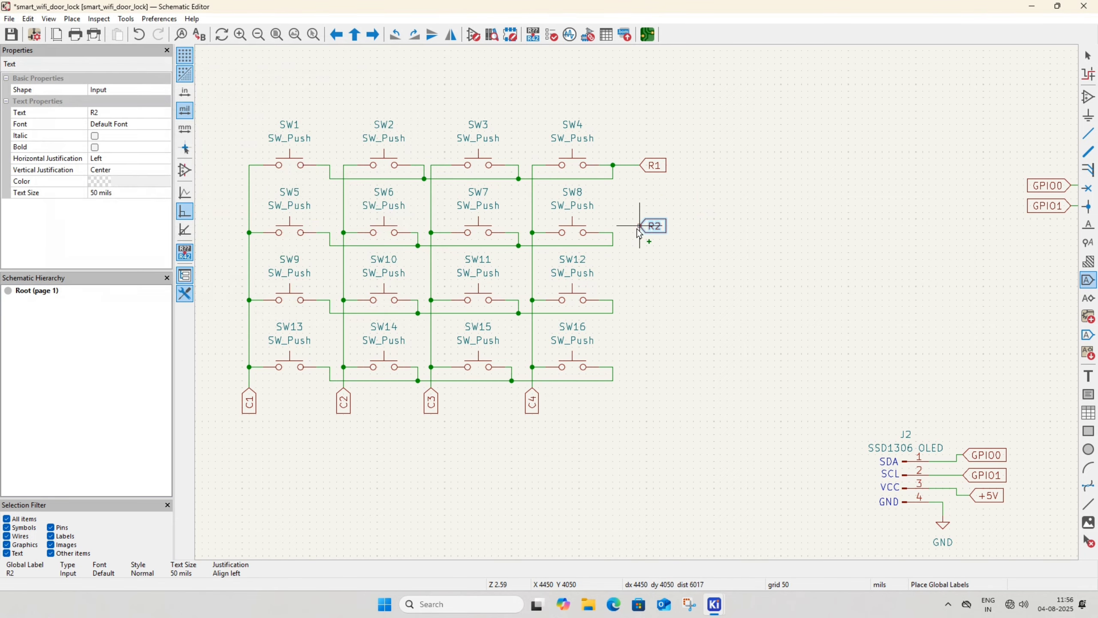
pyautogui.click(640, 233)
pyautogui.press('Escape')
pyautogui.click(640, 233)
pyautogui.click(613, 233)
# Try using a duplicate of the R2 label beside SW12, wired to the third keypad row
pyautogui.click(655, 234)
pyautogui.hotkey('ctrl', 'd')
pyautogui.click(647, 300)
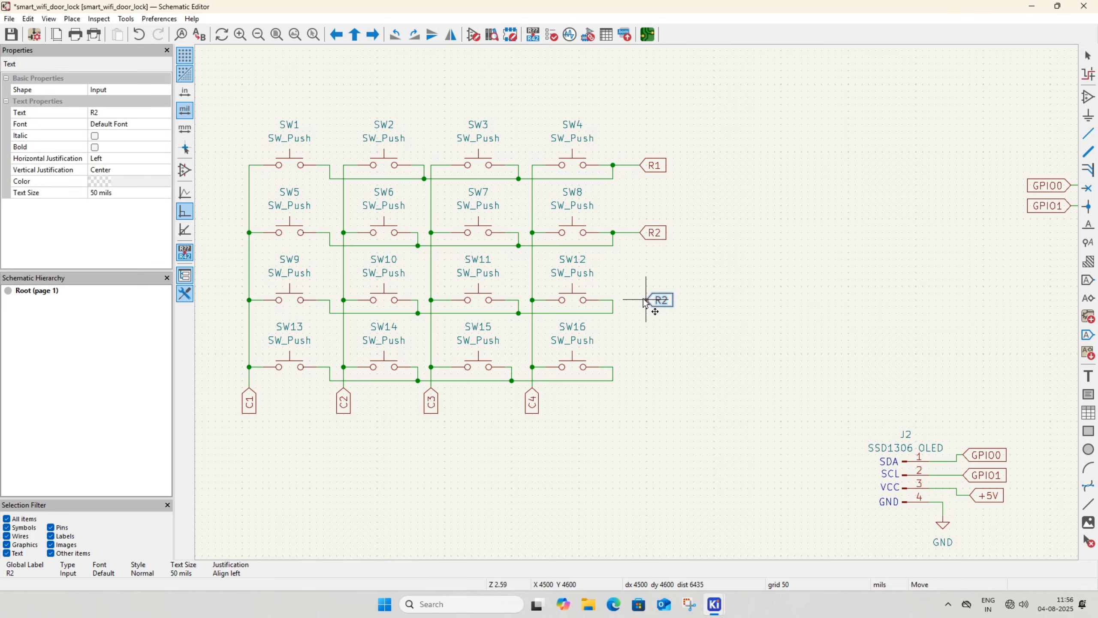
pyautogui.press('Escape')
pyautogui.click(647, 301)
pyautogui.click(613, 300)
pyautogui.doubleClick(659, 301)
pyautogui.click(397, 277)
pyautogui.moveTo(652, 304); pyautogui.dragTo(646, 302)
pyautogui.click(651, 347)
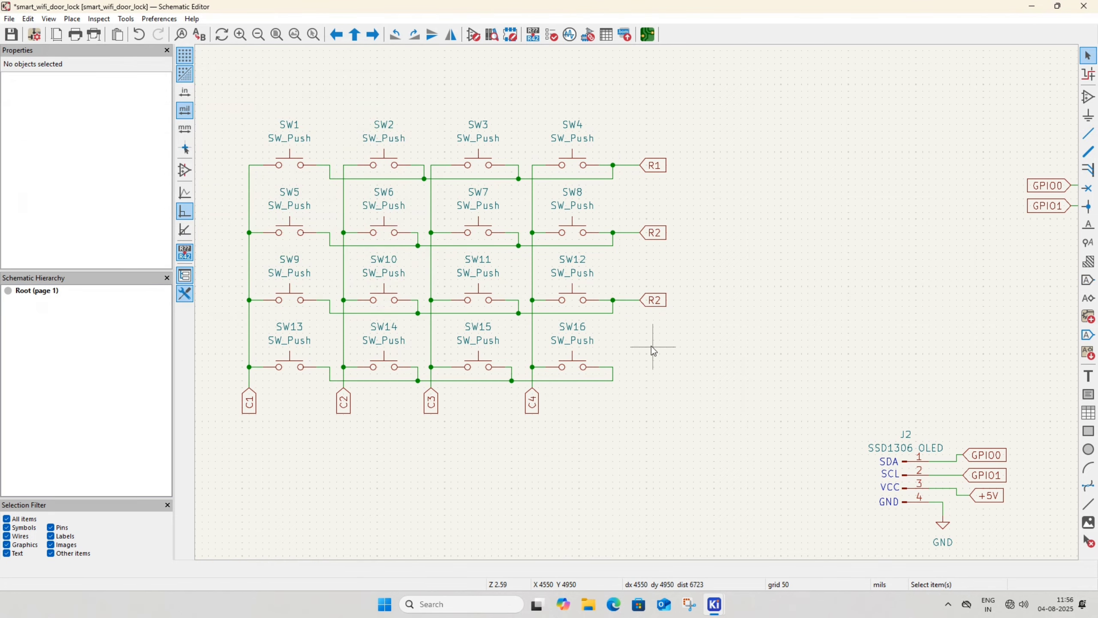
# Undo the placement and wiring of the duplicated label beside SW12
pyautogui.doubleClick(653, 300)
pyautogui.click(397, 275)
pyautogui.hotkey('ctrl', 'z')
pyautogui.hotkey('ctrl', 'z')
pyautogui.hotkey('ctrl', 'z')
# Add a global label R3 beside SW12, connected to the third keypad row
pyautogui.hotkey('ctrl', 'l')
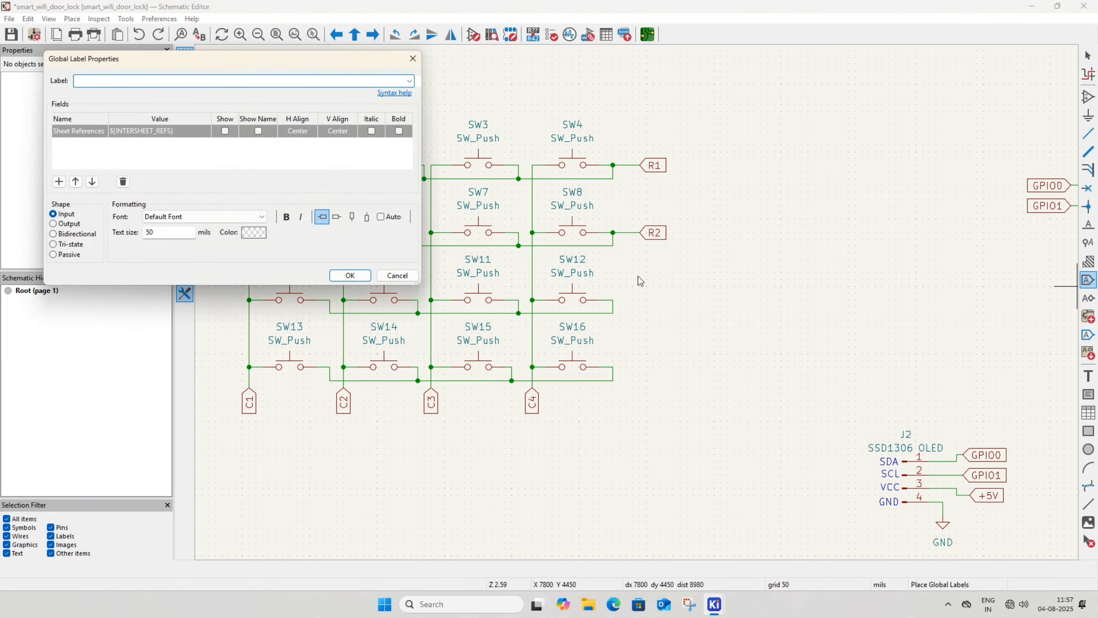
pyautogui.write('R3')
pyautogui.press('Return')
pyautogui.click(639, 300)
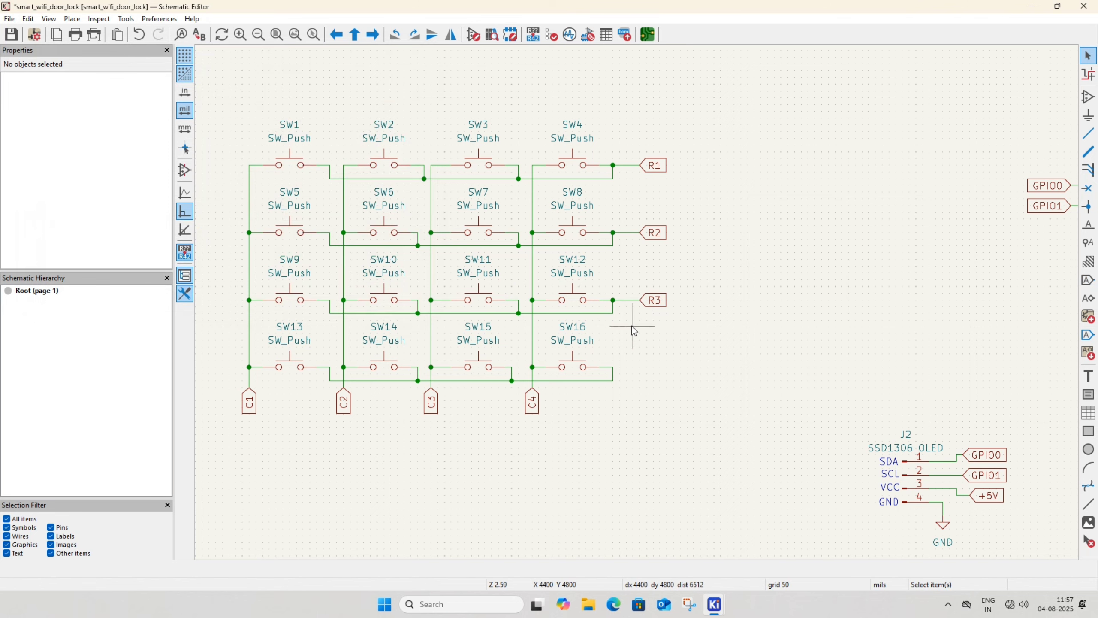
# Add a global label R4 beside SW16, connected to the fourth keypad row, and save the schematic
pyautogui.hotkey('ctrl', 'l')
pyautogui.write('R4')
pyautogui.press('Return')
pyautogui.click(640, 367)
pyautogui.press('Escape')
pyautogui.hotkey('ctrl', 's')
# Set the values of switches SW1, SW2, SW3 and SW4 to 1, 2, 3 and A
pyautogui.doubleClick(304, 142)
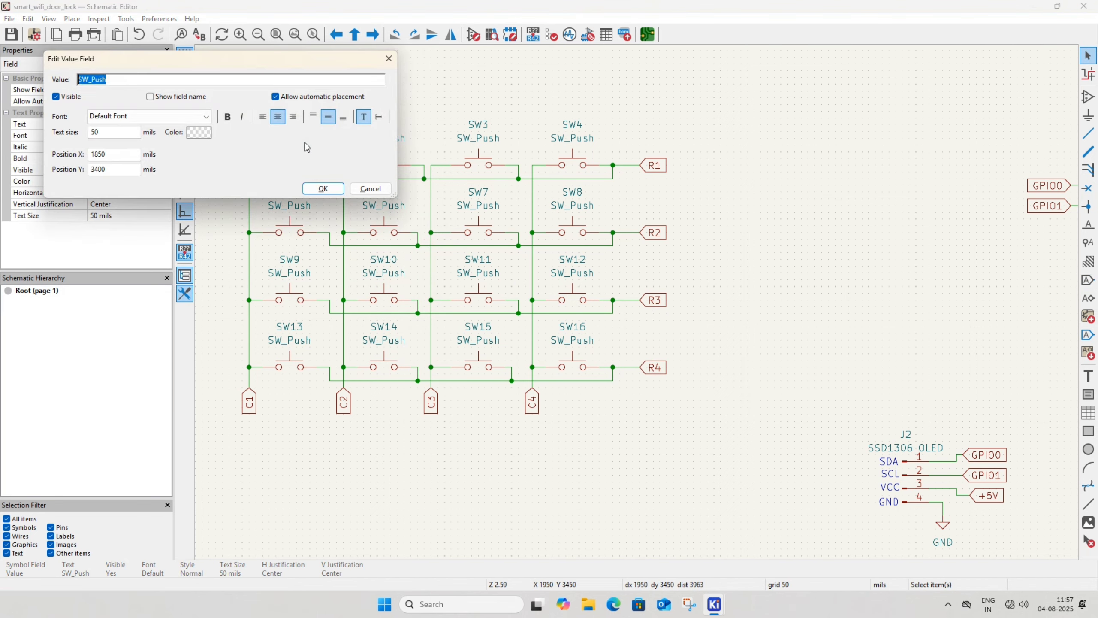
pyautogui.write('1')
pyautogui.click(323, 189)
pyautogui.doubleClick(386, 141)
pyautogui.write('25')
pyautogui.click(323, 191)
pyautogui.doubleClick(490, 145)
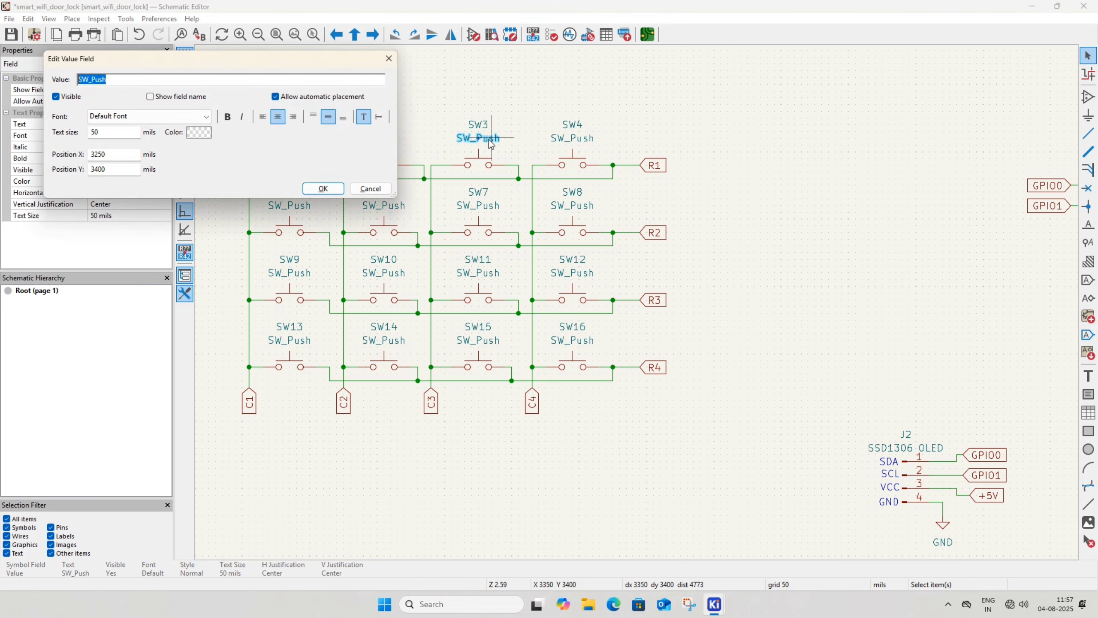
pyautogui.click(325, 188)
pyautogui.doubleClick(573, 139)
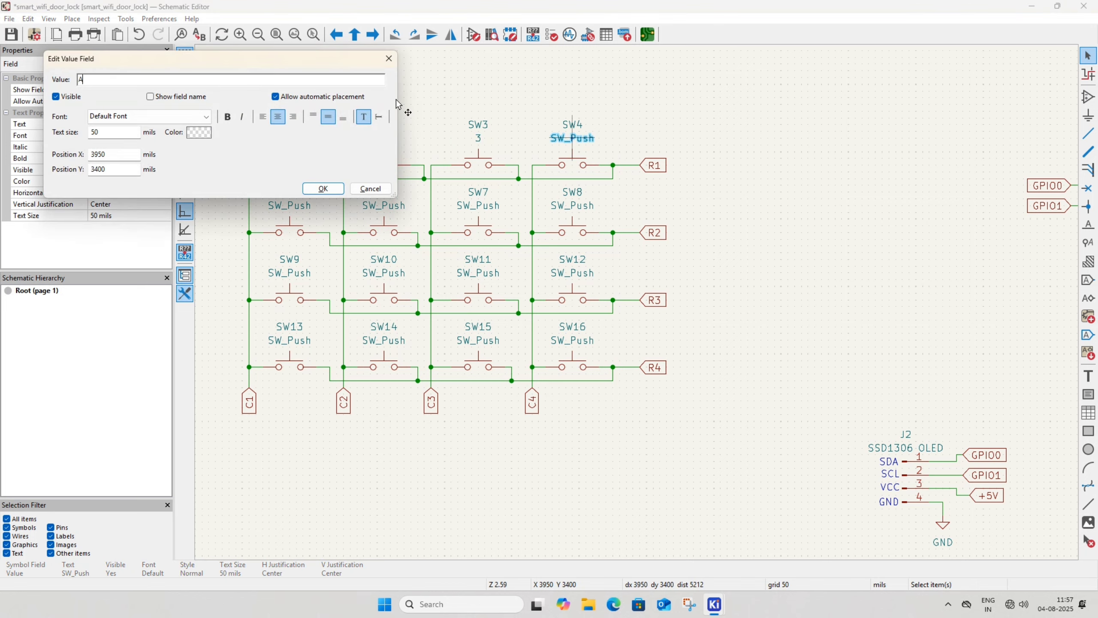
pyautogui.click(325, 188)
# Set the values of switches SW5, SW6, SW7 and SW8 to 4, 5, 6 and B
pyautogui.doubleClick(296, 207)
pyautogui.write('4')
pyautogui.click(323, 189)
pyautogui.doubleClick(385, 206)
pyautogui.write('5')
pyautogui.click(323, 189)
pyautogui.doubleClick(474, 208)
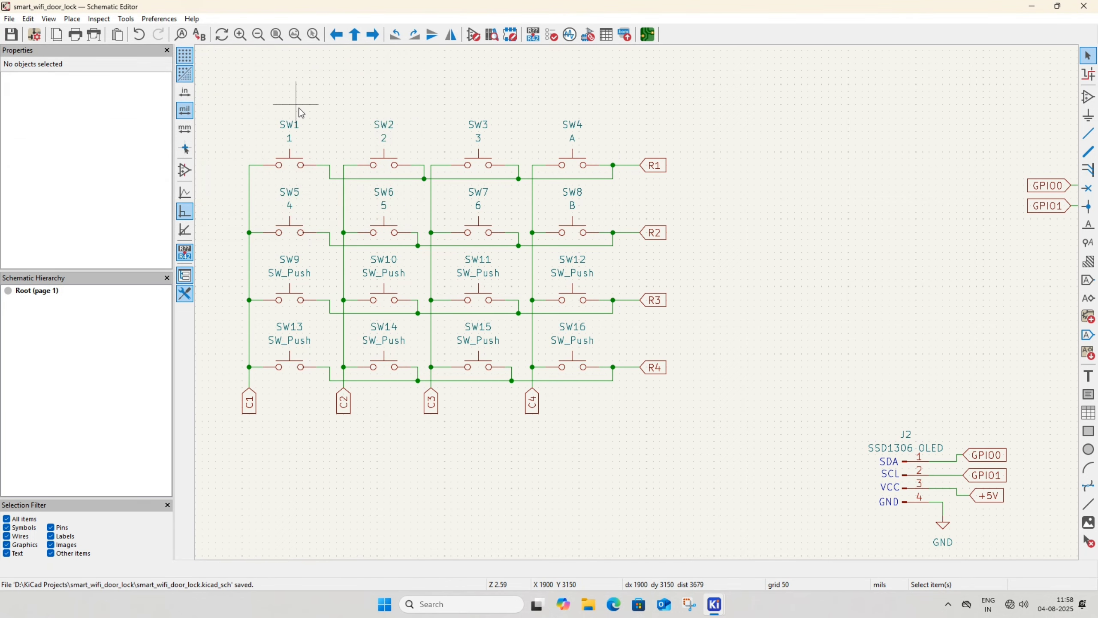
# Set the values of switches SW9, SW10, SW11 and SW12 to 7, 8, 9 and C
pyautogui.doubleClick(290, 275)
pyautogui.write('7')
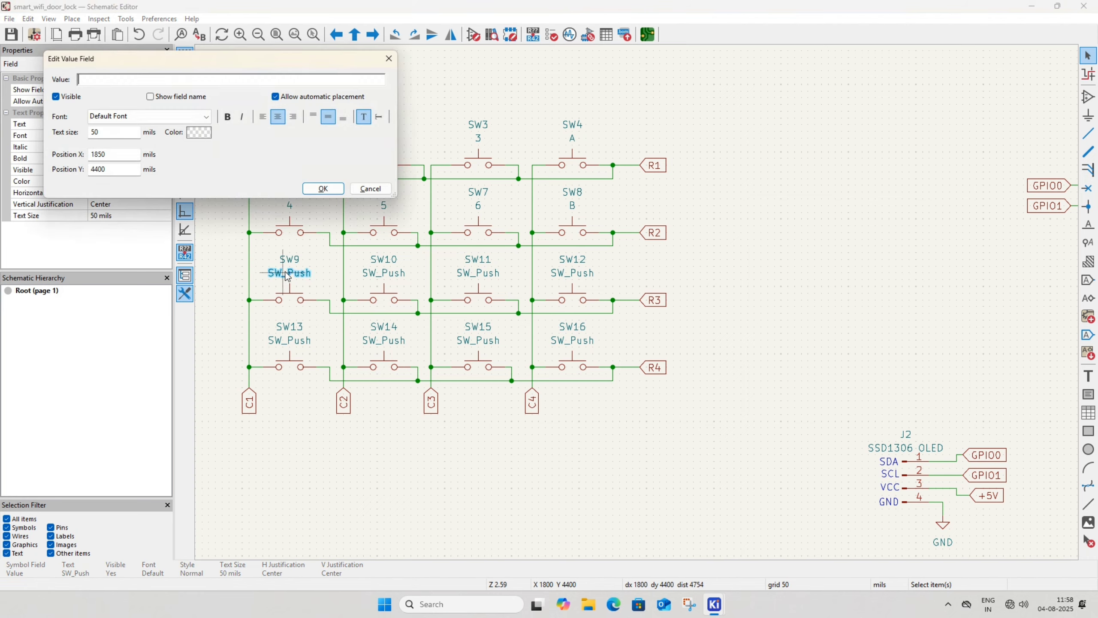
pyautogui.click(324, 189)
pyautogui.doubleClick(384, 274)
pyautogui.write('8')
pyautogui.click(323, 188)
pyautogui.doubleClick(472, 275)
pyautogui.write('9')
pyautogui.click(324, 188)
# Set the values of SW13, SW14, SW15 and SW16 to *, 0, # and D, and save the schematic
pyautogui.doubleClick(478, 341)
pyautogui.write('#')
pyautogui.click(323, 188)
pyautogui.doubleClick(574, 343)
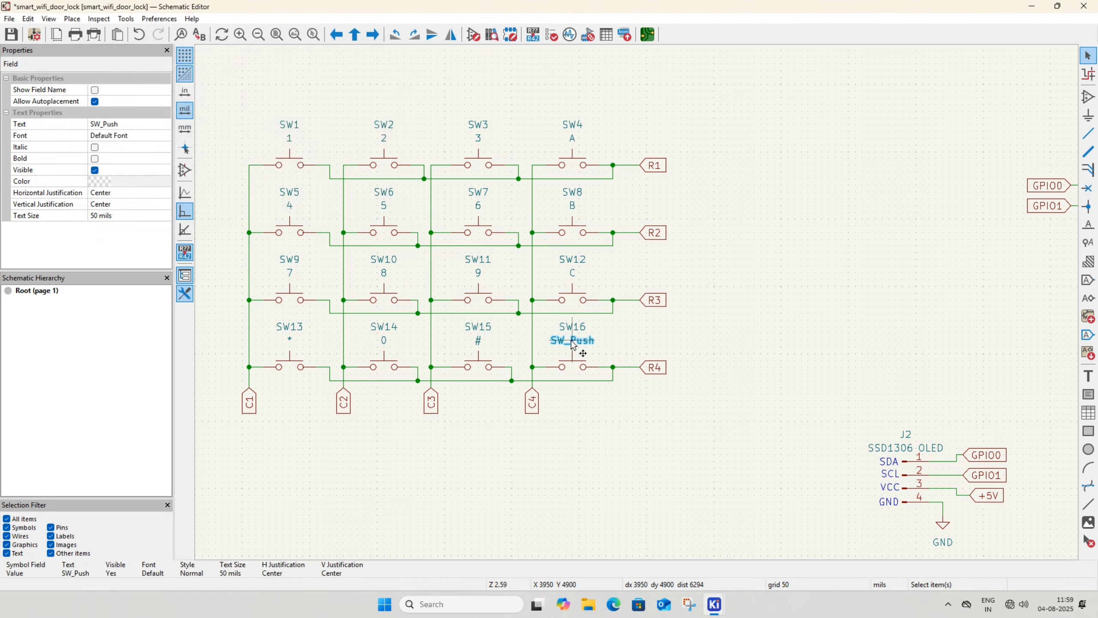
pyautogui.write('D')
pyautogui.click(323, 188)
pyautogui.hotkey('ctrl', 's')
# Copy the four row labels R1 to R4 and paste them beside the GPIO0 and GPIO1 labels of the Pico W
pyautogui.scroll(-2, 740, 473)
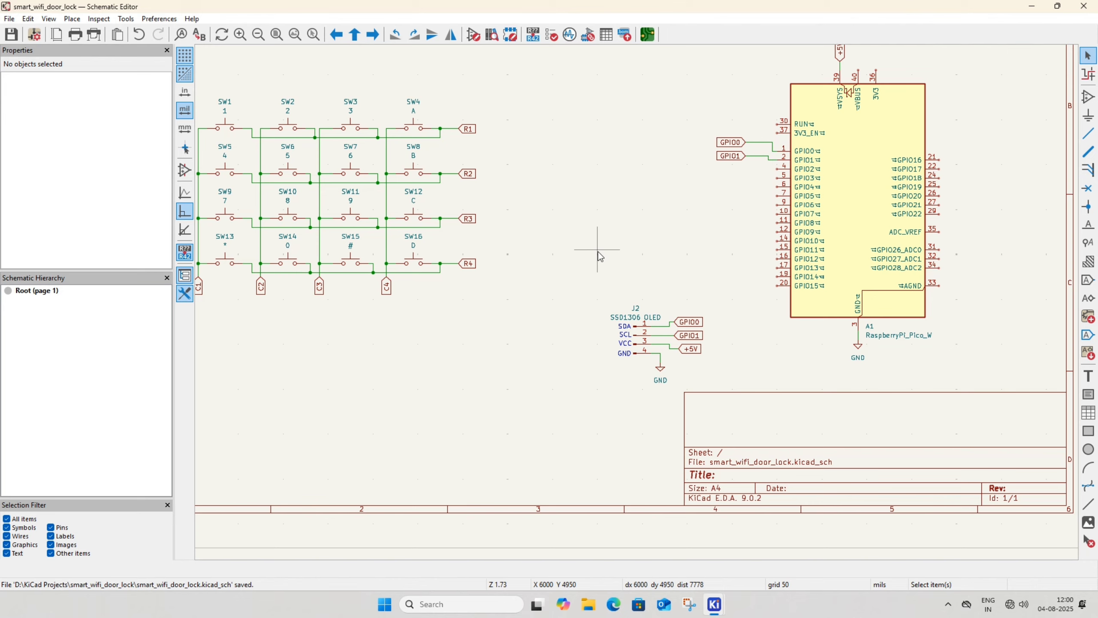
pyautogui.moveTo(454, 114); pyautogui.dragTo(503, 274)
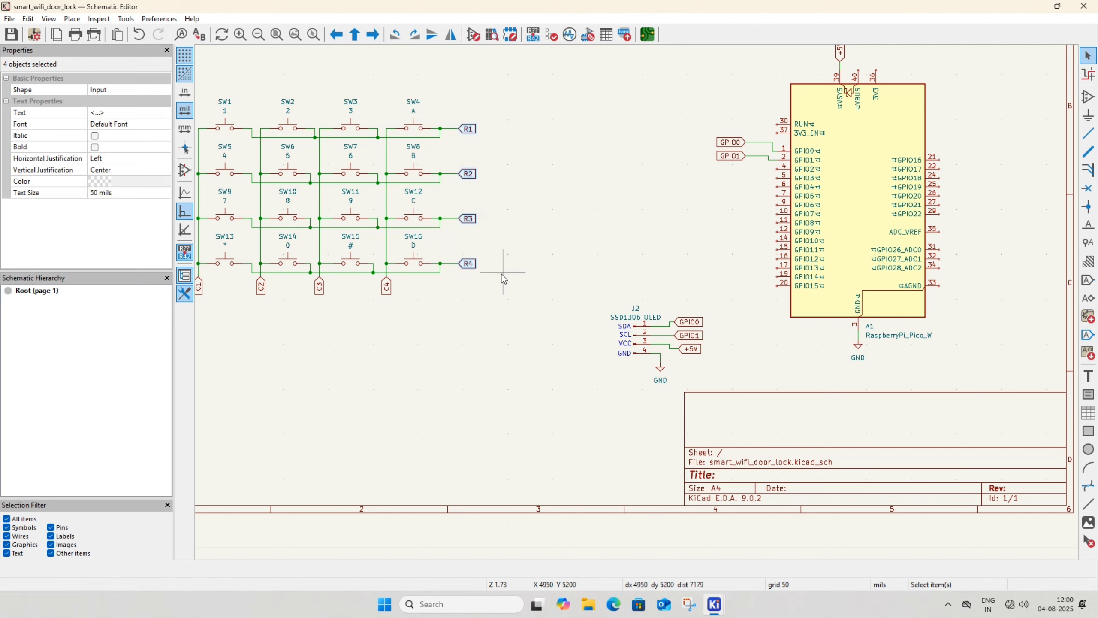
pyautogui.hotkey('ctrl', 'c')
pyautogui.hotkey('ctrl', 'v')
pyautogui.moveTo(661, 196); pyautogui.dragTo(602, 195, button='middle')
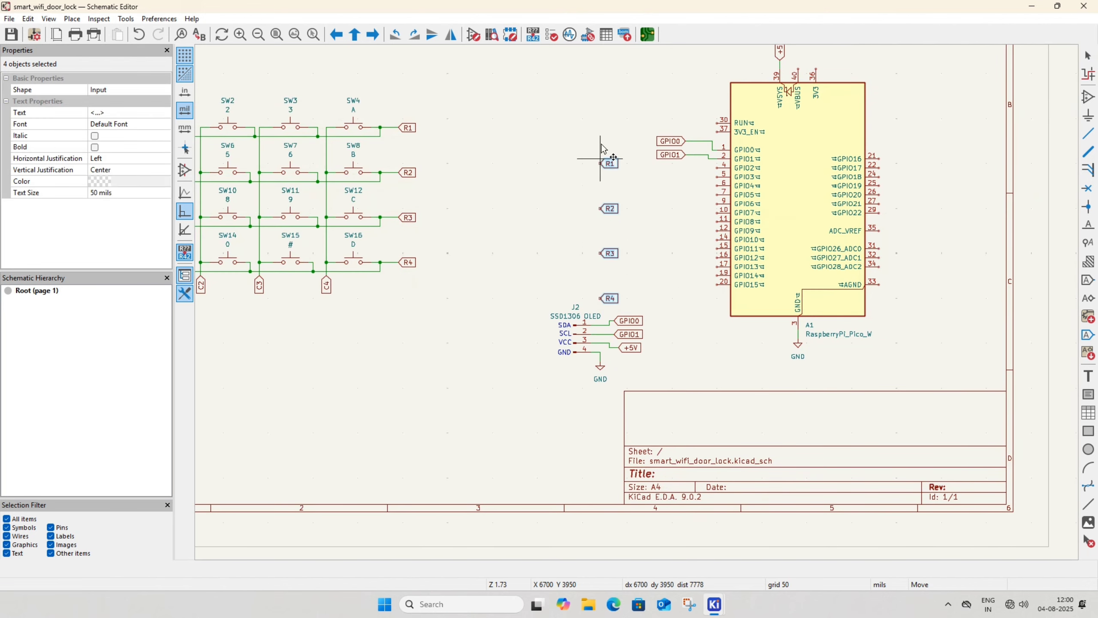
pyautogui.click(603, 122)
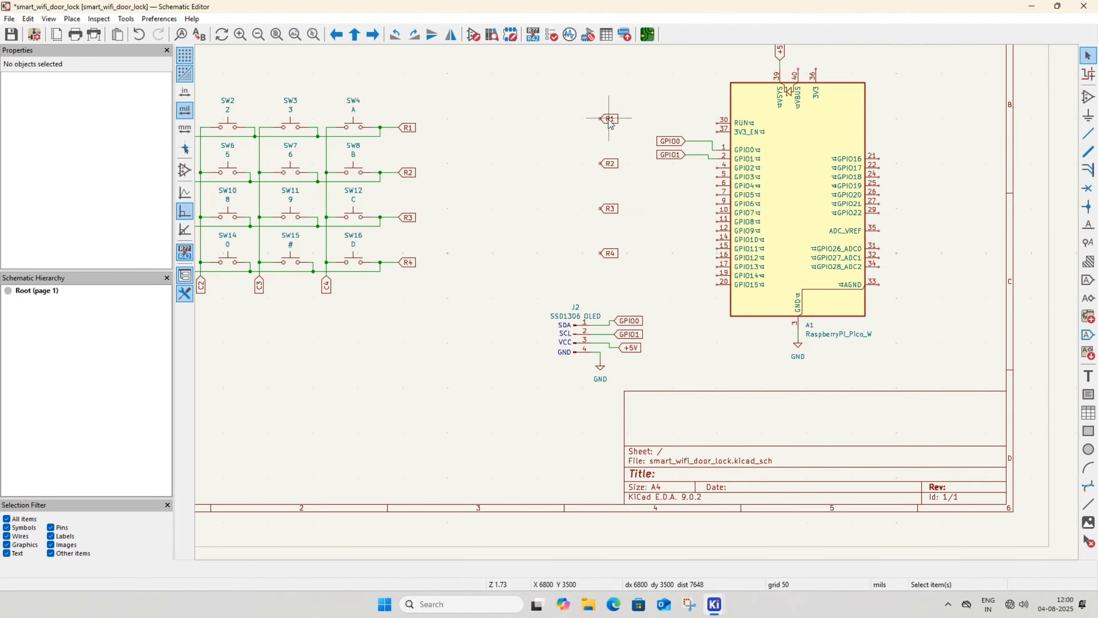
# Rotate the copied R1 and R2 labels to face the Pico W and stack them directly below the GPIO1 label
pyautogui.press('m')
pyautogui.press('r')
pyautogui.press('r')
pyautogui.click(672, 169)
pyautogui.press('m')
pyautogui.press('r')
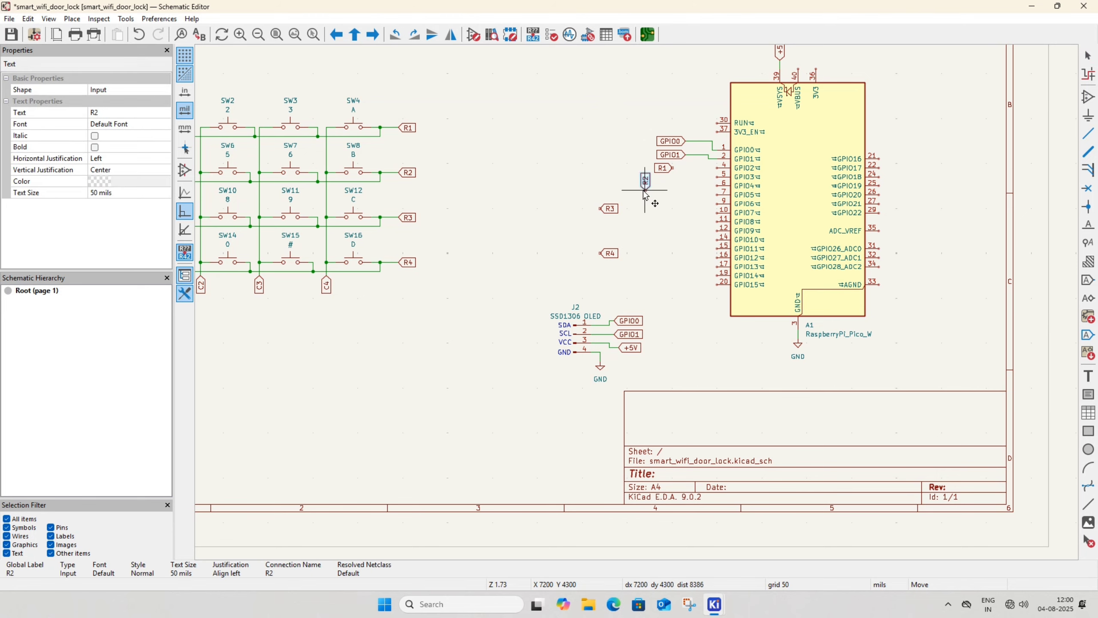
pyautogui.press('r')
pyautogui.click(672, 182)
# Rotate the copied R3 and R4 labels to face the Pico W and stack them below R2
pyautogui.press('m')
pyautogui.press('r')
pyautogui.press('r')
pyautogui.click(672, 196)
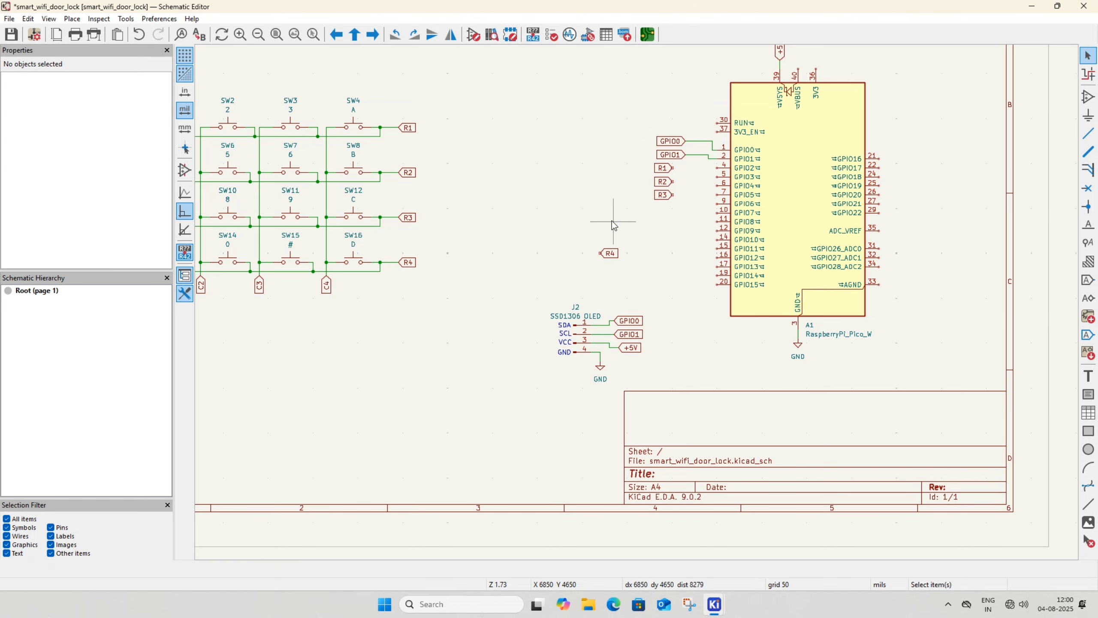
pyautogui.press('m')
pyautogui.press('r')
pyautogui.press('r')
pyautogui.click(672, 209)
# Wire labels R1, R2, R3 and R4 to Pico W pins GPIO2, GPIO3, GPIO4 and GPIO5, and save the schematic
pyautogui.scroll(3, 495, 303)
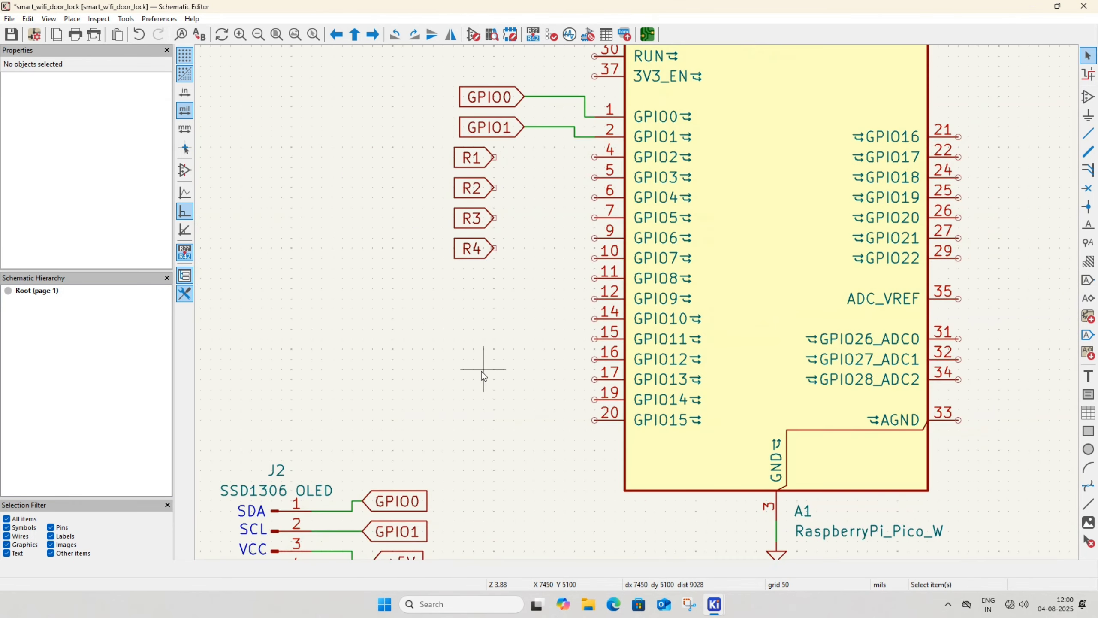
pyautogui.press('w')
pyautogui.click(547, 144)
pyautogui.press('w')
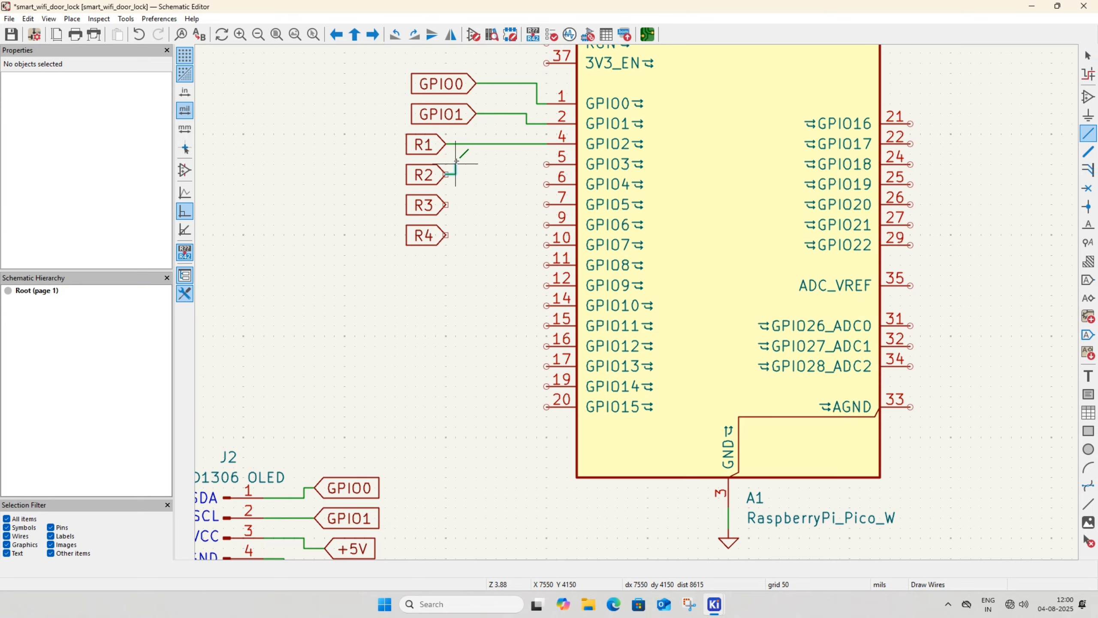
pyautogui.click(547, 164)
pyautogui.press('w')
pyautogui.click(546, 185)
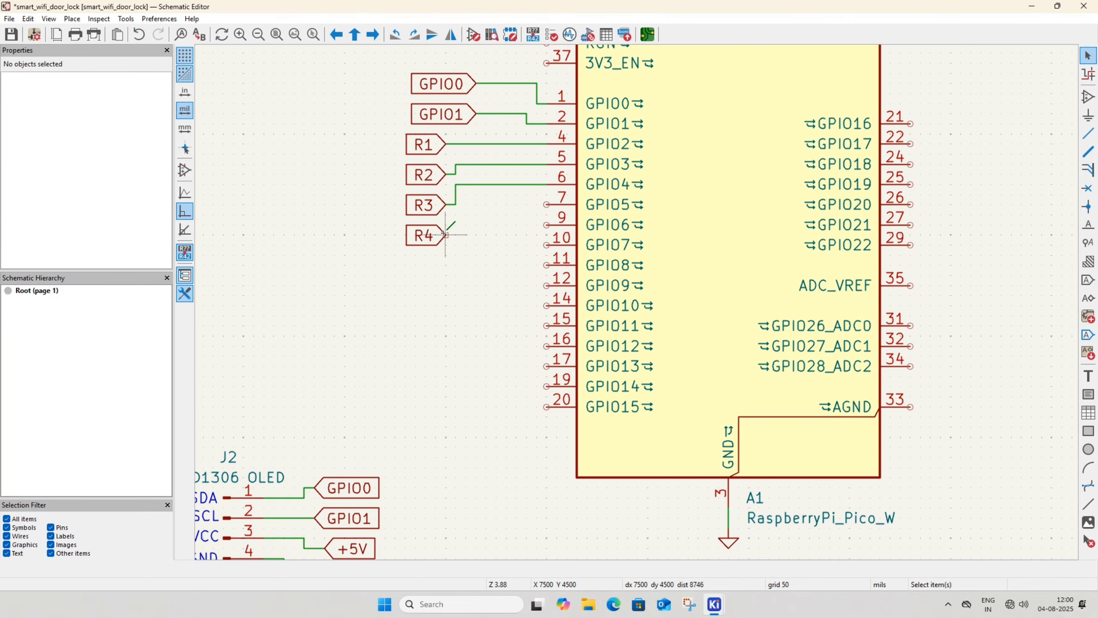
pyautogui.press('w')
pyautogui.click(547, 205)
pyautogui.press('Escape')
pyautogui.hotkey('ctrl', 's')
# Duplicate the column labels C1 to C4, rotate them to face the Pico W and place them beside its GPIO labels
pyautogui.scroll(-3, 638, 303)
pyautogui.moveTo(483, 320); pyautogui.dragTo(624, 280, button='middle')
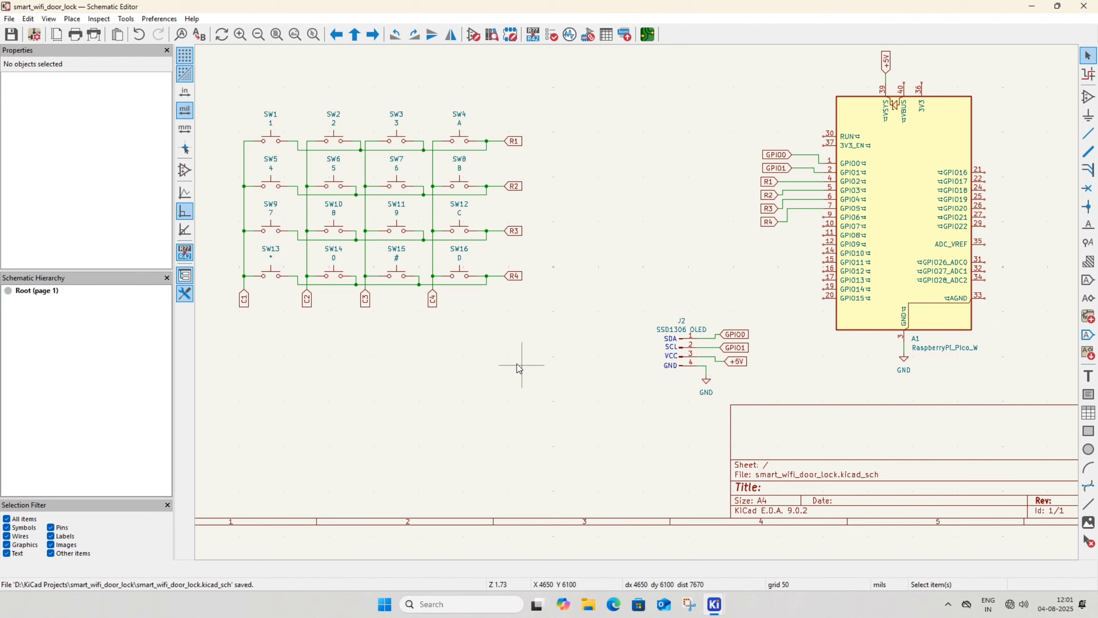
pyautogui.moveTo(234, 292); pyautogui.dragTo(460, 330)
pyautogui.hotkey('ctrl', 'd')
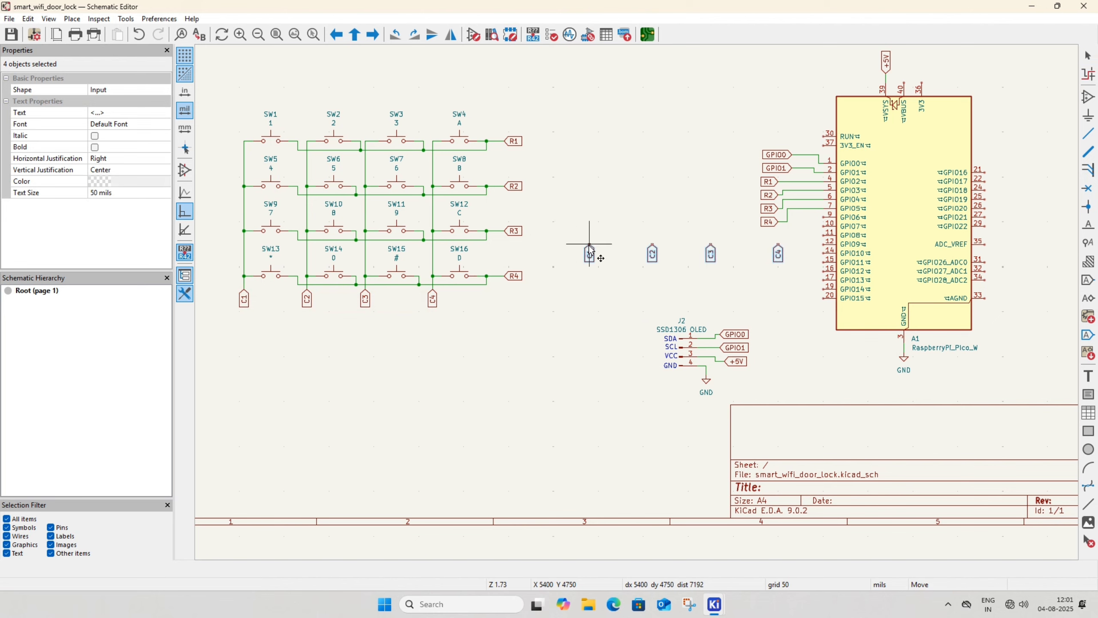
pyautogui.press('r')
pyautogui.press('r')
pyautogui.press('r')
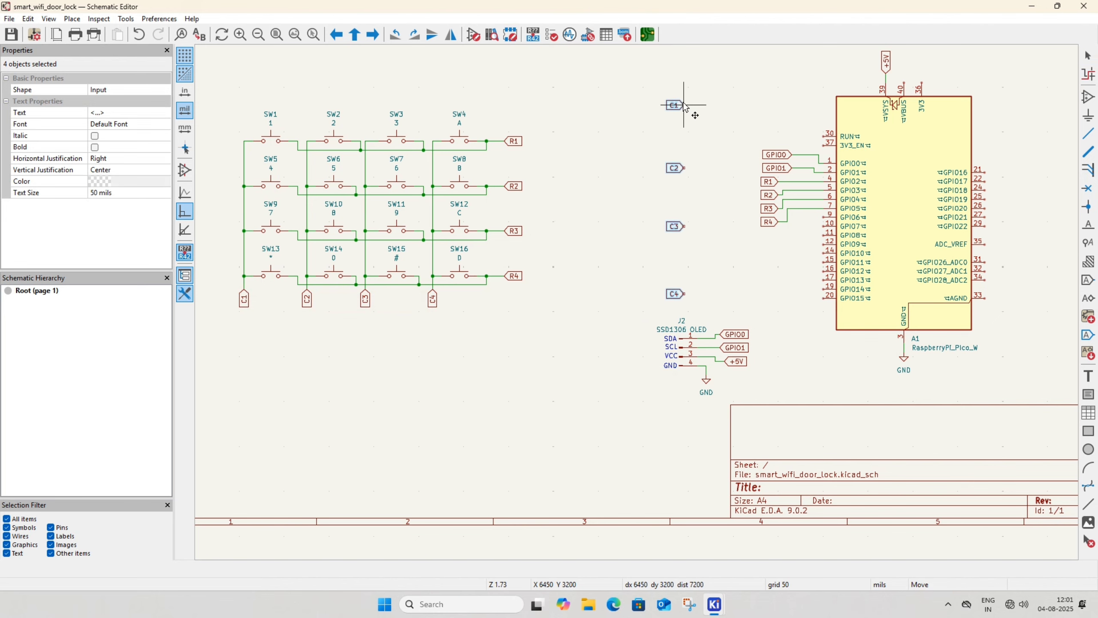
pyautogui.click(714, 87)
# Move the copied labels C1, C2, C3 and C4 into a stack directly below the R4 label at the Pico W
pyautogui.moveTo(782, 312); pyautogui.dragTo(613, 284, button='middle')
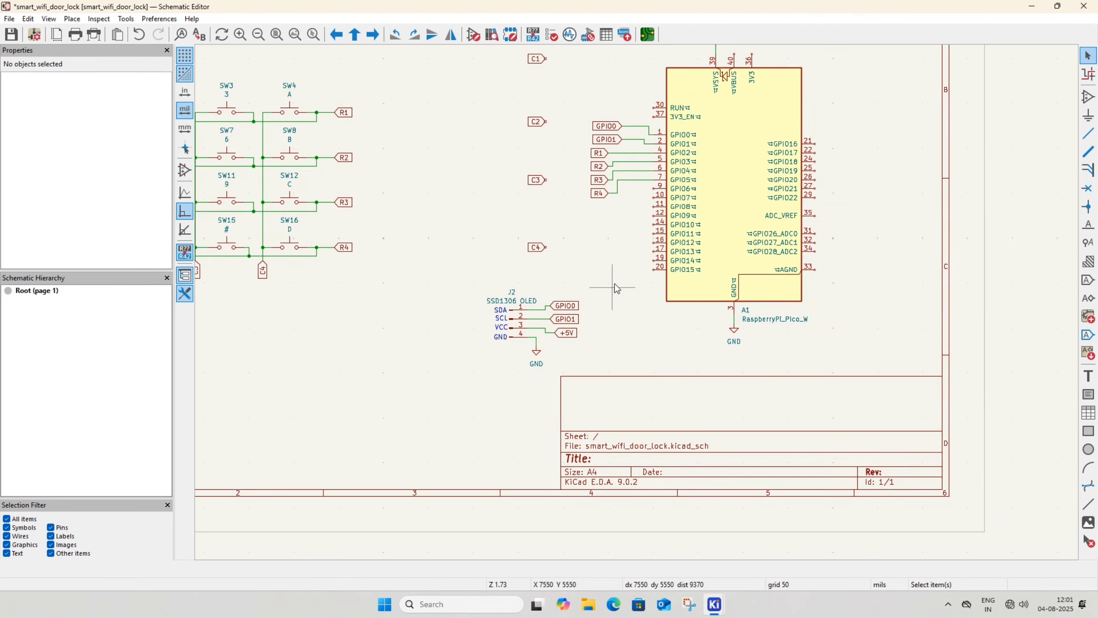
pyautogui.press('m')
pyautogui.click(608, 207)
pyautogui.press('m')
pyautogui.click(608, 220)
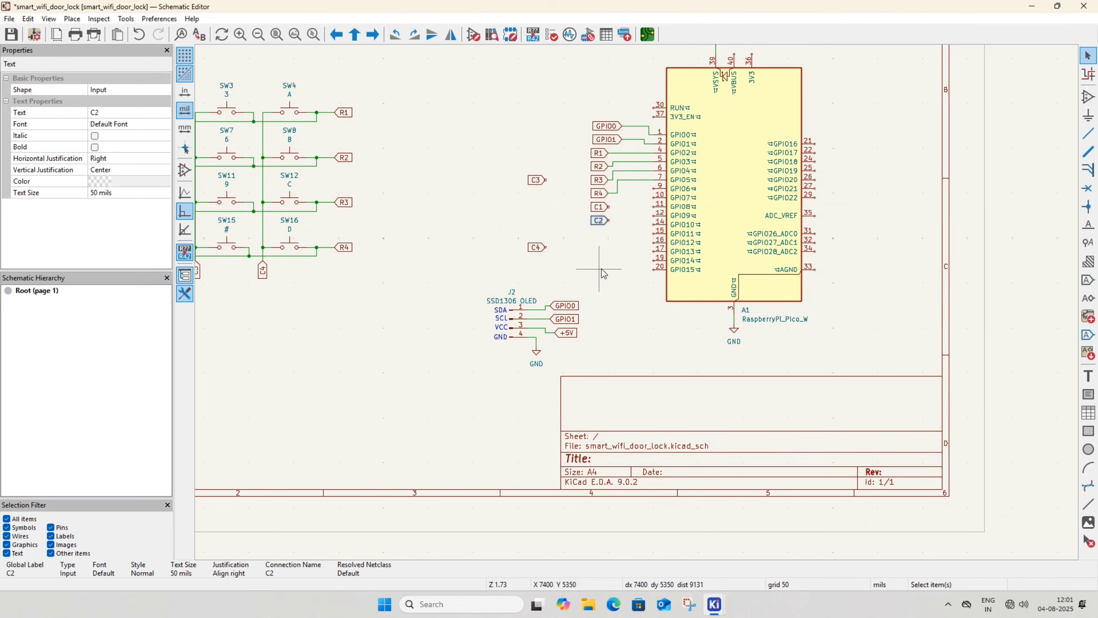
pyautogui.press('m')
pyautogui.click(607, 234)
pyautogui.press('m')
pyautogui.click(607, 251)
# Wire labels C1, C2, C3 and C4 to Pico W pins GPIO6, GPIO7, GPIO8 and GPIO9, and save the schematic
pyautogui.scroll(2, 775, 151)
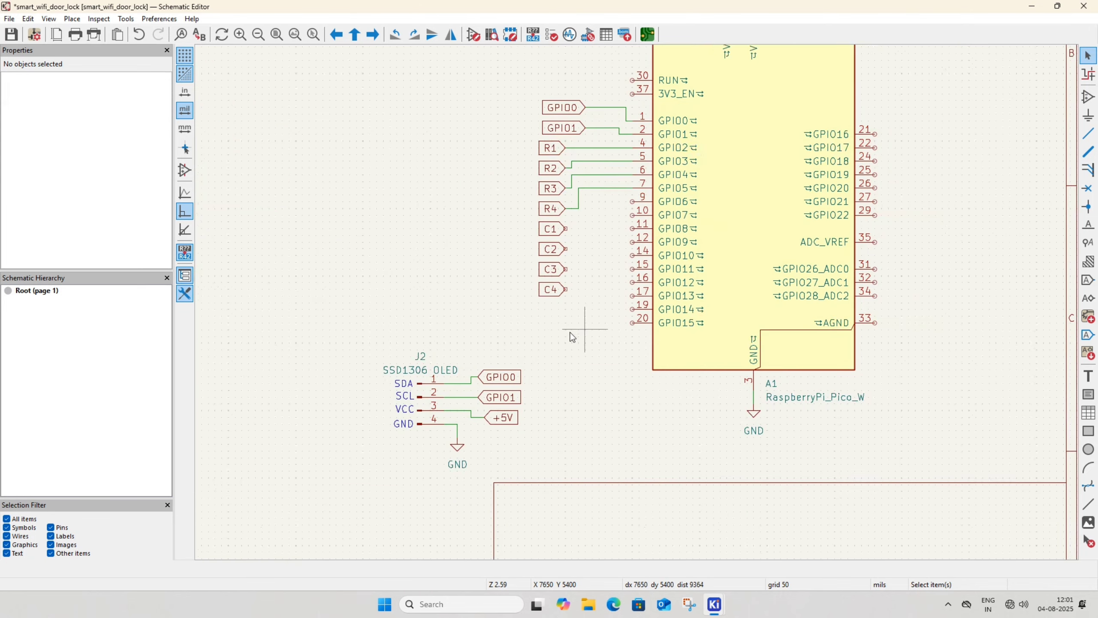
pyautogui.press('w')
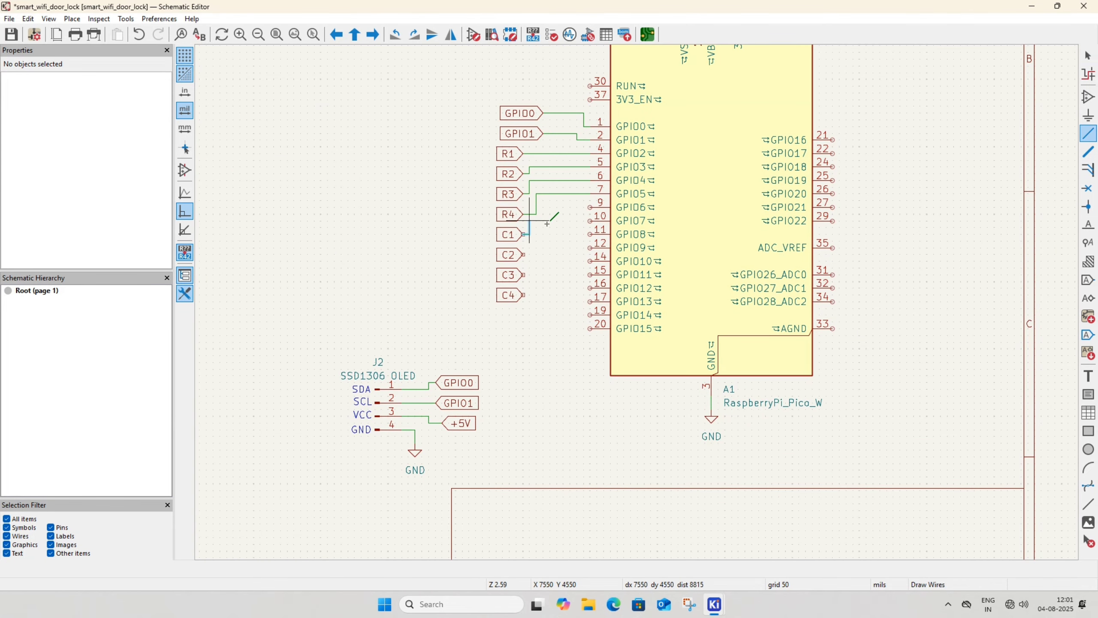
pyautogui.click(590, 207)
pyautogui.click(524, 255)
pyautogui.click(590, 220)
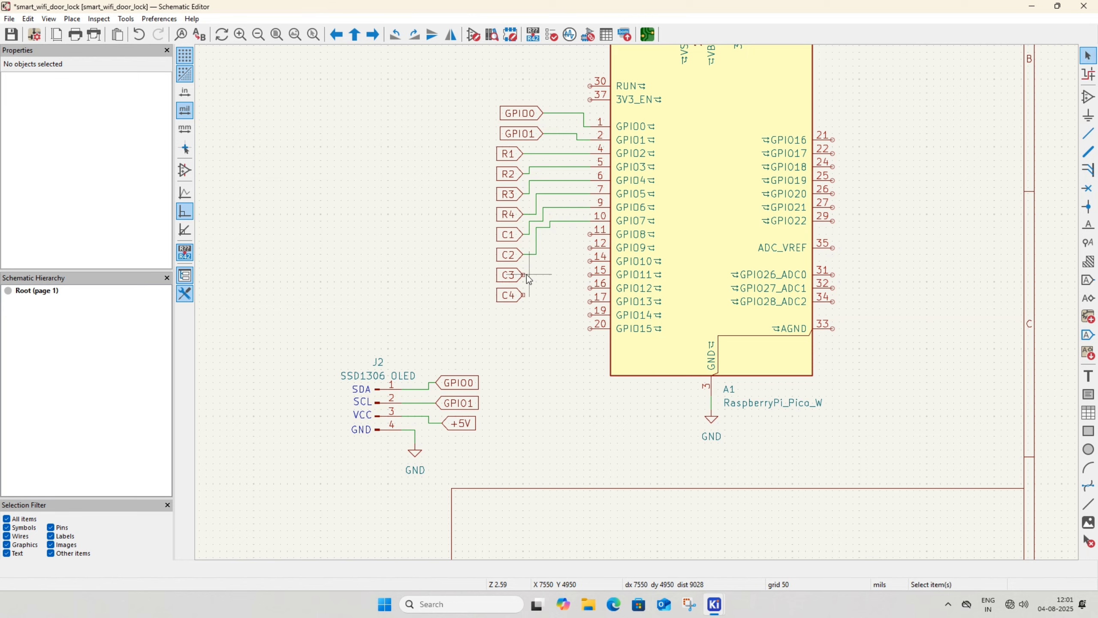
pyautogui.click(524, 274)
pyautogui.click(590, 234)
pyautogui.click(524, 295)
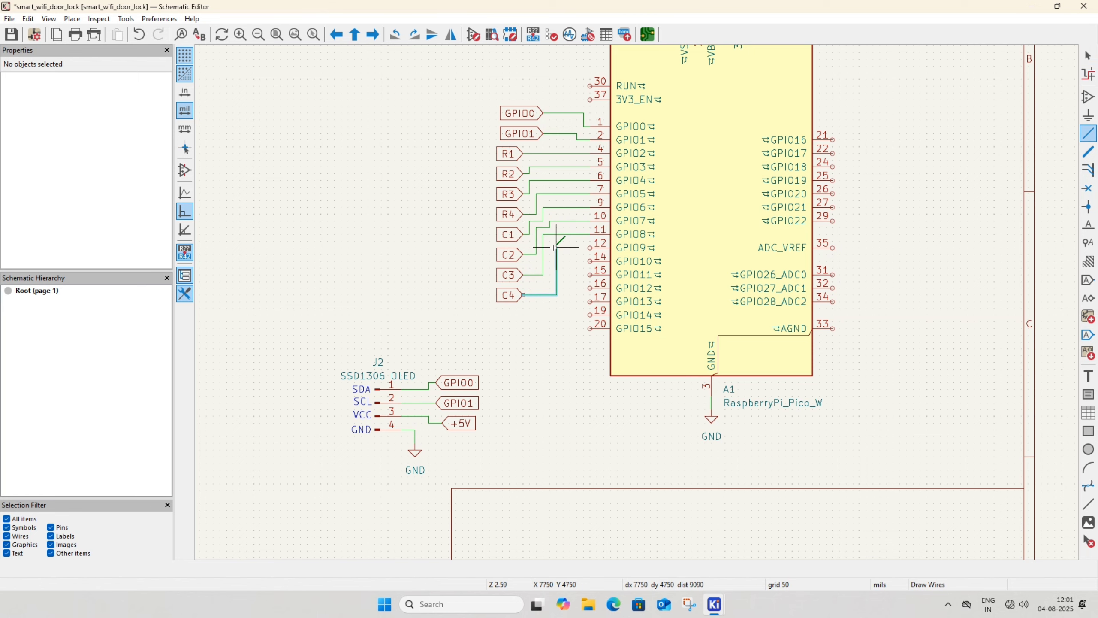
pyautogui.click(589, 248)
pyautogui.hotkey('ctrl', 's')
pyautogui.press('Escape')
# Move the whole keypad matrix up and slightly left, closer beneath the power supply circuit
pyautogui.scroll(-4, 525, 359)
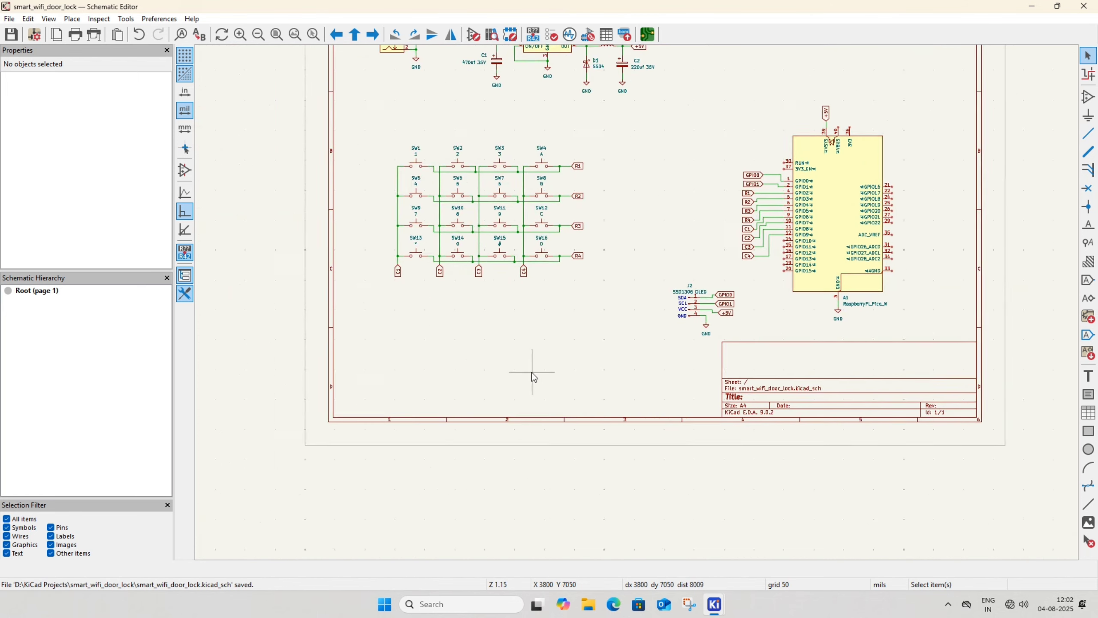
pyautogui.moveTo(485, 437); pyautogui.dragTo(482, 428, button='middle')
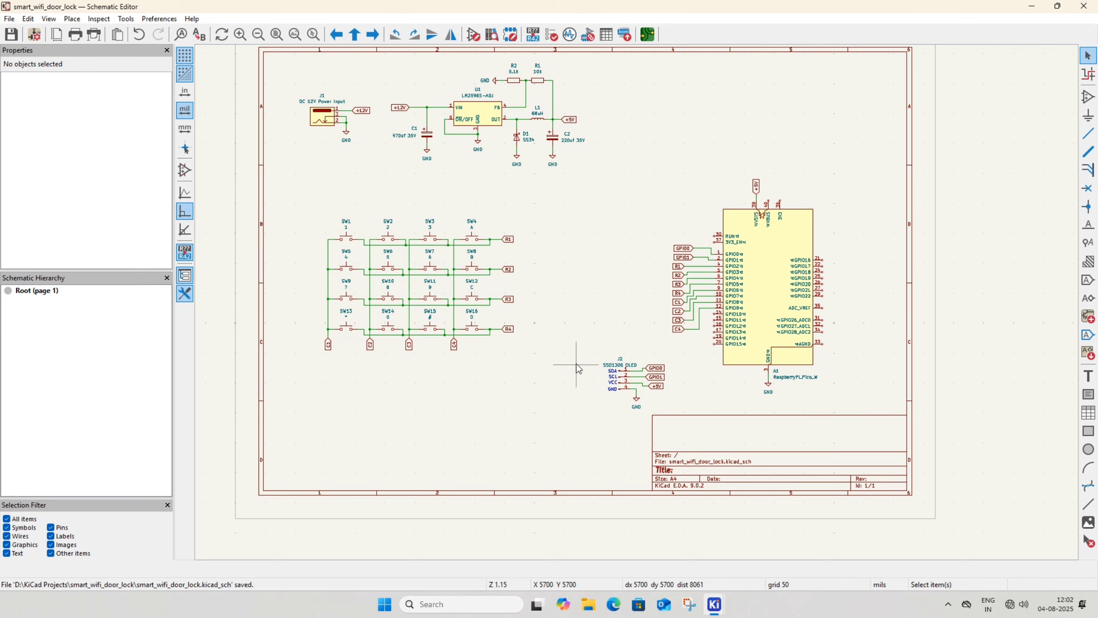
pyautogui.moveTo(354, 239); pyautogui.dragTo(528, 383)
pyautogui.press('m')
pyautogui.click(480, 299)
pyautogui.click(515, 373)
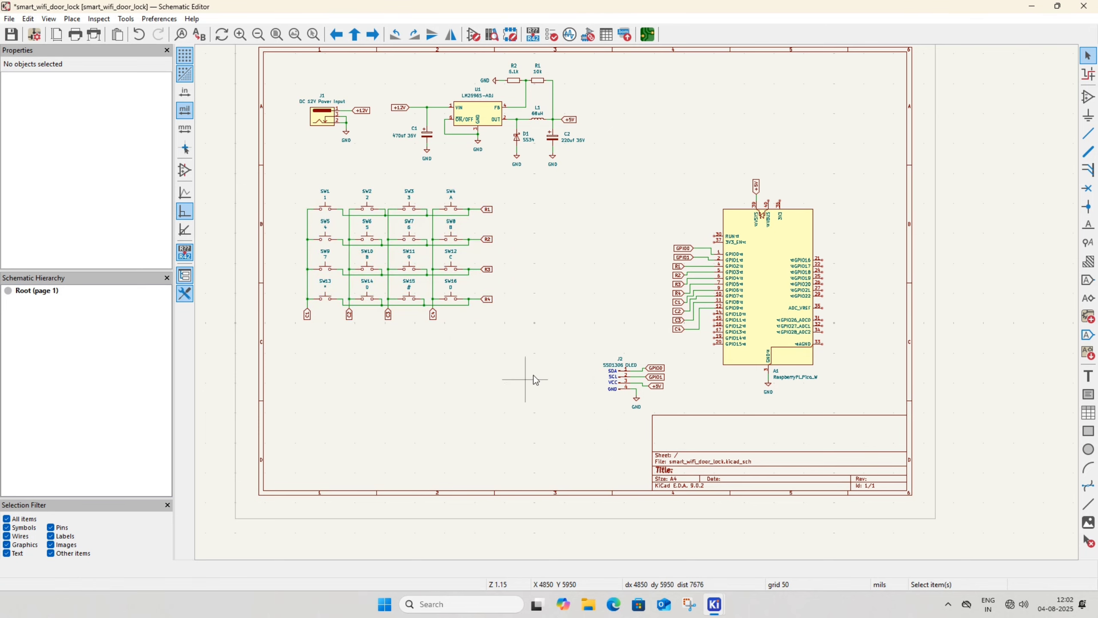
# Move the OLED connector J2 with its labels up into the space between the keypad and the Pico W
pyautogui.moveTo(579, 335); pyautogui.dragTo(679, 406)
pyautogui.press('m')
pyautogui.click(601, 257)
pyautogui.click(608, 372)
# Move the Pico W with its labels and power symbols to the upper right corner of the sheet
pyautogui.moveTo(612, 367)
pyautogui.mouseDown(button='middle')
pyautogui.moveTo(581, 363)
pyautogui.moveTo(598, 363)
pyautogui.mouseUp(button='middle')
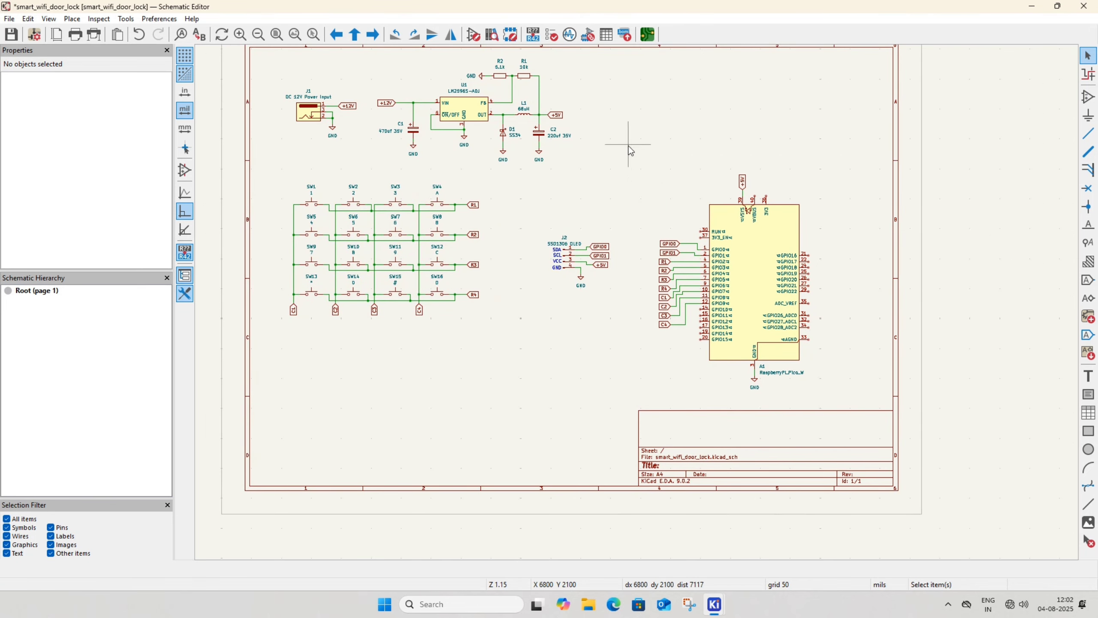
pyautogui.moveTo(628, 145); pyautogui.dragTo(829, 394)
pyautogui.press('m')
pyautogui.moveTo(813, 223); pyautogui.dragTo(799, 293, button='middle')
pyautogui.click(841, 292)
pyautogui.click(630, 393)
# Move the OLED connector J2 with its labels up beside the regulator circuit, between it and the Pico W
pyautogui.moveTo(520, 278); pyautogui.dragTo(600, 361)
pyautogui.press('m')
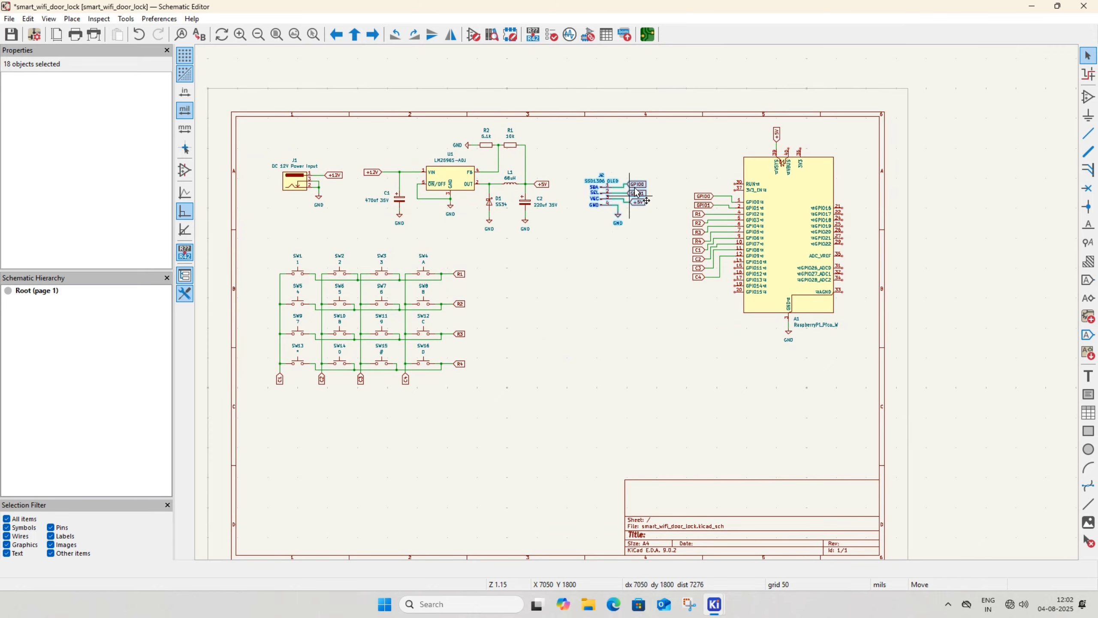
pyautogui.moveTo(635, 187); pyautogui.dragTo(646, 173)
pyautogui.click(557, 259)
# Move the whole keypad matrix to the area beneath the Pico W, just above the title block
pyautogui.moveTo(303, 276); pyautogui.dragTo(312, 197, button='middle')
pyautogui.moveTo(276, 160); pyautogui.dragTo(795, 370)
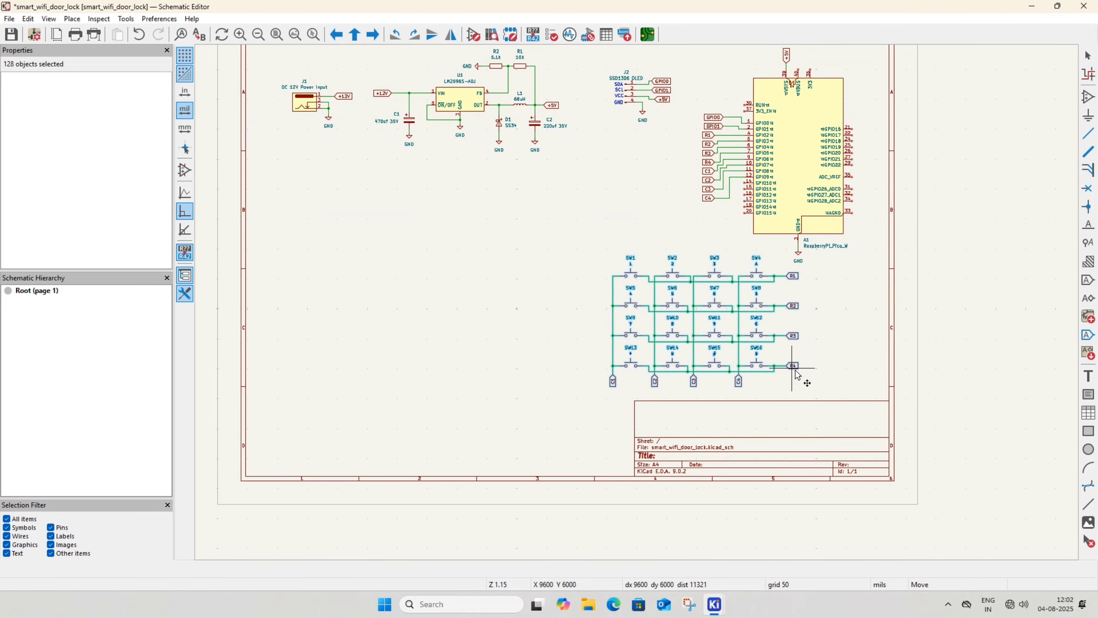
pyautogui.click(798, 376)
# Place an input-shaped global label GPIO15 in the empty lower-left area of the sheet
pyautogui.moveTo(360, 310); pyautogui.dragTo(422, 324, button='middle')
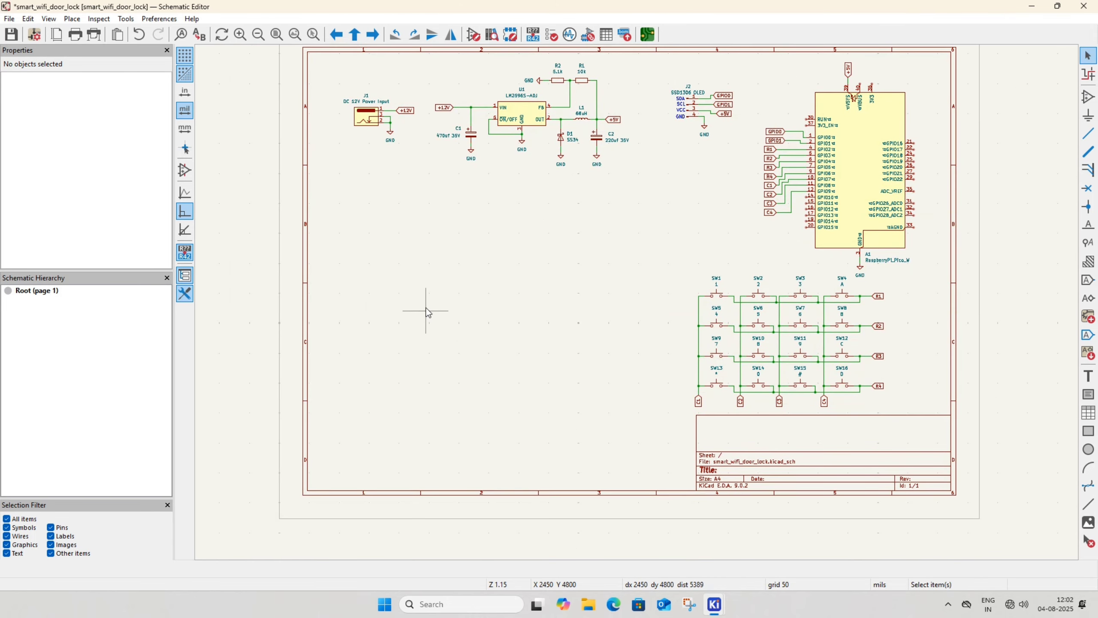
pyautogui.moveTo(355, 319); pyautogui.dragTo(461, 329, button='middle')
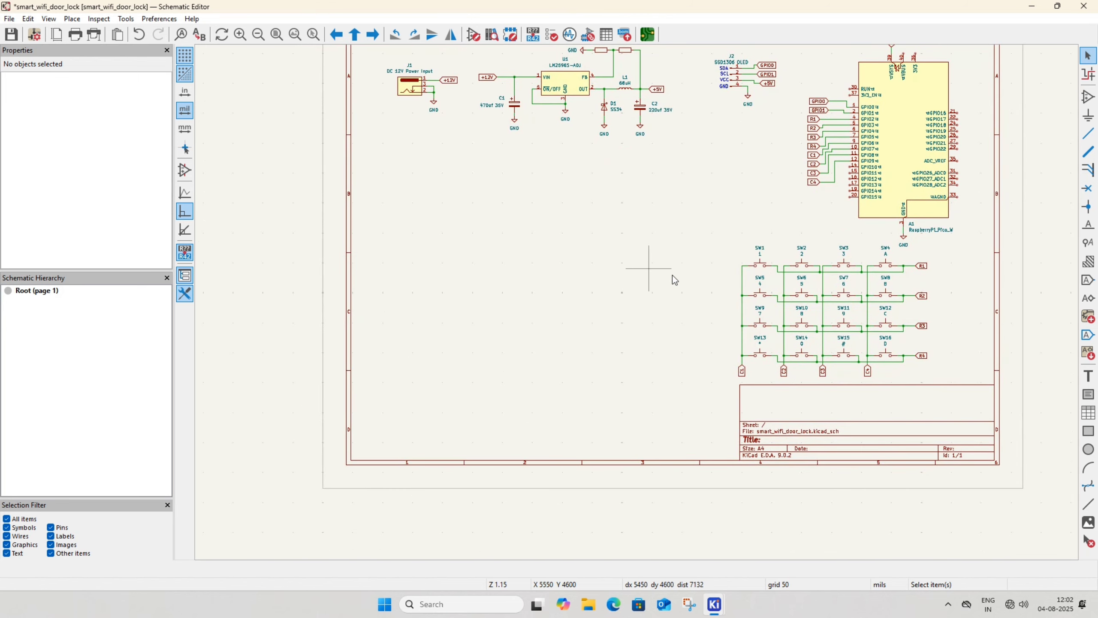
pyautogui.click(1087, 279)
pyautogui.click(557, 262)
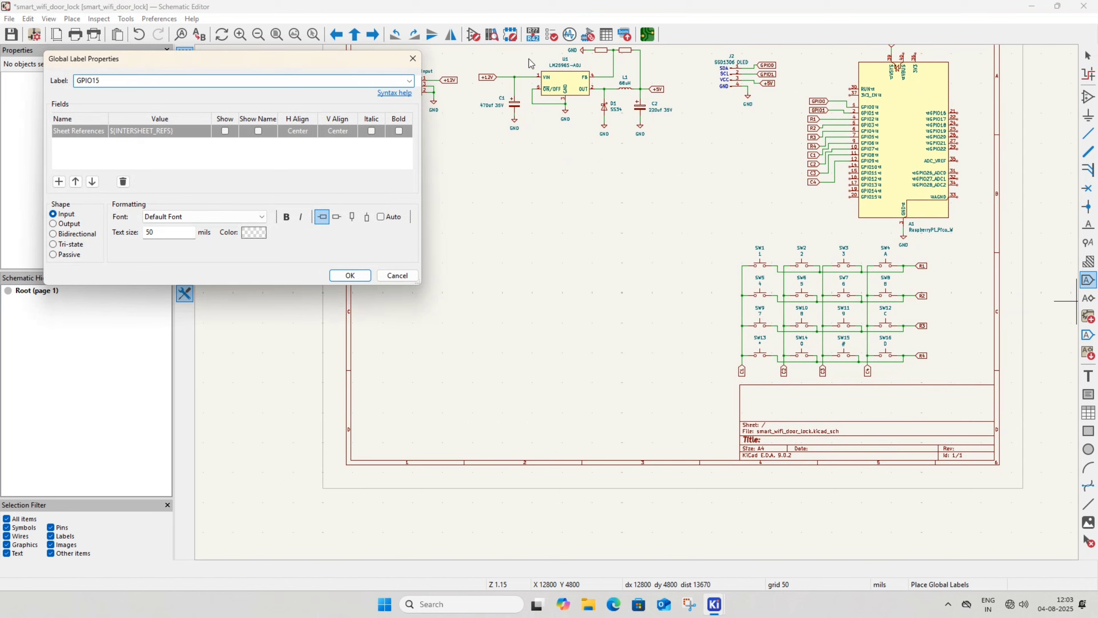
pyautogui.click(350, 275)
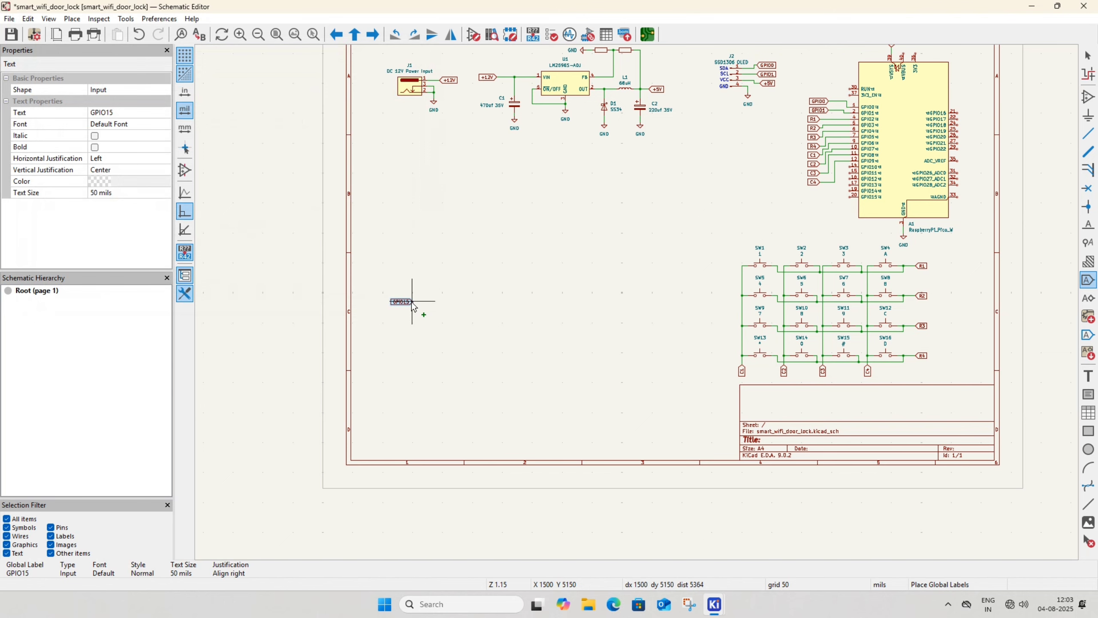
pyautogui.click(412, 305)
pyautogui.press('Escape')
# Duplicate the GPIO15 label beside the Pico W, wire the copy to the GPIO15 pin, and save the schematic
pyautogui.click(405, 304)
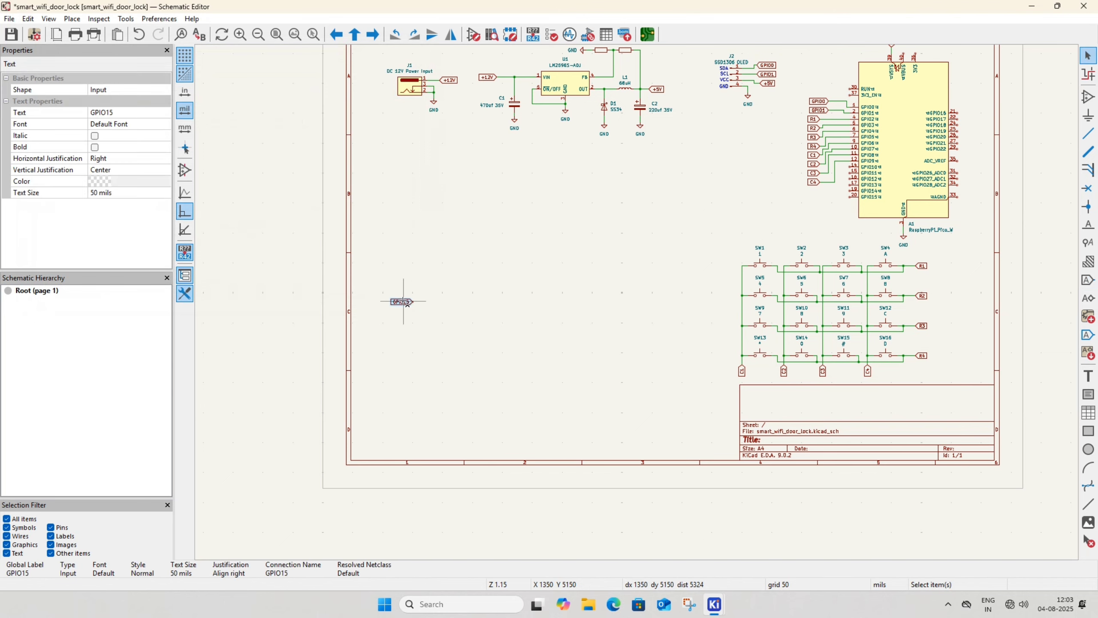
pyautogui.hotkey('ctrl', 'd')
pyautogui.moveTo(646, 233); pyautogui.dragTo(450, 264, button='middle')
pyautogui.scroll(6, 679, 252)
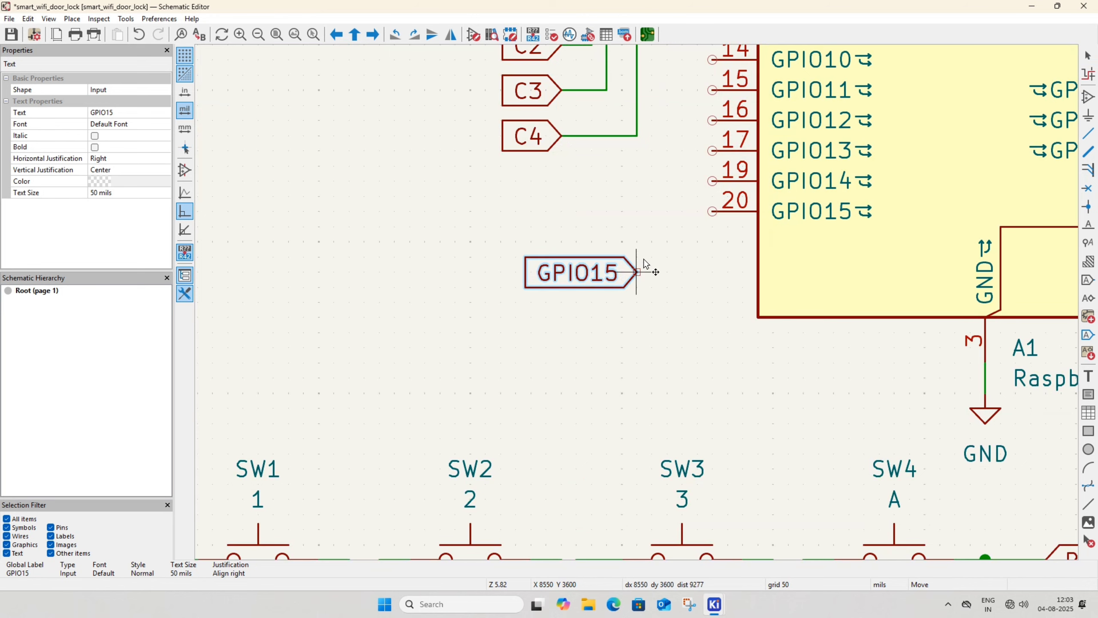
pyautogui.click(627, 217)
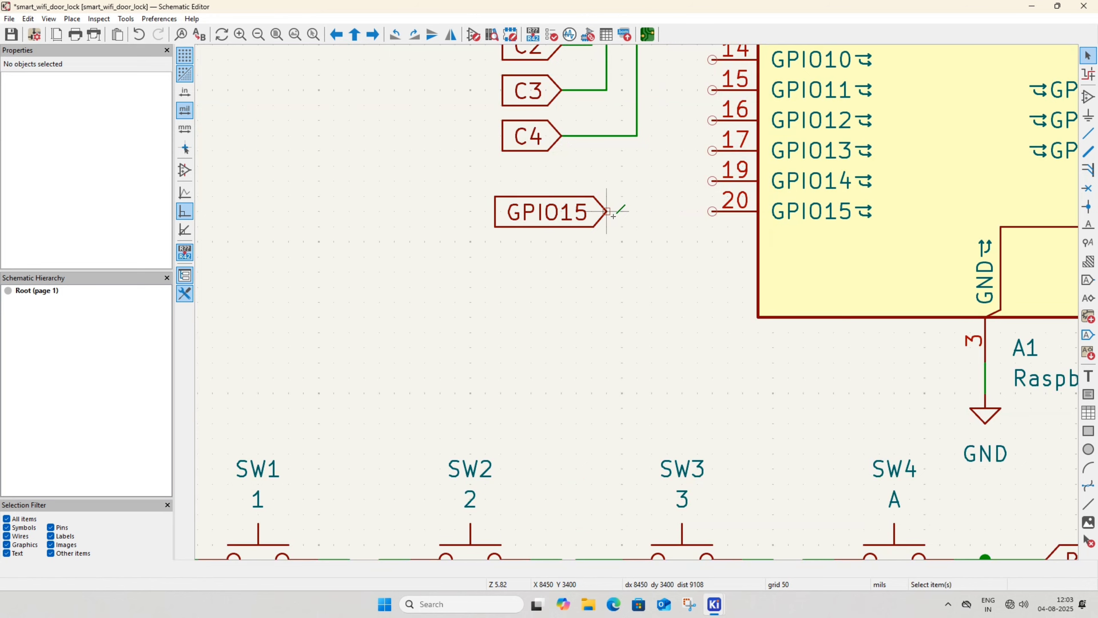
pyautogui.click(712, 211)
pyautogui.press('Escape')
pyautogui.hotkey('ctrl', 's')
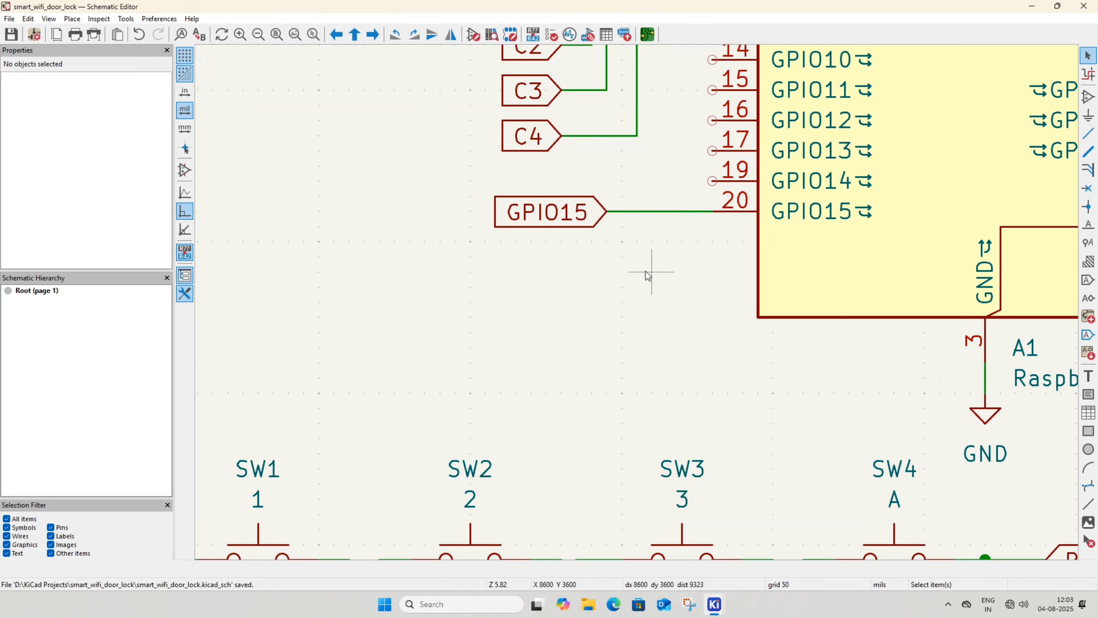
# Duplicate the 10k resistor R1 and place the copy just right of the standalone GPIO15 label
pyautogui.scroll(-5, 649, 275)
pyautogui.scroll(-2, 568, 324)
pyautogui.moveTo(552, 326); pyautogui.dragTo(659, 262, button='middle')
pyautogui.moveTo(500, 323); pyautogui.dragTo(652, 257, button='middle')
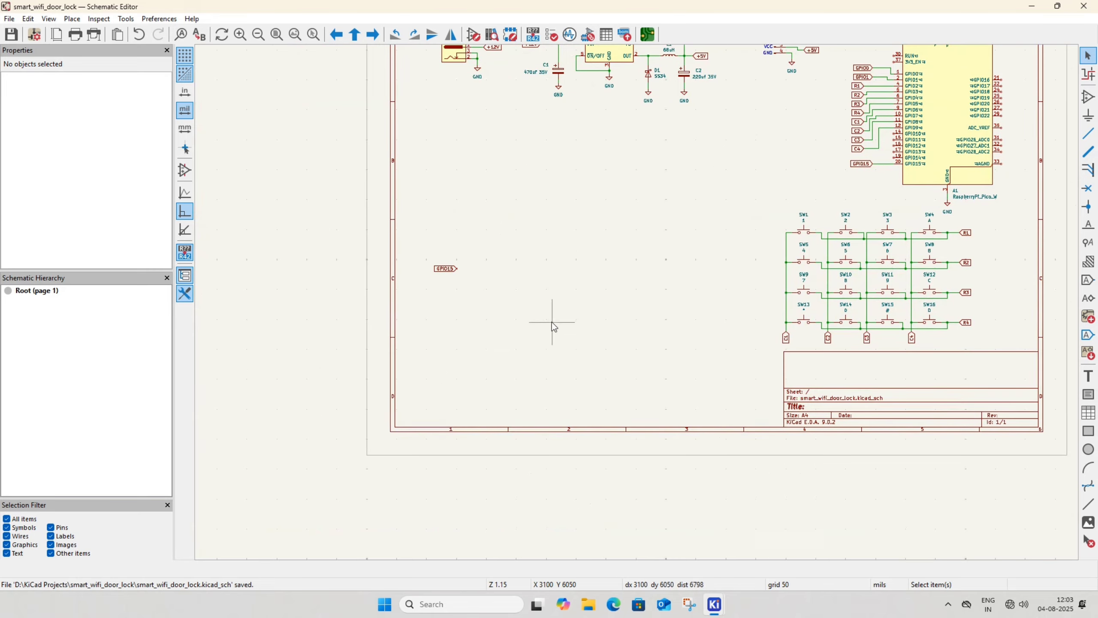
pyautogui.moveTo(671, 296); pyautogui.dragTo(664, 358, button='middle')
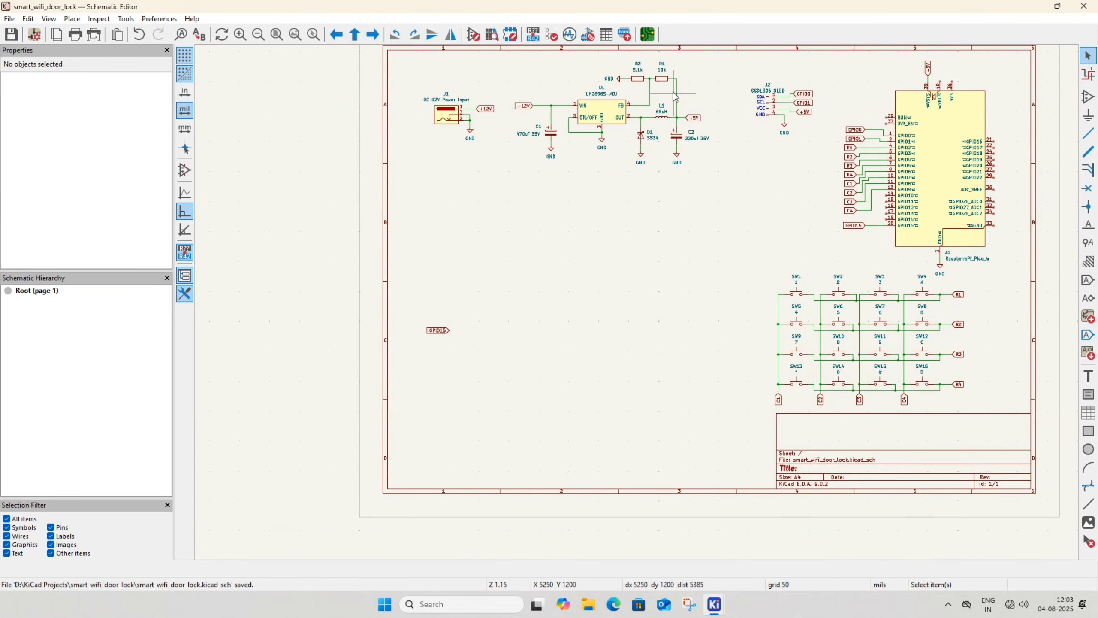
pyautogui.click(664, 82)
pyautogui.hotkey('ctrl', 'd')
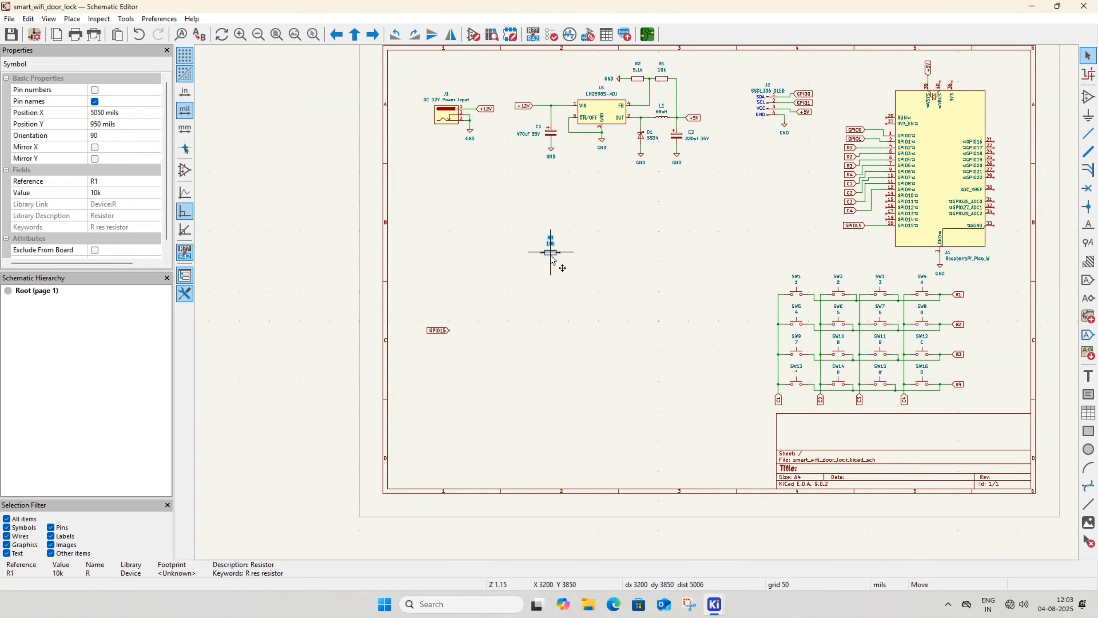
pyautogui.scroll(2, 488, 351)
pyautogui.moveTo(635, 300); pyautogui.dragTo(578, 260, button='middle')
pyautogui.scroll(1, 579, 264)
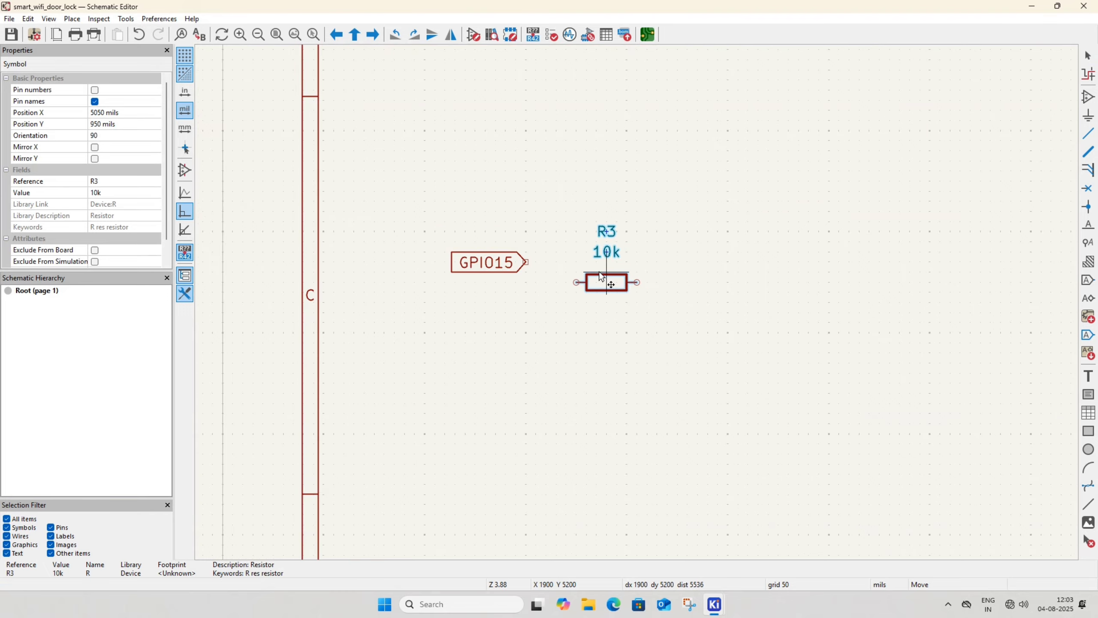
pyautogui.click(580, 263)
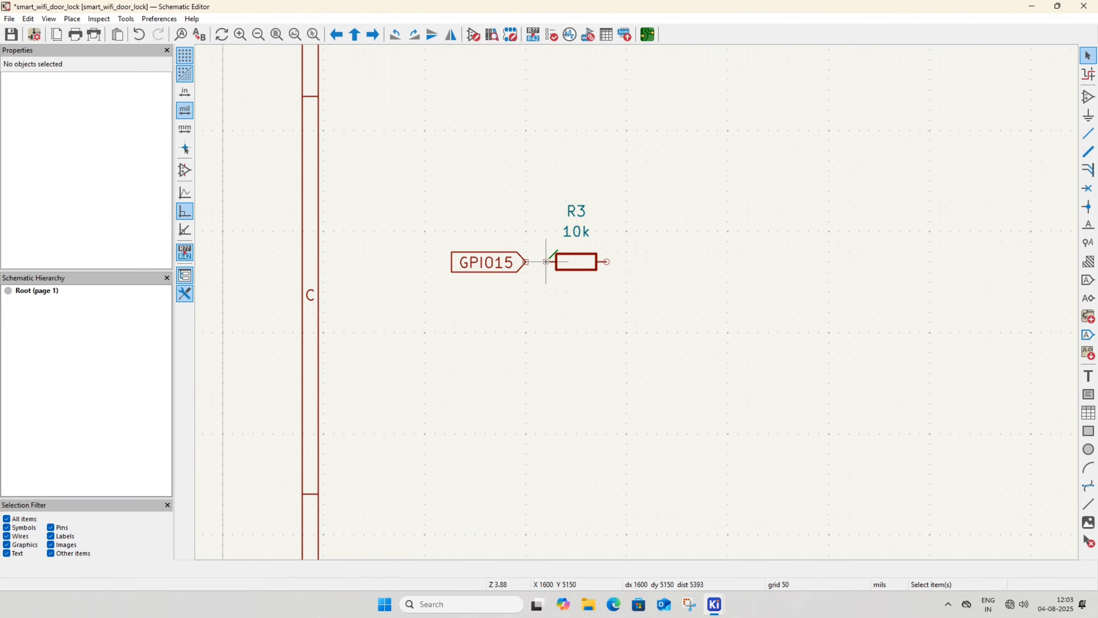
# Wire the near end of the new resistor to the GPIO15 label
pyautogui.press('w')
pyautogui.click(525, 262)
pyautogui.press('Escape')
# Set the value of resistor R3 to 5k and save the schematic
pyautogui.click(591, 262)
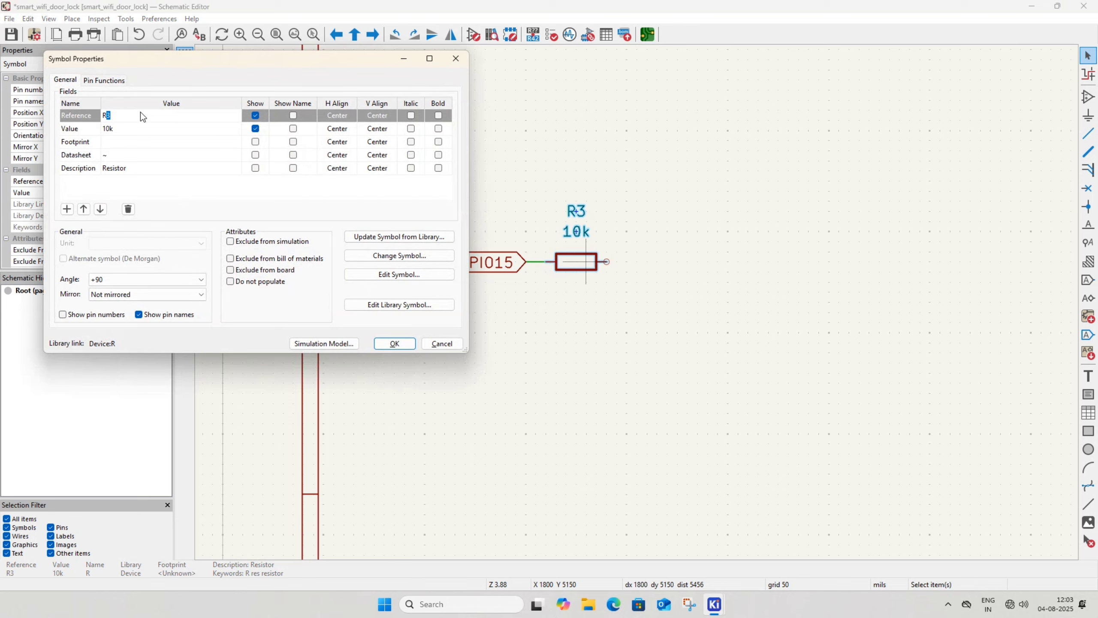
pyautogui.click(131, 129)
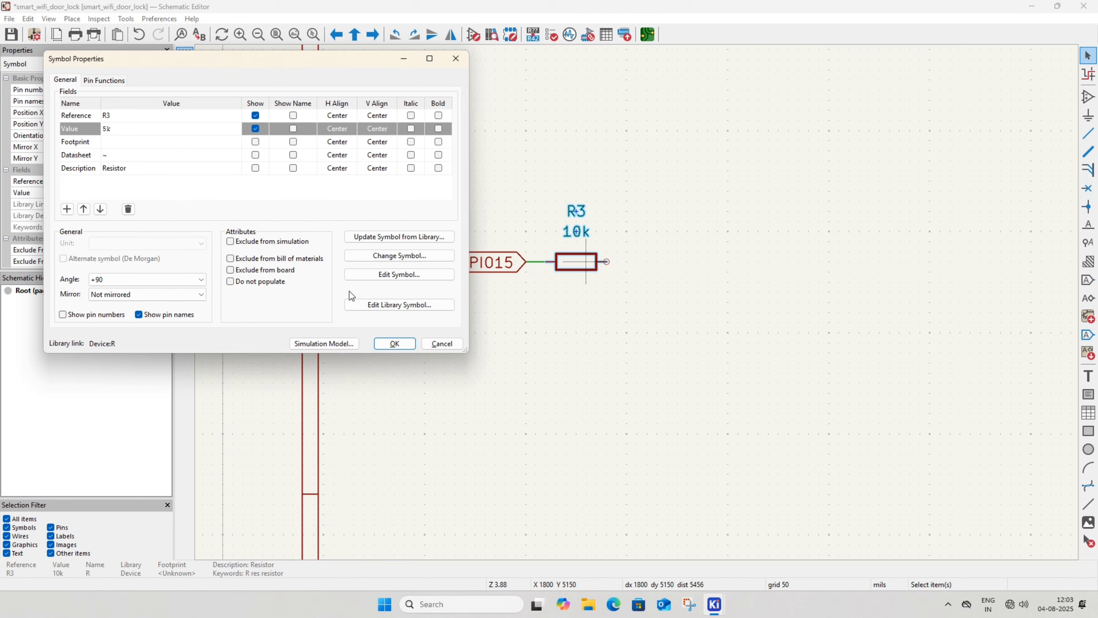
pyautogui.click(394, 344)
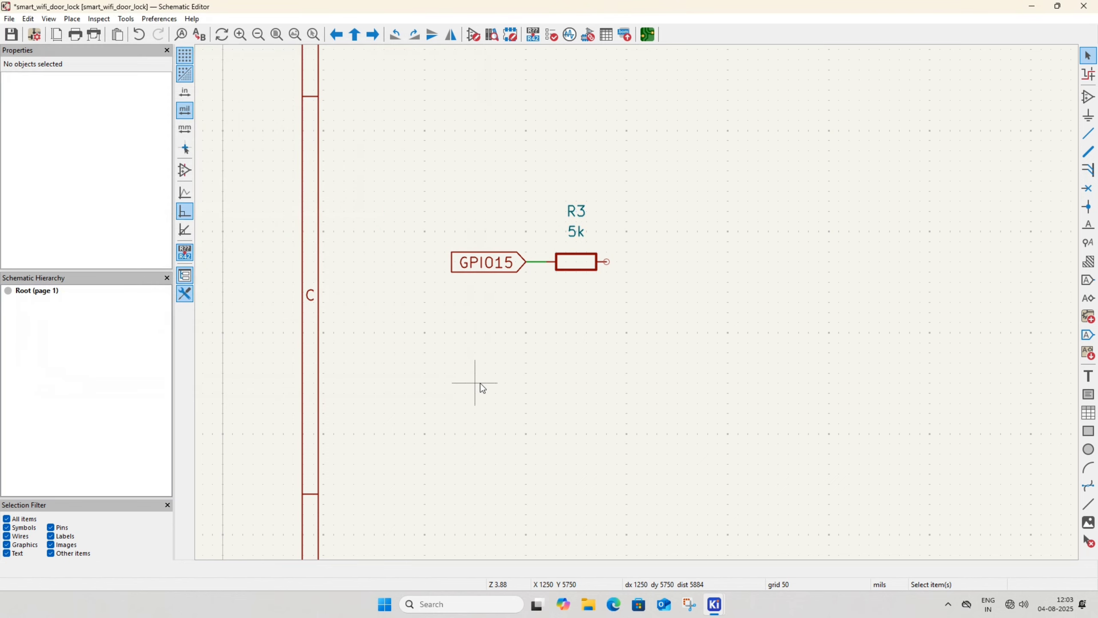
pyautogui.hotkey('ctrl', 's')
# Search the symbol library for bc547 and select the BC547 transistor for placement
pyautogui.scroll(-2, 514, 391)
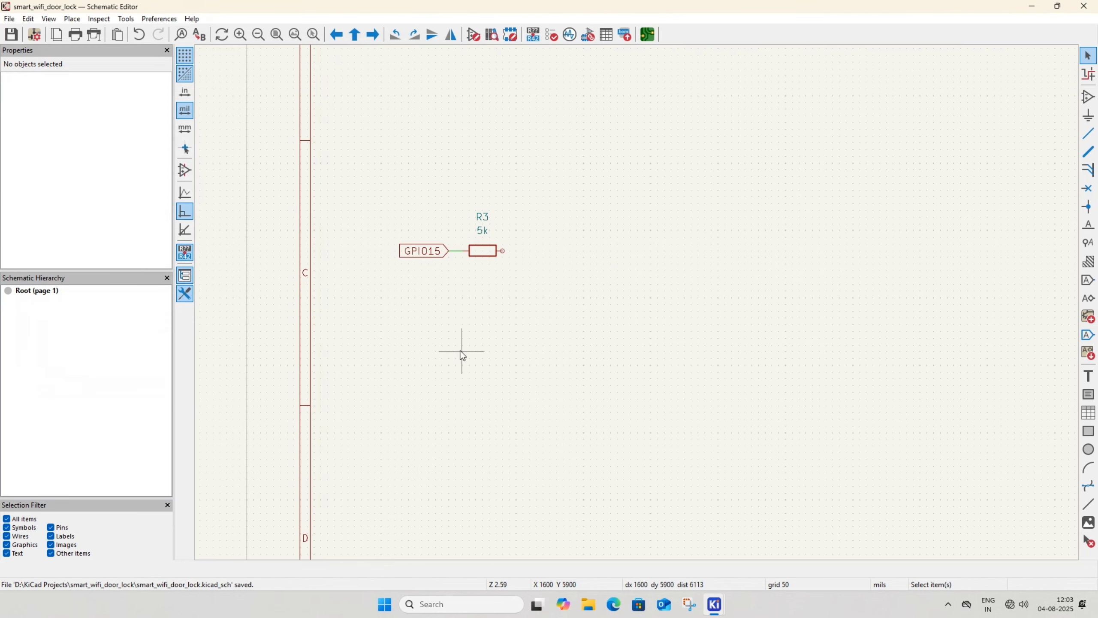
pyautogui.hscroll(2, 490, 380)
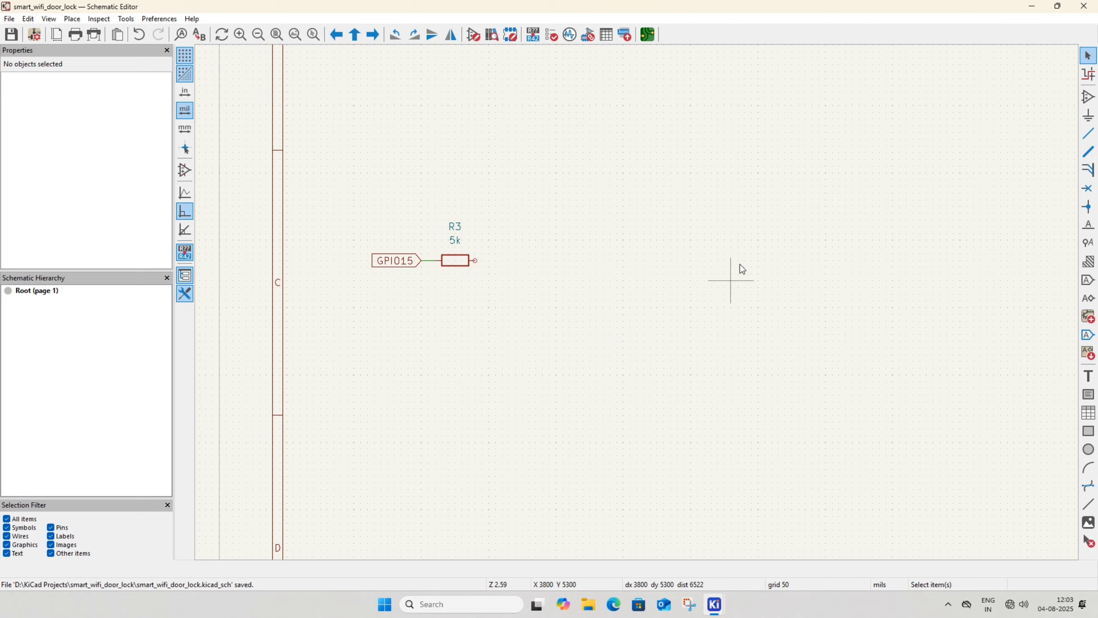
pyautogui.click(1087, 97)
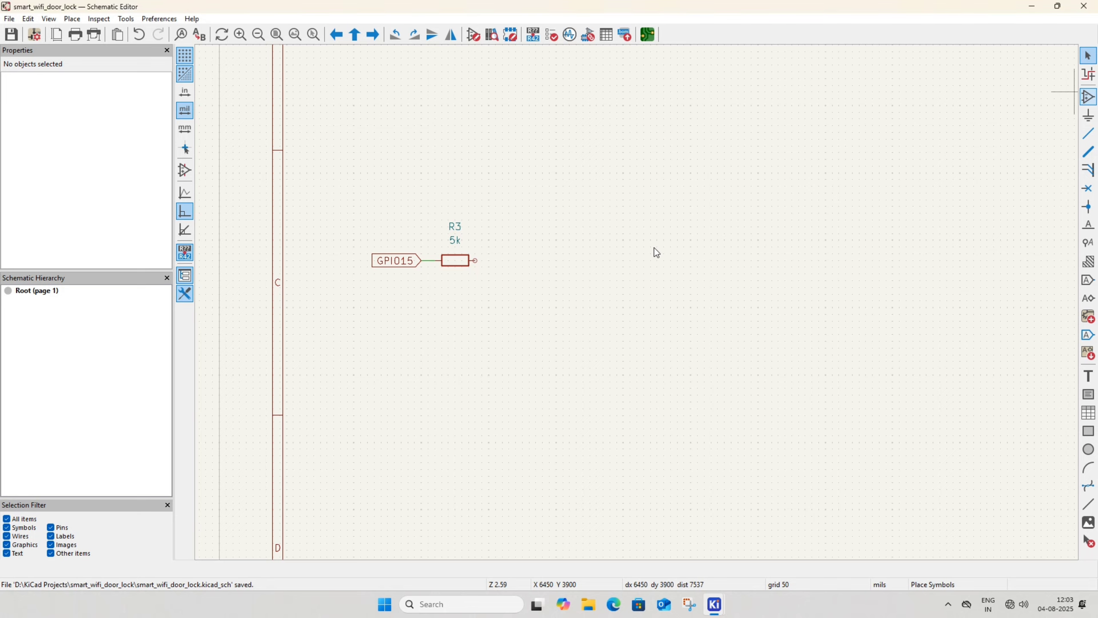
pyautogui.click(656, 252)
pyautogui.write('b')
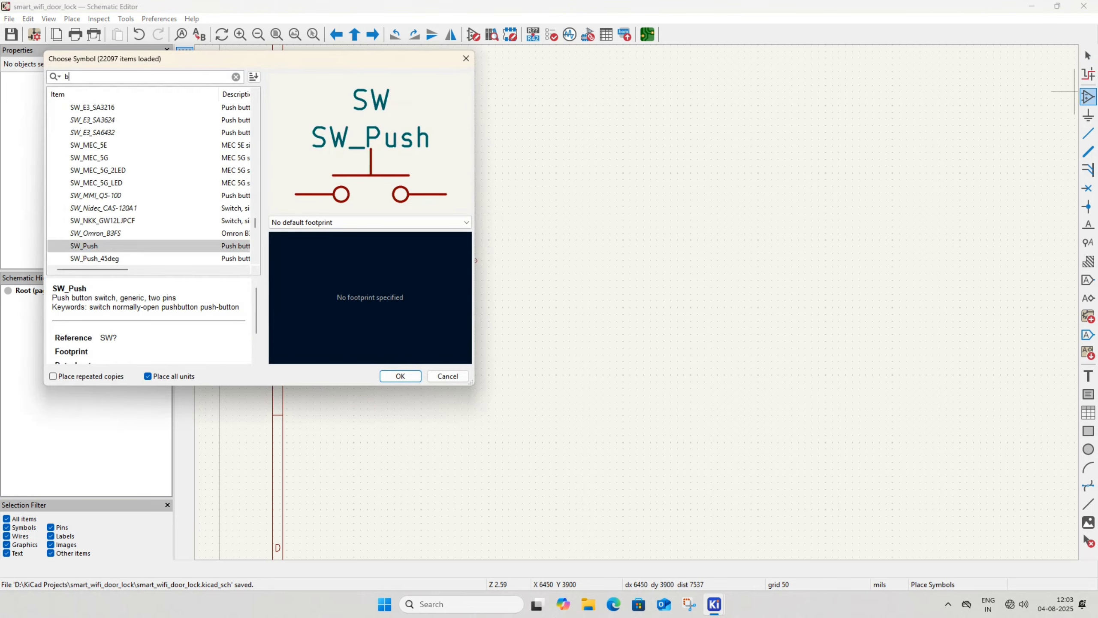
pyautogui.write('c547')
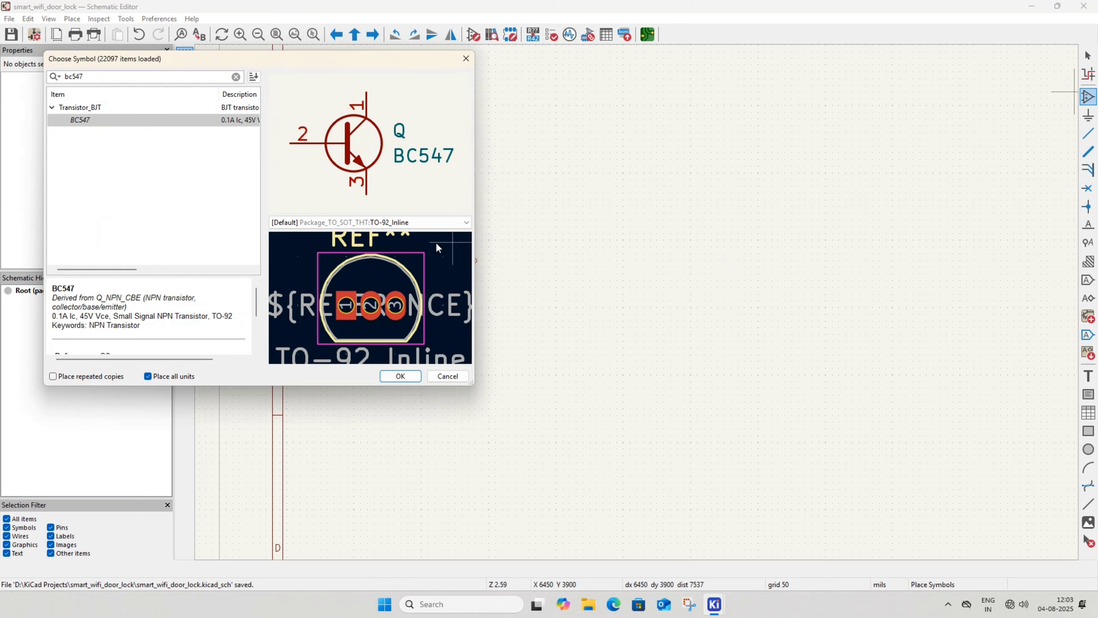
pyautogui.click(183, 120)
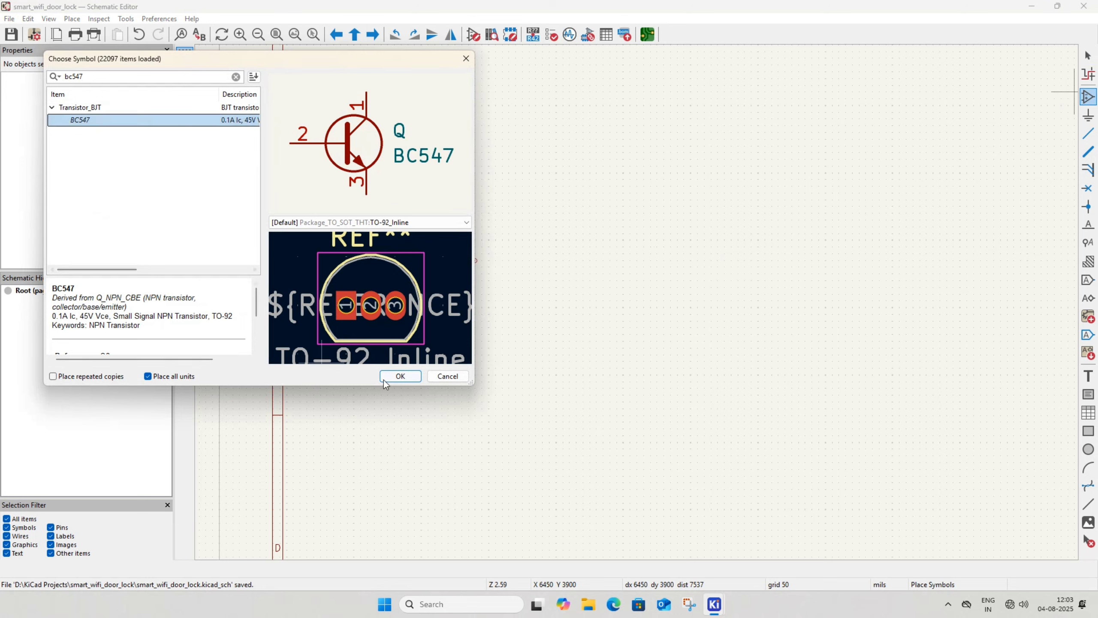
# Place the BC547 transistor beside R3 with its base level with the resistor, and wire R3 to the base
pyautogui.click(397, 375)
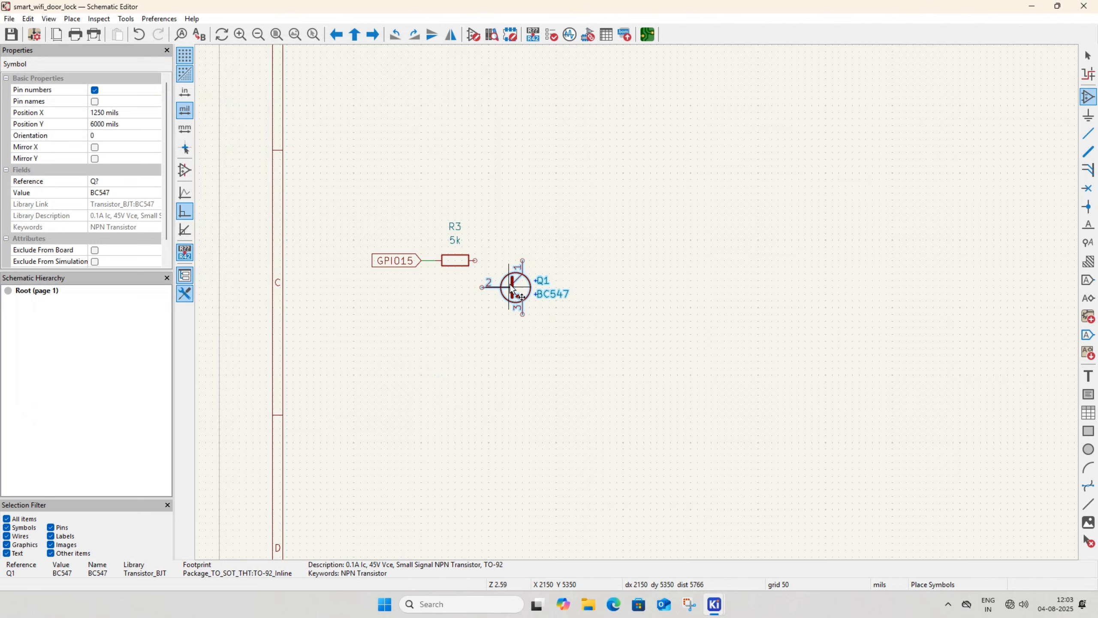
pyautogui.click(520, 266)
pyautogui.press('Escape')
pyautogui.scroll(3, 608, 330)
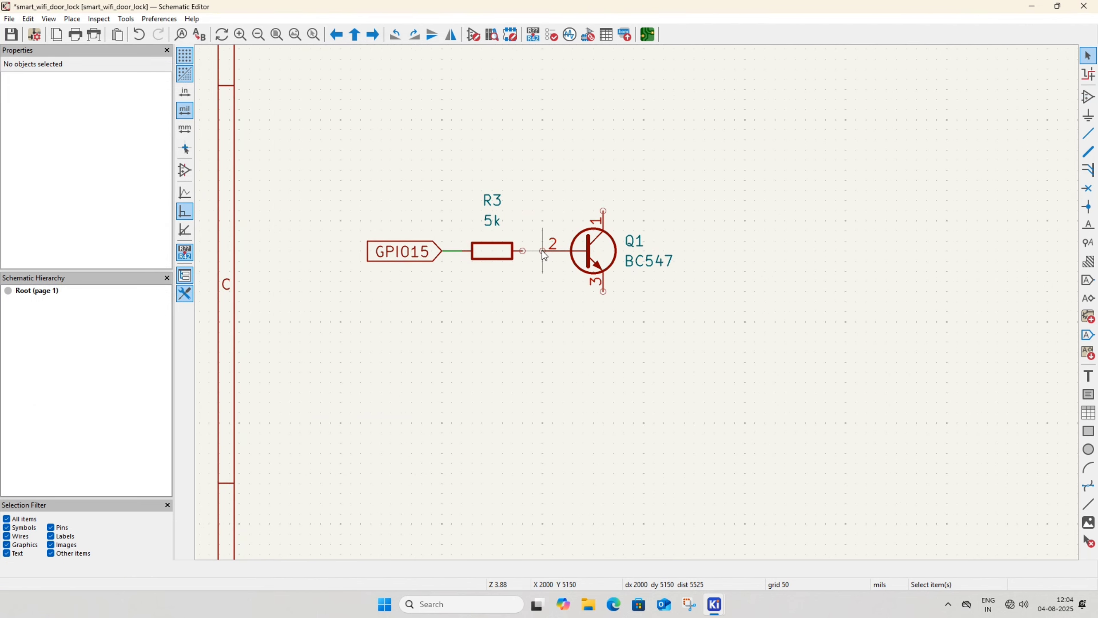
pyautogui.press('w')
pyautogui.click(522, 250)
# Duplicate the GND symbol below C1, place the copy under Q1's emitter and connect it to the emitter
pyautogui.scroll(-3, 583, 325)
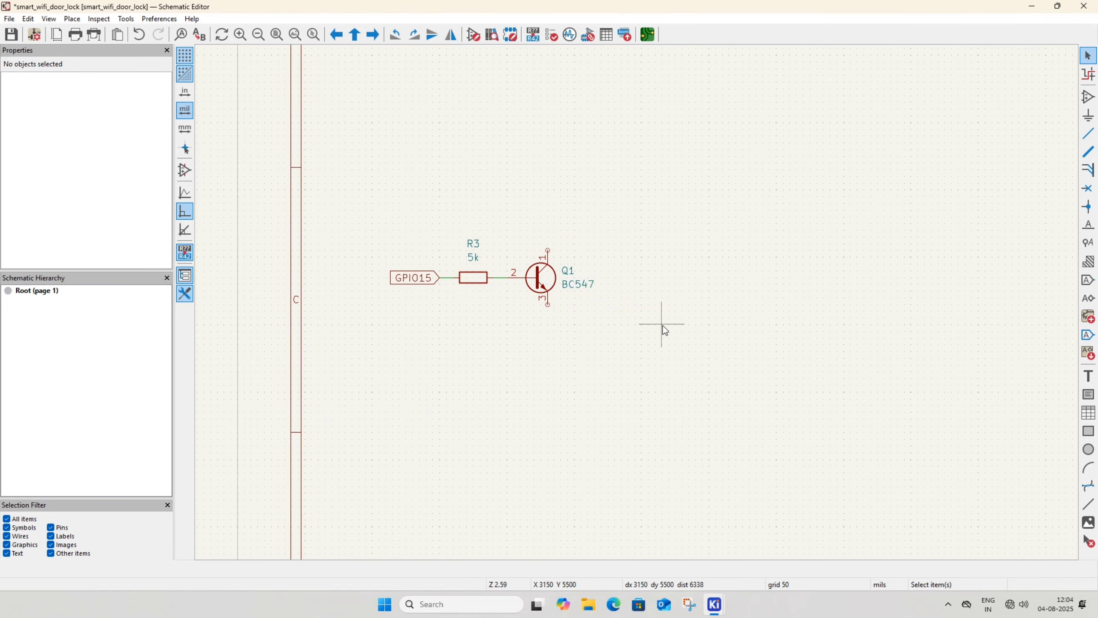
pyautogui.scroll(-6, 659, 303)
pyautogui.click(641, 102)
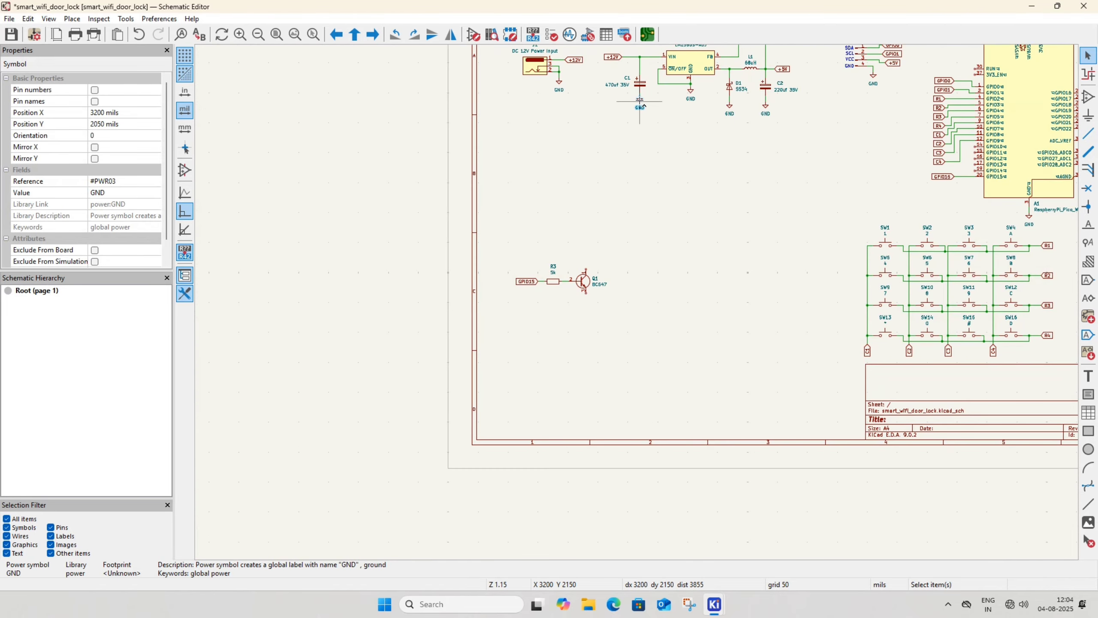
pyautogui.hotkey('ctrl', 'd')
pyautogui.scroll(9, 570, 335)
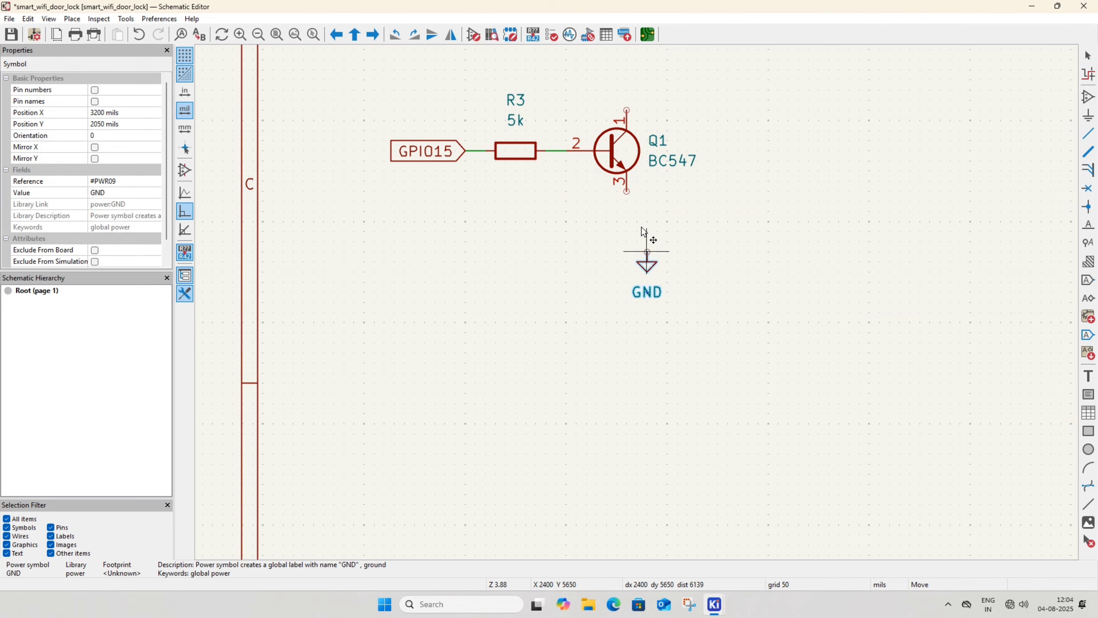
pyautogui.click(643, 216)
pyautogui.moveTo(644, 217); pyautogui.dragTo(605, 239, button='middle')
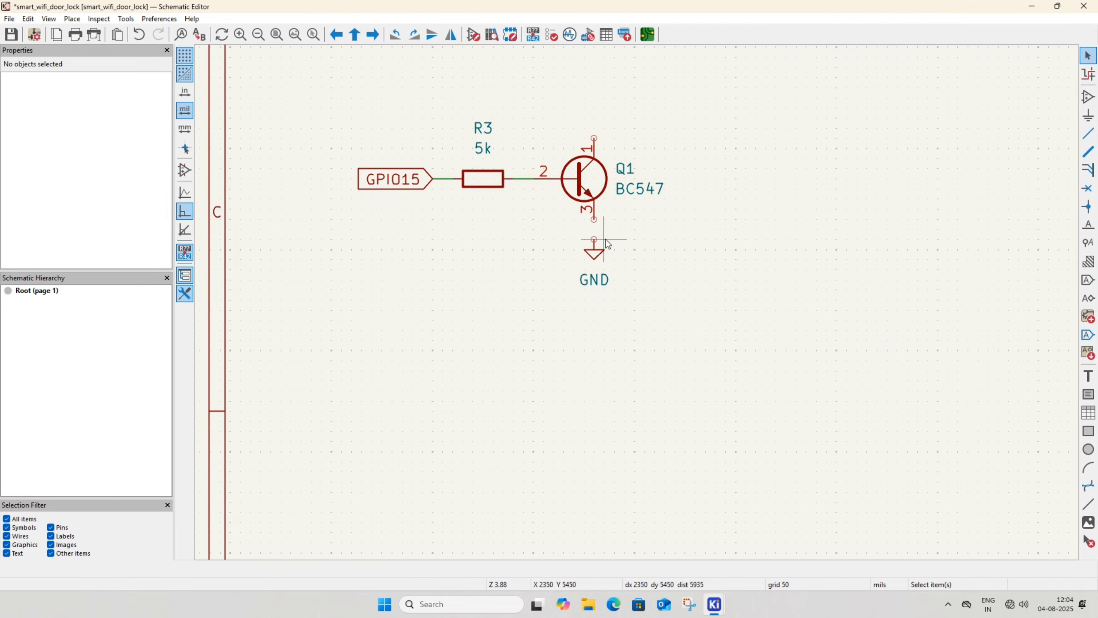
# Search the symbol library for "spdt relay" and choose the FINDER-40.41 relay
pyautogui.scroll(-9, 630, 301)
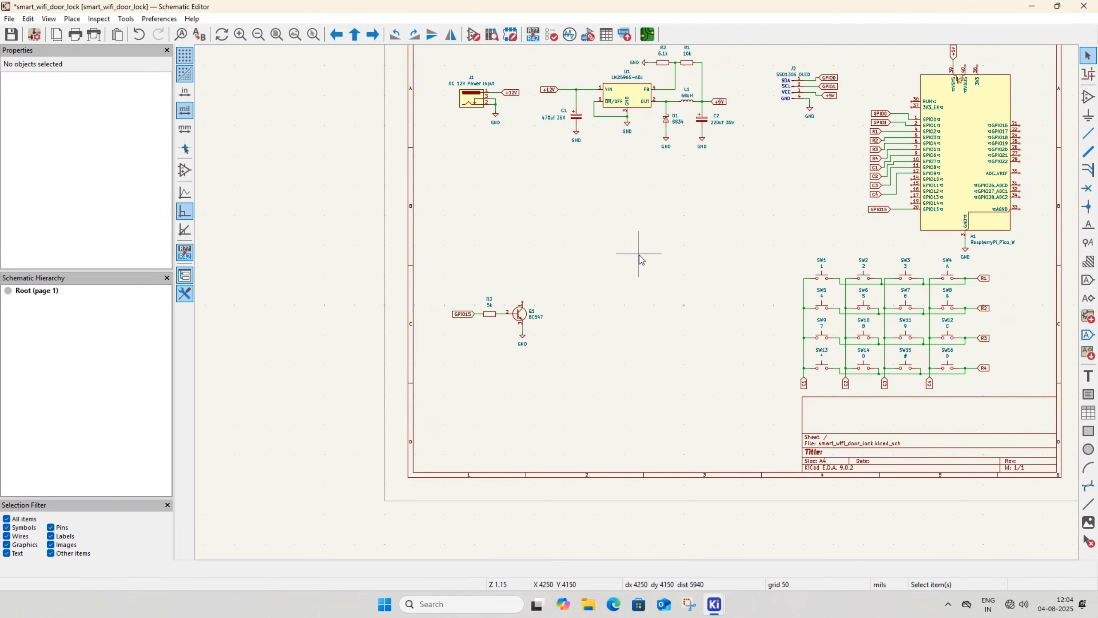
pyautogui.click(1088, 96)
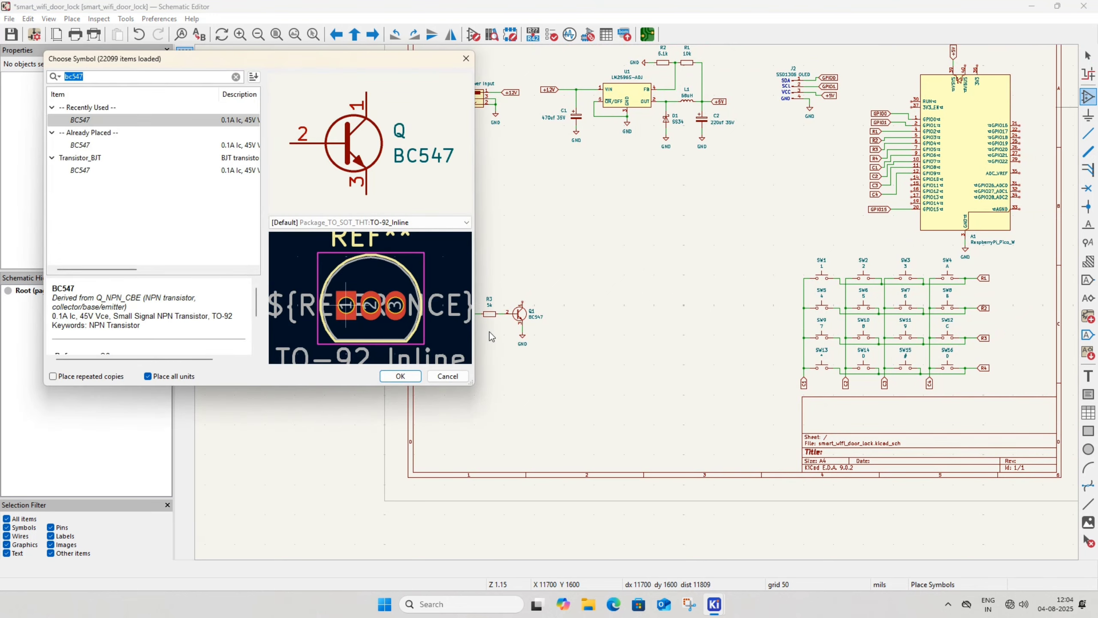
pyautogui.write('spdt relay')
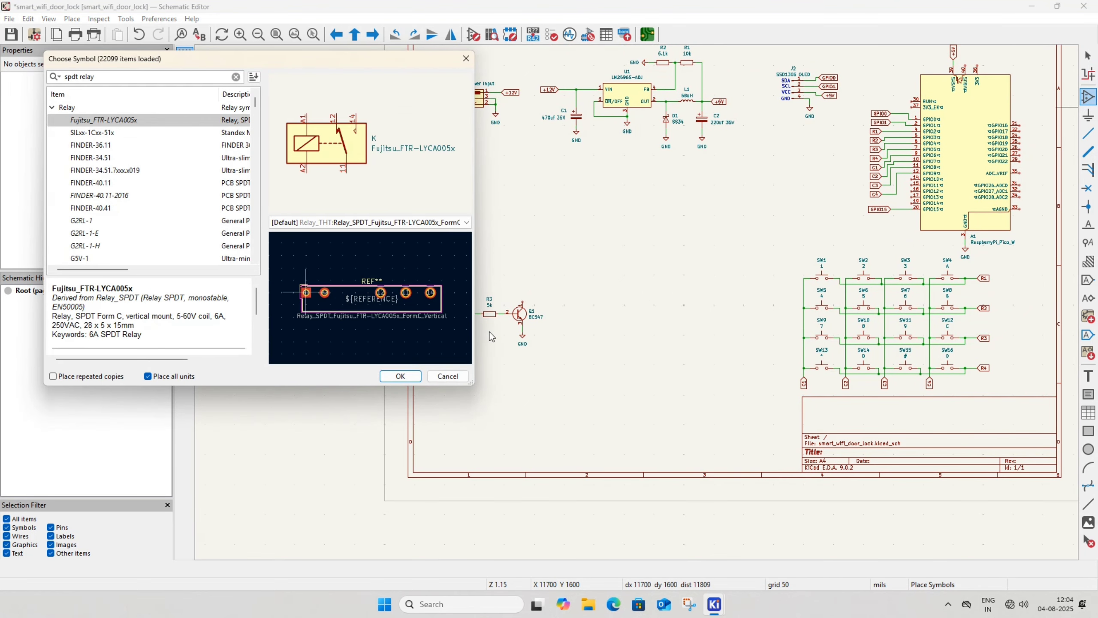
pyautogui.click(97, 184)
pyautogui.click(104, 209)
pyautogui.scroll(-2, 91, 223)
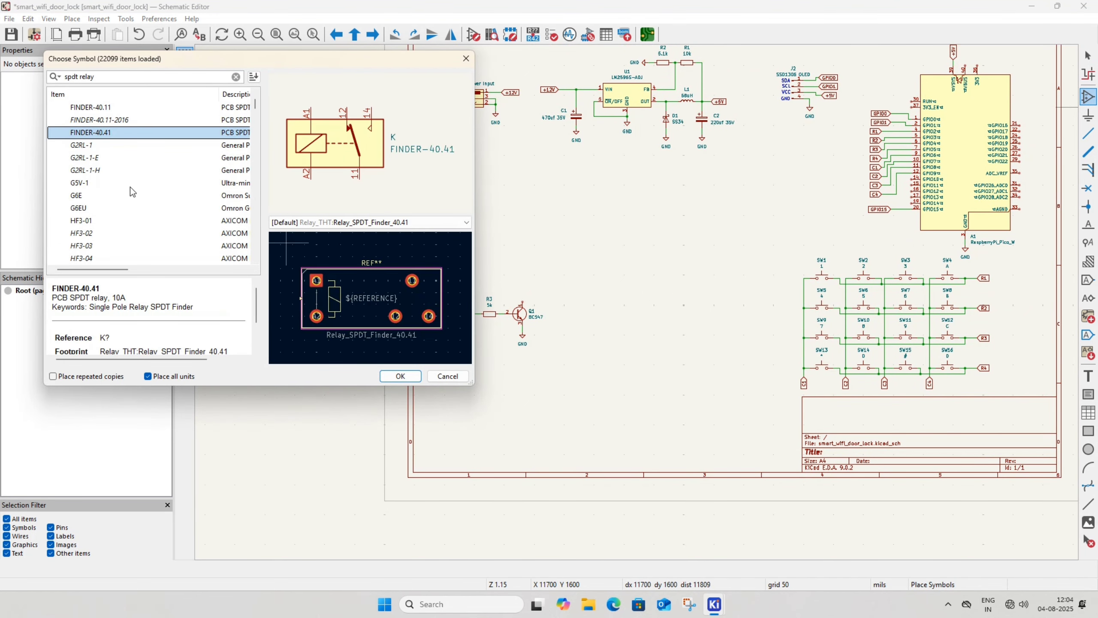
pyautogui.scroll(2, 218, 232)
pyautogui.click(141, 122)
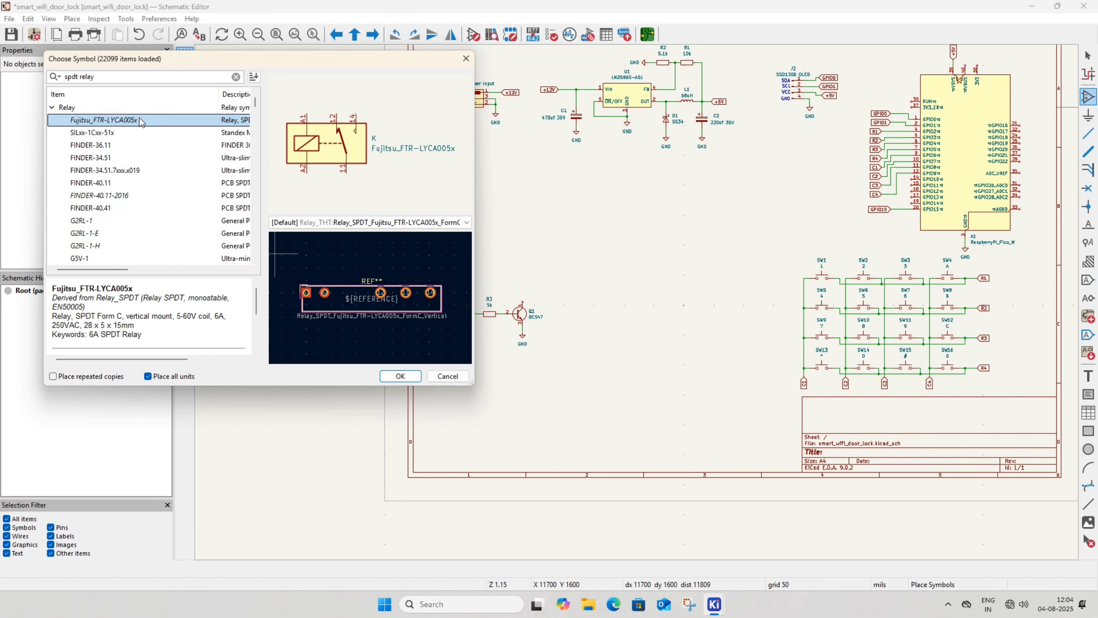
pyautogui.click(130, 182)
pyautogui.click(91, 196)
pyautogui.click(92, 208)
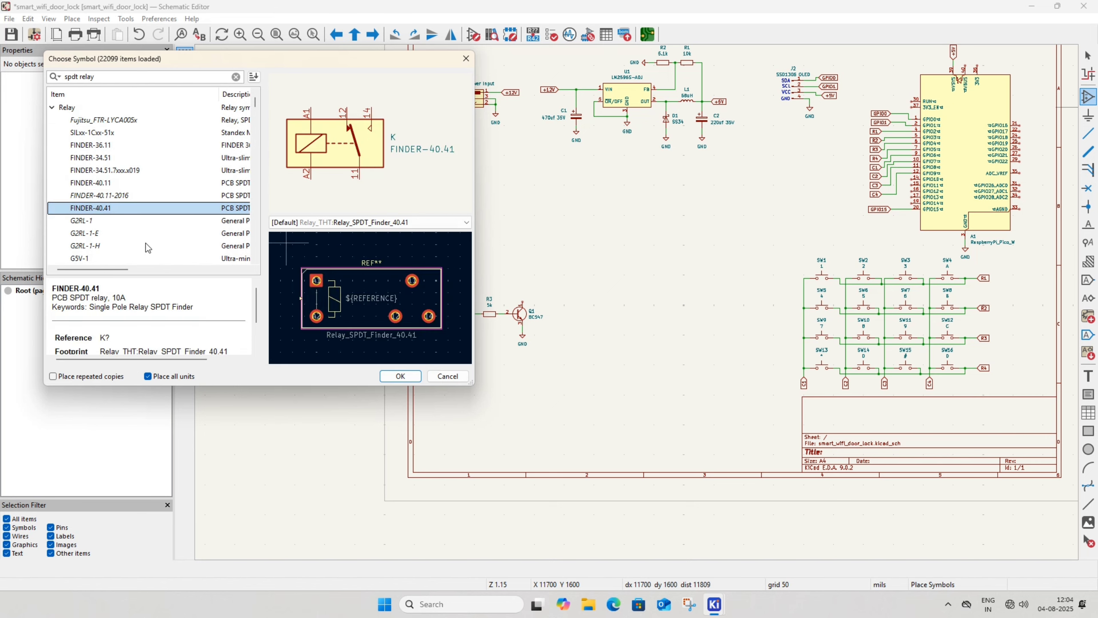
pyautogui.click(400, 376)
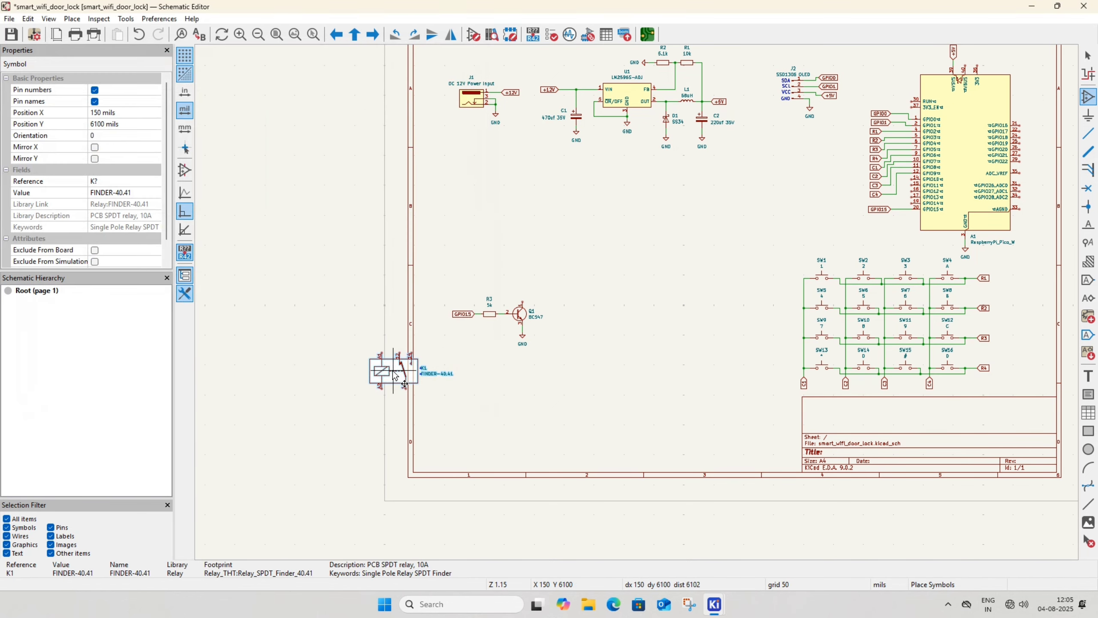
# Place the FINDER-40.41 relay above and to the right of Q1
pyautogui.scroll(3, 571, 299)
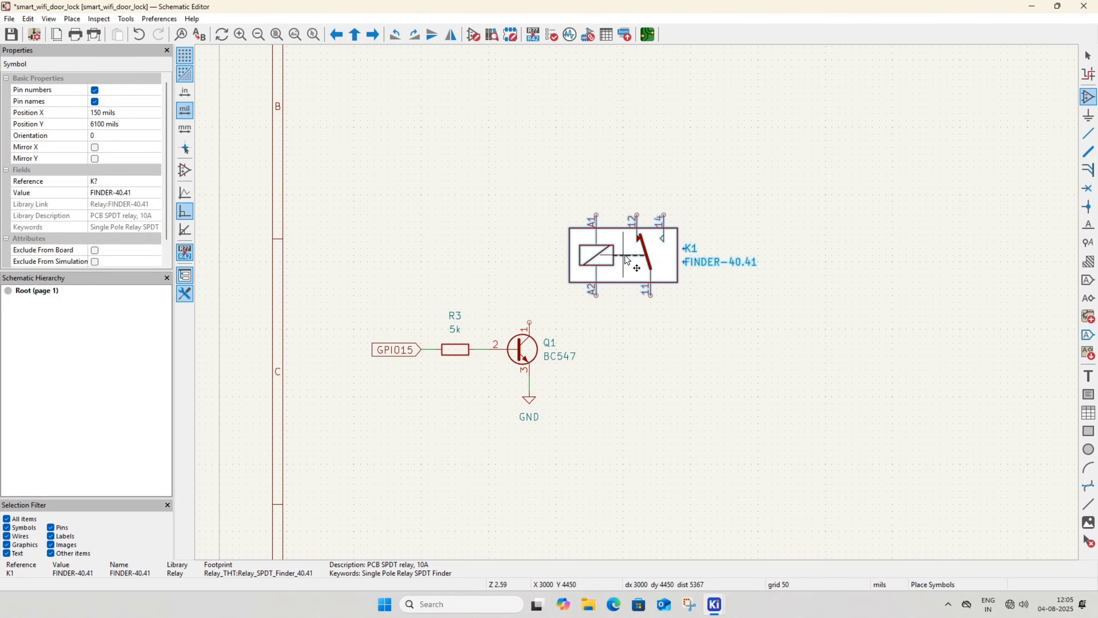
pyautogui.click(625, 258)
pyautogui.press('Escape')
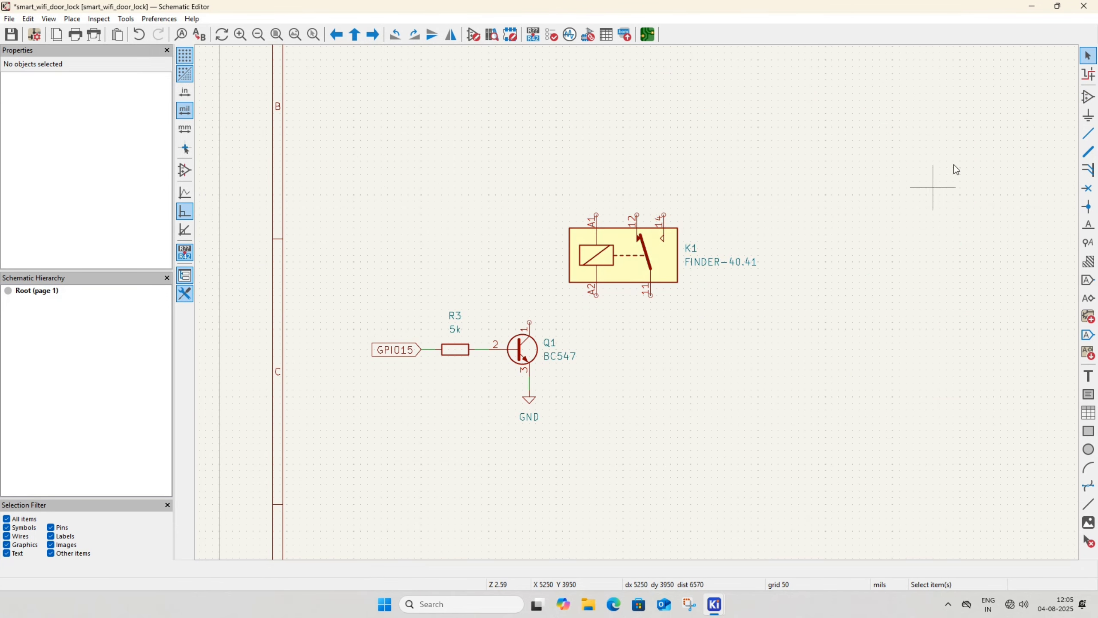
# Add a 1N4007 diode from the symbol library, placed vertically above Q1's collector beside the relay
pyautogui.click(1092, 96)
pyautogui.click(605, 368)
pyautogui.write('1n4407')
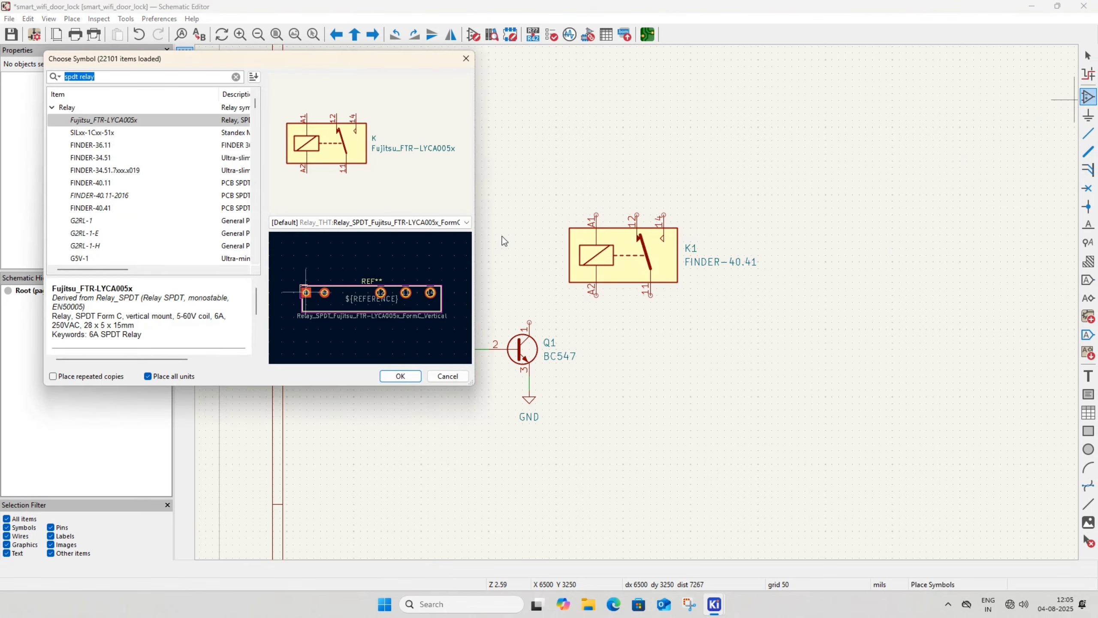
pyautogui.press('BackSpace')
pyautogui.press('BackSpace')
pyautogui.press('BackSpace')
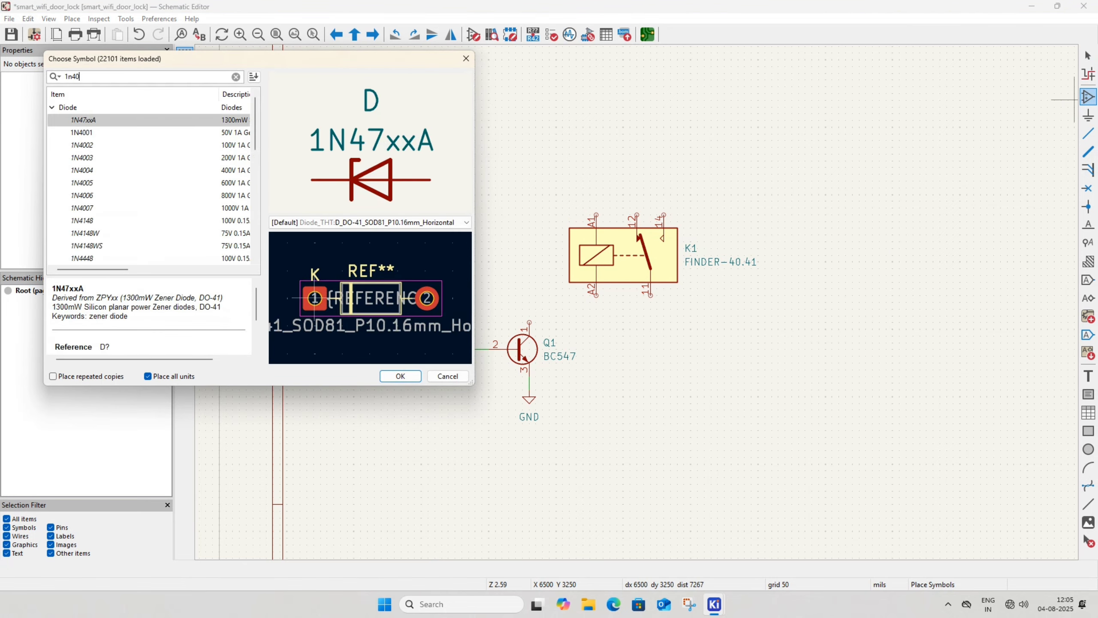
pyautogui.write('007')
pyautogui.click(204, 121)
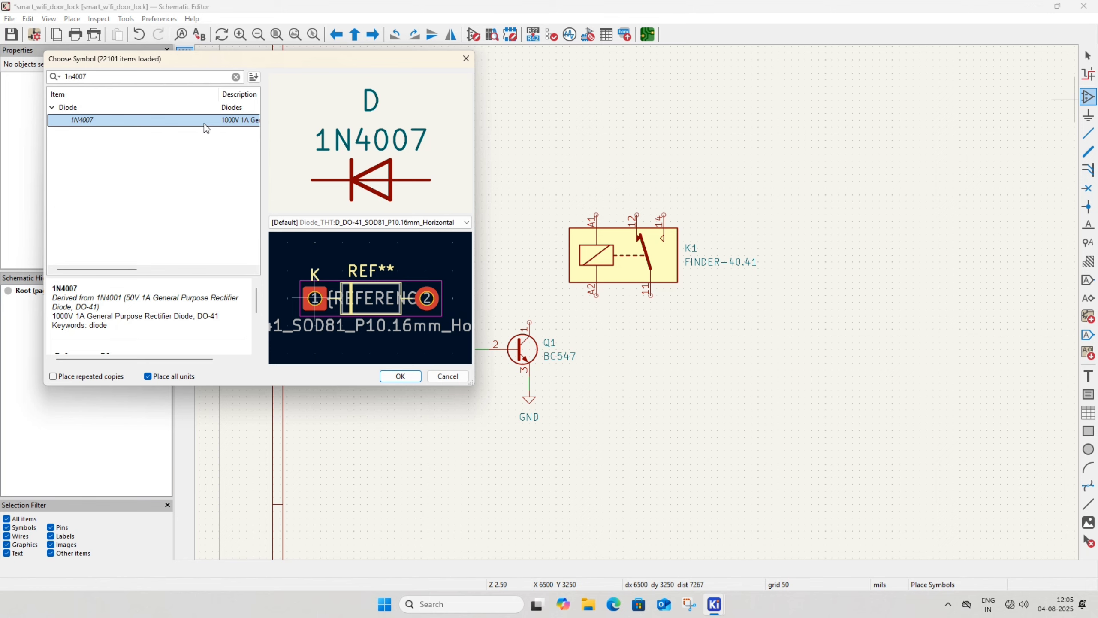
pyautogui.click(400, 376)
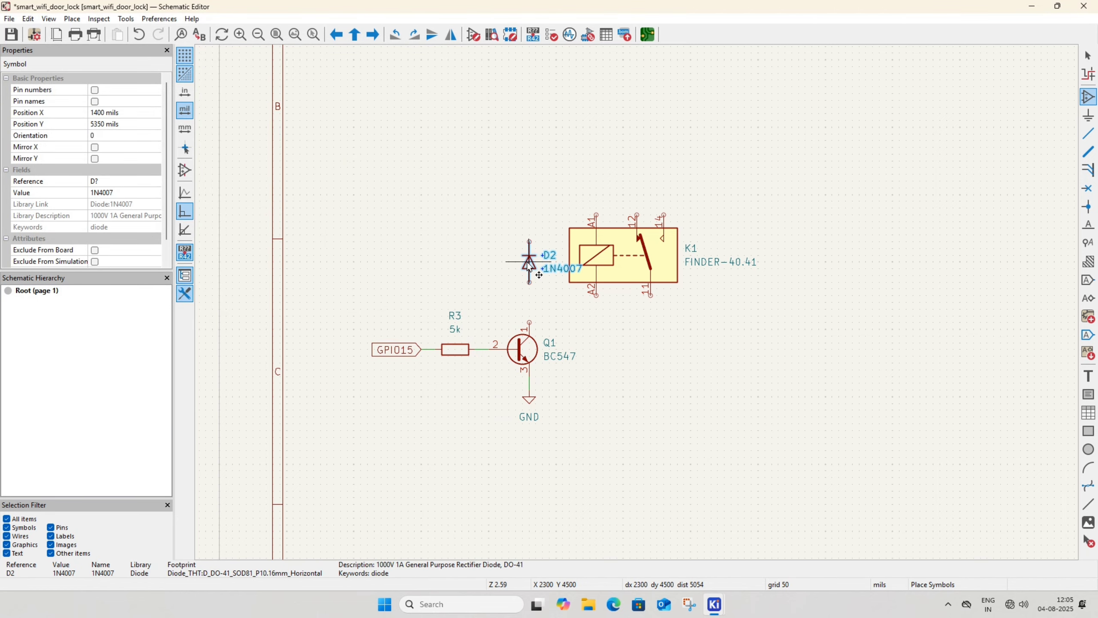
pyautogui.click(529, 262)
pyautogui.press('Escape')
# Rotate the diode's 1N4007 value label to vertical and move it to the left side of D2
pyautogui.press('m')
pyautogui.press('r')
pyautogui.click(514, 244)
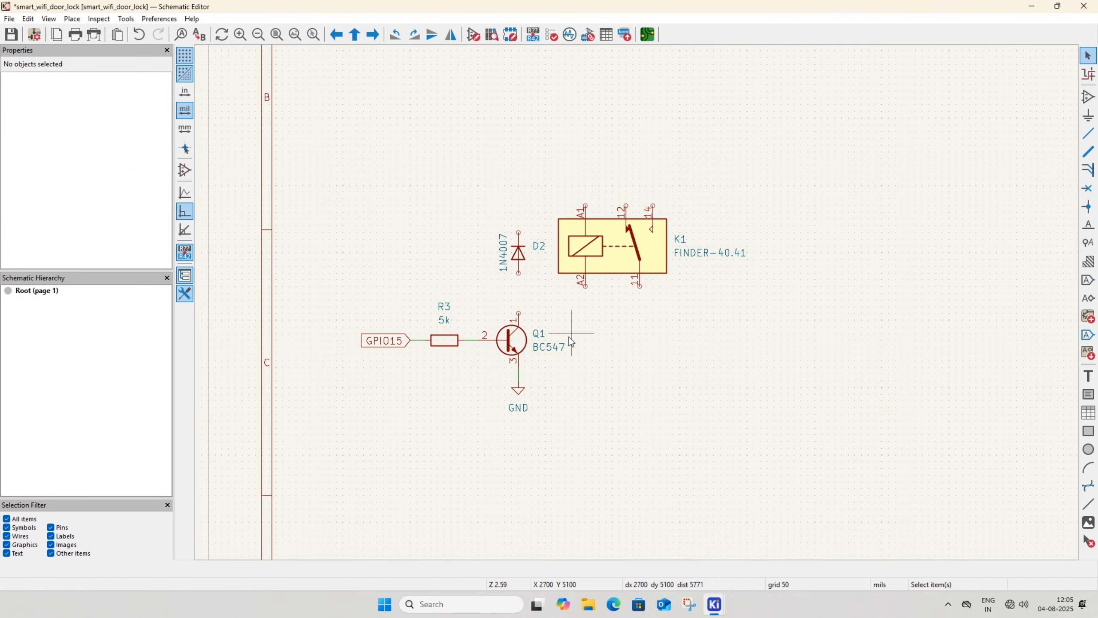
# Add an LED from the symbol library and place it vertically, cathode down, to the left of D2
pyautogui.click(1088, 97)
pyautogui.click(363, 191)
pyautogui.write('led')
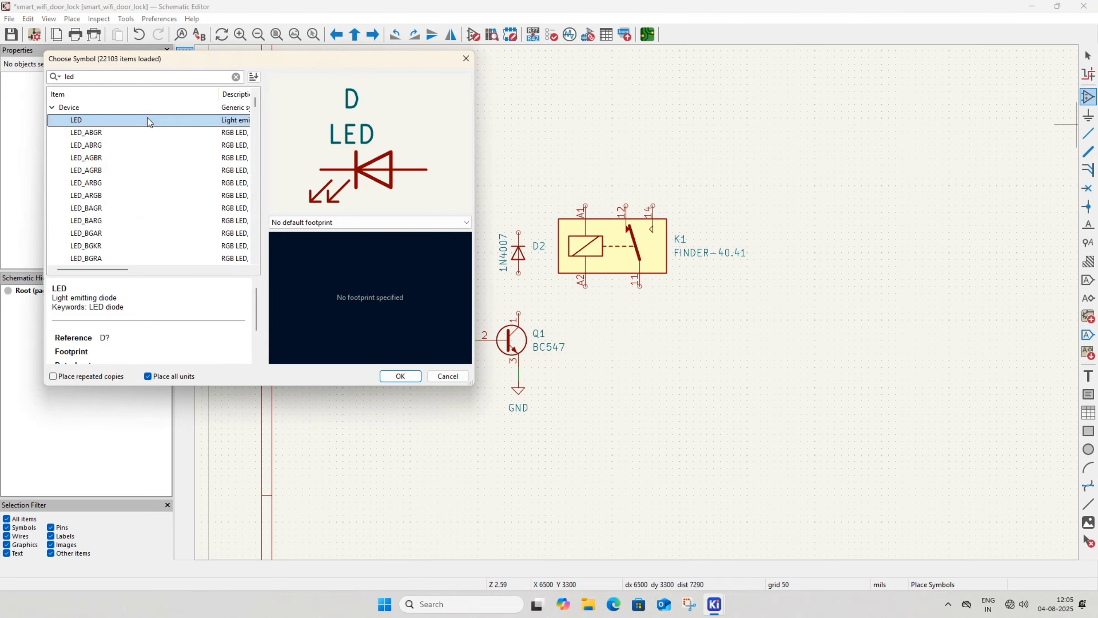
pyautogui.click(400, 376)
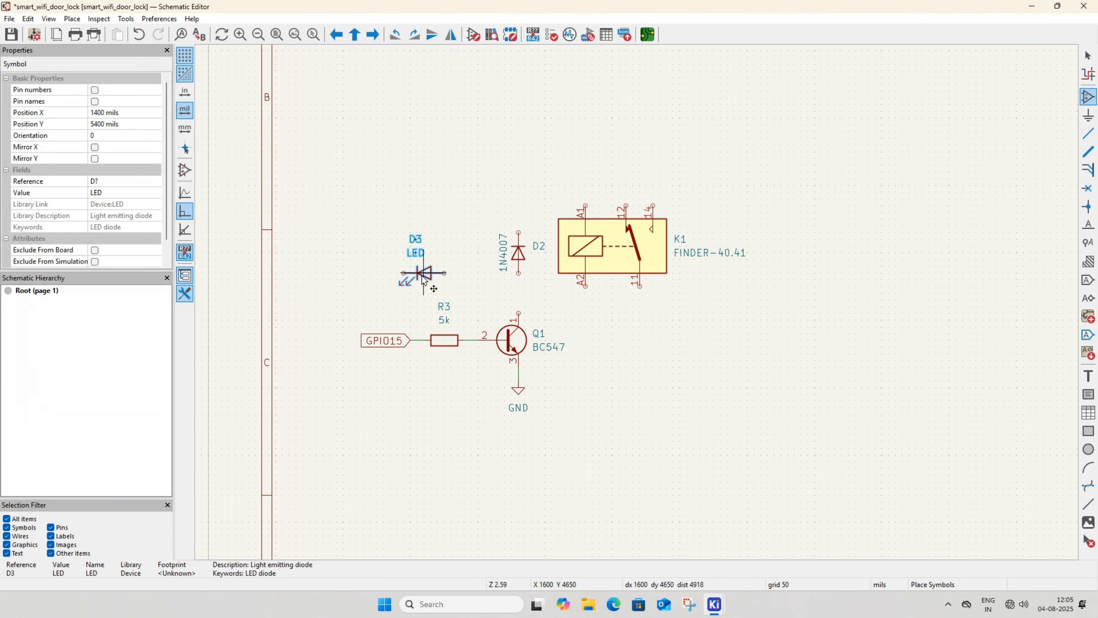
pyautogui.press('r')
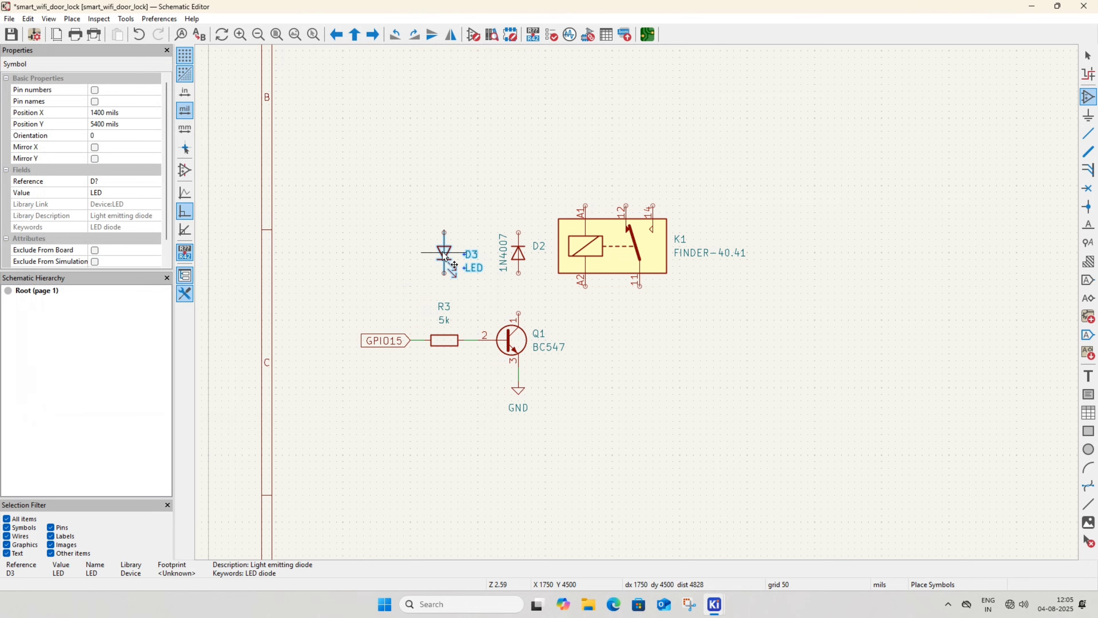
pyautogui.click(443, 256)
# Duplicate resistor R3, rotate the copy to vertical and place it directly above the LED
pyautogui.click(450, 339)
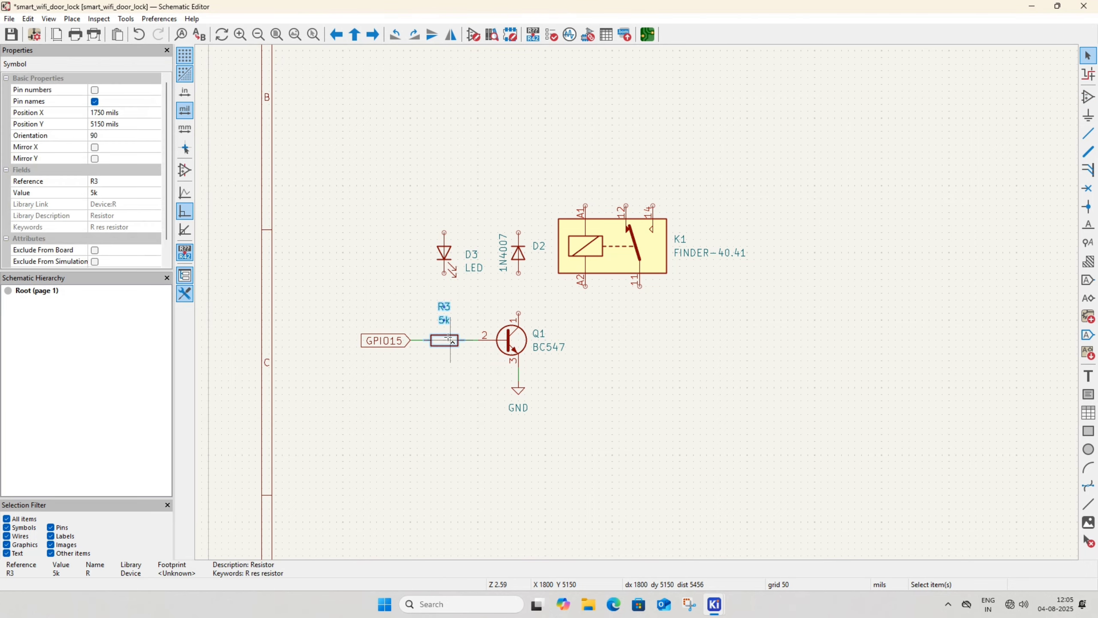
pyautogui.hotkey('ctrl', 'd')
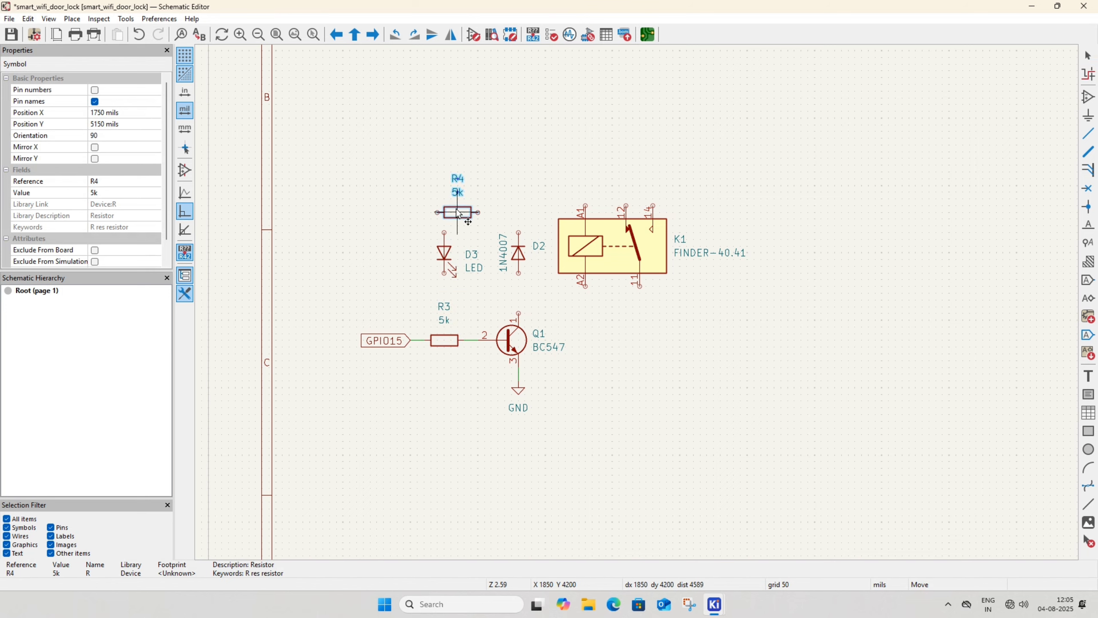
pyautogui.press('r')
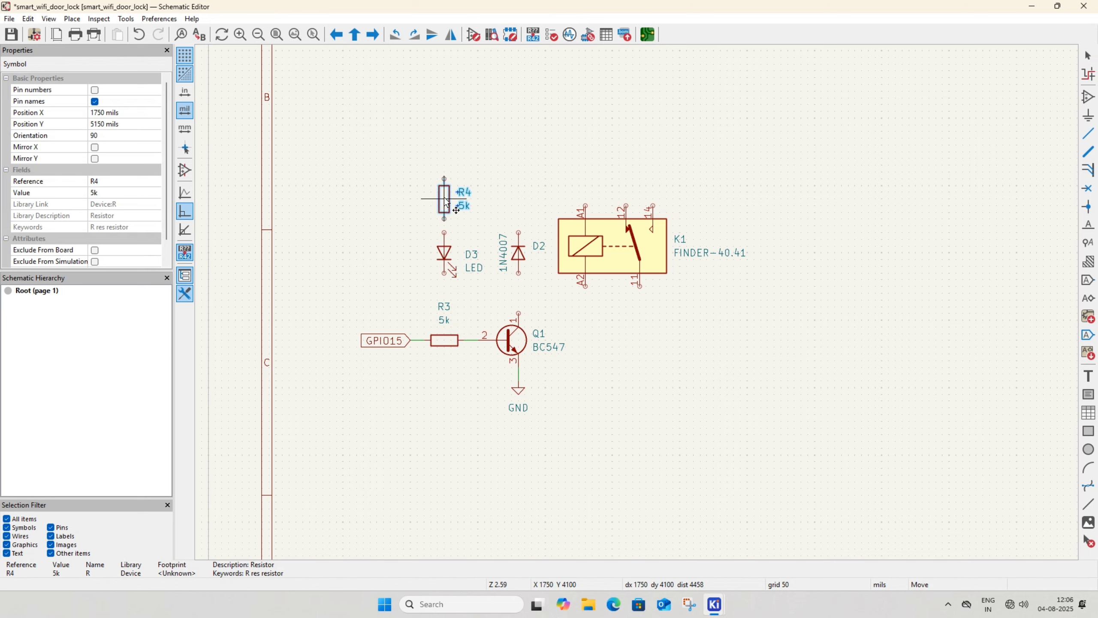
pyautogui.click(441, 202)
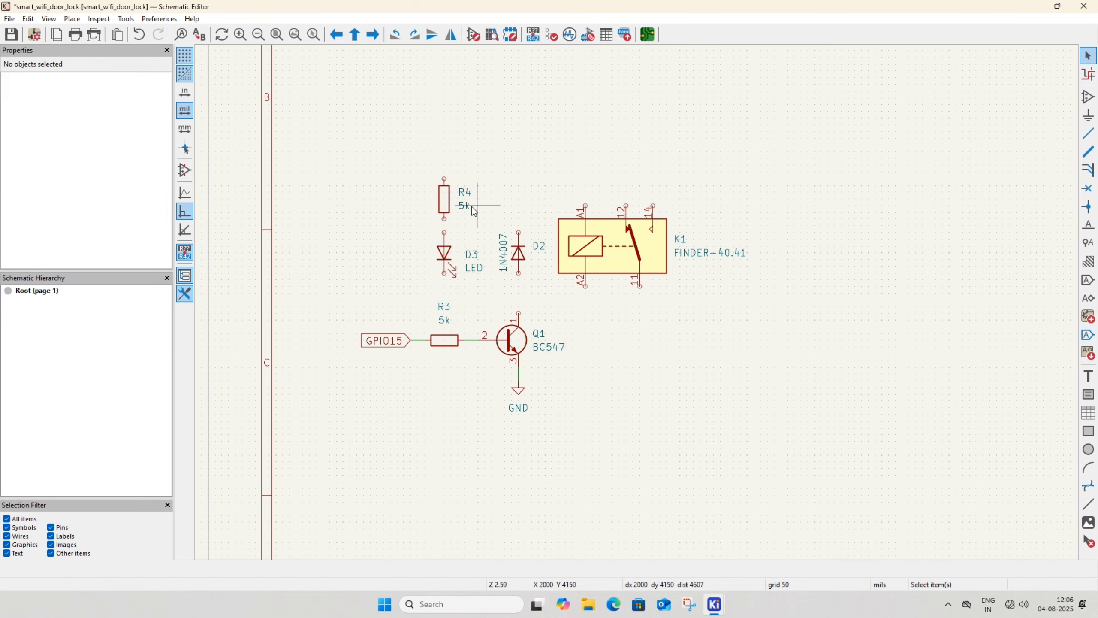
# Set the value of resistor R4 above the LED to 220R
pyautogui.doubleClick(445, 202)
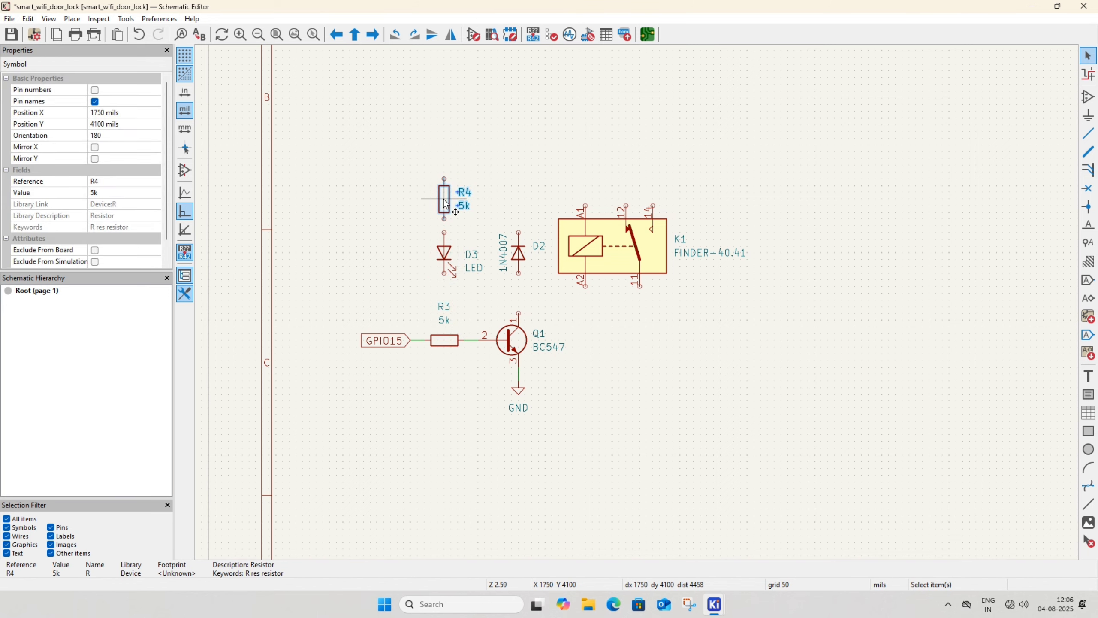
pyautogui.click(128, 129)
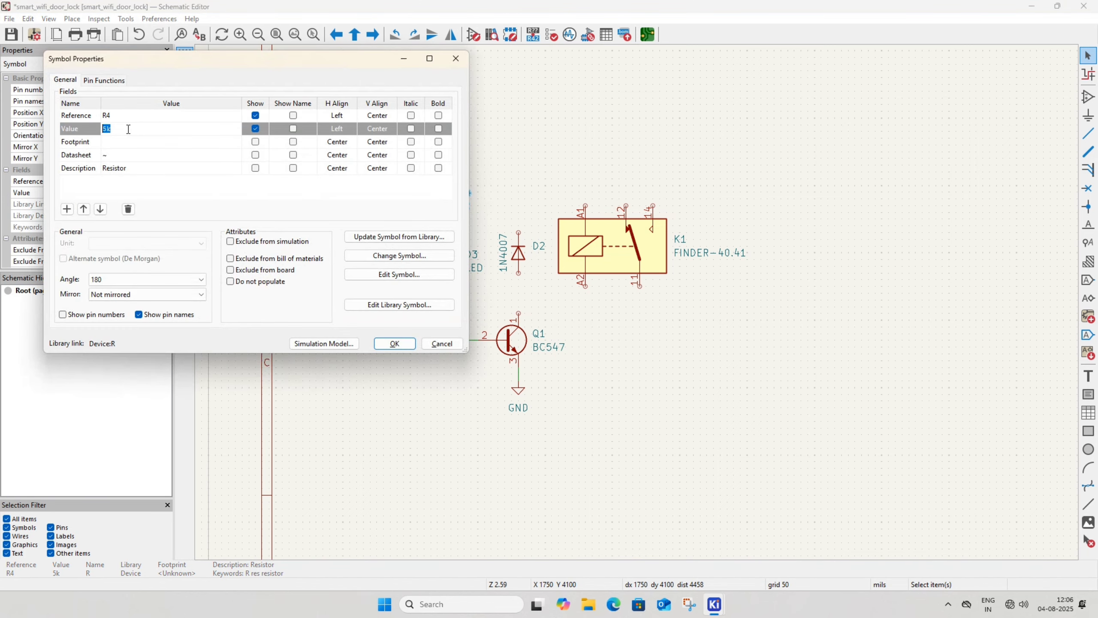
pyautogui.press('BackSpace')
pyautogui.write('220R')
pyautogui.click(386, 344)
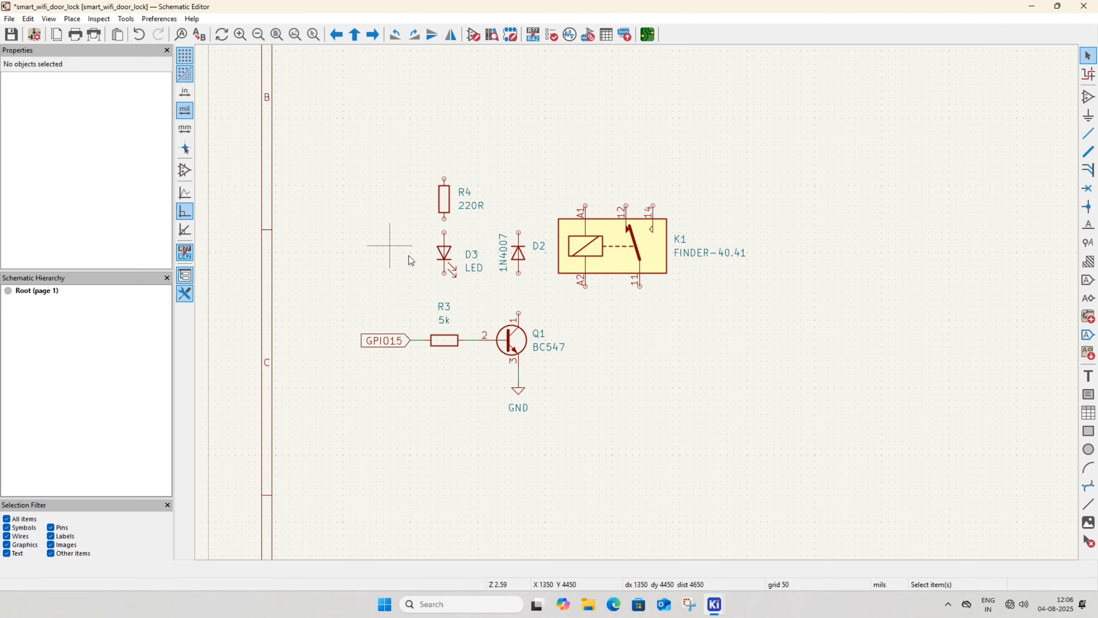
# Wire the lower end of diode D2 to Q1's collector
pyautogui.press('w')
pyautogui.click(517, 273)
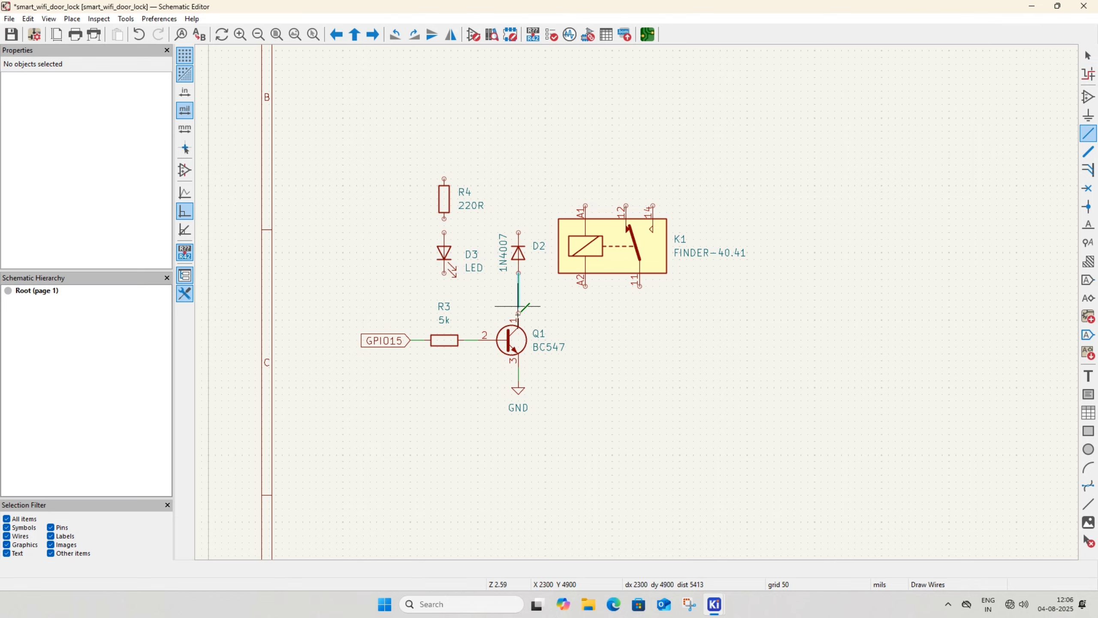
pyautogui.press('Escape')
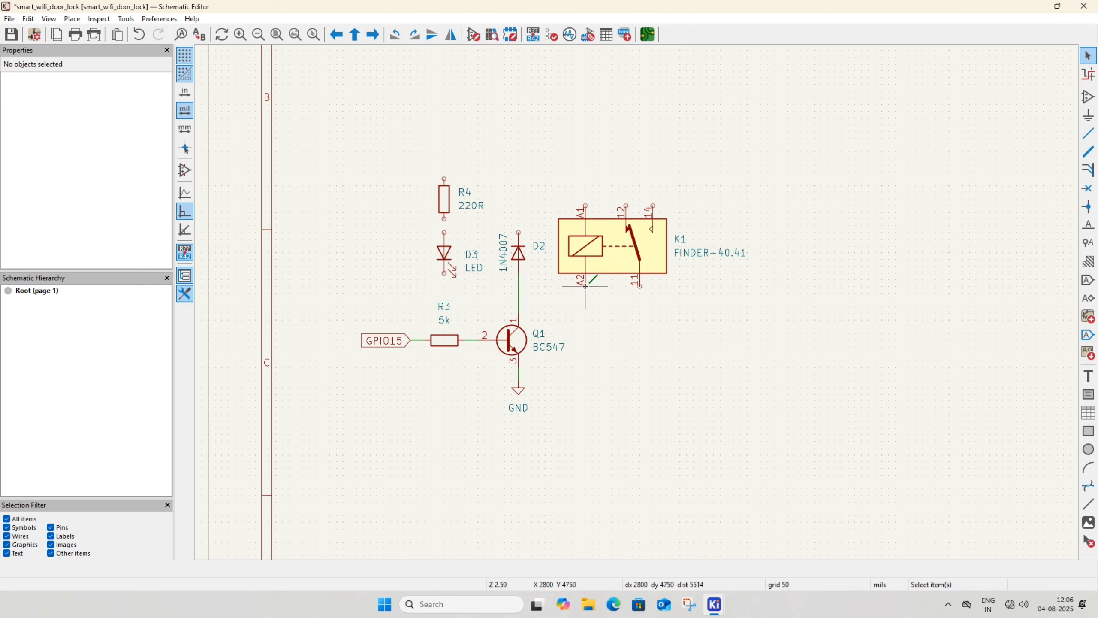
# Wire relay pin A2 to the connection between D2 and Q1's collector
pyautogui.click(600, 261)
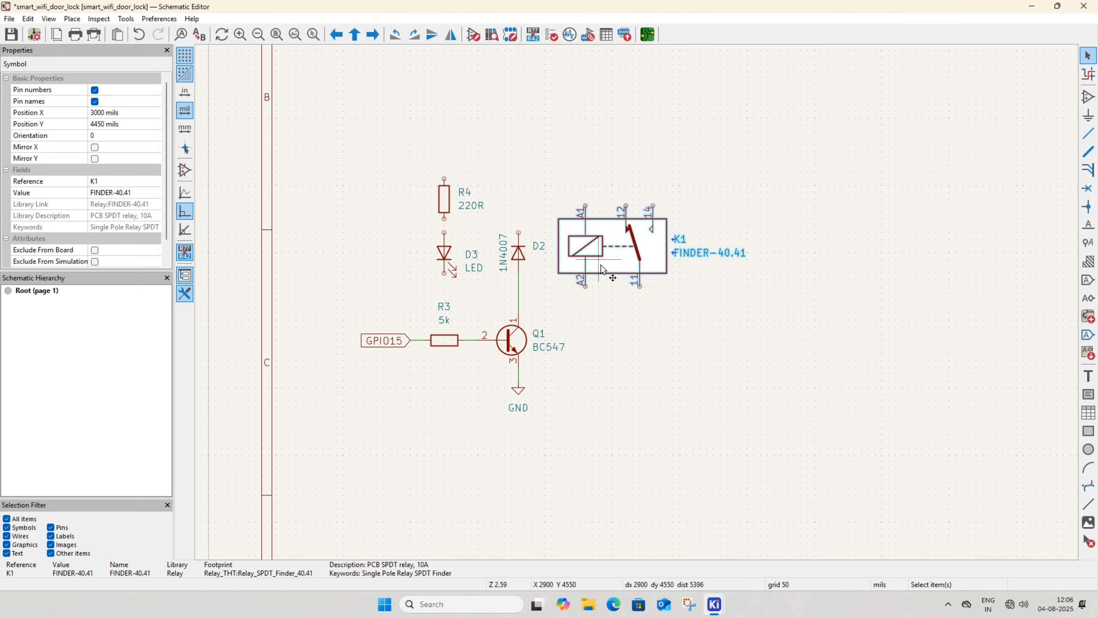
pyautogui.click(601, 308)
pyautogui.press('w')
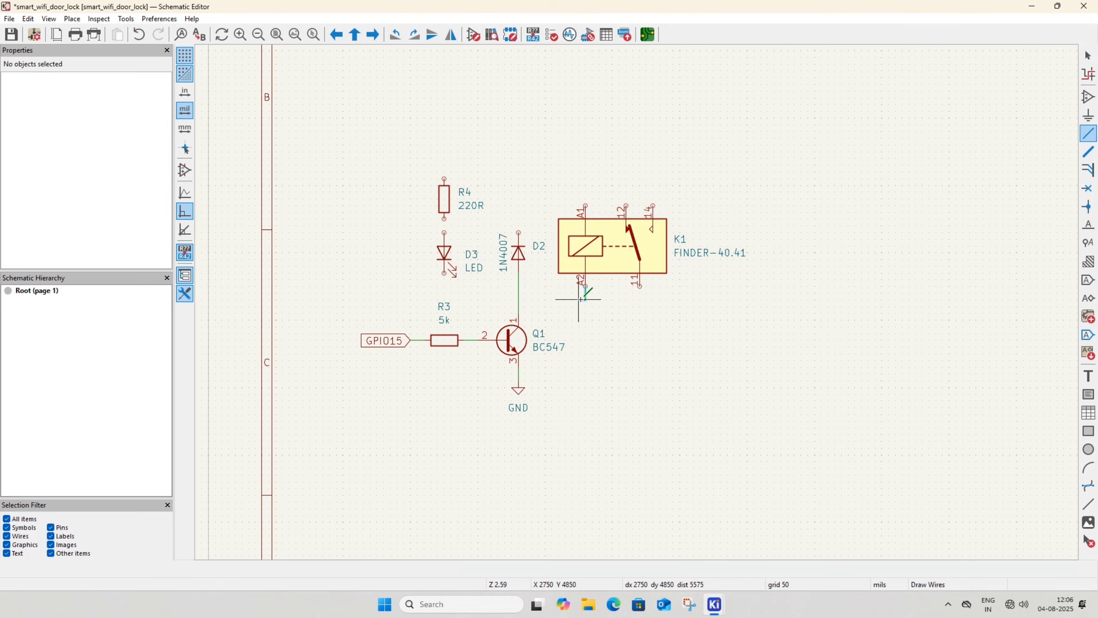
pyautogui.click(517, 298)
pyautogui.press('Escape')
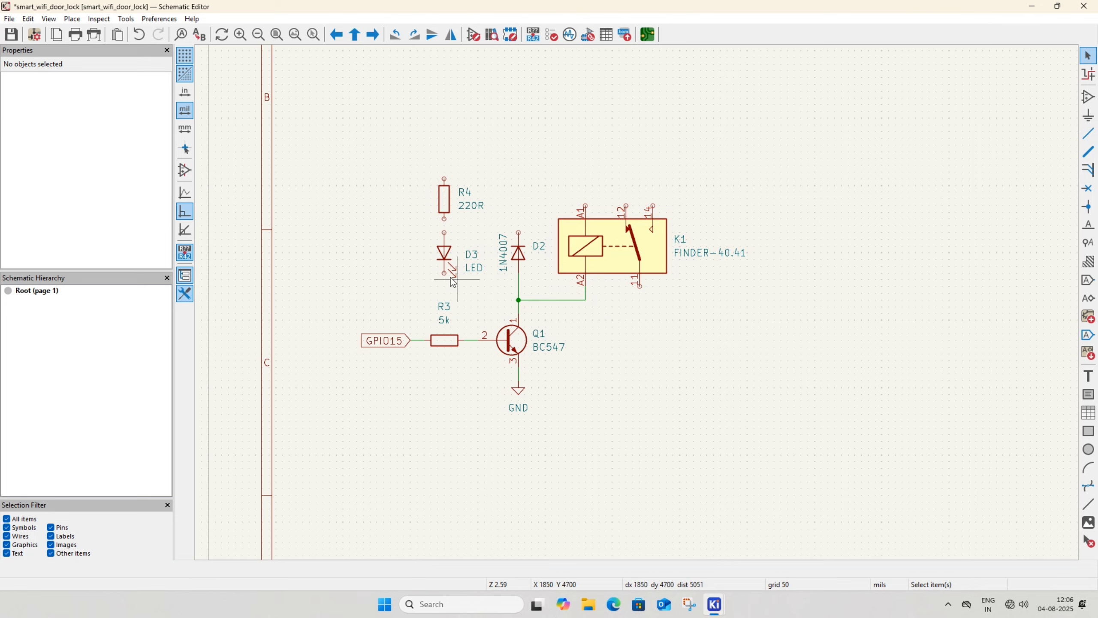
# Wire the lower end of LED D3 to the line between diode D2 and Q1's collector
pyautogui.press('w')
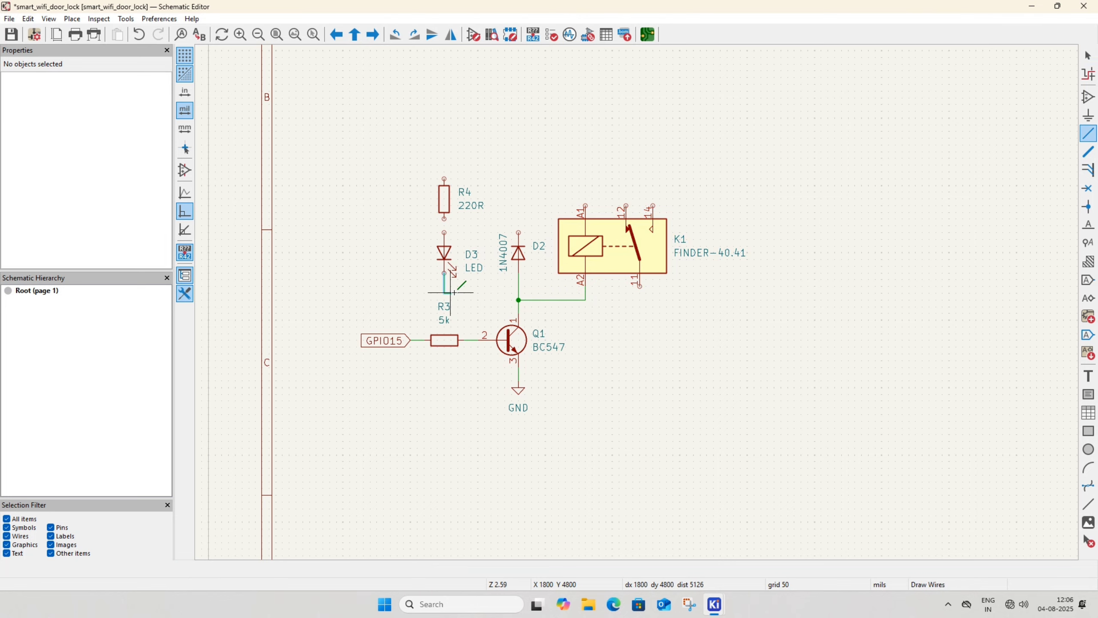
pyautogui.click(520, 287)
pyautogui.press('Escape')
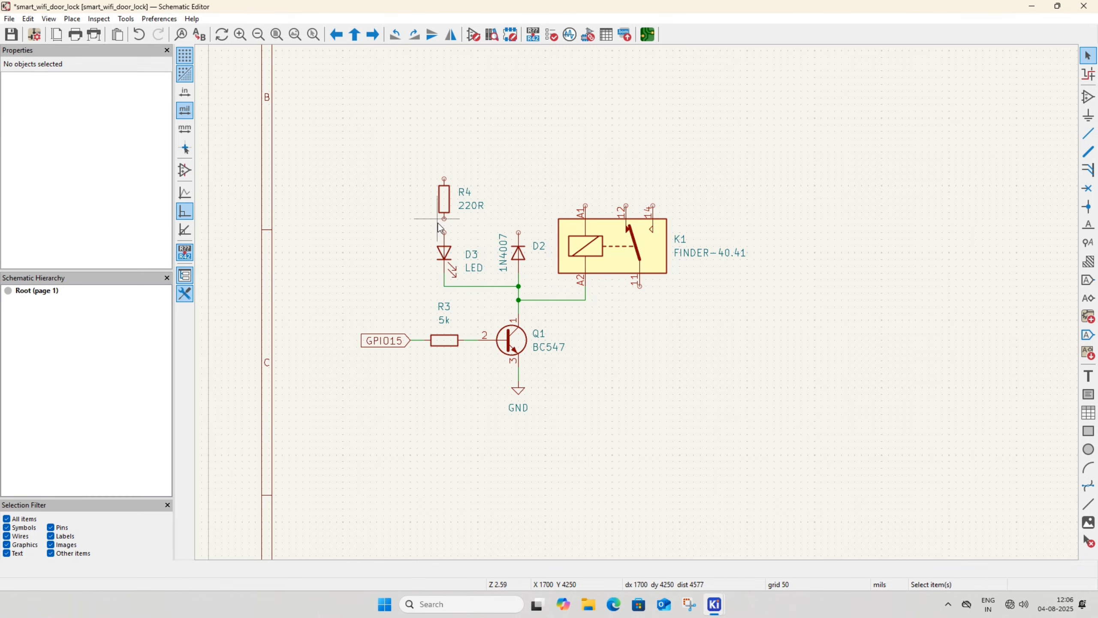
# Wire R4's lower end to LED D3 and its upper end to the upper end of diode D2
pyautogui.press('w')
pyautogui.press('Escape')
pyautogui.press('w')
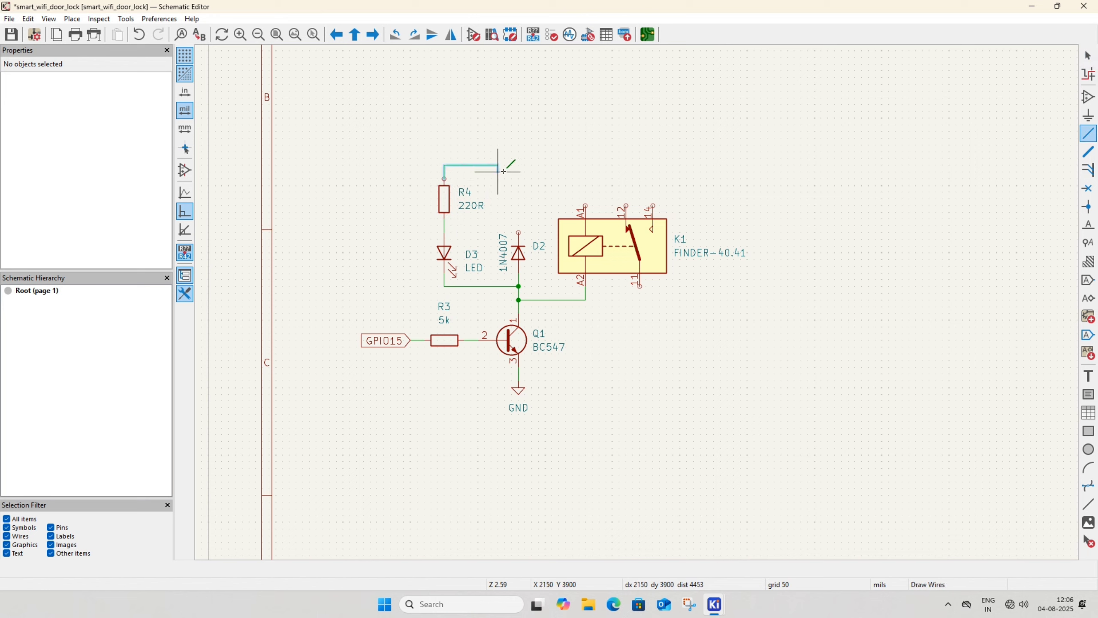
pyautogui.click(518, 232)
pyautogui.press('Escape')
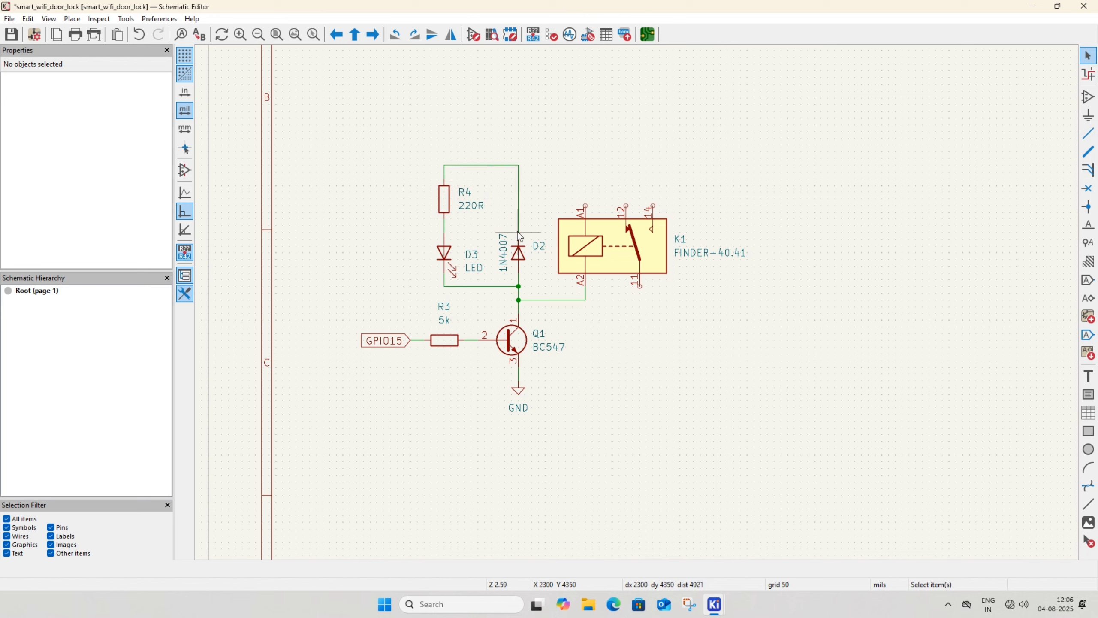
# Wire relay pin A1 to the wire joining R4 and the upper end of D2
pyautogui.click(585, 205)
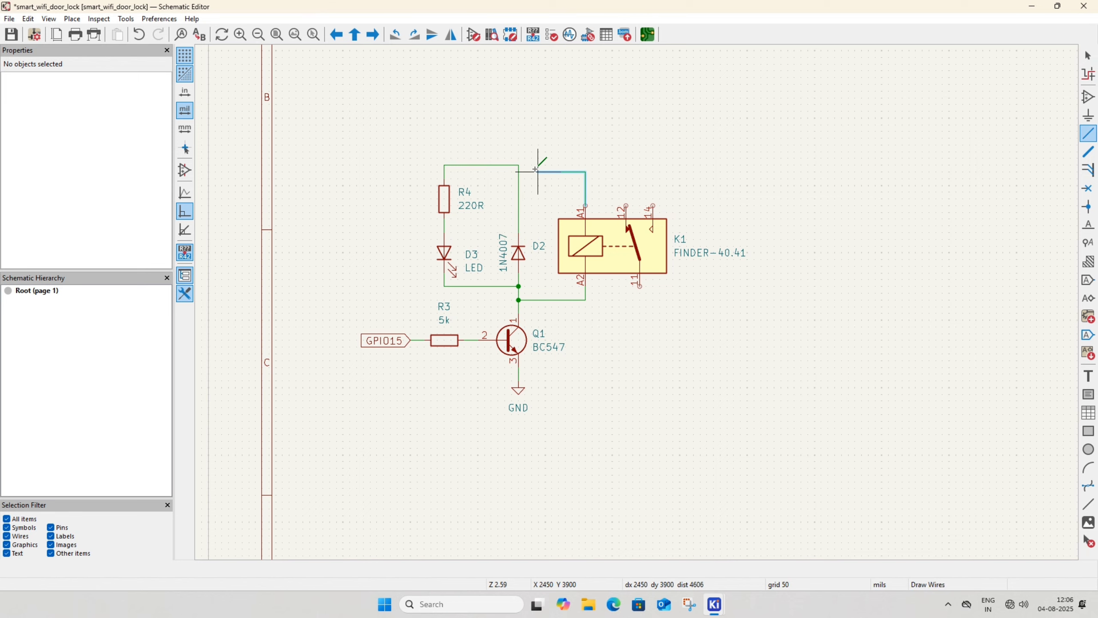
pyautogui.click(517, 164)
pyautogui.press('Escape')
# Set the value of relay K1 to 5V Relay
pyautogui.scroll(-4, 605, 352)
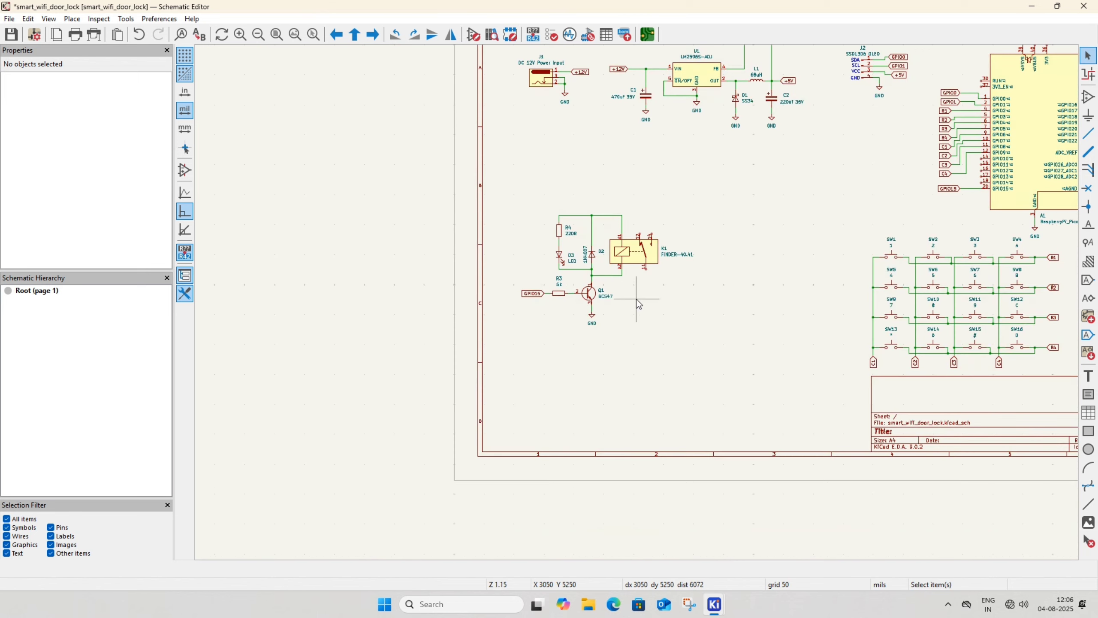
pyautogui.doubleClick(602, 319)
pyautogui.write('5V')
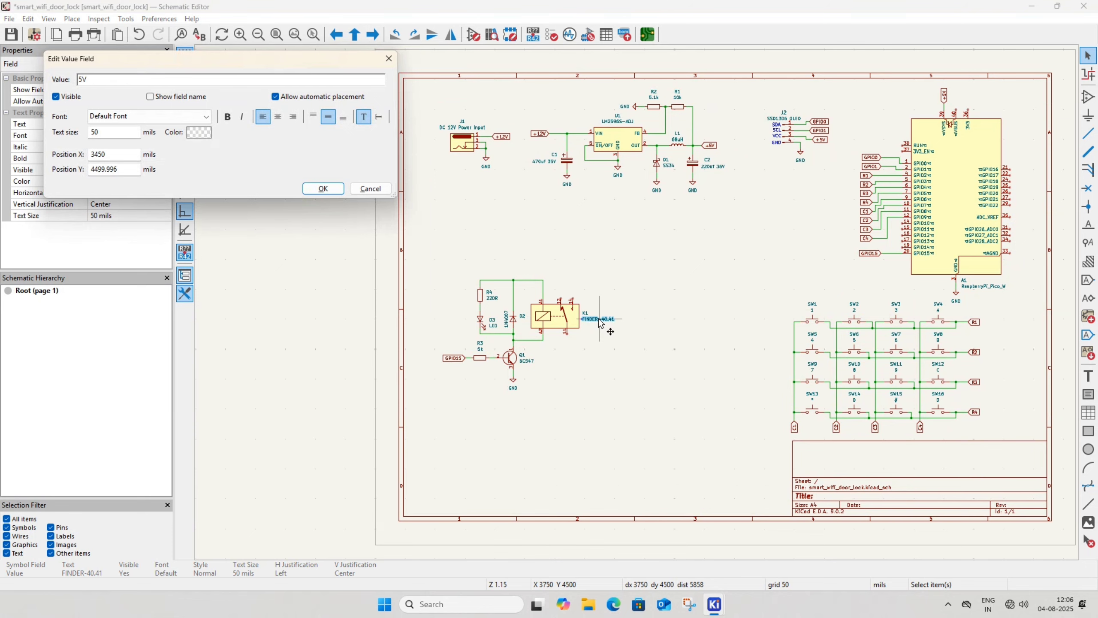
pyautogui.write(' Relay')
pyautogui.click(324, 189)
pyautogui.click(610, 267)
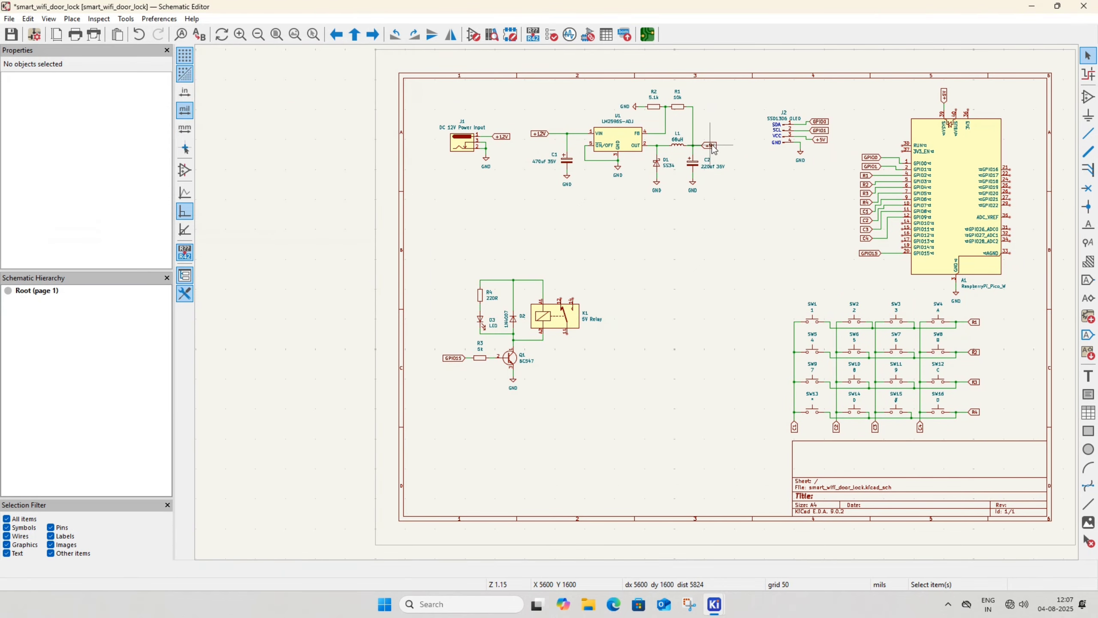
# Duplicate the +5V label vertically above D2, wire it to the junction feeding R4, D2 and relay pin A1, and save the schematic
pyautogui.hotkey('ctrl', 'd')
pyautogui.scroll(3, 456, 284)
pyautogui.press('r')
pyautogui.moveTo(647, 242); pyautogui.dragTo(591, 209, button='middle')
pyautogui.click(591, 209)
pyautogui.click(590, 210)
pyautogui.click(591, 239)
pyautogui.hotkey('ctrl', 's')
# Place a Conn_01x02_Pin connector symbol beside the 5V relay
pyautogui.scroll(-3, 701, 260)
pyautogui.moveTo(750, 371); pyautogui.dragTo(618, 383, button='middle')
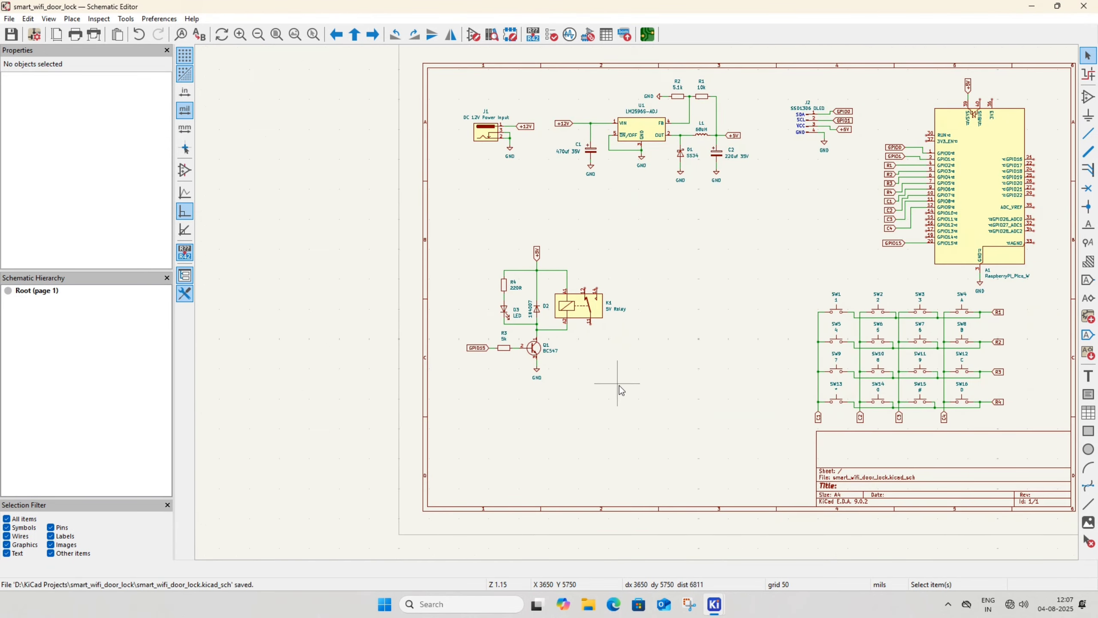
pyautogui.scroll(3, 623, 359)
pyautogui.write('a')
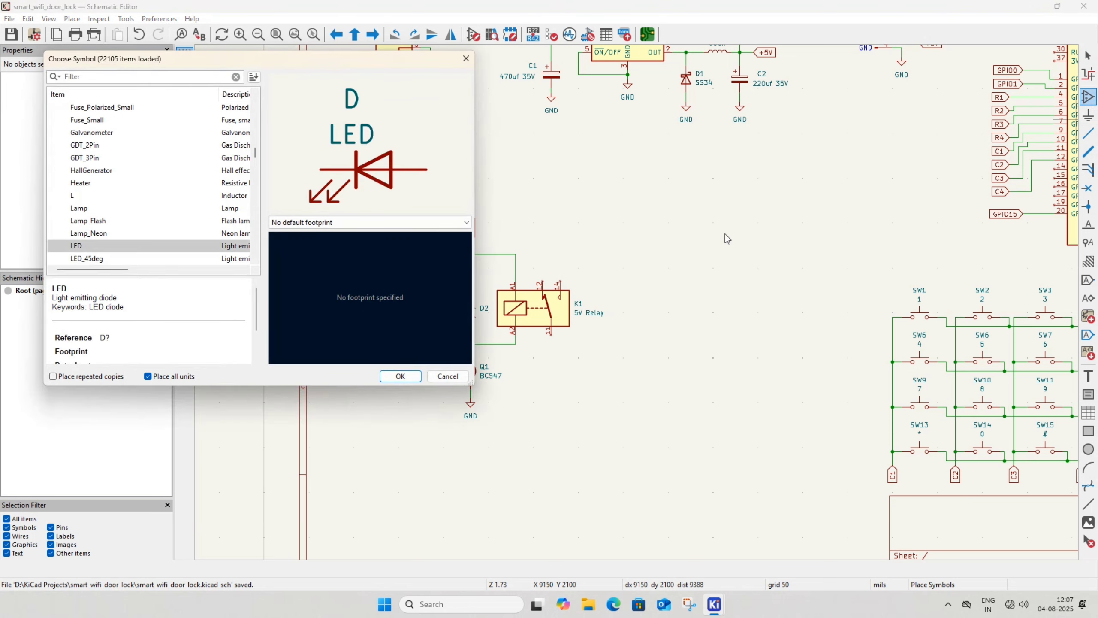
pyautogui.write('connector')
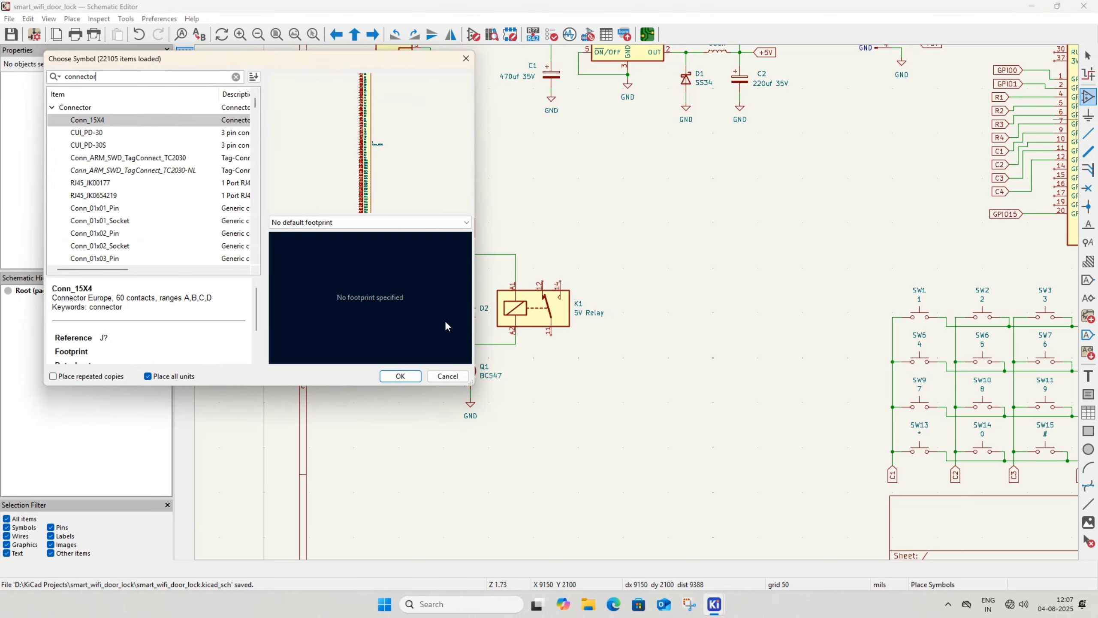
pyautogui.click(114, 234)
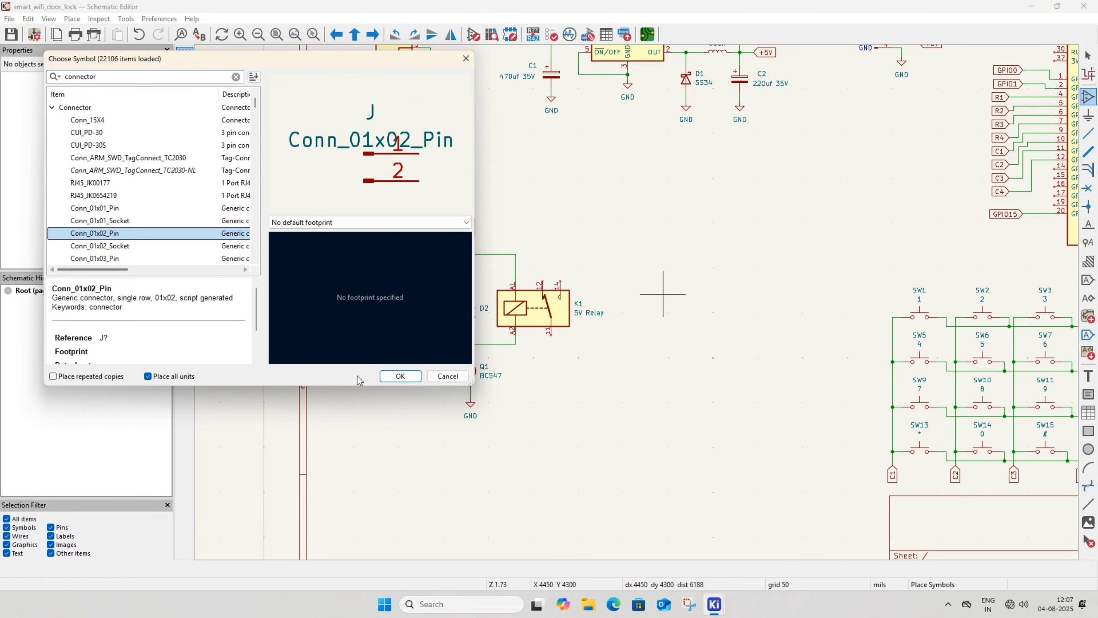
pyautogui.click(401, 376)
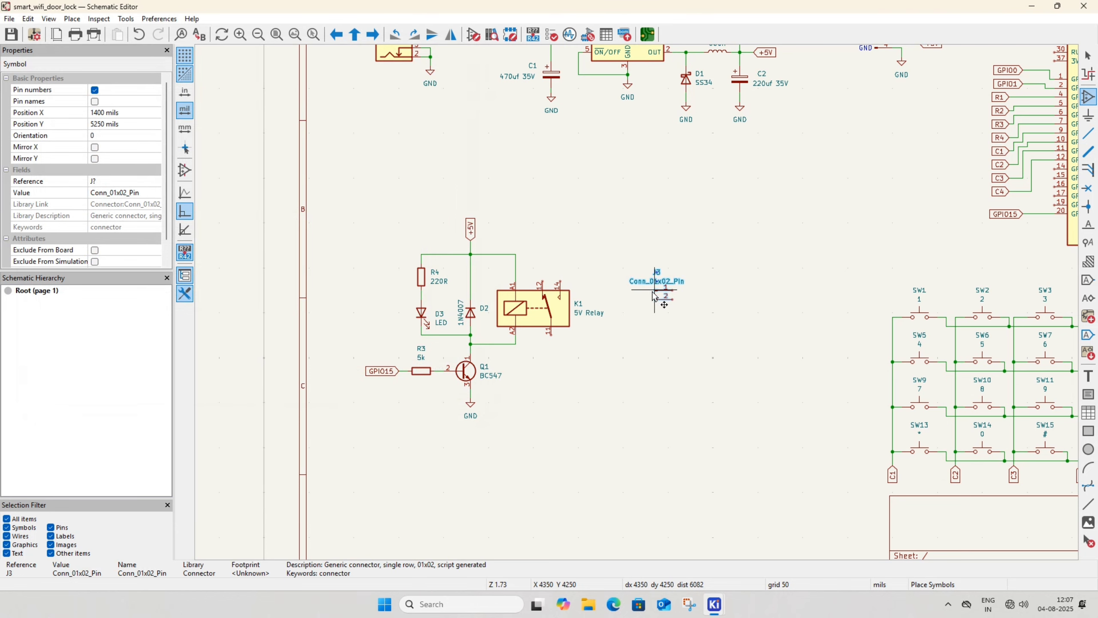
pyautogui.click(653, 292)
pyautogui.press('Escape')
# Mirror the two-pin connector so its pins face the relay, and move it slightly away from its original spot
pyautogui.moveTo(627, 245); pyautogui.dragTo(687, 307)
pyautogui.click(450, 35)
pyautogui.click(608, 309)
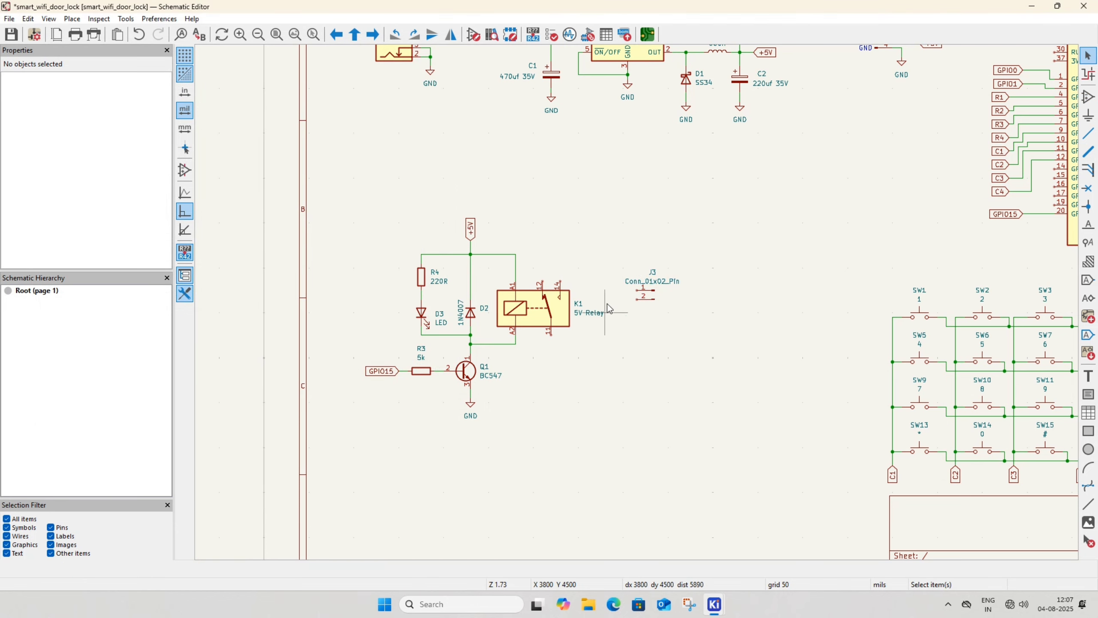
pyautogui.press('m')
pyautogui.click(657, 297)
# Set the value of connector J3 to DC 12V Solenoid Lock
pyautogui.write('vDC 12V')
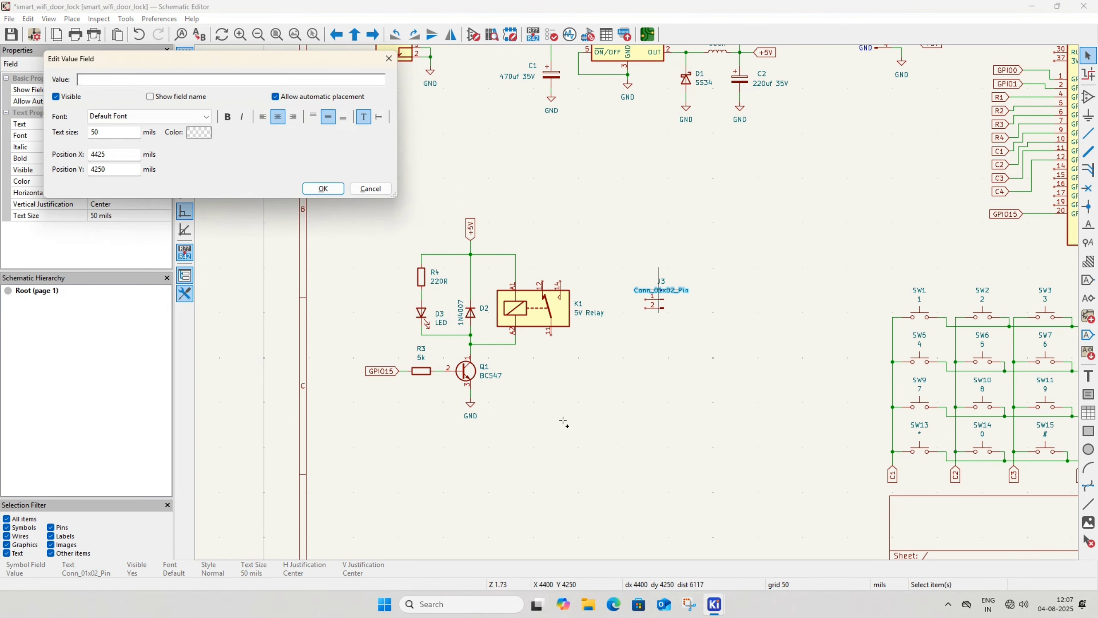
pyautogui.write(' Solenoid Lock')
pyautogui.press('Return')
# Wire pin 1 of connector J3 to relay pin 14
pyautogui.scroll(2, 588, 471)
pyautogui.press('w')
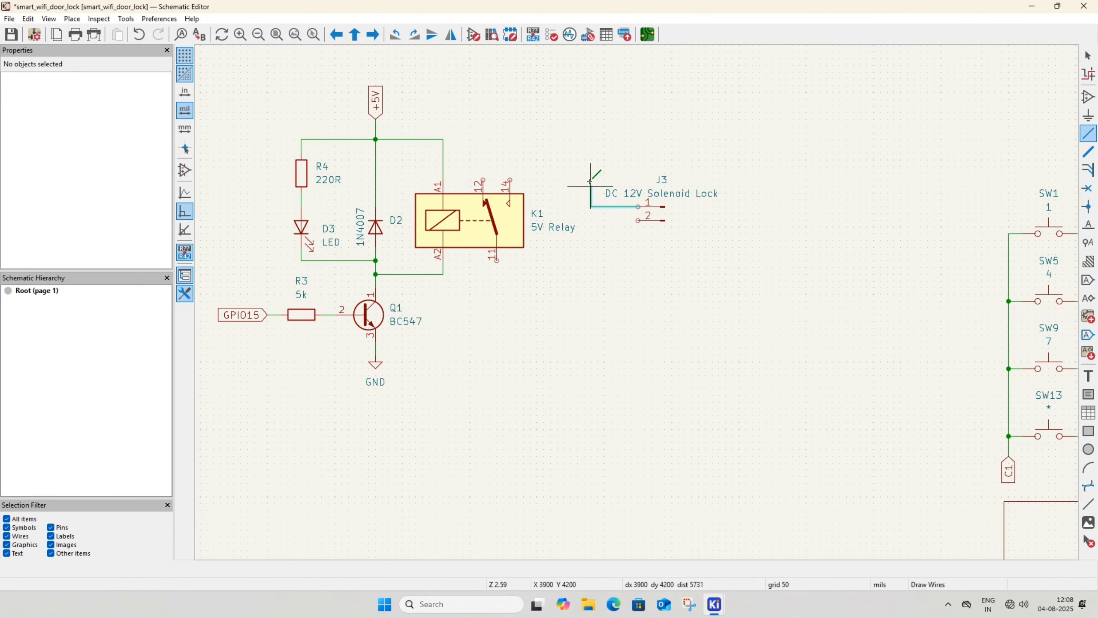
pyautogui.click(591, 173)
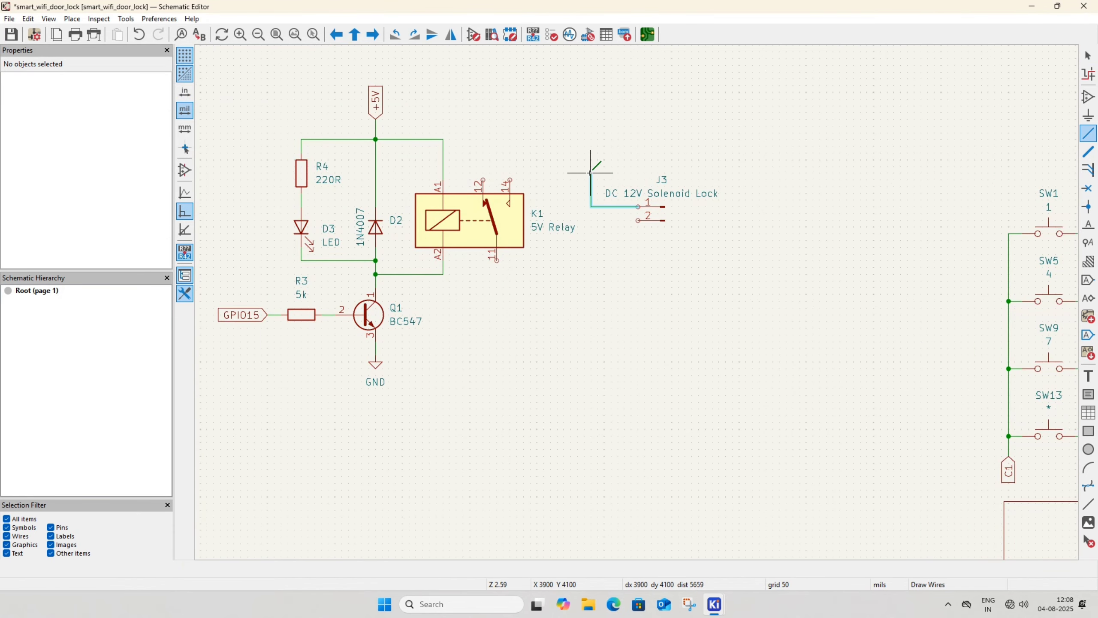
pyautogui.click(509, 178)
pyautogui.press('Escape')
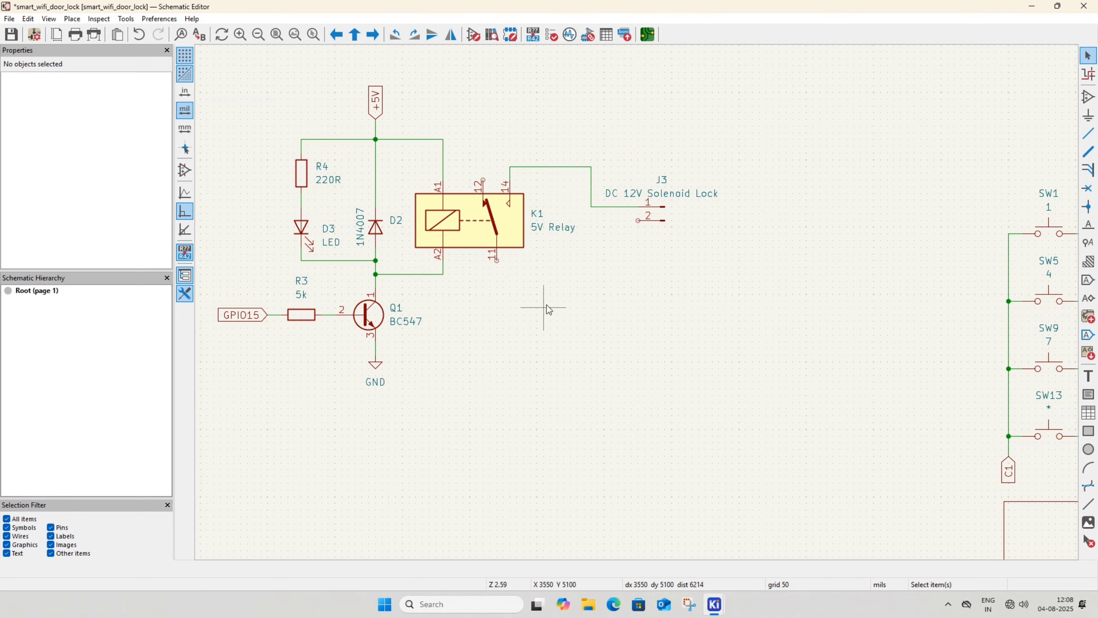
# Place a duplicate of C2's GND symbol below connector J3 and wire it to J3's pin 2
pyautogui.scroll(-2, 637, 303)
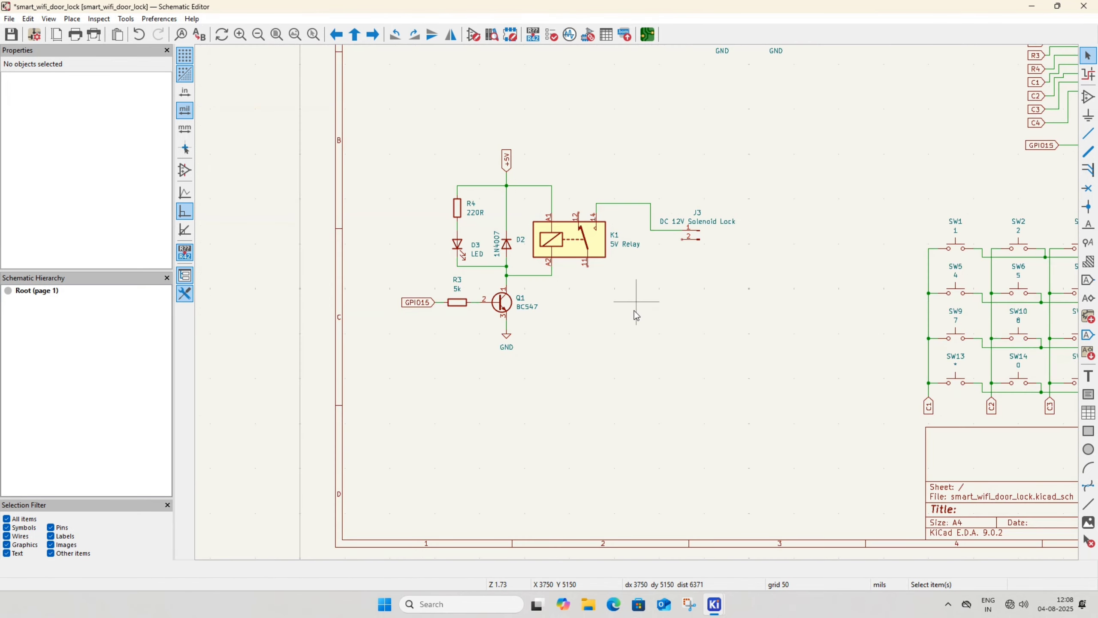
pyautogui.moveTo(634, 310); pyautogui.dragTo(603, 373, button='middle')
pyautogui.click(744, 103)
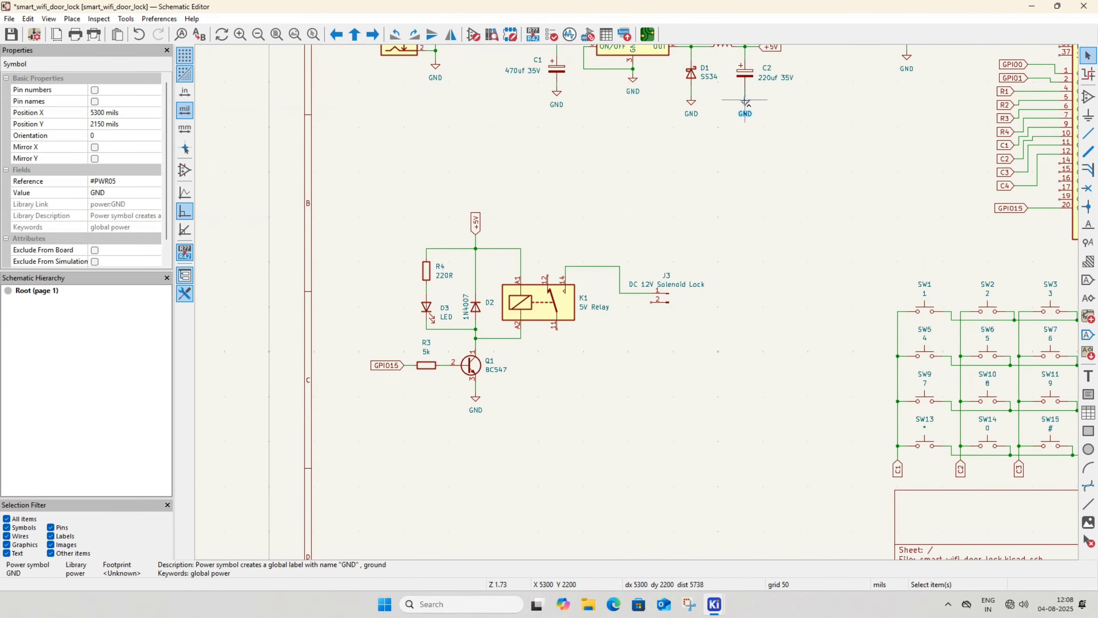
pyautogui.hotkey('ctrl', 'd')
pyautogui.scroll(3, 648, 379)
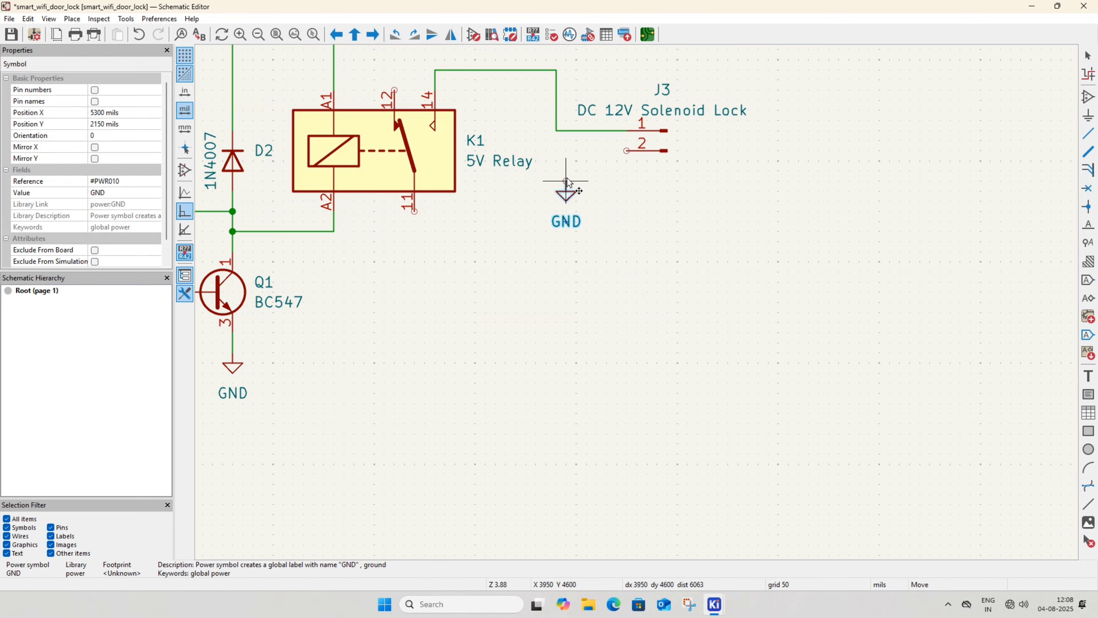
pyautogui.click(566, 181)
pyautogui.press('w')
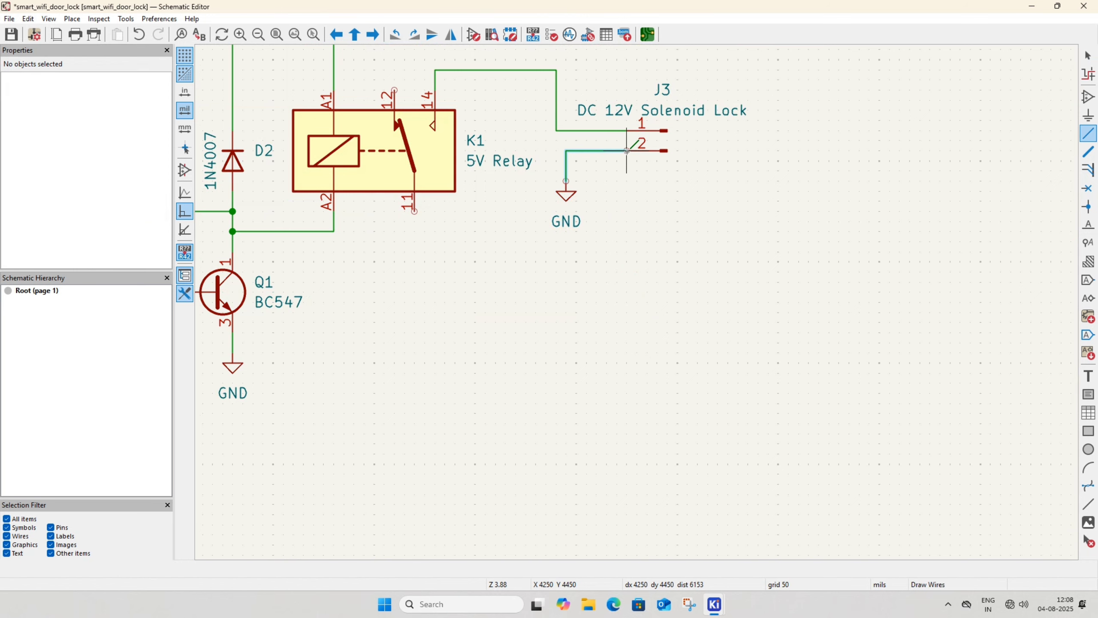
pyautogui.click(627, 151)
pyautogui.press('Escape')
# Duplicate the +12V label at the regulator input, rotate the copy to vertical and place it below relay pin 11
pyautogui.scroll(-4, 577, 303)
pyautogui.scroll(2, 577, 331)
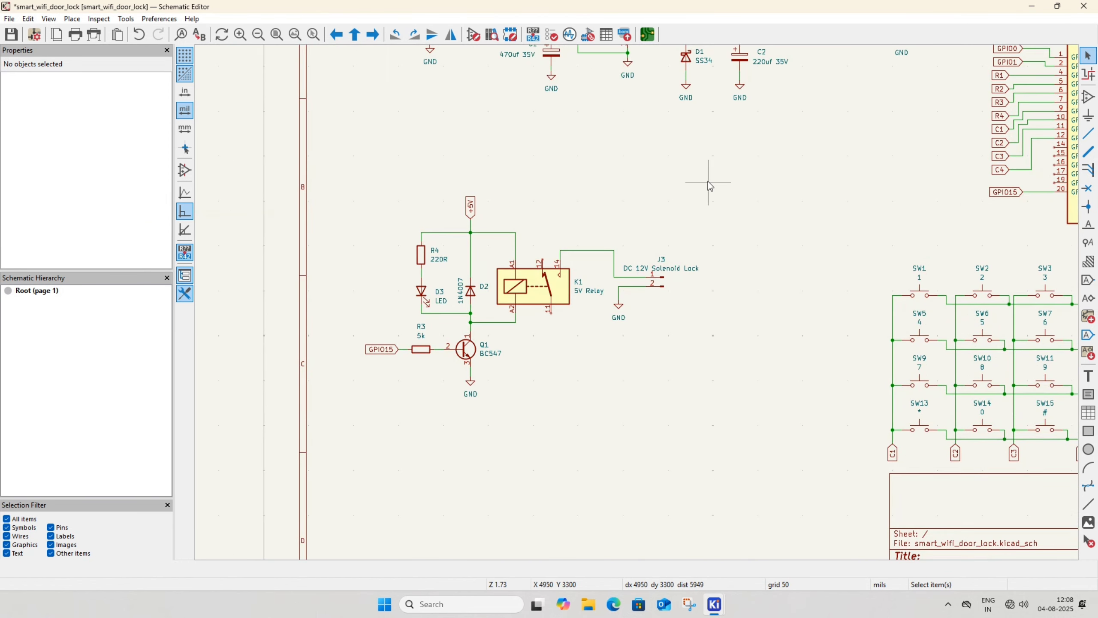
pyautogui.scroll(3, 709, 185)
pyautogui.click(493, 100)
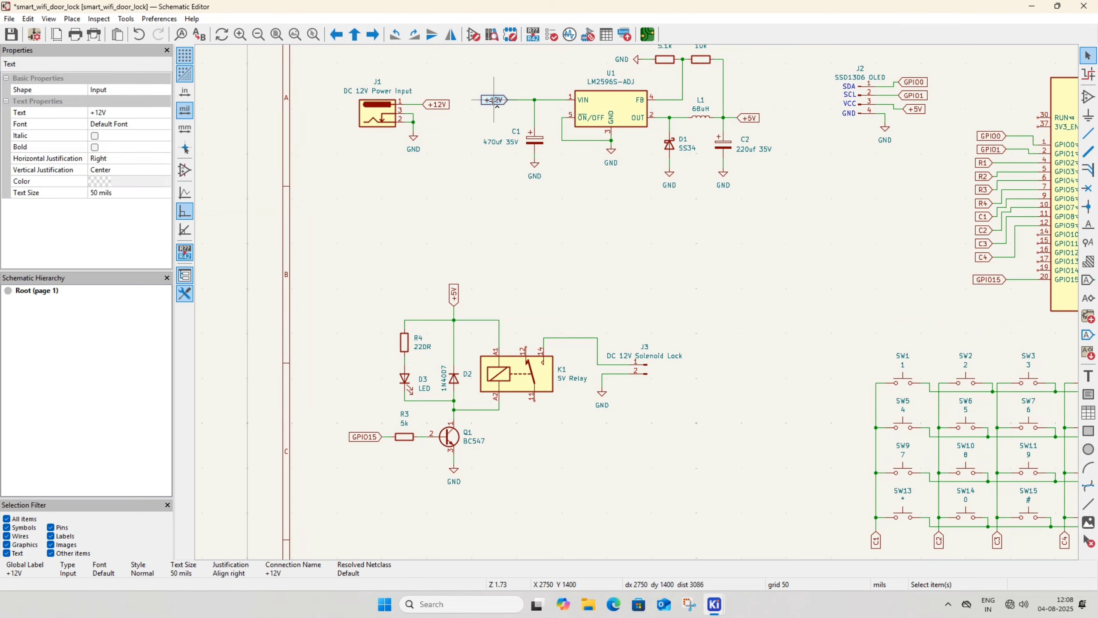
pyautogui.press('m')
pyautogui.scroll(5, 613, 302)
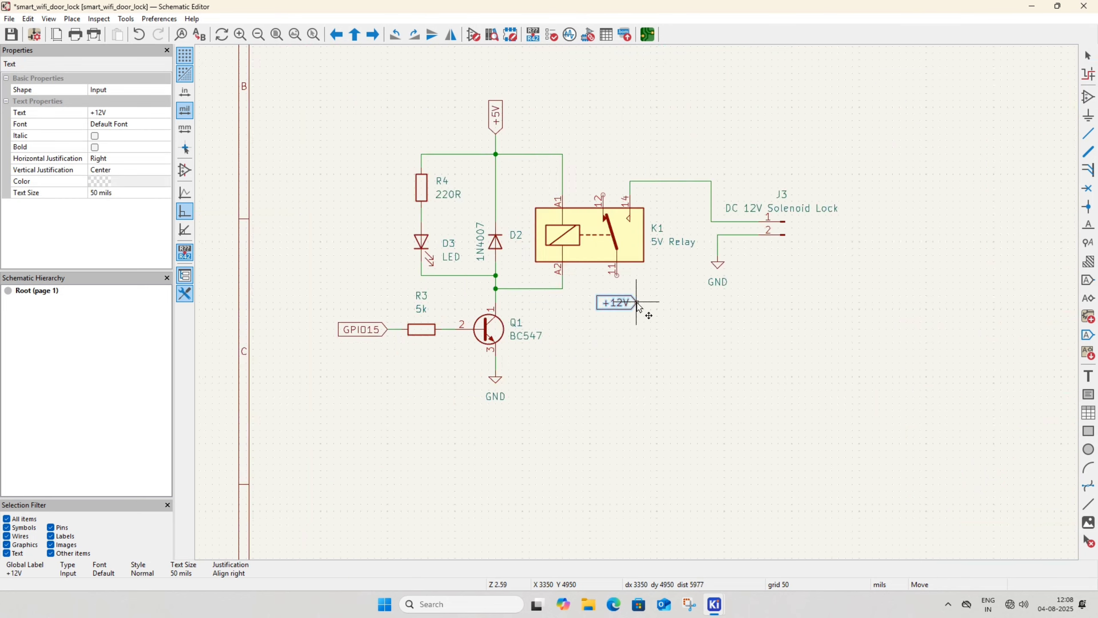
pyautogui.press('r')
pyautogui.click(591, 287)
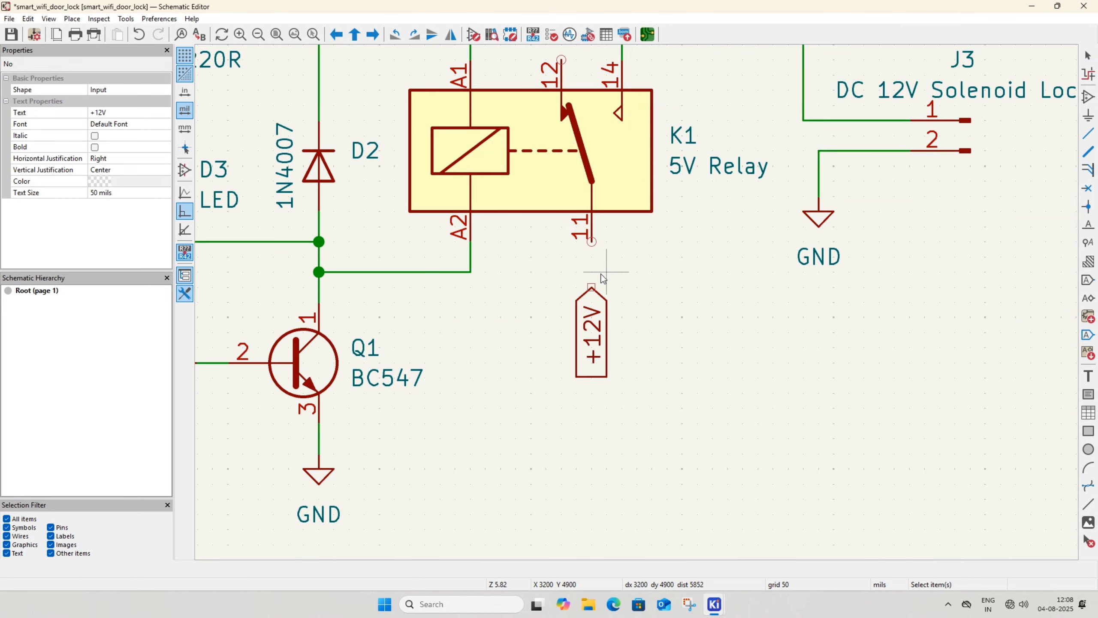
pyautogui.press('Escape')
# Wire the +12V label to relay pin 11 and save the schematic
pyautogui.press('w')
pyautogui.click(592, 242)
pyautogui.press('Escape')
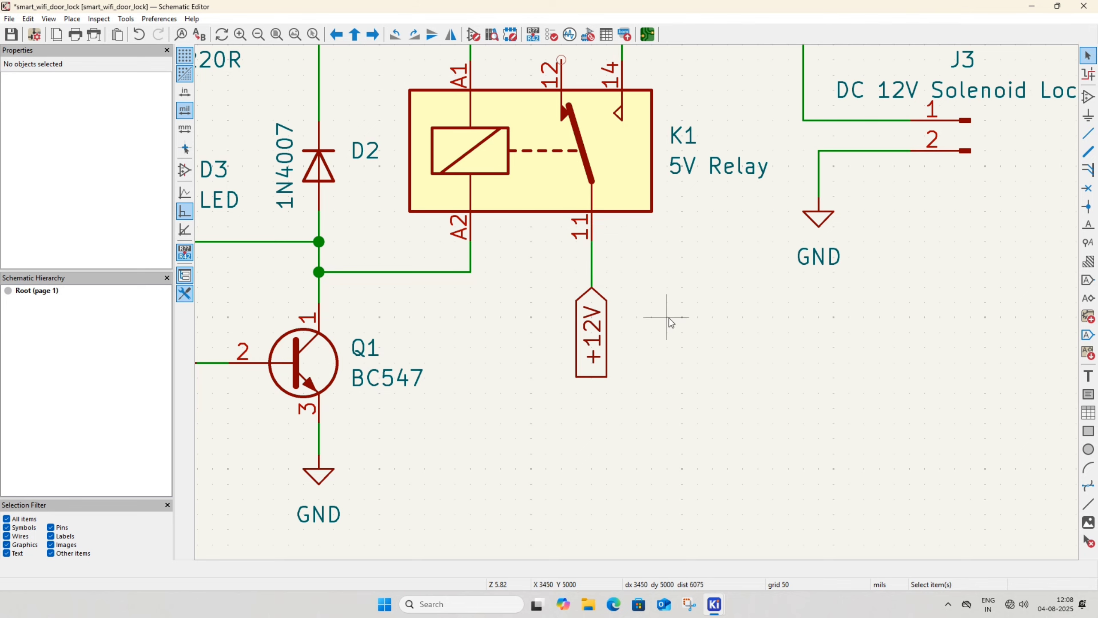
pyautogui.hotkey('ctrl', 's')
# Place a no-connect flag on the unused relay pin 12
pyautogui.scroll(-2, 644, 323)
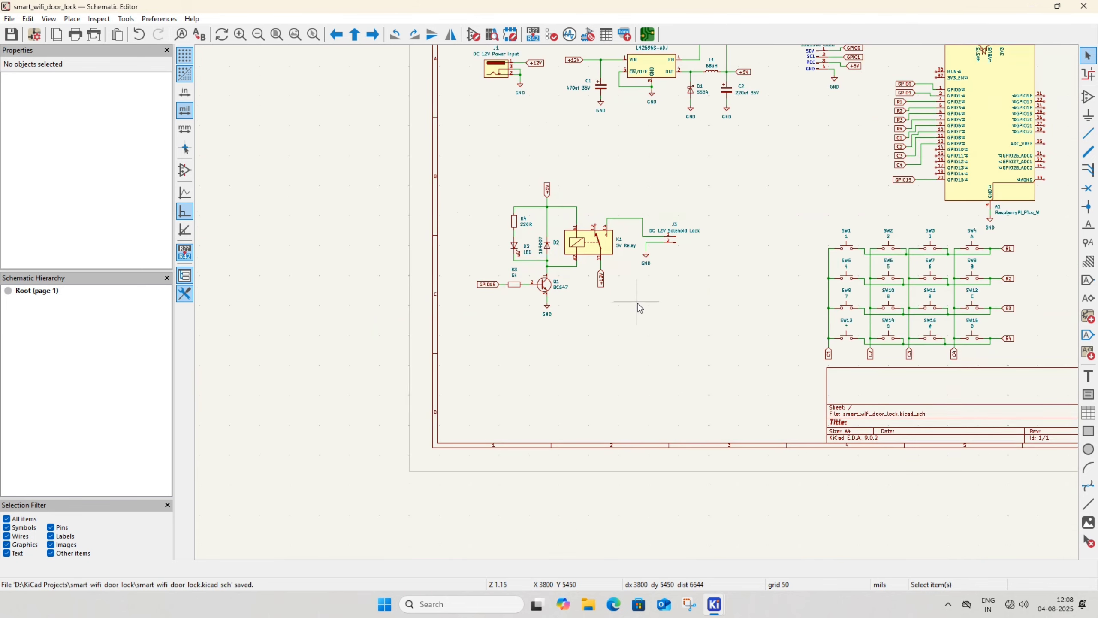
pyautogui.moveTo(631, 305); pyautogui.dragTo(495, 361, button='middle')
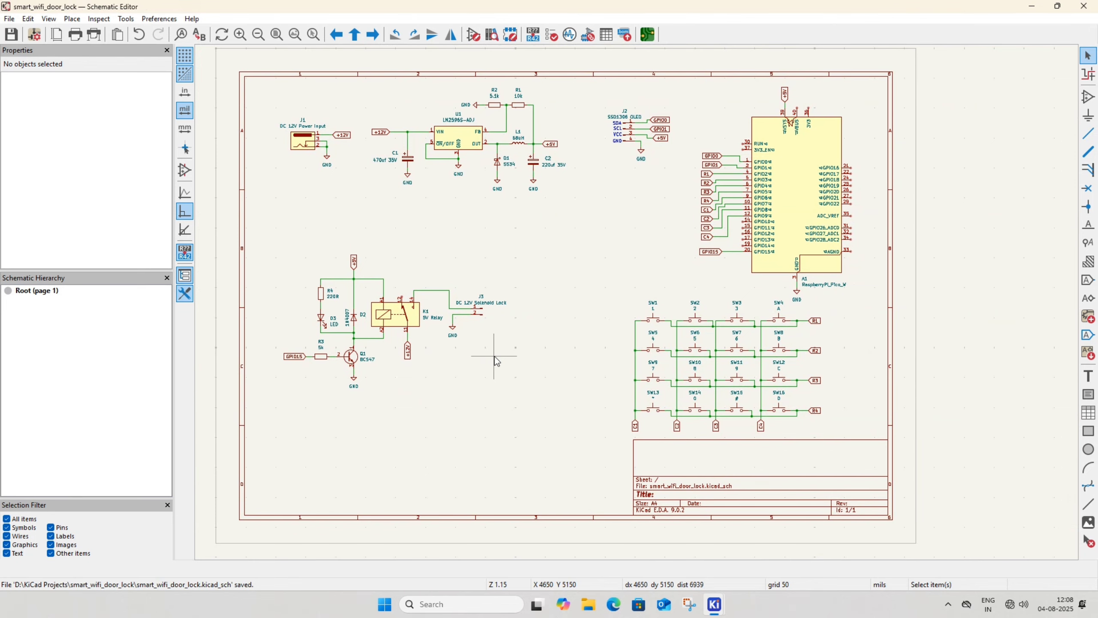
pyautogui.click(1088, 188)
pyautogui.scroll(3, 346, 299)
pyautogui.click(565, 304)
# Place no-connect flags on the Raspberry Pi Pico W's VBUS, 3V3, RUN and 3V3_EN pins
pyautogui.scroll(-2, 590, 294)
pyautogui.moveTo(897, 242); pyautogui.dragTo(487, 413, button='middle')
pyautogui.scroll(2, 579, 336)
pyautogui.click(592, 82)
pyautogui.click(619, 82)
pyautogui.click(470, 161)
pyautogui.click(470, 174)
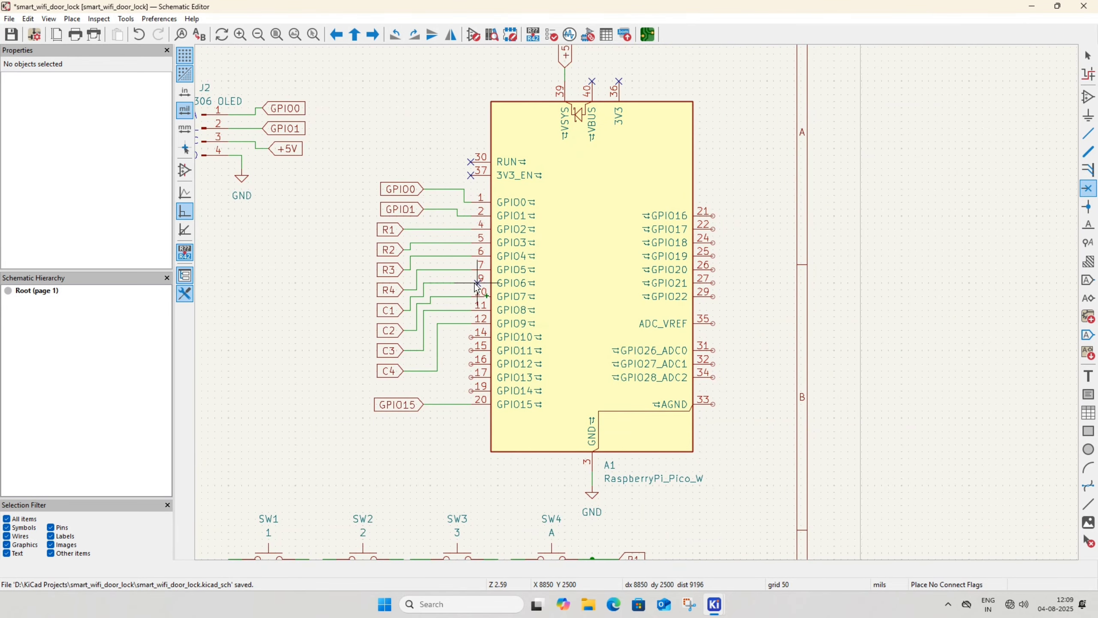
# Place no-connect flags on the unused Pico W pins GPIO10 to GPIO14
pyautogui.click(470, 336)
pyautogui.click(470, 350)
pyautogui.press('Escape')
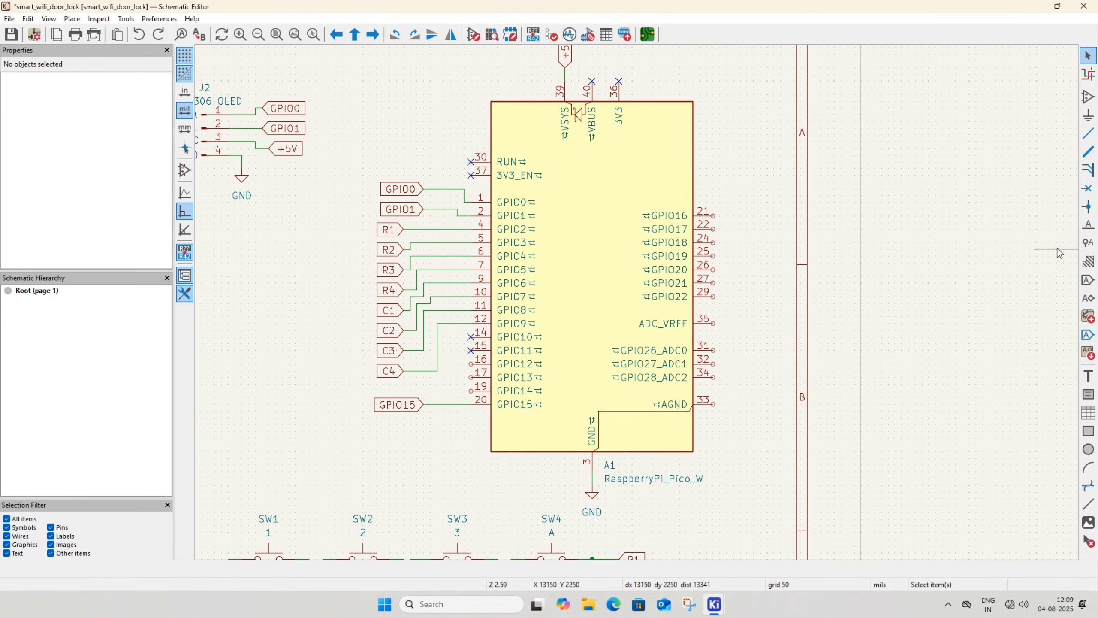
pyautogui.click(1088, 188)
pyautogui.click(471, 359)
pyautogui.click(471, 372)
pyautogui.click(470, 385)
# Place no-connect flags on the unused Pico W pins GPIO16 to GPIO22
pyautogui.click(712, 215)
pyautogui.click(712, 228)
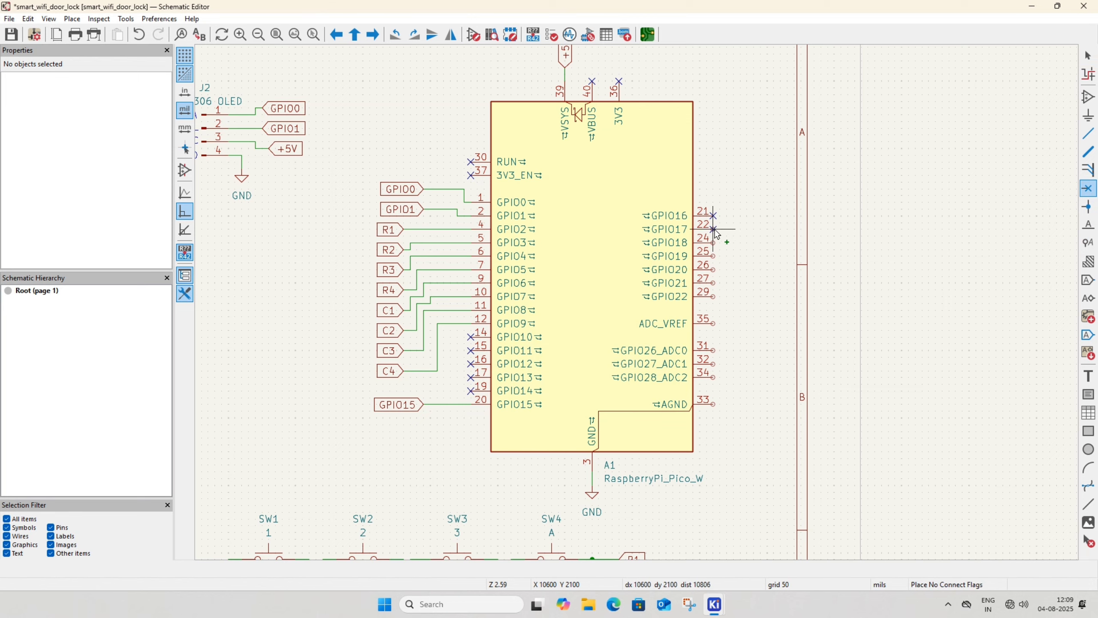
pyautogui.click(713, 242)
pyautogui.click(713, 255)
pyautogui.click(713, 269)
pyautogui.click(713, 282)
pyautogui.click(713, 296)
# Place no-connect flags on the Pico W's ADC_VREF, GPIO26, GPIO27, GPIO28 and AGND pins, and save the schematic
pyautogui.click(713, 323)
pyautogui.click(713, 350)
pyautogui.click(713, 363)
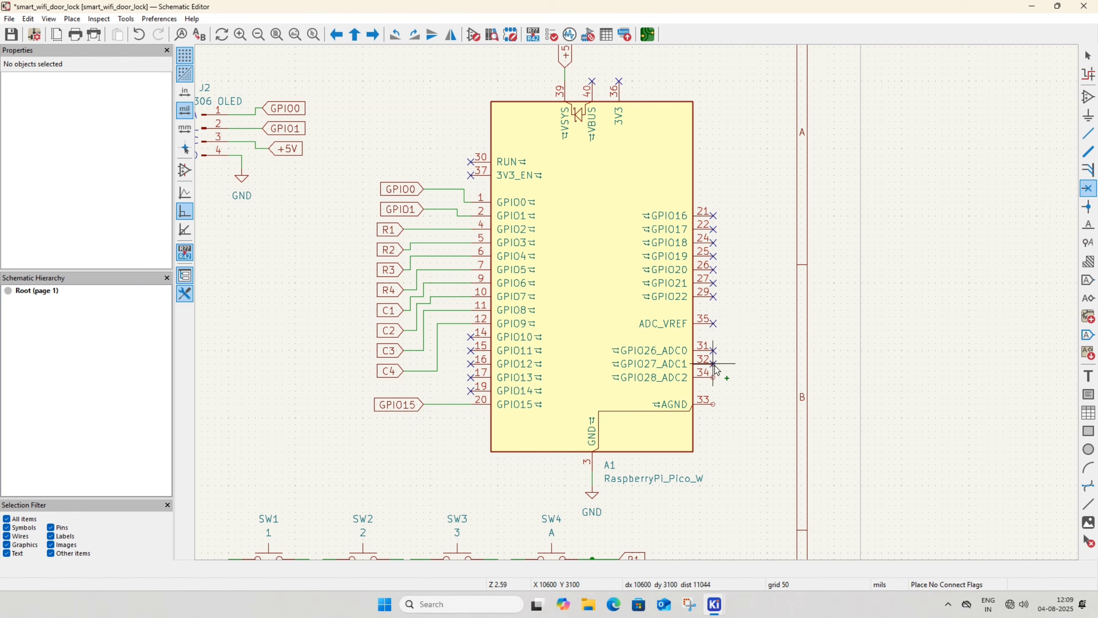
pyautogui.click(713, 376)
pyautogui.click(712, 404)
pyautogui.press('Escape')
pyautogui.hotkey('ctrl', 's')
# Place a PWR_FLAG power symbol above the +12V line of the DC 12V power input J1
pyautogui.press('Home')
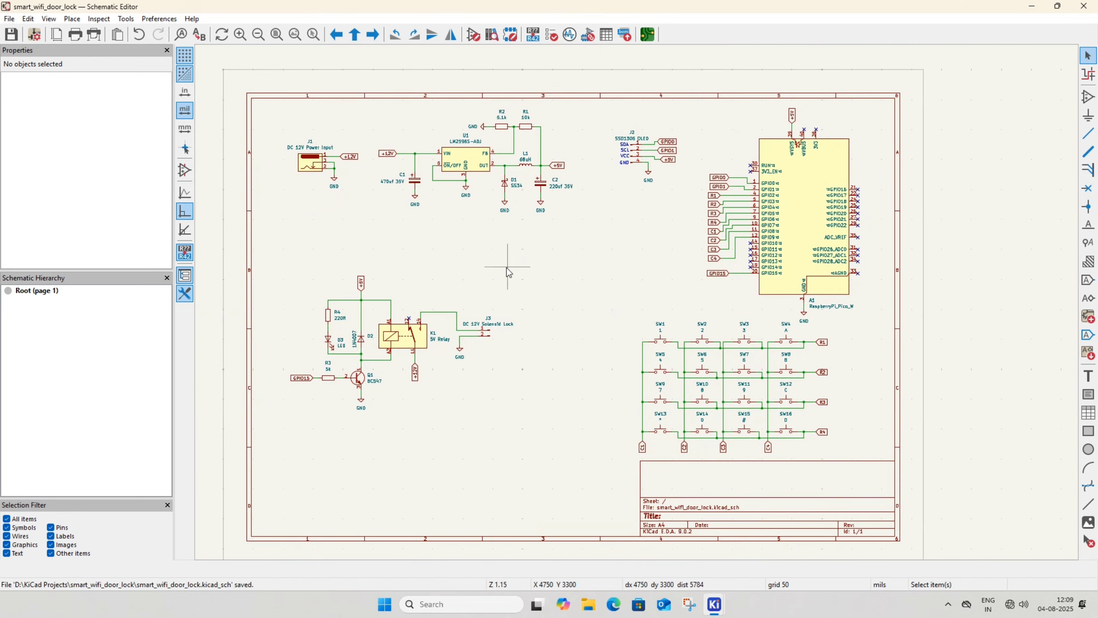
pyautogui.moveTo(361, 196); pyautogui.dragTo(409, 206, button='middle')
pyautogui.scroll(5, 337, 118)
pyautogui.click(1088, 116)
pyautogui.write('p')
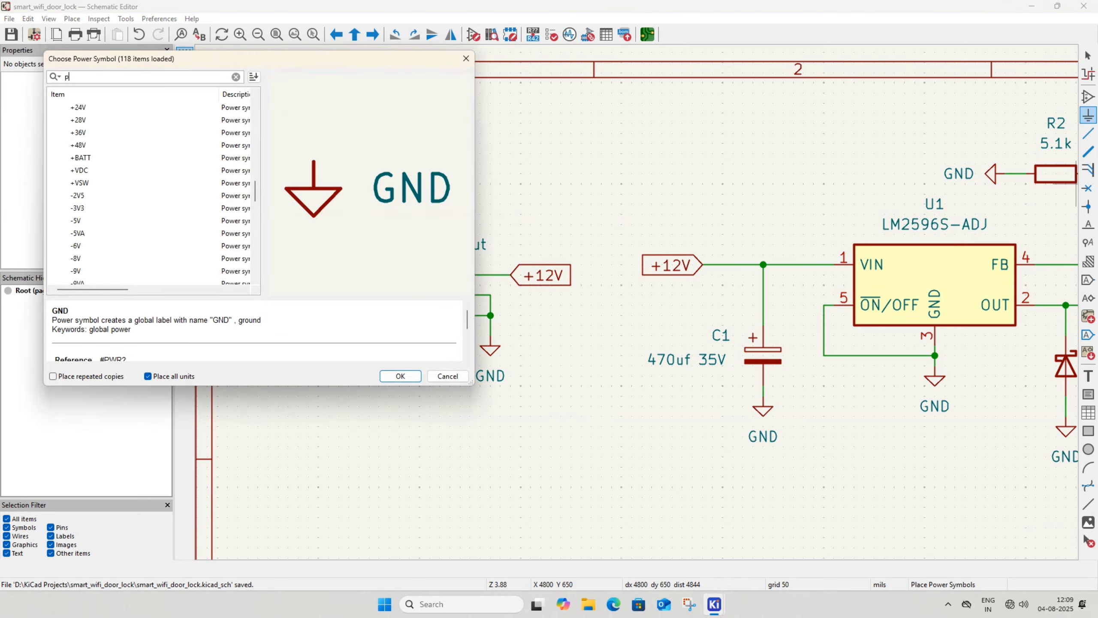
pyautogui.write('wr')
pyautogui.click(388, 376)
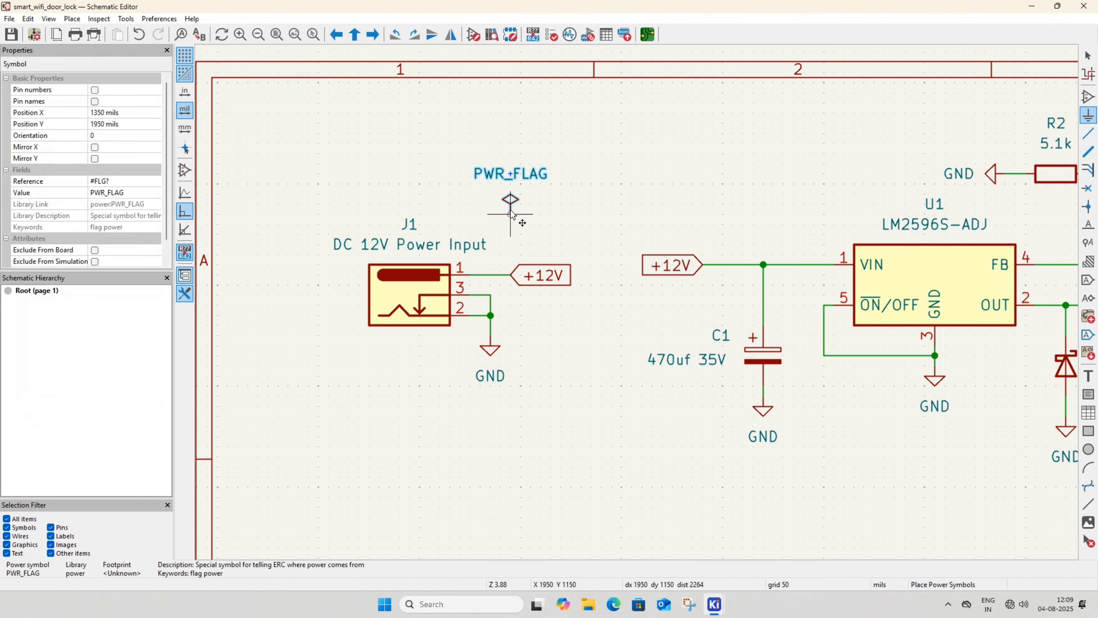
pyautogui.click(498, 203)
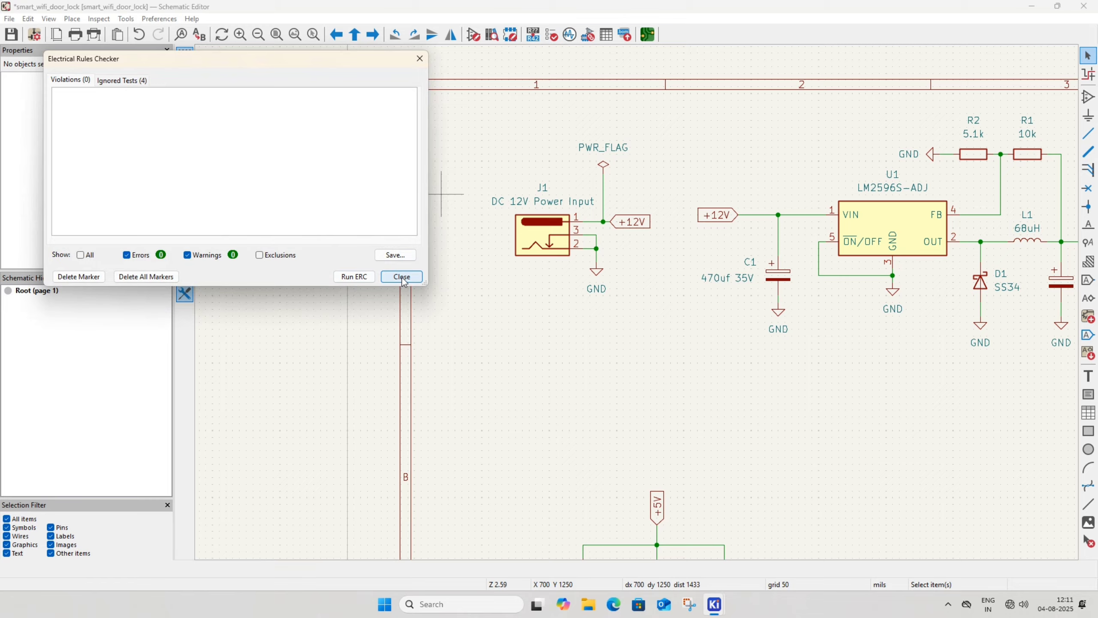
# Close the Electrical Rules Checker and save the schematic
pyautogui.click(400, 279)
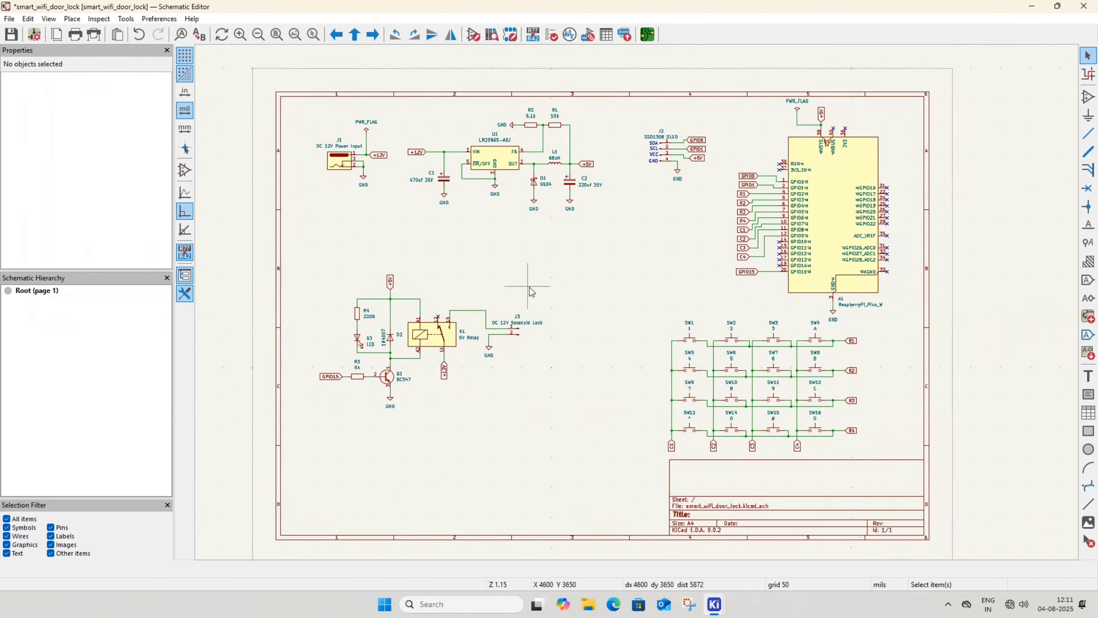
pyautogui.hotkey('ctrl', 's')
pyautogui.scroll(1, 545, 292)
pyautogui.scroll(-1, 562, 295)
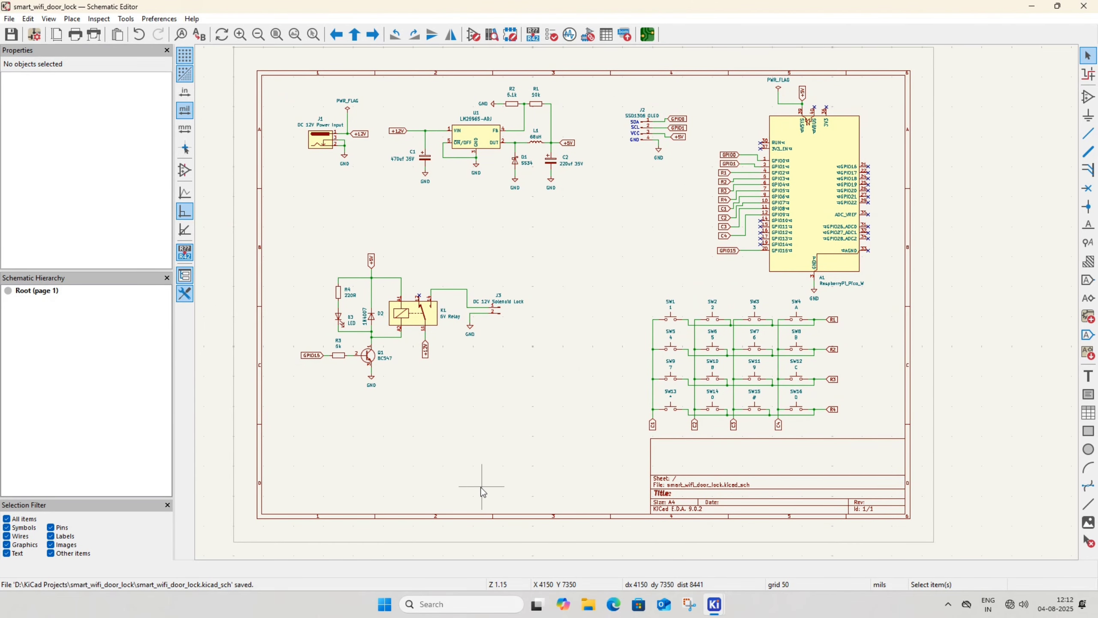
# Assign the BarrelJack_Horizontal footprint to the DC 12V power input J1, finding it with the filter "dc jack"
pyautogui.scroll(3, 642, 312)
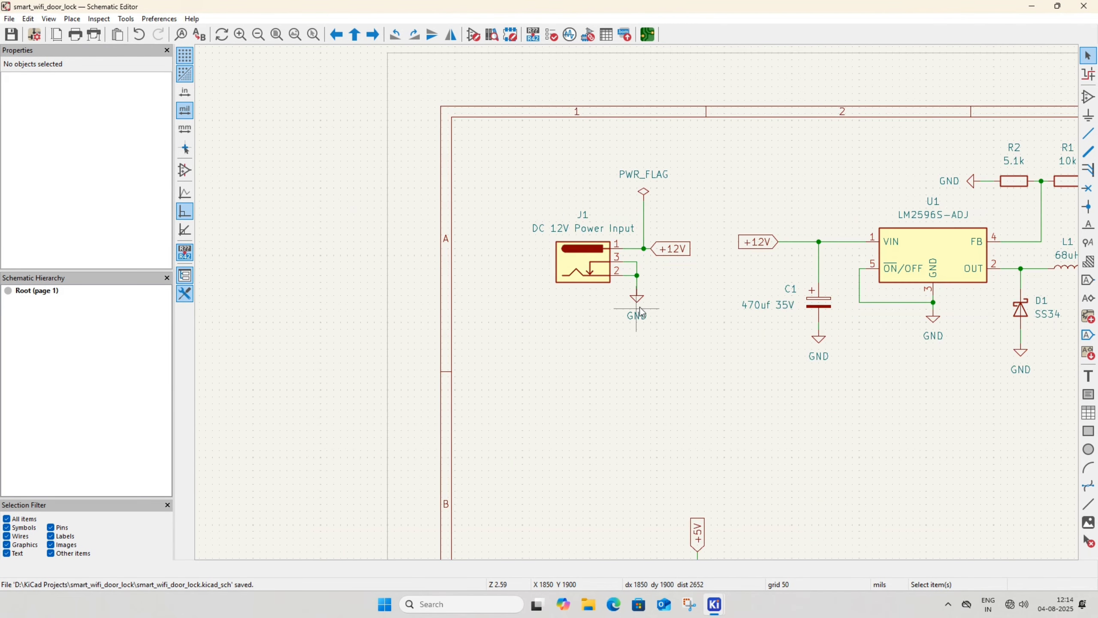
pyautogui.moveTo(642, 372); pyautogui.dragTo(582, 357, button='middle')
pyautogui.click(531, 253)
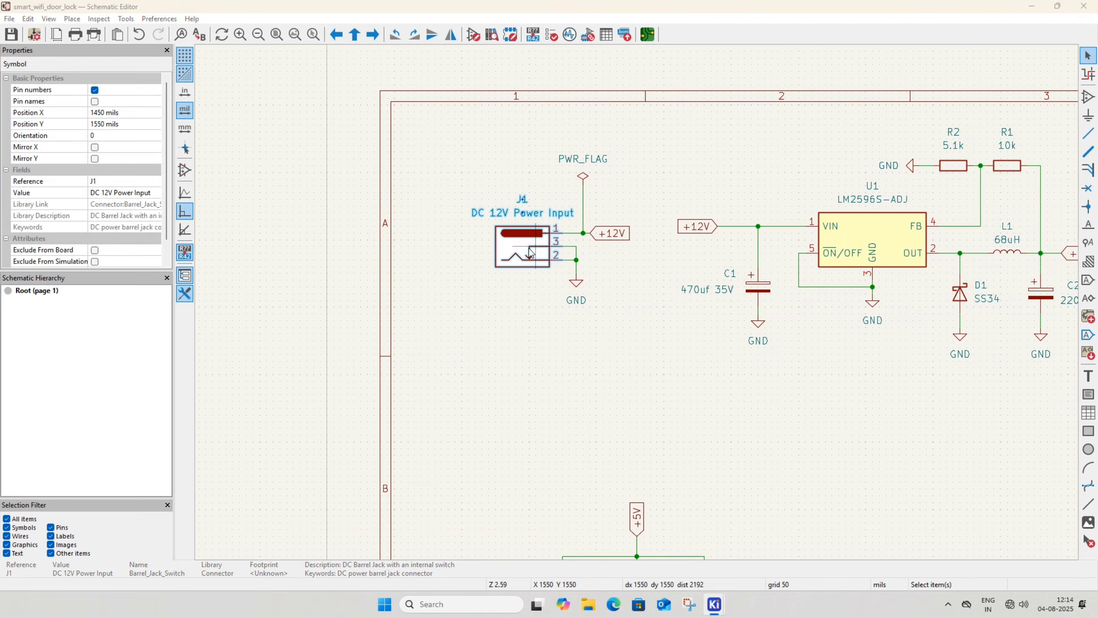
pyautogui.doubleClick(531, 253)
pyautogui.click(179, 145)
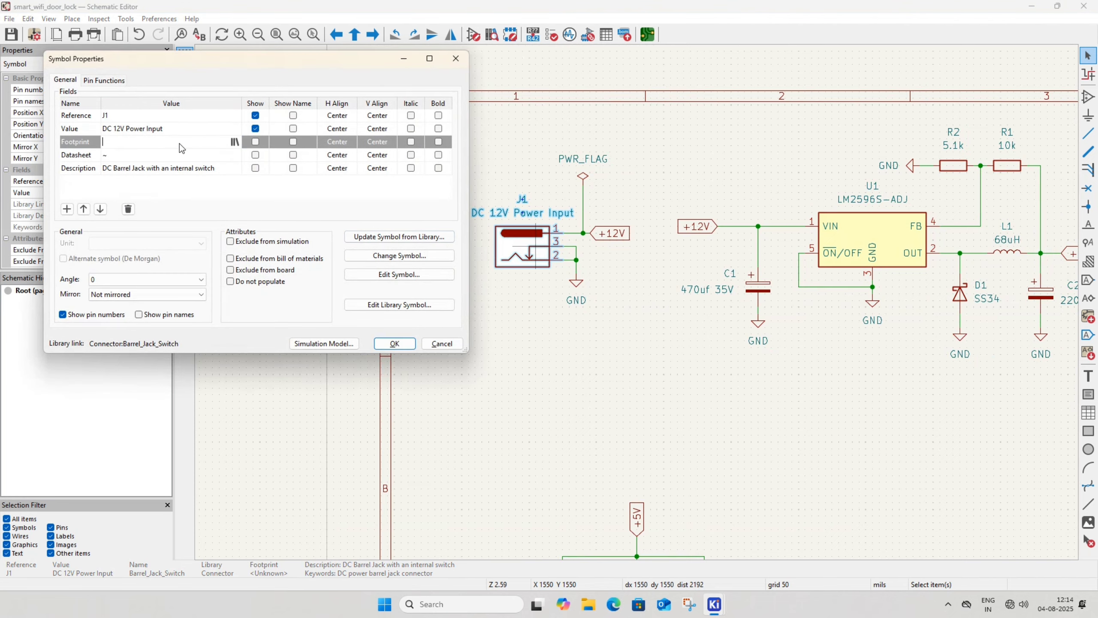
pyautogui.click(234, 143)
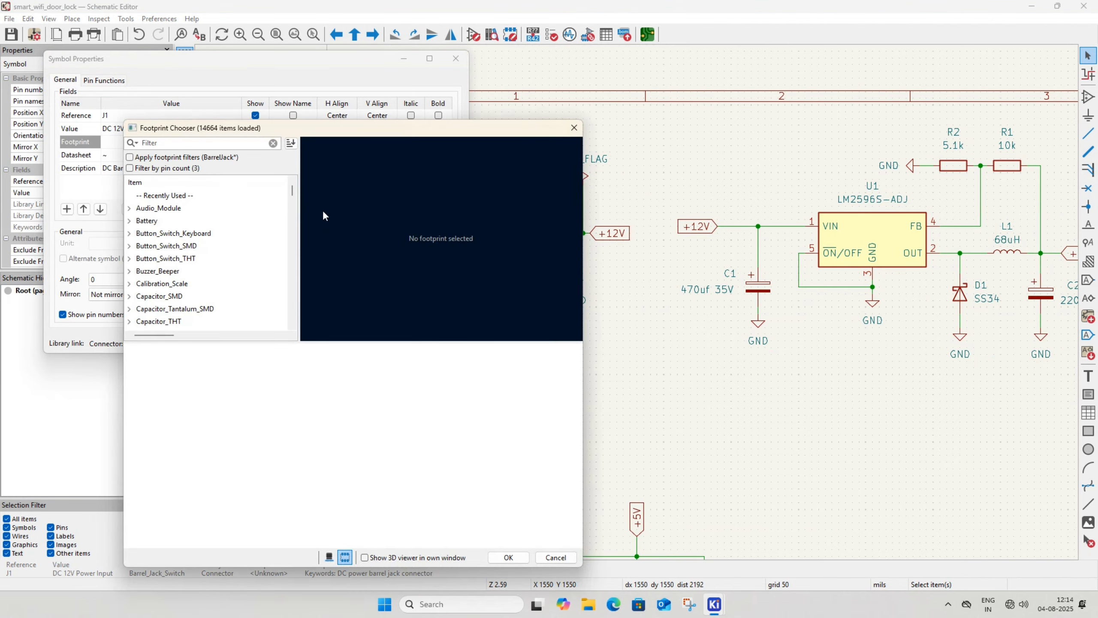
pyautogui.write('dc')
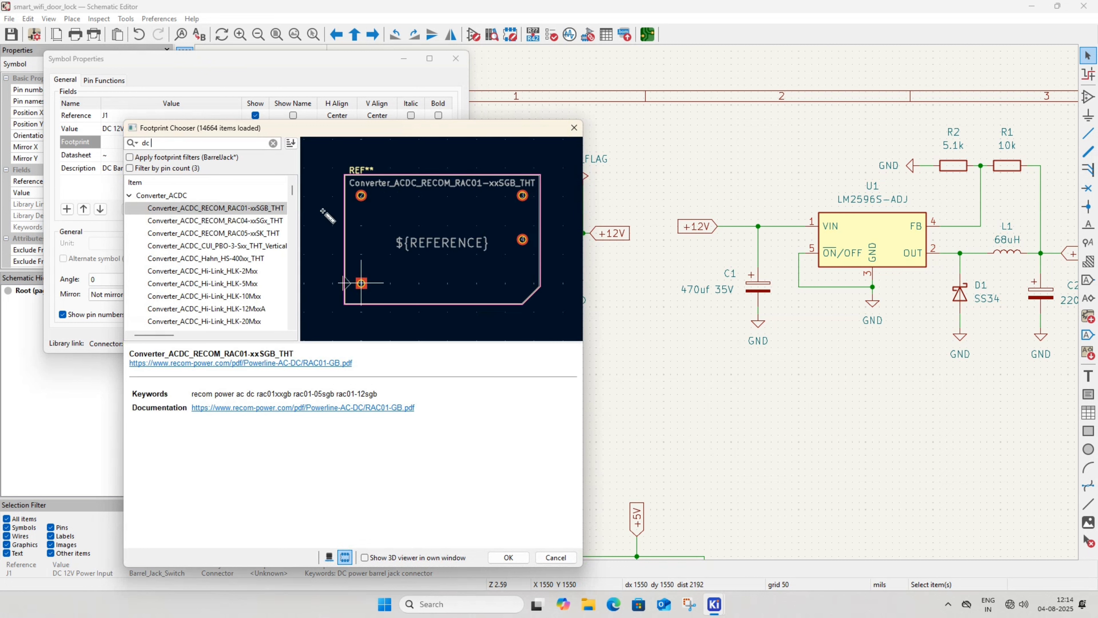
pyautogui.write(' jack')
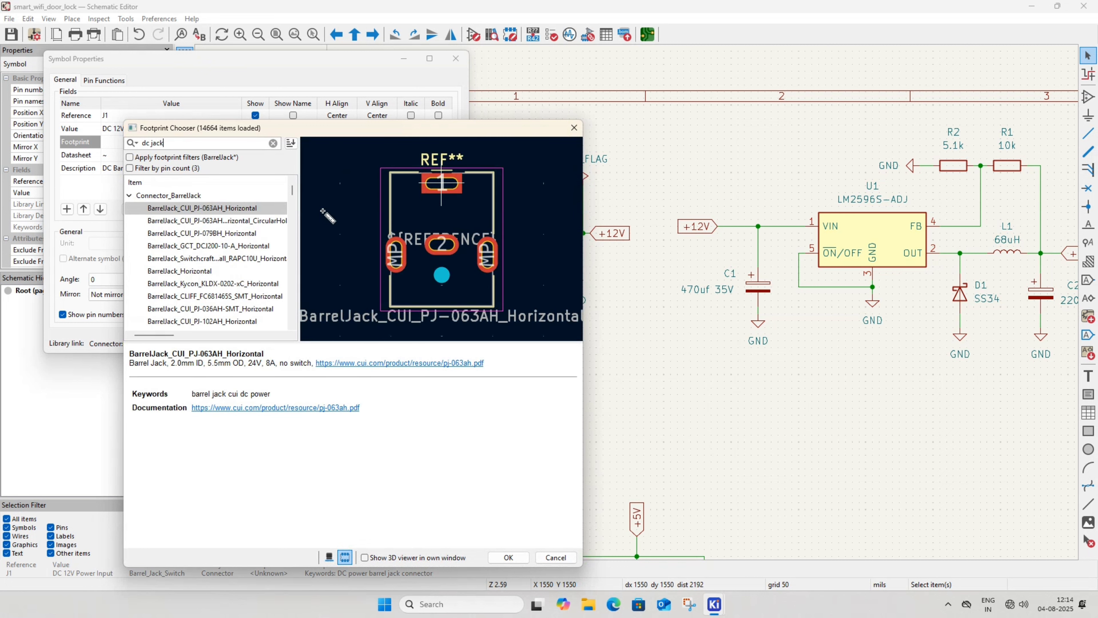
pyautogui.click(179, 271)
pyautogui.click(509, 557)
pyautogui.press('Return')
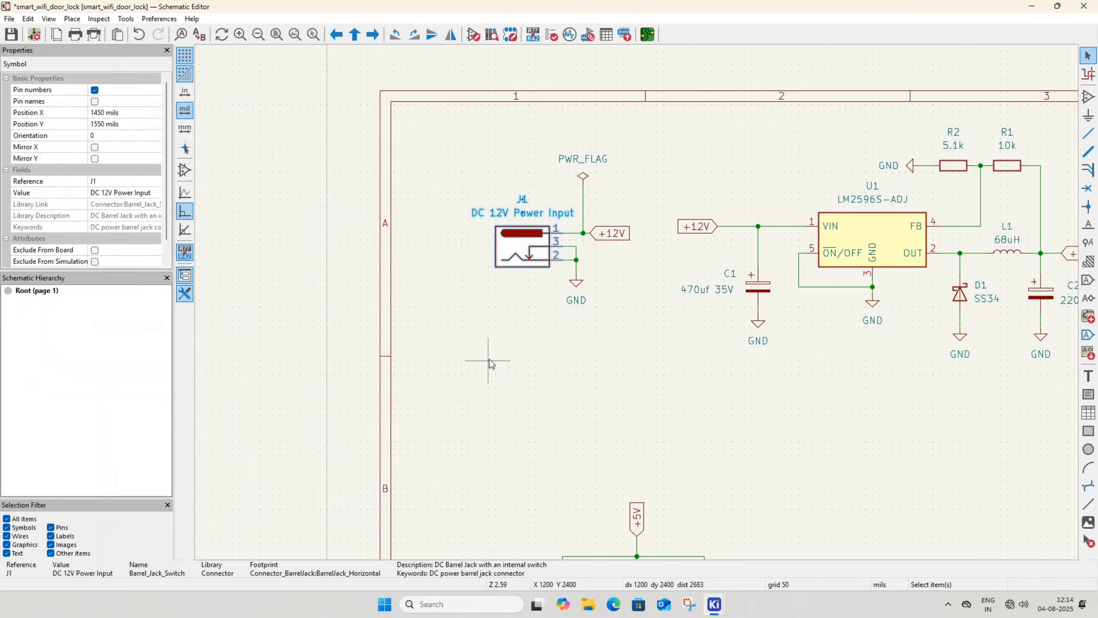
pyautogui.click(489, 359)
# Filter the footprint library for "capacitor" for C1 and collapse the Capacitor_SMD and Capacitor_Tantalum_SMD groups to reach the through-hole radial footprints
pyautogui.moveTo(722, 423); pyautogui.dragTo(495, 403, button='middle')
pyautogui.doubleClick(529, 274)
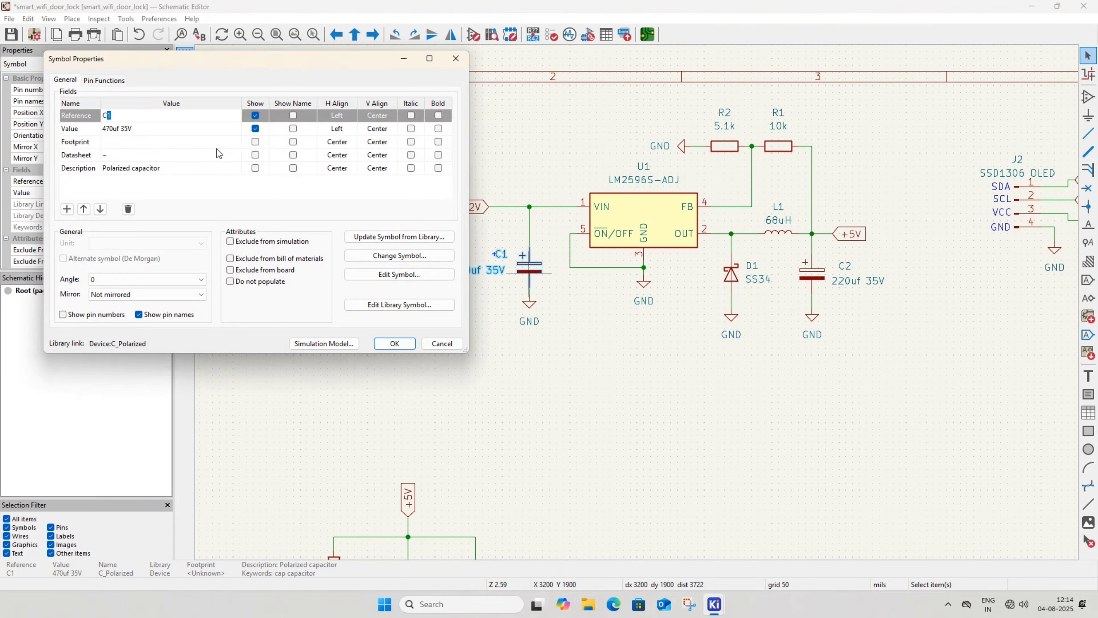
pyautogui.click(225, 141)
pyautogui.click(233, 142)
pyautogui.write('capacitor')
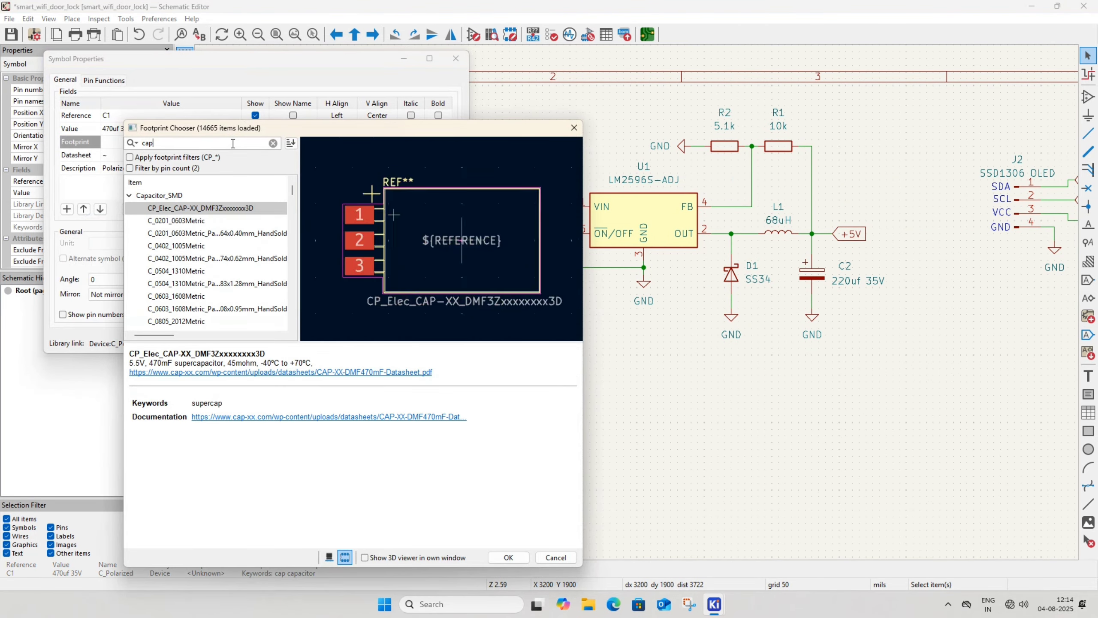
pyautogui.click(129, 195)
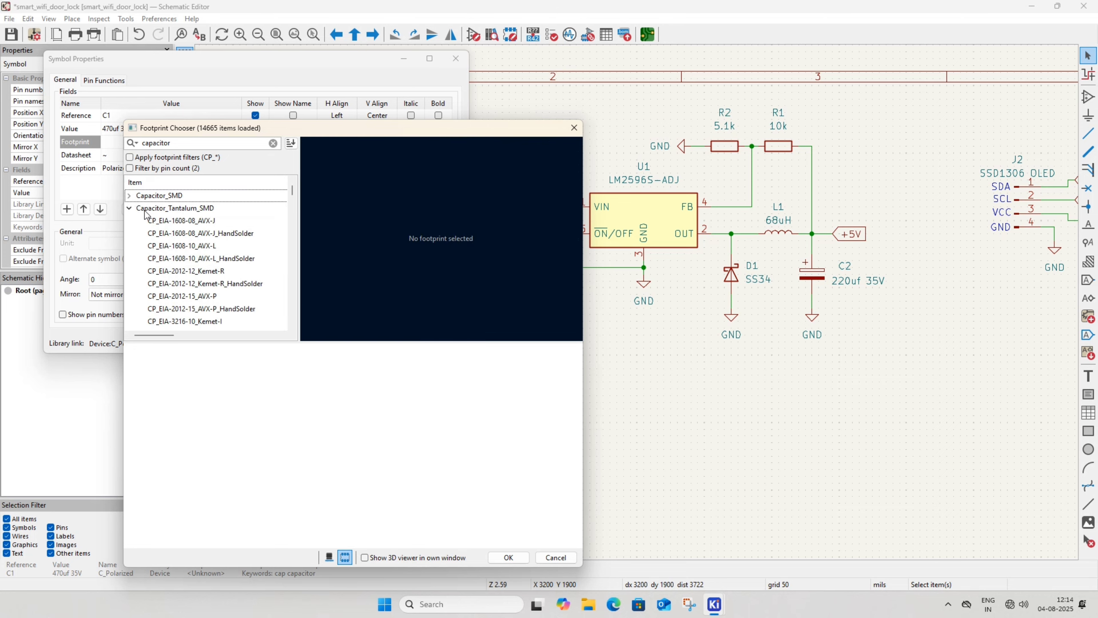
pyautogui.click(129, 207)
pyautogui.scroll(-10, 233, 266)
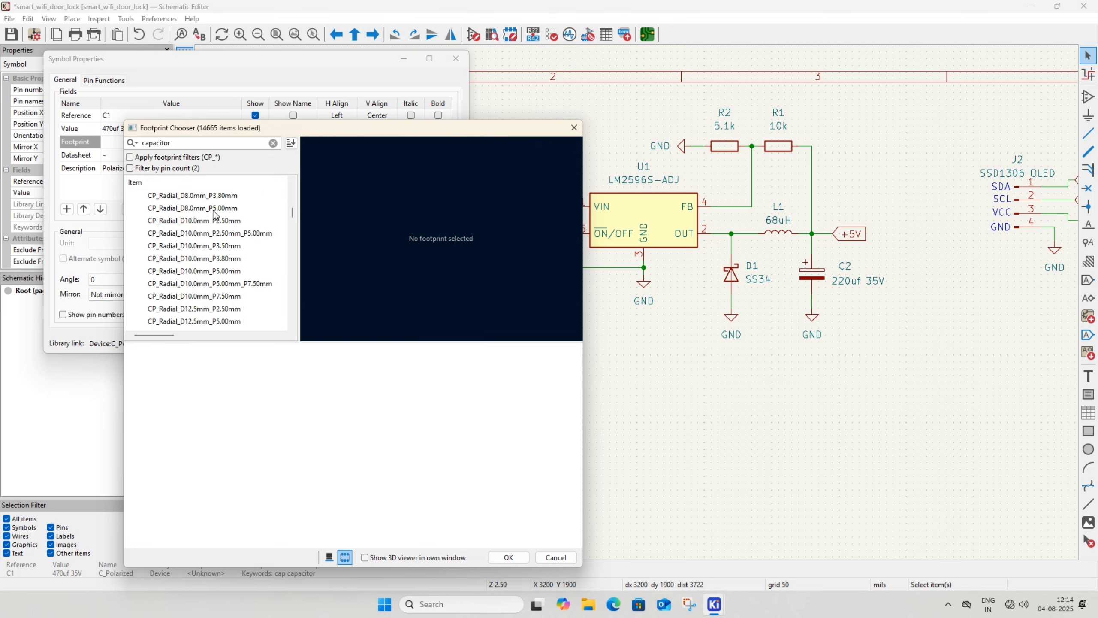
# Compare the radial capacitor footprints and assign CP_Radial_D8.0mm_P3.50mm to capacitor C1
pyautogui.click(215, 209)
pyautogui.scroll(1, 217, 218)
pyautogui.click(220, 221)
pyautogui.scroll(2, 221, 225)
pyautogui.click(223, 282)
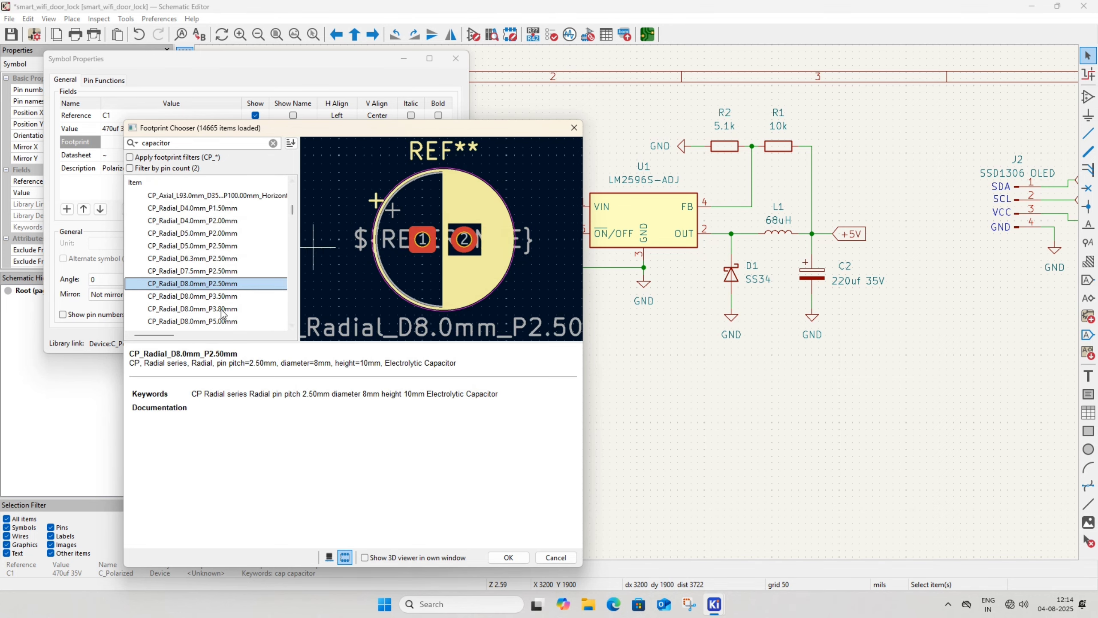
pyautogui.click(222, 296)
pyautogui.click(507, 557)
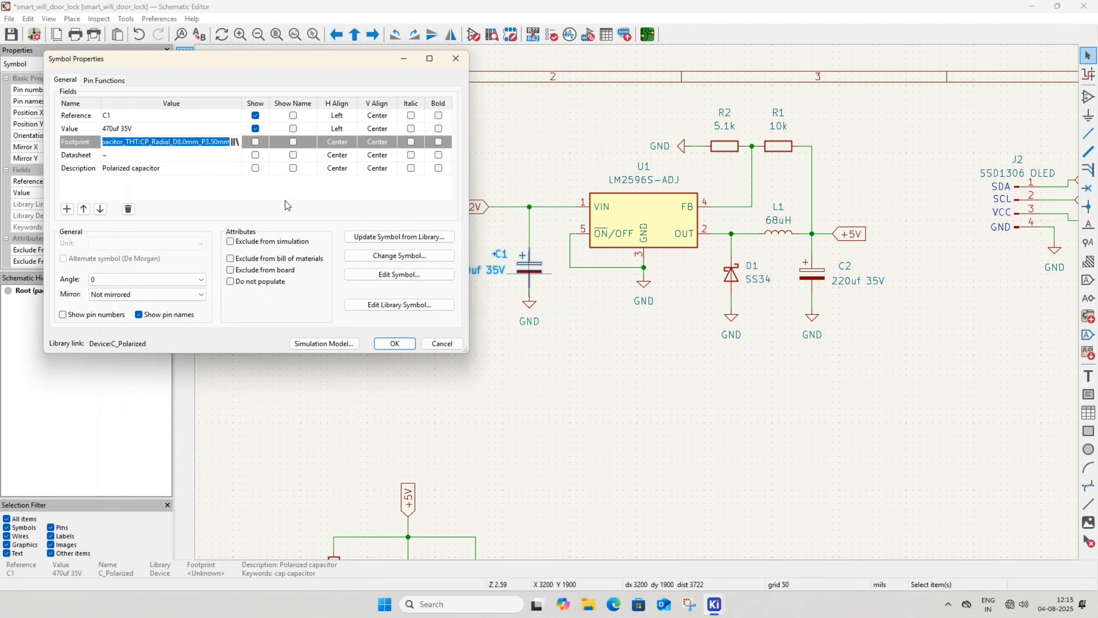
pyautogui.click(392, 344)
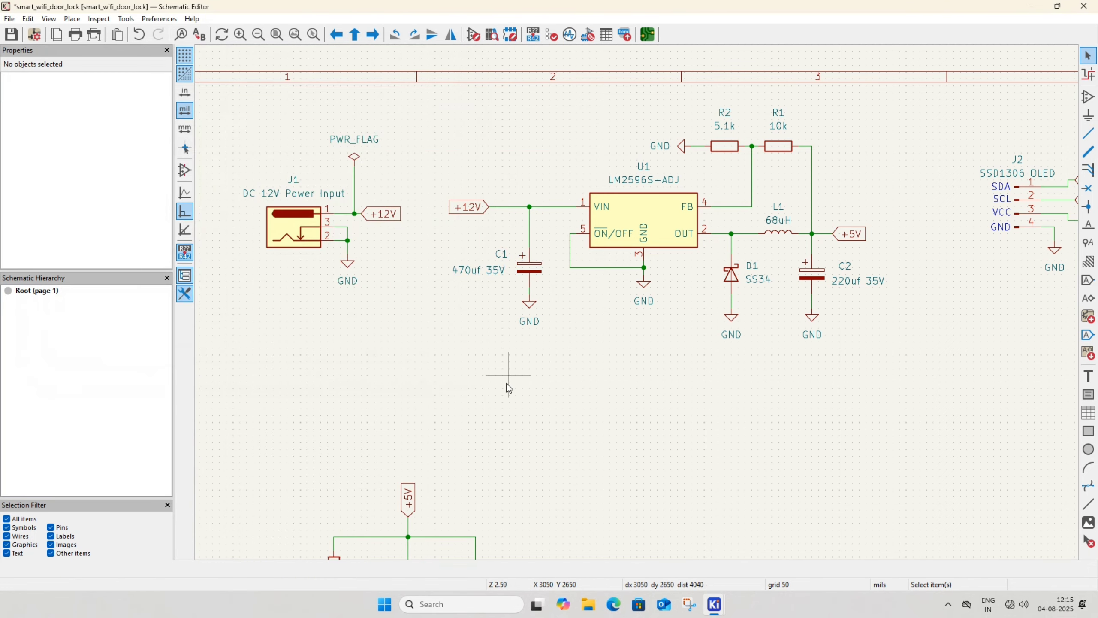
# Set the footprint of capacitor C2 to Capacitor_THT:CP_Radial_D8.0mm_P3.50mm and save the schematic
pyautogui.moveTo(589, 384); pyautogui.dragTo(479, 378, button='middle')
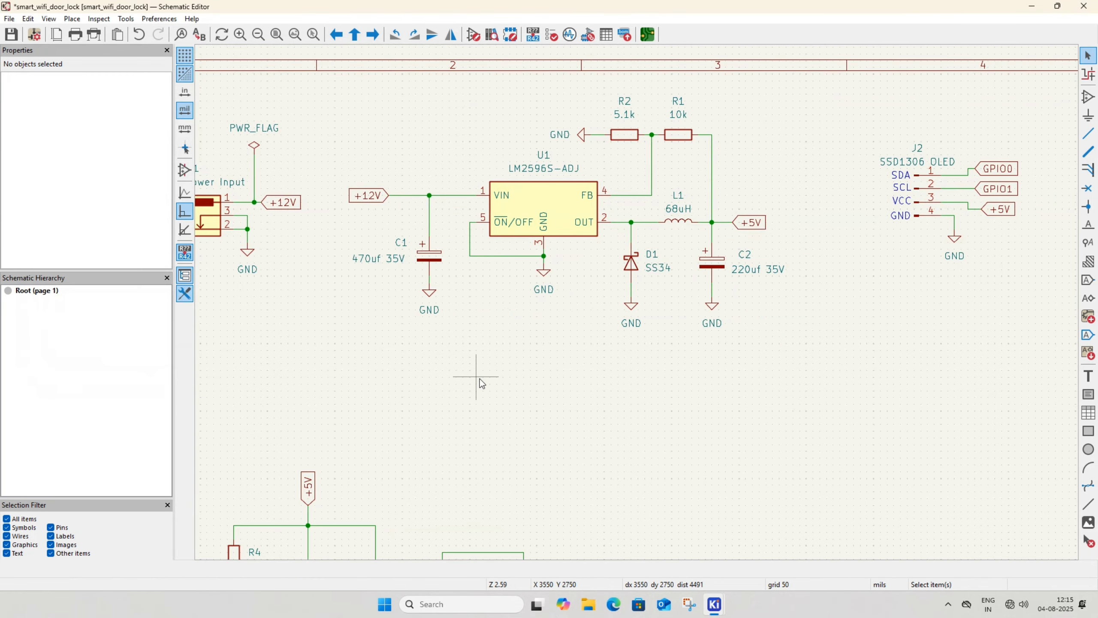
pyautogui.doubleClick(706, 293)
pyautogui.click(176, 141)
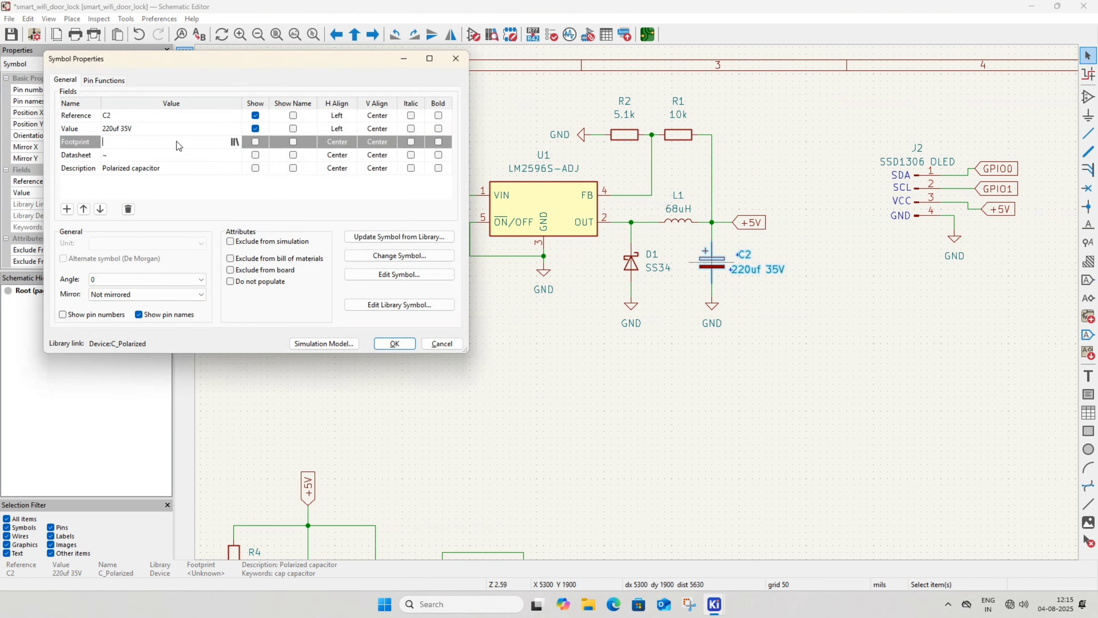
pyautogui.write('Capacitor_THT:CP_Radial_D8.0mm_P3.50mm')
pyautogui.click(394, 344)
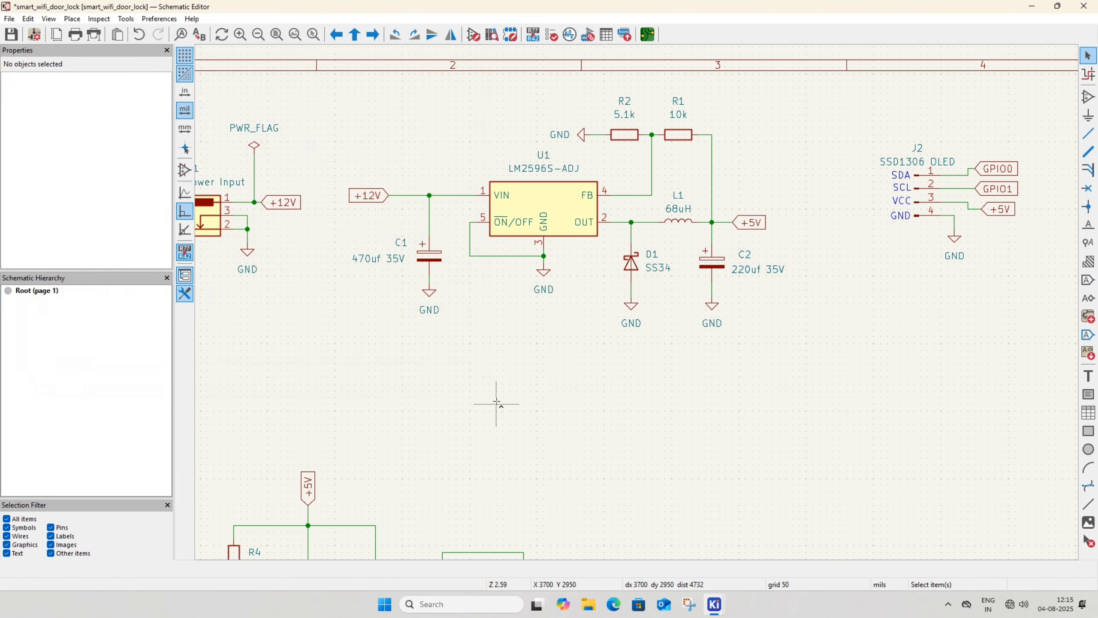
pyautogui.hotkey('ctrl', 's')
# Filter the footprint library for "resistor" for R2 and collapse the Resistor_SMD group to reach the through-hole footprints
pyautogui.moveTo(493, 383); pyautogui.dragTo(473, 403, button='middle')
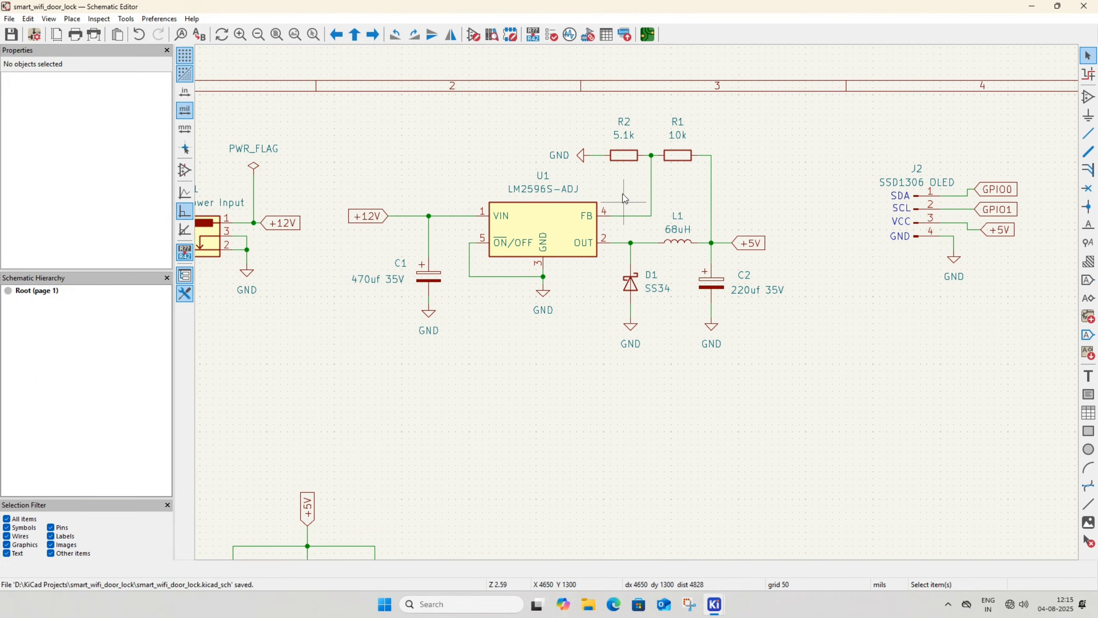
pyautogui.doubleClick(624, 158)
pyautogui.click(236, 141)
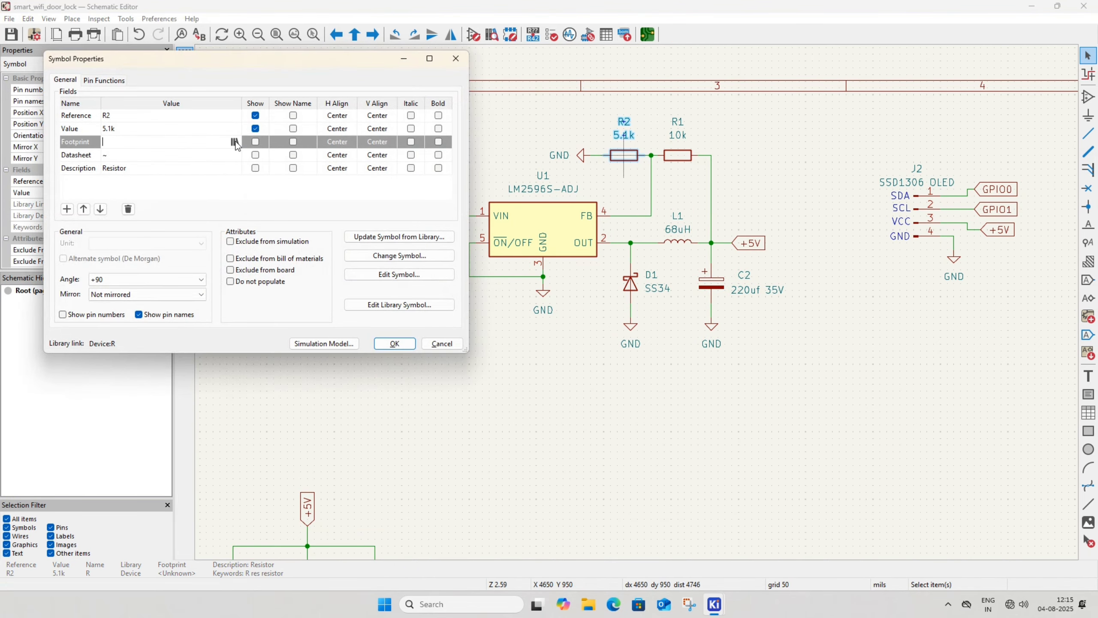
pyautogui.click(235, 141)
pyautogui.write('tr')
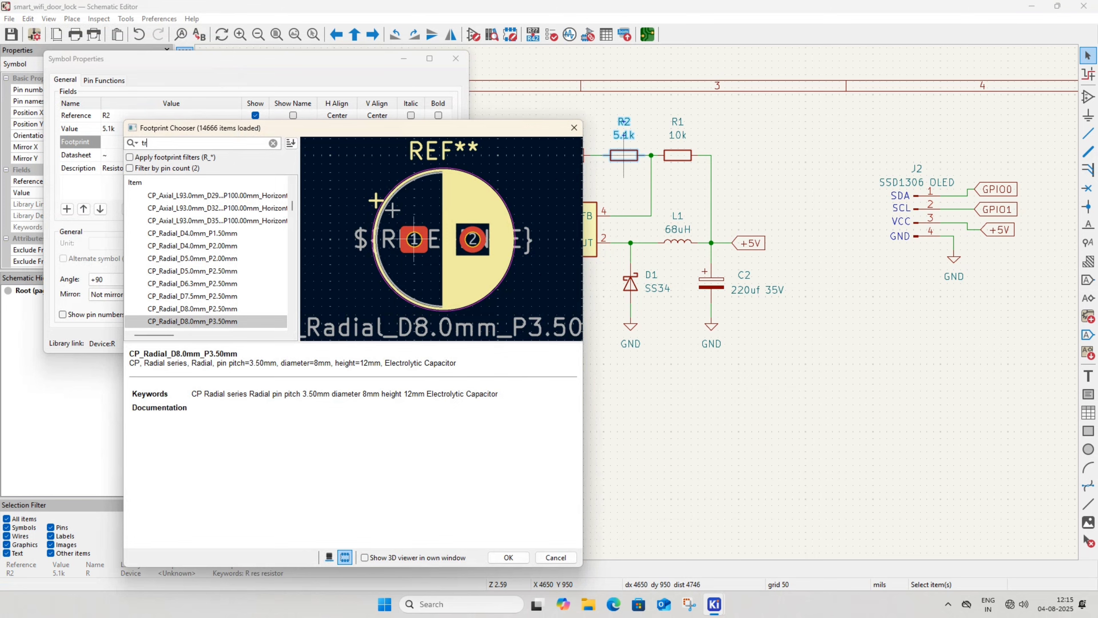
pyautogui.press('BackSpace')
pyautogui.press('BackSpace')
pyautogui.write('resistor')
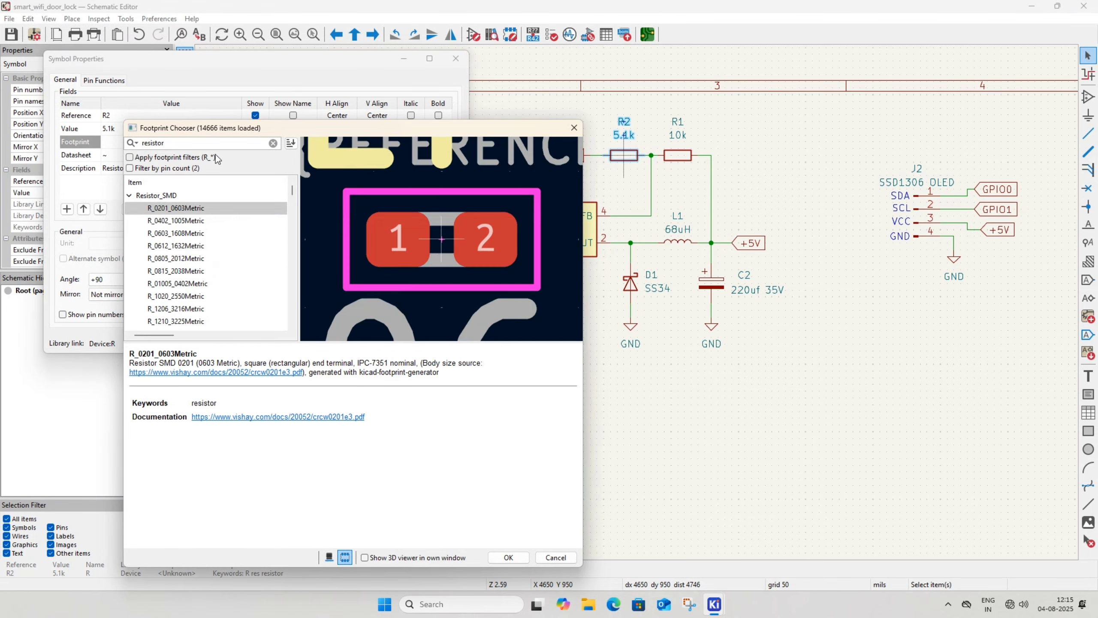
pyautogui.click(129, 196)
# Assign R_Axial_DIN0204_L3.6mm_D1.6mm_P7.62mm_Horizontal to resistor R2 and copy the footprint name
pyautogui.click(222, 247)
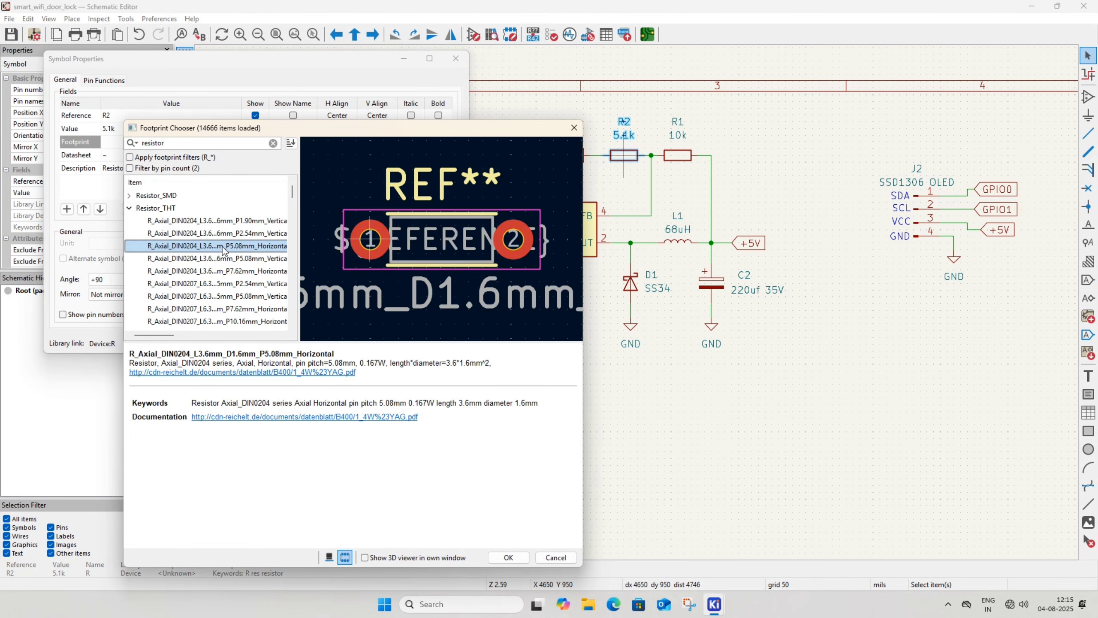
pyautogui.click(268, 272)
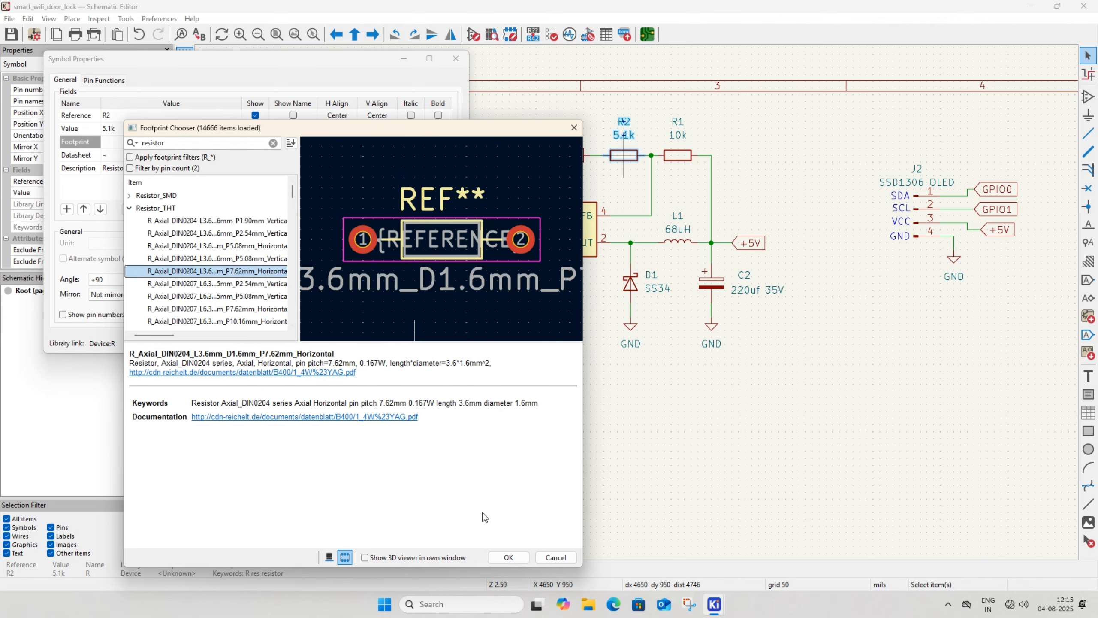
pyautogui.click(503, 558)
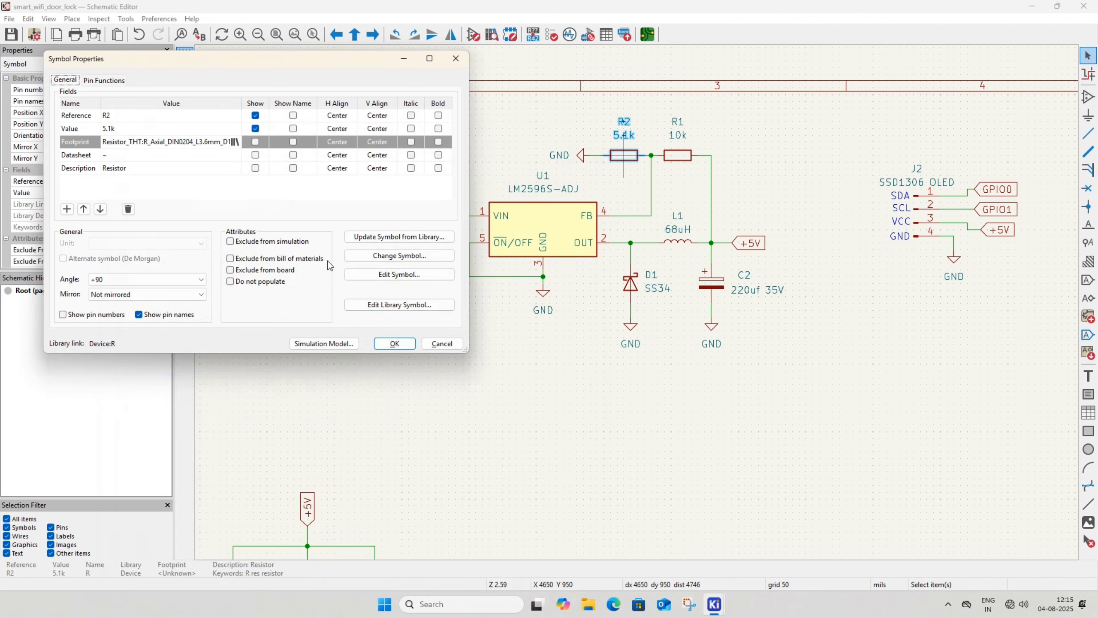
pyautogui.moveTo(208, 146); pyautogui.dragTo(203, 144)
pyautogui.doubleClick(201, 140)
pyautogui.hotkey('ctrl', 'c')
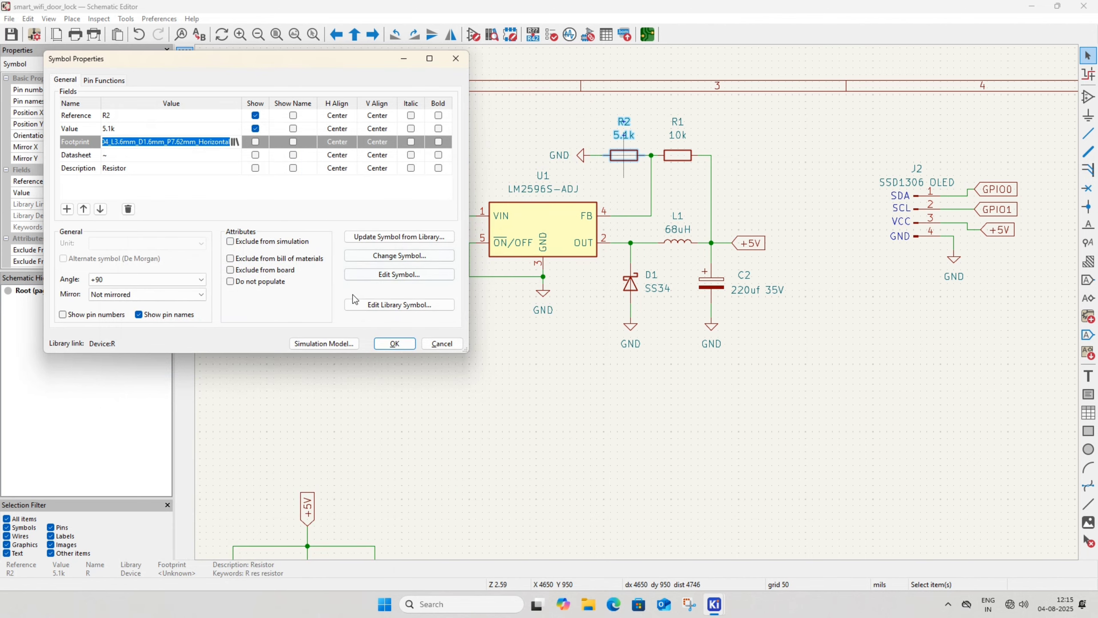
pyautogui.click(393, 345)
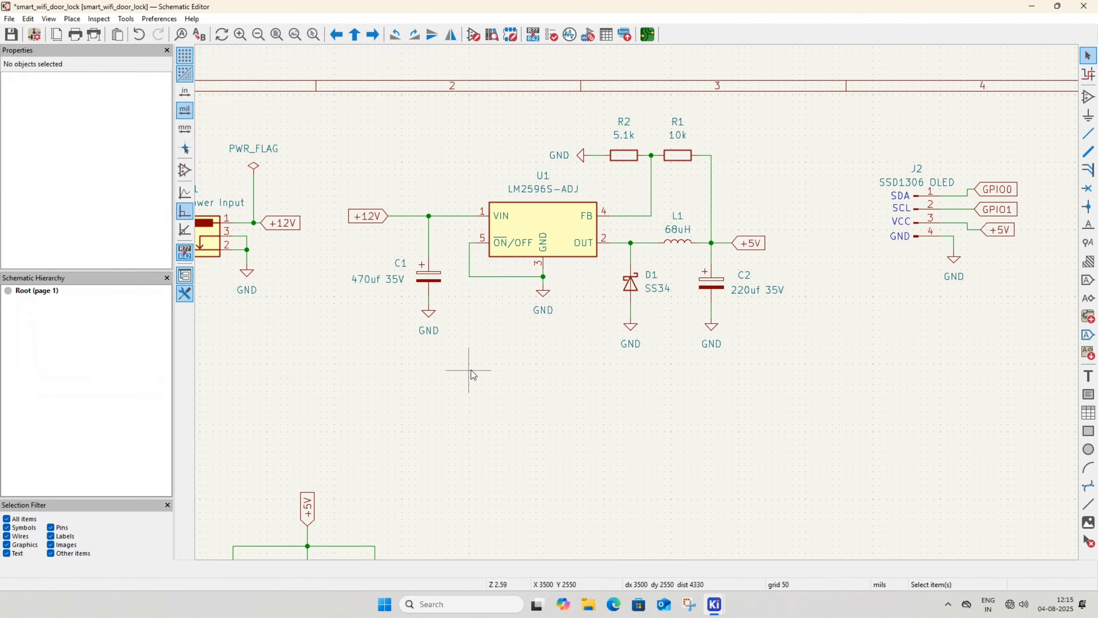
# Paste the axial resistor footprint copied from R2 into the footprint field of resistor R1
pyautogui.moveTo(627, 284); pyautogui.dragTo(586, 255, button='middle')
pyautogui.press('e')
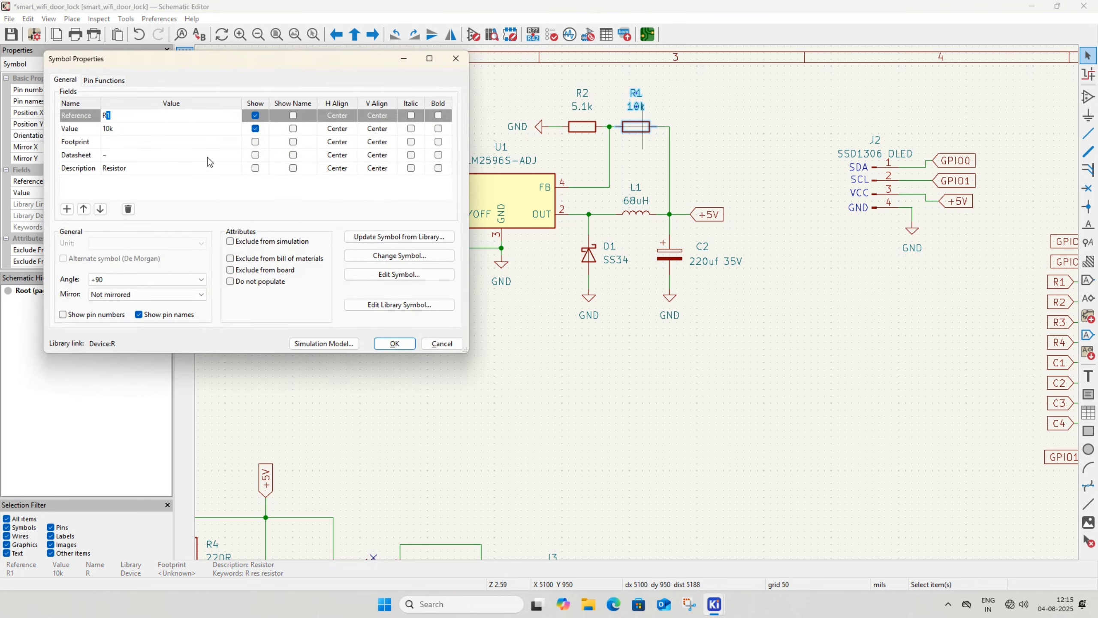
pyautogui.click(199, 144)
pyautogui.hotkey('ctrl', 'v')
pyautogui.click(393, 345)
# Close R1's properties and paste the footprint Resistor_THT:R_Axial_DIN0204_L3.6mm_D1.6mm_P7.62mm_Horizontal into resistor R4's footprint field
pyautogui.click(406, 384)
pyautogui.scroll(-2, 373, 386)
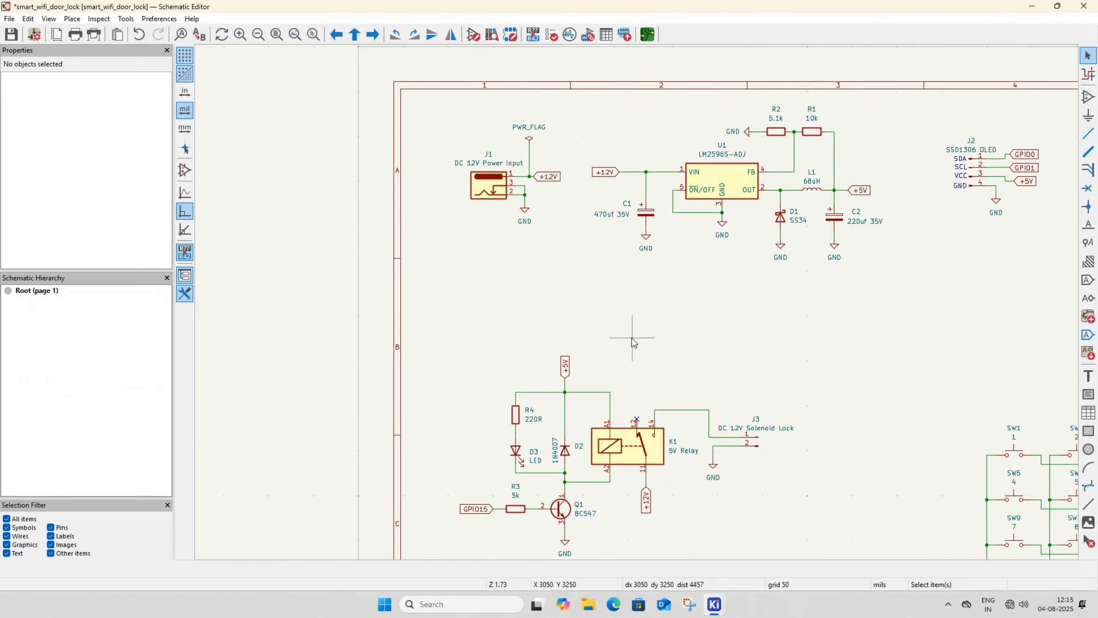
pyautogui.moveTo(633, 338); pyautogui.dragTo(608, 288, button='middle')
pyautogui.doubleClick(491, 360)
pyautogui.click(167, 144)
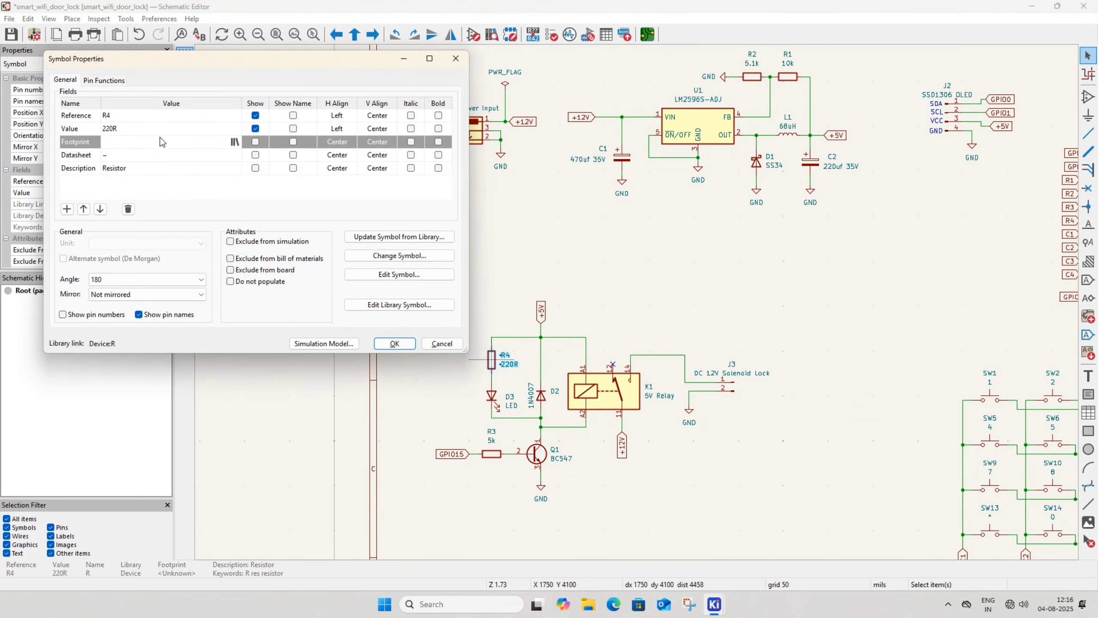
pyautogui.write('Resistor_THT:R_Axial_DIN0204_L3.6mm_D1.6mm_P7.62mm_Horizontal')
pyautogui.click(395, 343)
# Paste the same Resistor_THT:R_Axial_DIN0204_L3.6mm_D1.6mm_P7.62mm_Horizontal footprint into resistor R3's footprint field and save the schematic
pyautogui.scroll(2, 669, 318)
pyautogui.doubleClick(669, 318)
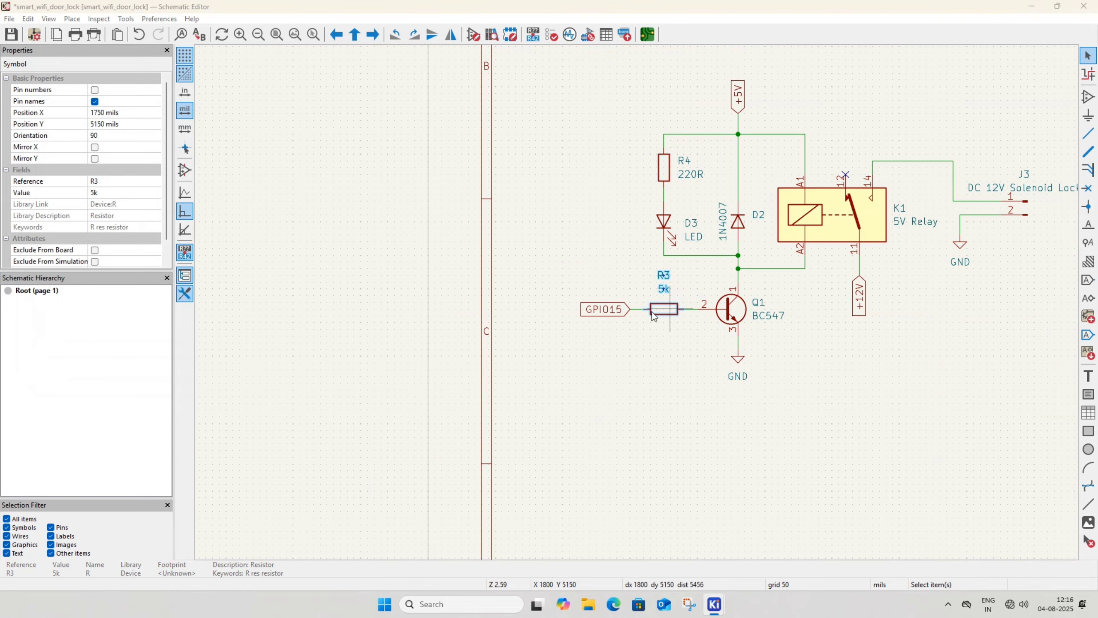
pyautogui.click(130, 137)
pyautogui.write('Resistor_THT:R_Axial_DIN0204_L3.6mm_D1.6mm_P7.62mm_Horizontal')
pyautogui.click(393, 343)
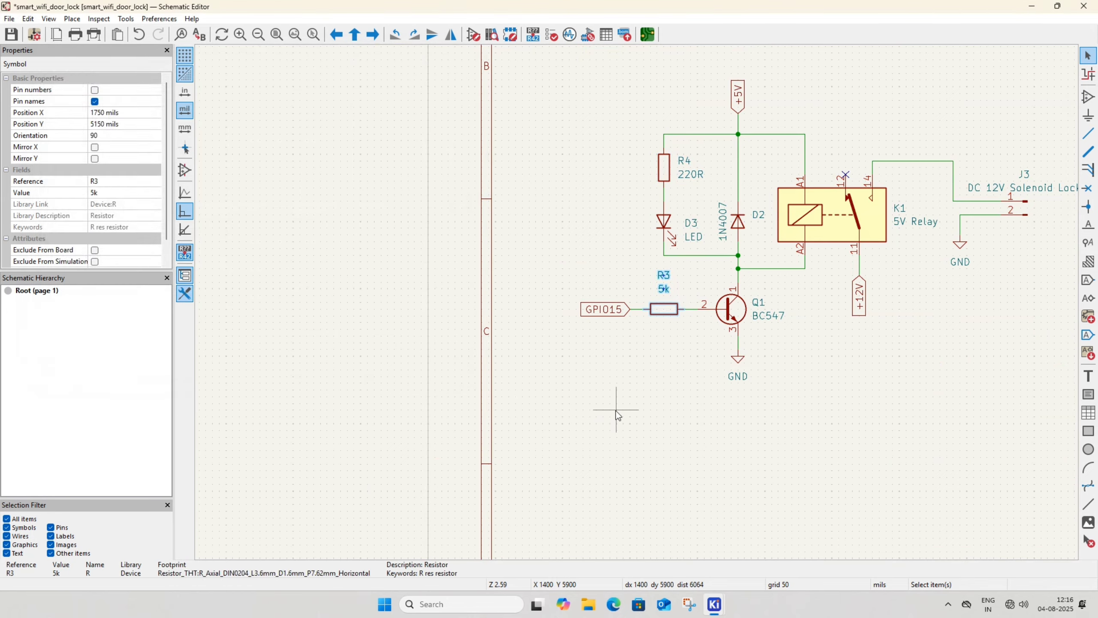
pyautogui.hotkey('ctrl', 's')
pyautogui.scroll(-3, 628, 413)
pyautogui.scroll(1, 603, 340)
pyautogui.scroll(-3, 599, 346)
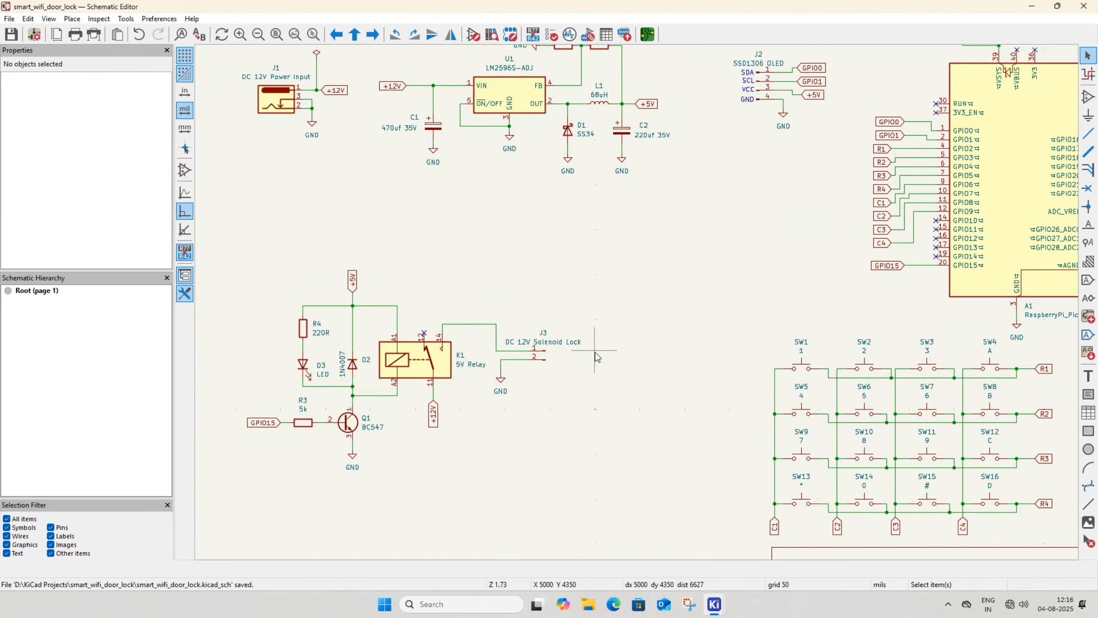
# Open the footprint library for the 68uH inductor L1 and filter it for "inductor"
pyautogui.scroll(5, 638, 302)
pyautogui.scroll(-2, 637, 302)
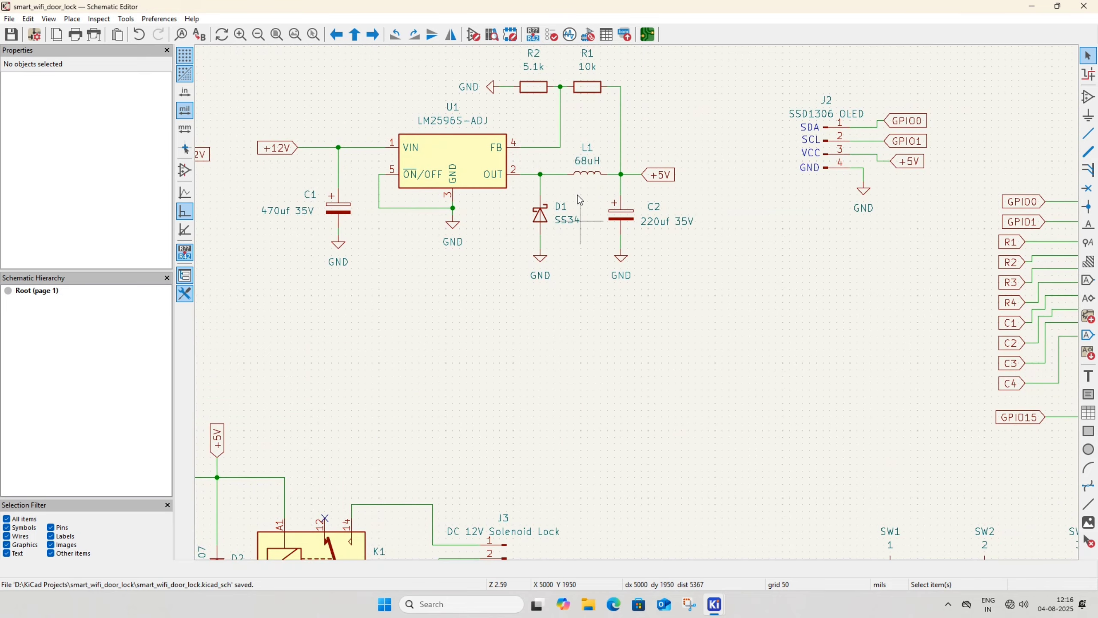
pyautogui.scroll(2, 577, 195)
pyautogui.click(587, 173)
pyautogui.doubleClick(587, 174)
pyautogui.click(223, 143)
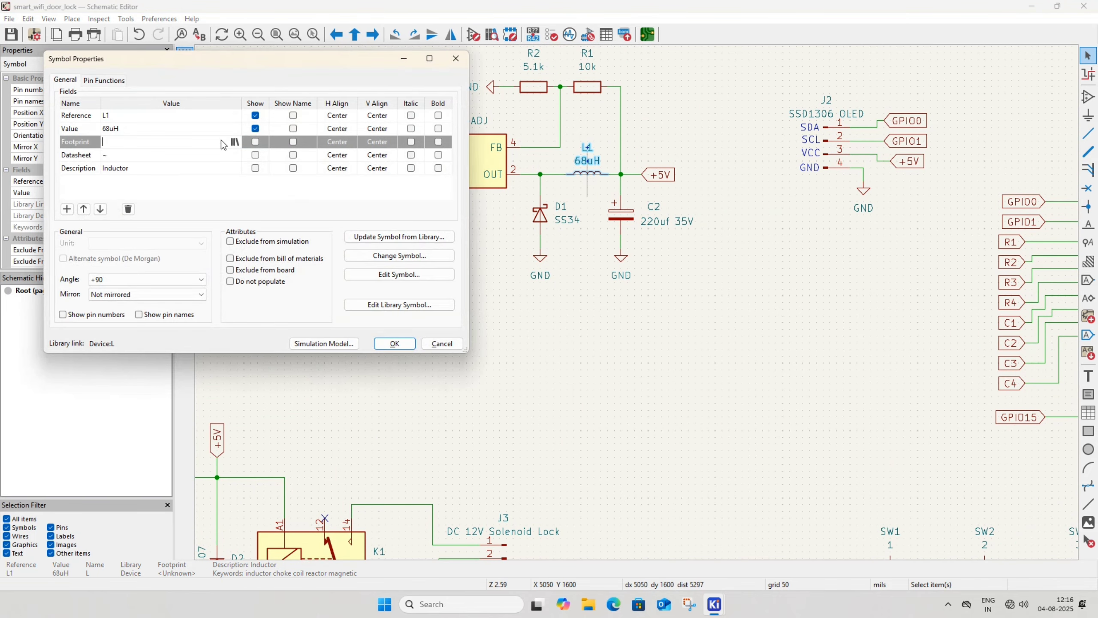
pyautogui.click(234, 144)
pyautogui.write('inductor')
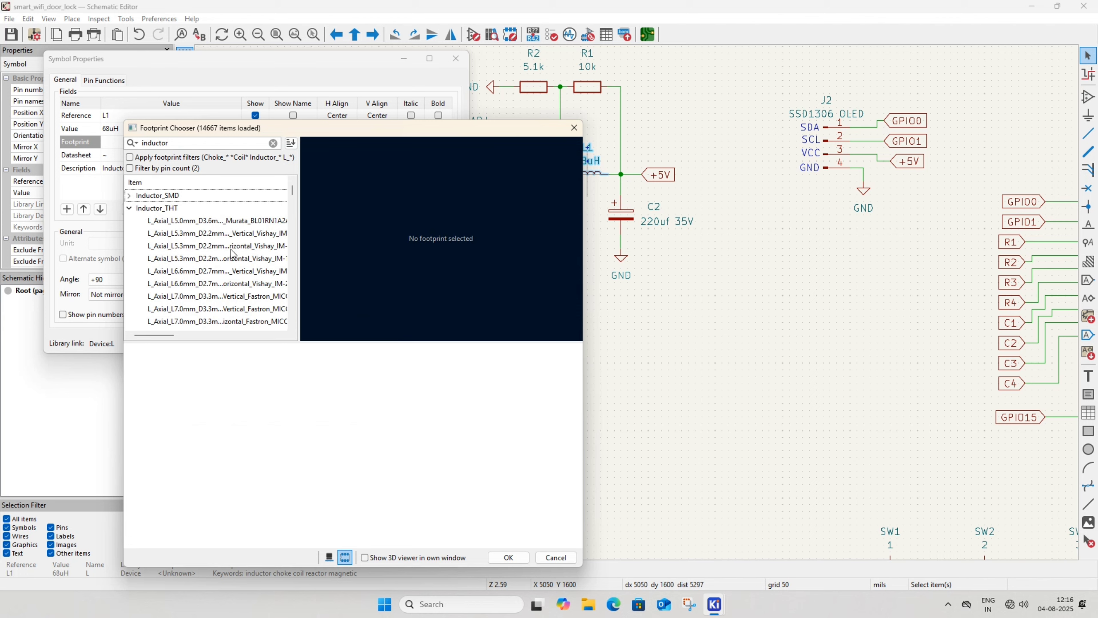
# Assign the Inductor_THT footprint L_Axial_L5.3mm_D2.2mm_P10.16mm_Horizontal_Vishay_IM-1 to L1 and save the schematic
pyautogui.click(241, 246)
pyautogui.click(257, 259)
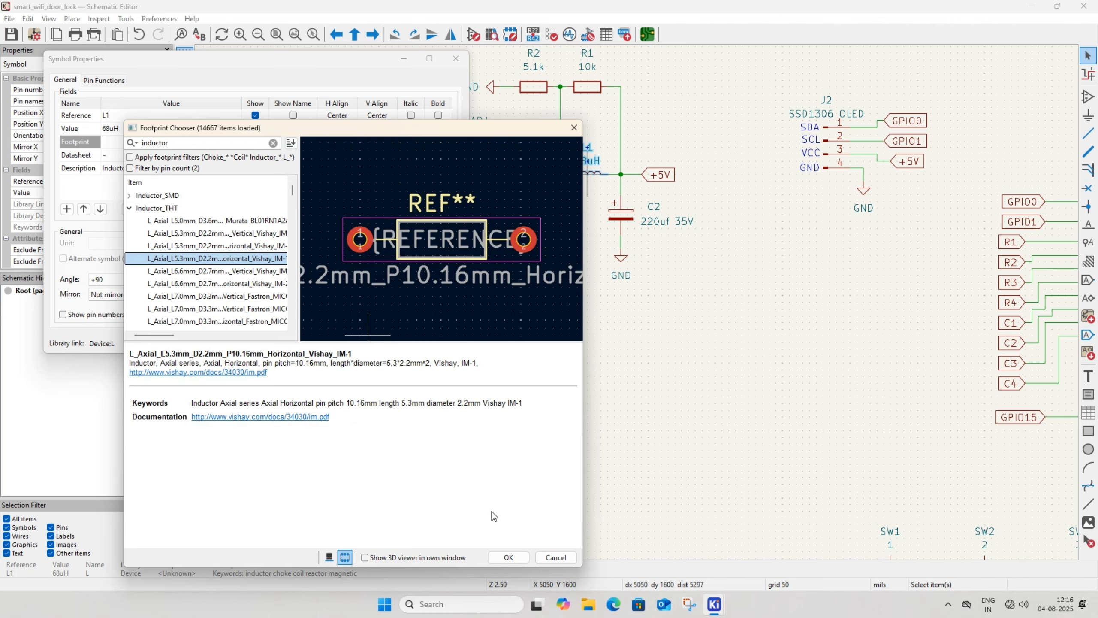
pyautogui.click(503, 558)
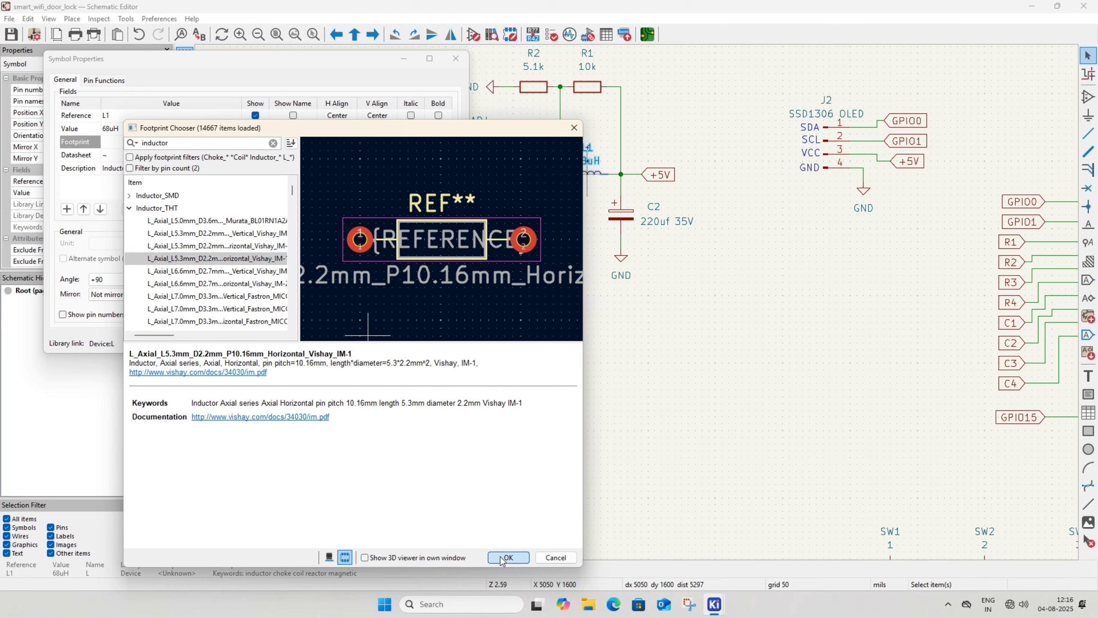
pyautogui.click(391, 345)
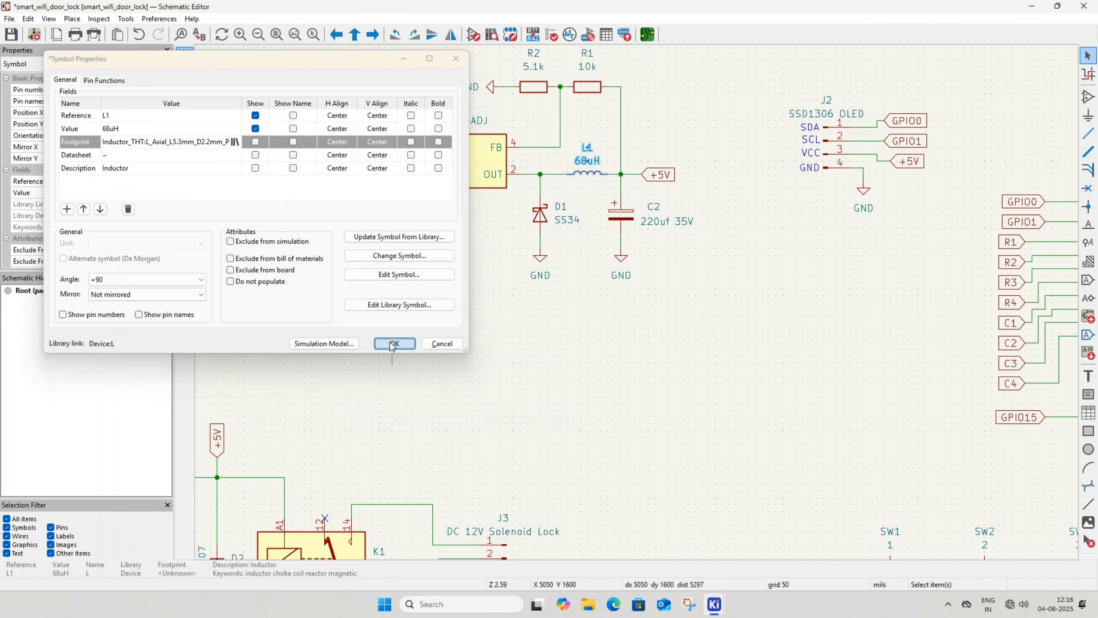
pyautogui.hotkey('ctrl', 's')
pyautogui.scroll(-2, 542, 435)
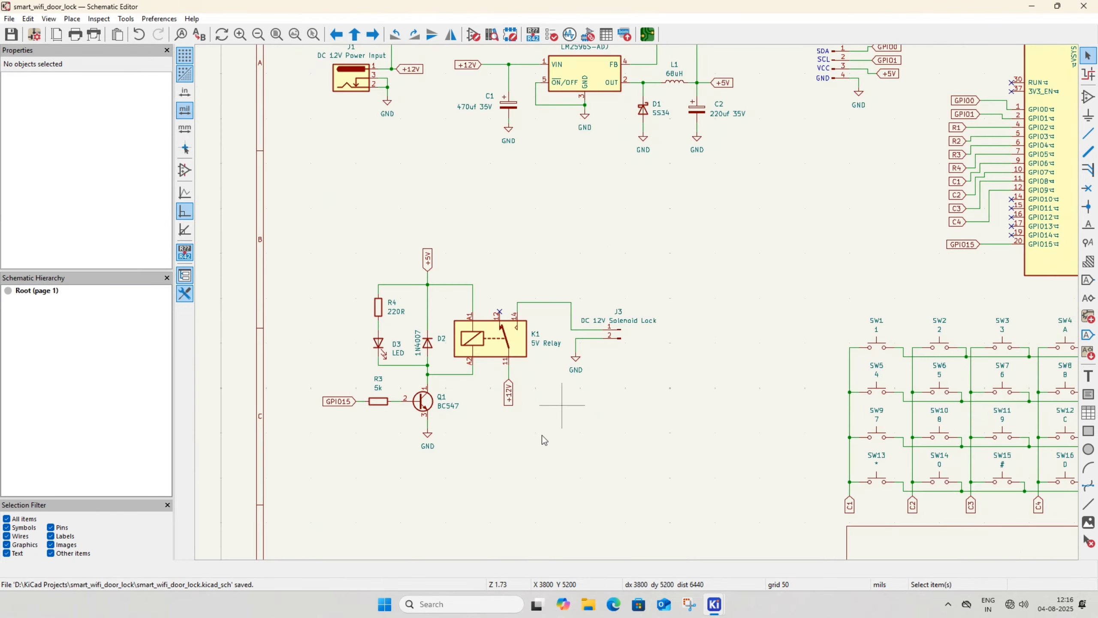
# Open the footprint library for the SSD1306 OLED connector J2 and filter it for "header"
pyautogui.scroll(6, 597, 361)
pyautogui.moveTo(637, 298); pyautogui.dragTo(562, 527, button='middle')
pyautogui.moveTo(537, 182); pyautogui.dragTo(590, 318)
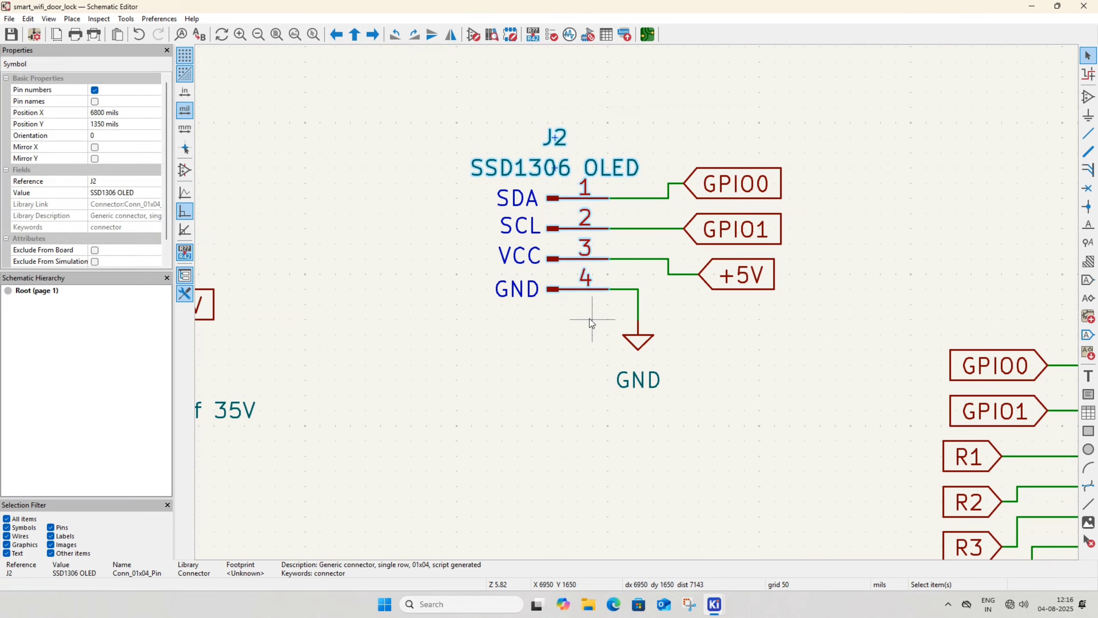
pyautogui.press('e')
pyautogui.click(193, 144)
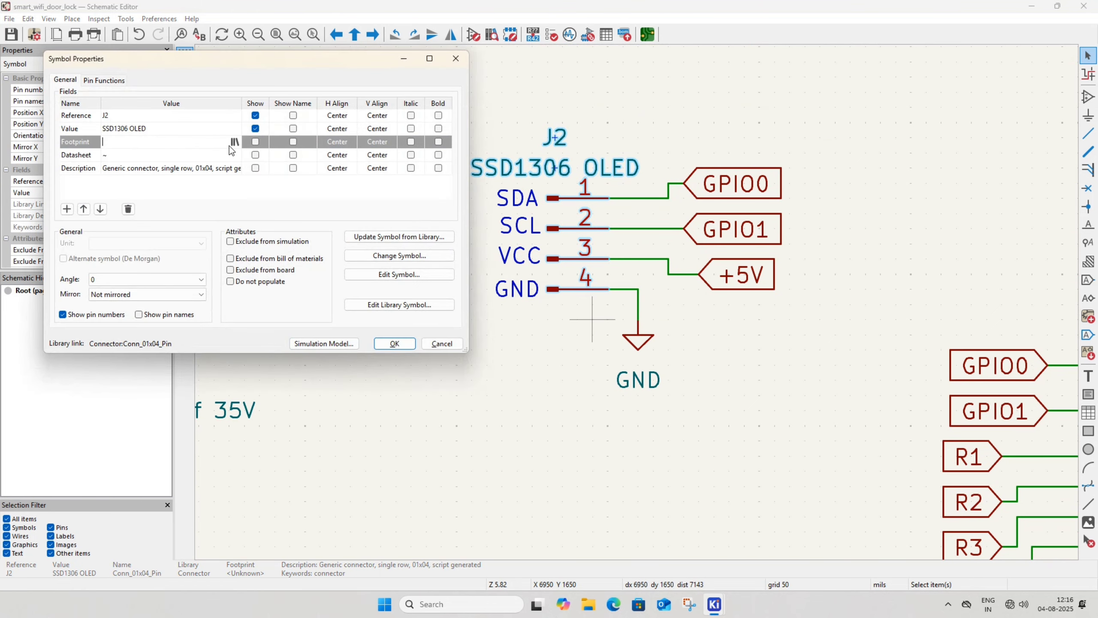
pyautogui.click(233, 143)
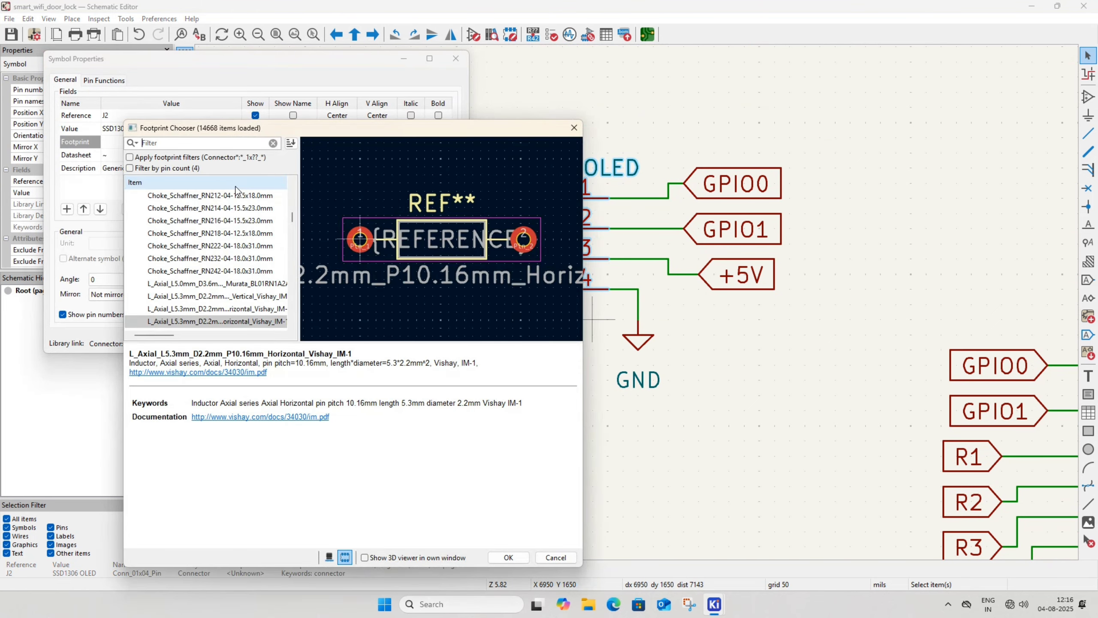
pyautogui.write('header')
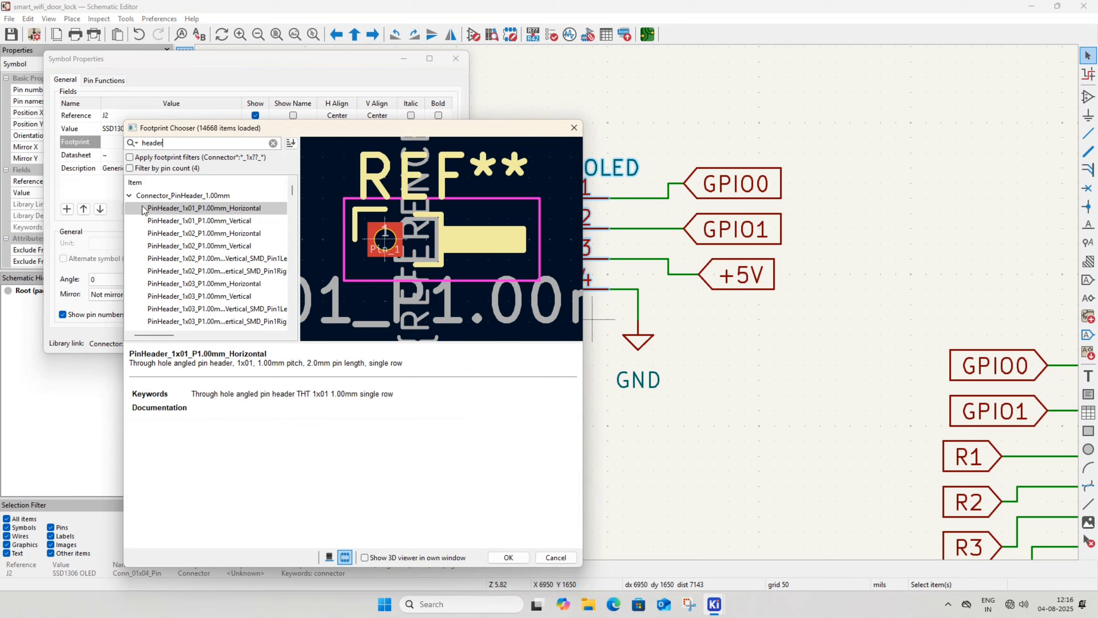
# Assign PinHeader_1x04_P2.54mm_Vertical from the Connector_PinHeader_2.54mm library to J2 and save the schematic
pyautogui.click(129, 196)
pyautogui.click(128, 208)
pyautogui.click(128, 221)
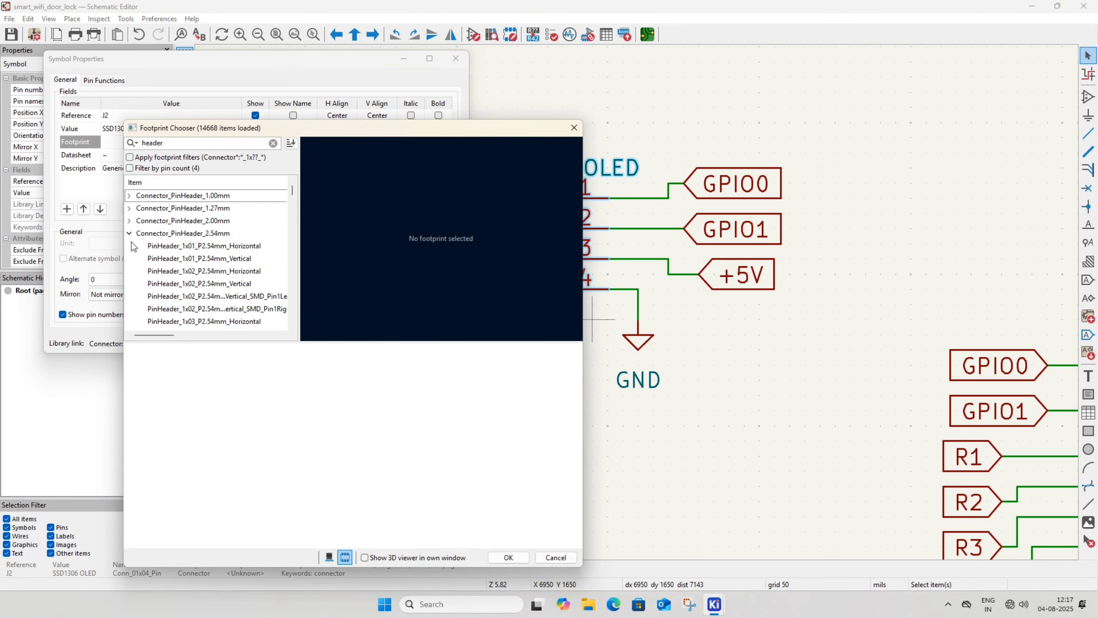
pyautogui.click(129, 234)
pyautogui.click(129, 233)
pyautogui.scroll(-2, 226, 283)
pyautogui.click(228, 309)
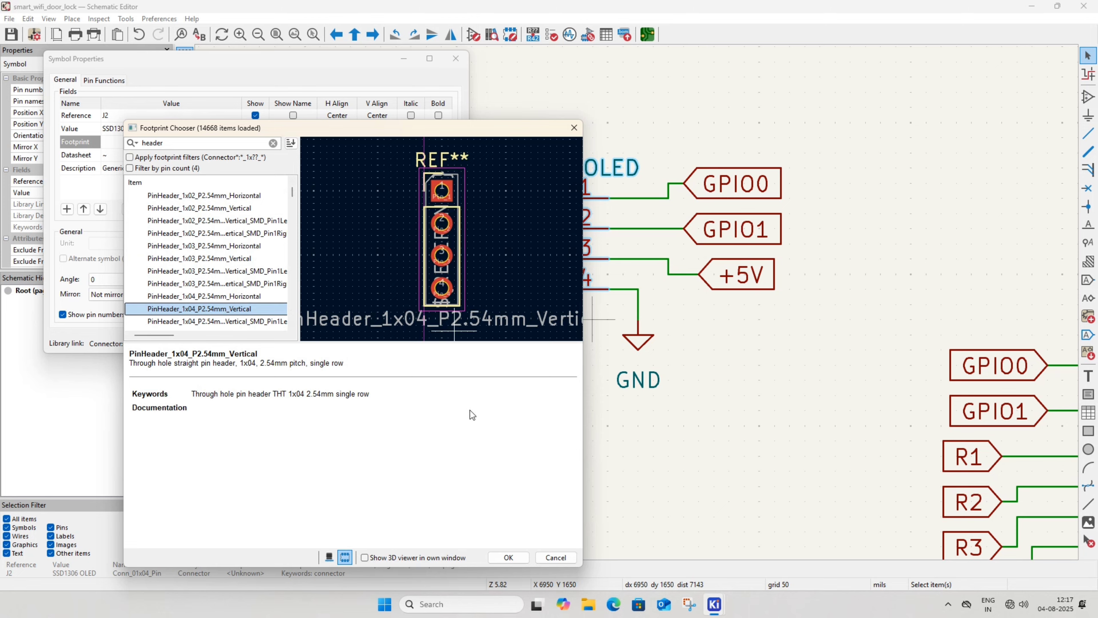
pyautogui.click(505, 558)
pyautogui.click(398, 347)
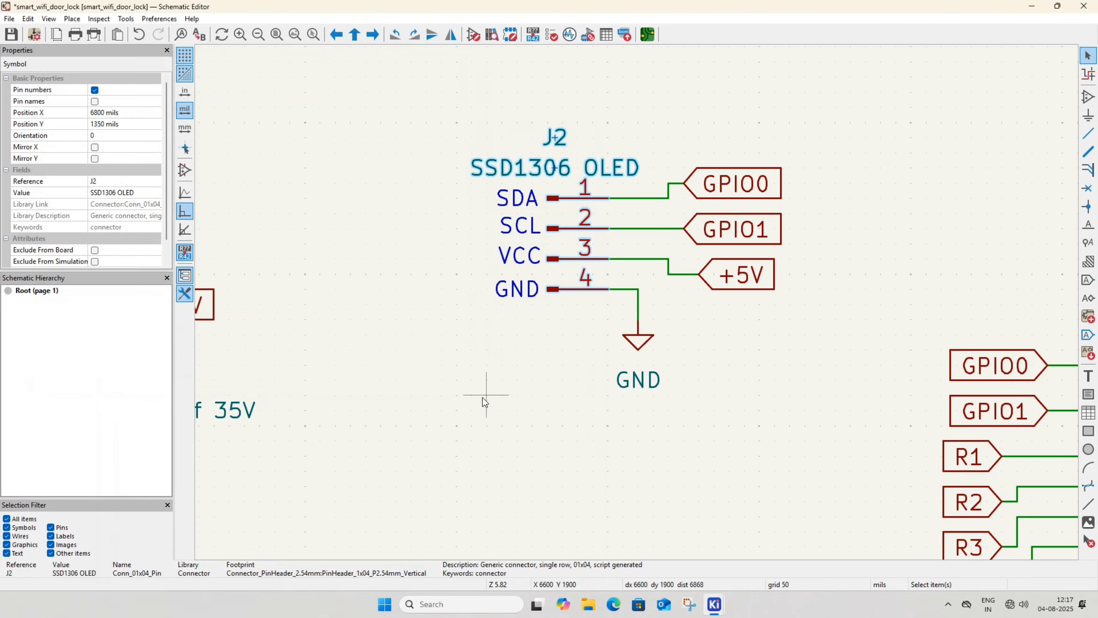
pyautogui.hotkey('ctrl', 's')
# Open the footprint library for keypad switch SW1 and filter it for "push"
pyautogui.scroll(-3, 482, 411)
pyautogui.moveTo(486, 409); pyautogui.dragTo(696, 226, button='middle')
pyautogui.moveTo(978, 360); pyautogui.dragTo(647, 326, button='middle')
pyautogui.scroll(1, 679, 311)
pyautogui.doubleClick(447, 240)
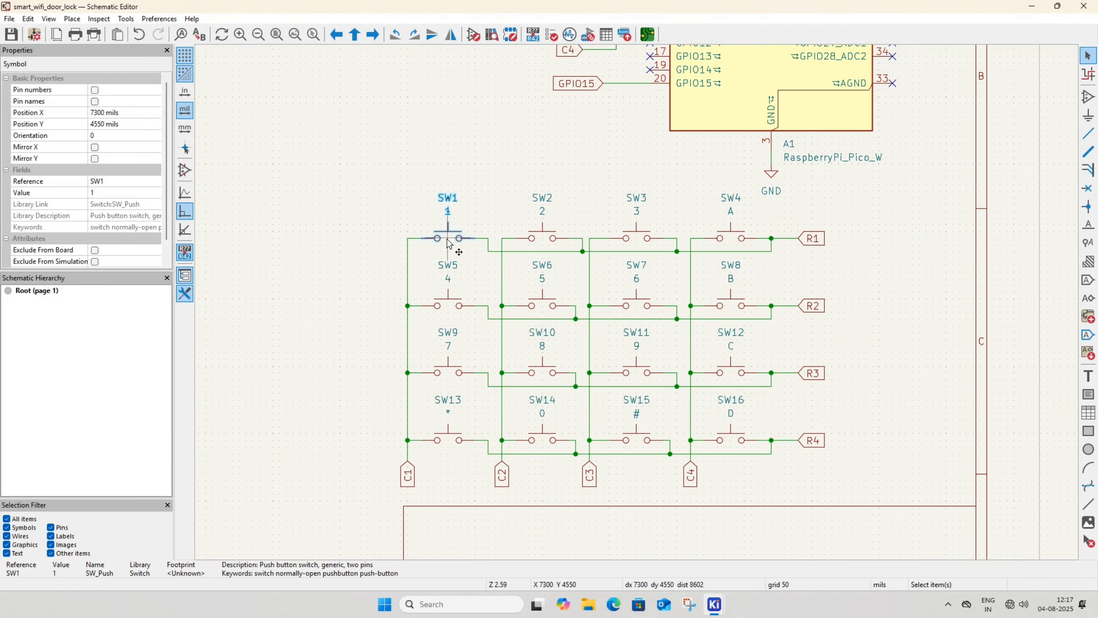
pyautogui.click(181, 145)
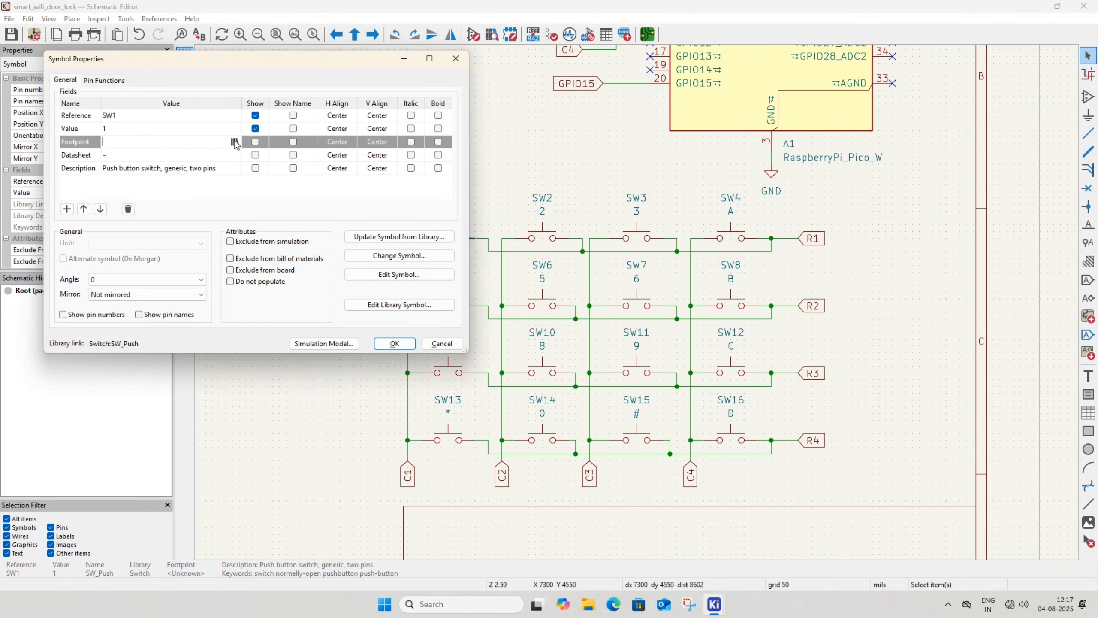
pyautogui.click(236, 143)
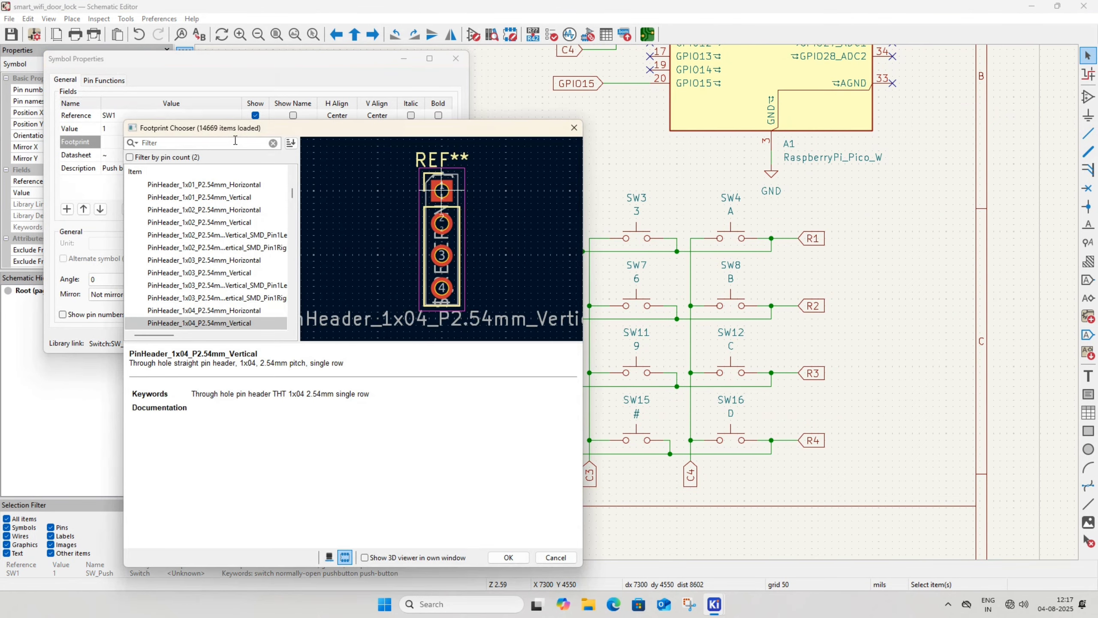
pyautogui.write('push')
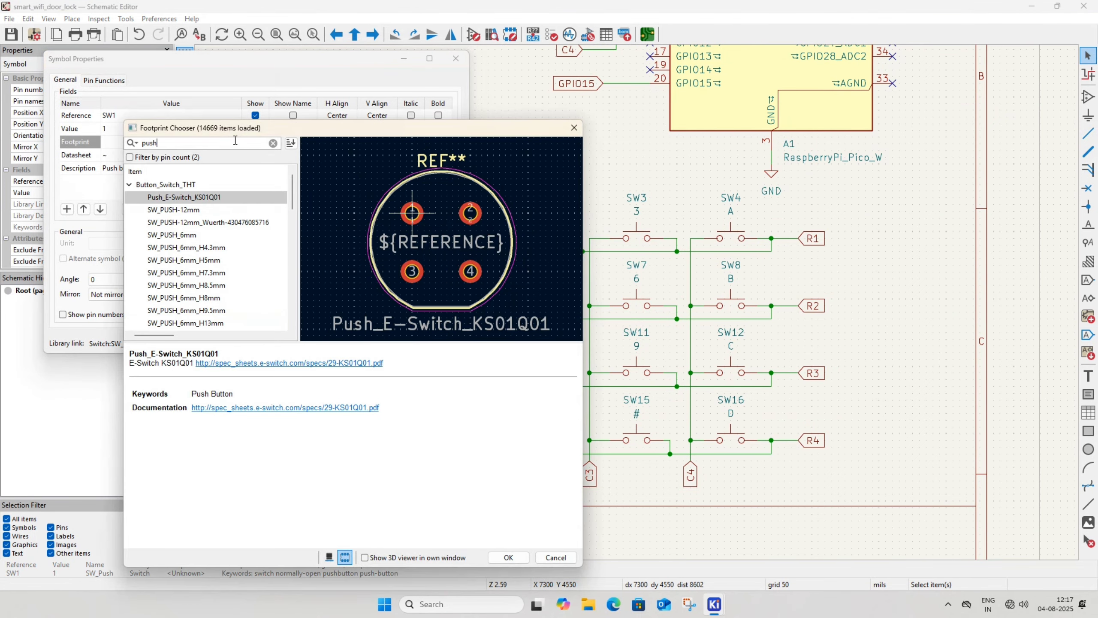
# Assign Button_Switch_THT:SW_PUSH_6mm to switch SW1, copy the footprint name and confirm the properties
pyautogui.click(194, 236)
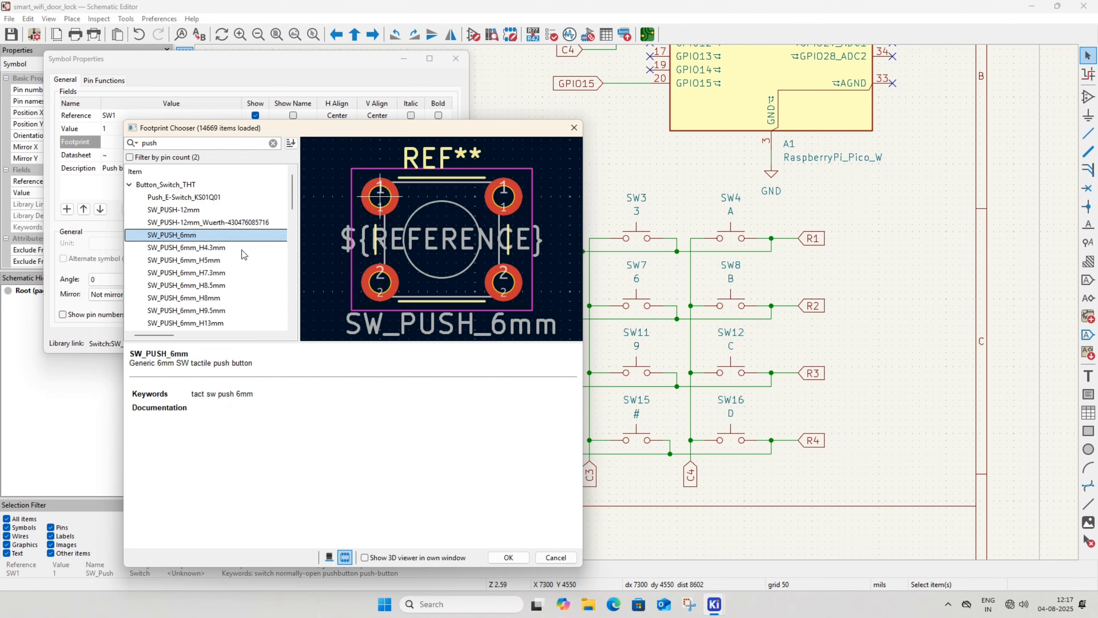
pyautogui.click(506, 557)
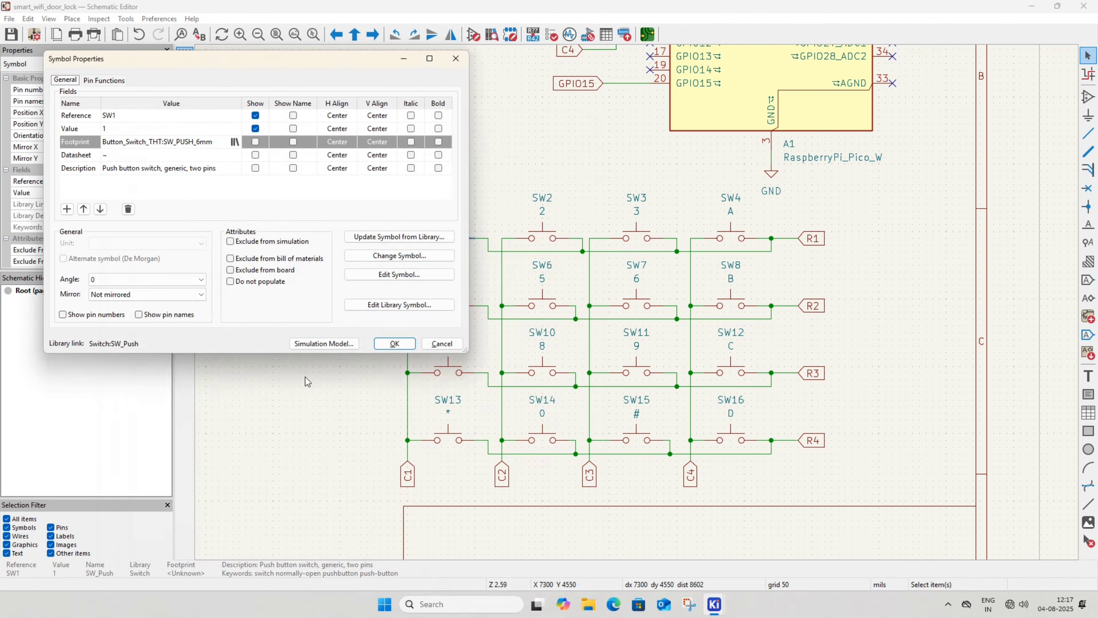
pyautogui.click(215, 142)
pyautogui.hotkey('ctrl', 'c')
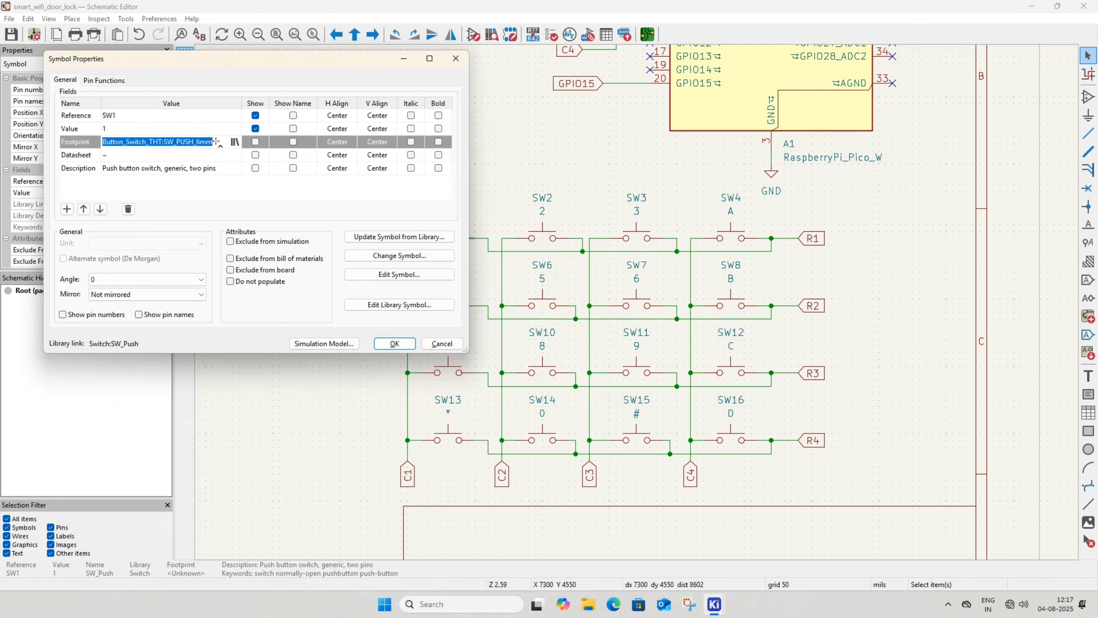
pyautogui.click(394, 343)
# Paste the copied Button_Switch_THT:SW_PUSH_6mm footprint into the footprint fields of switches SW2 through SW9
pyautogui.doubleClick(491, 238)
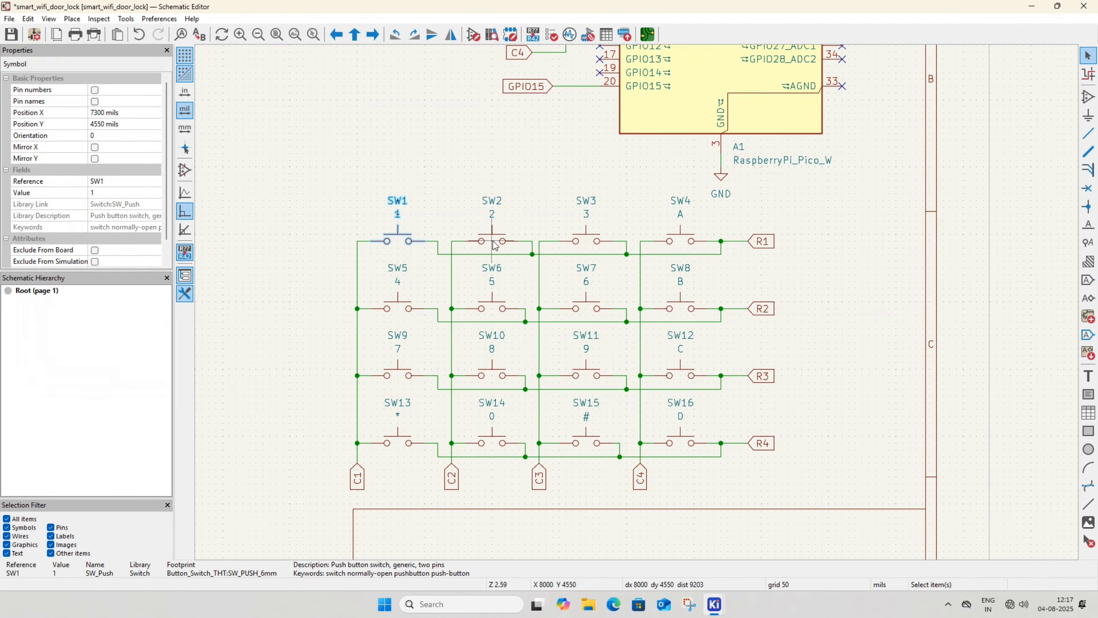
pyautogui.click(180, 146)
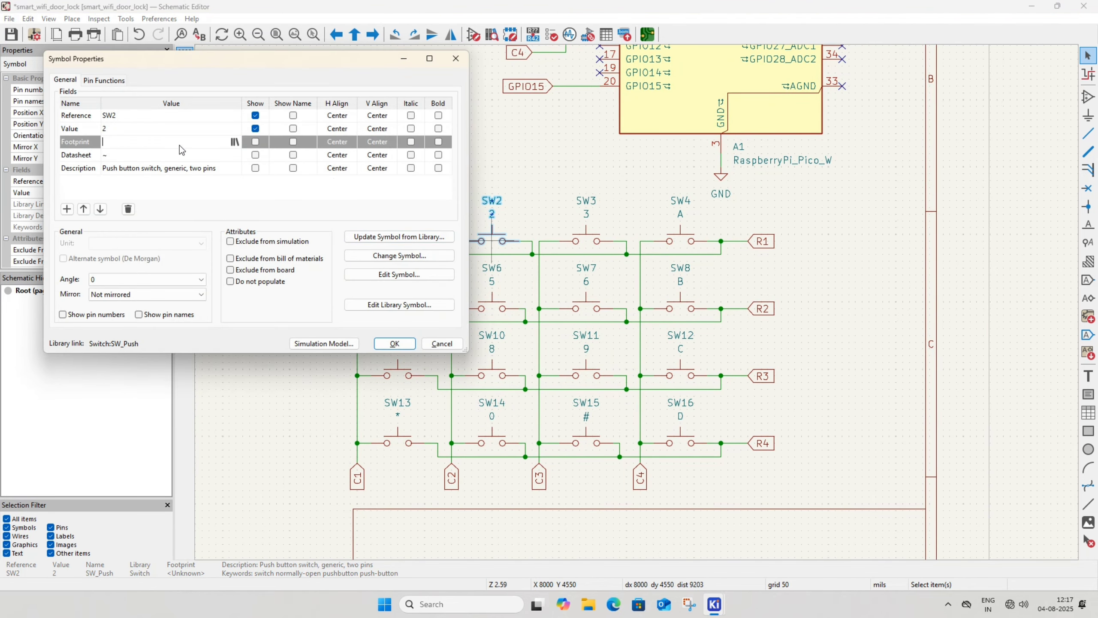
pyautogui.hotkey('ctrl', 'v')
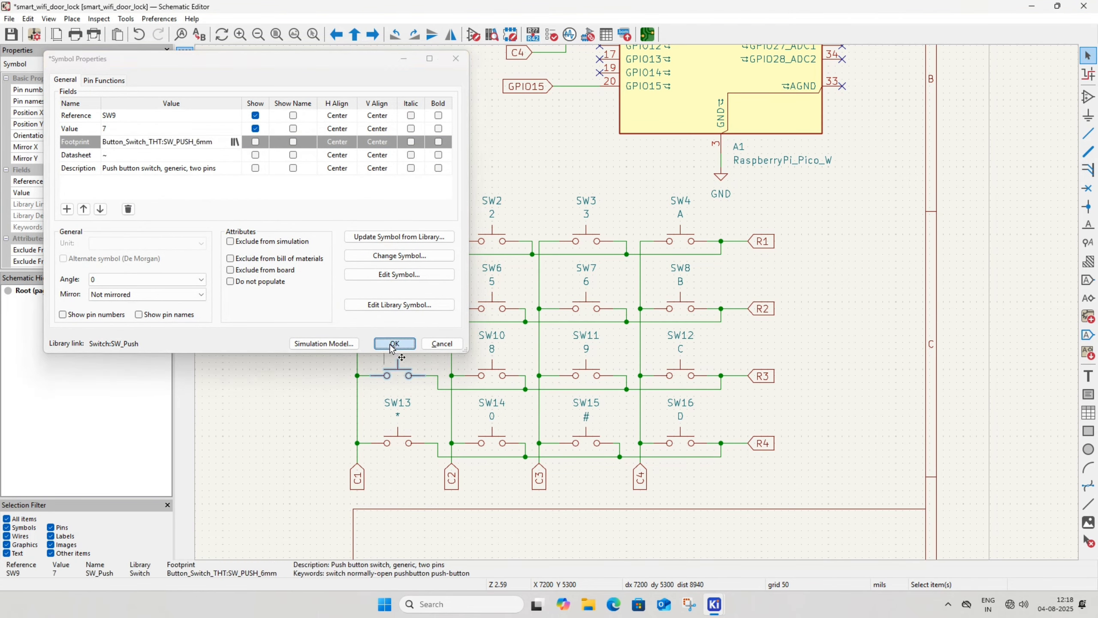
pyautogui.click(393, 346)
# Paste the SW_PUSH_6mm footprint into the footprint fields of the remaining third-row switches SW10, SW11 and SW12
pyautogui.doubleClick(492, 376)
pyautogui.click(394, 345)
pyautogui.doubleClick(586, 375)
pyautogui.click(394, 344)
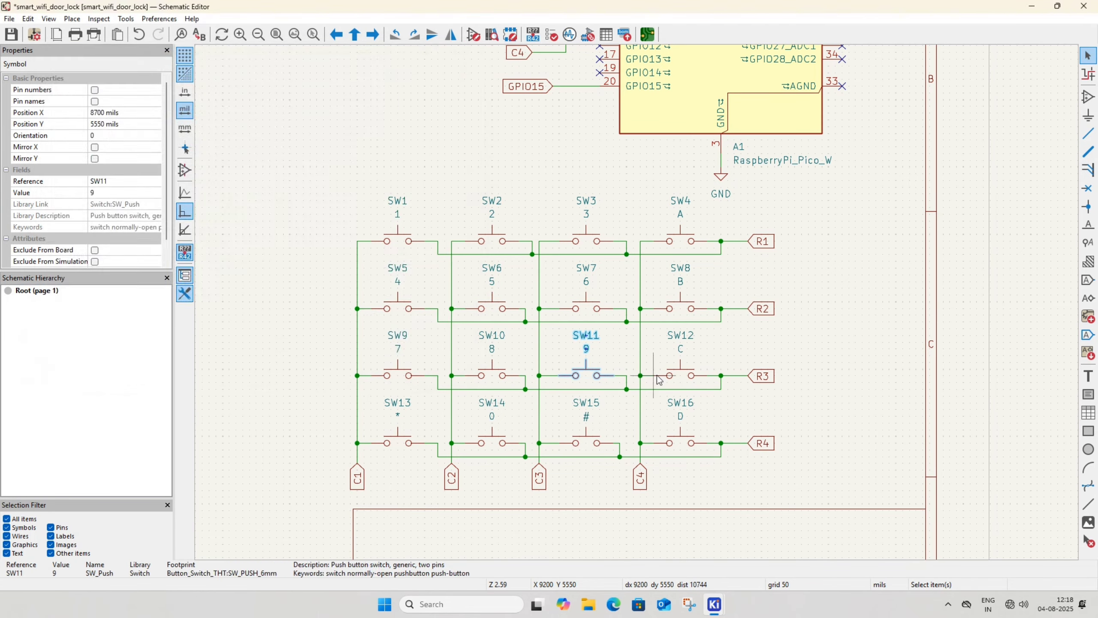
pyautogui.doubleClick(680, 375)
pyautogui.click(394, 344)
# Paste the SW_PUSH_6mm footprint into the footprint fields of bottom-row switches SW13 through SW16 and save the schematic
pyautogui.doubleClick(398, 443)
pyautogui.doubleClick(491, 440)
pyautogui.click(395, 344)
pyautogui.doubleClick(586, 443)
pyautogui.click(394, 344)
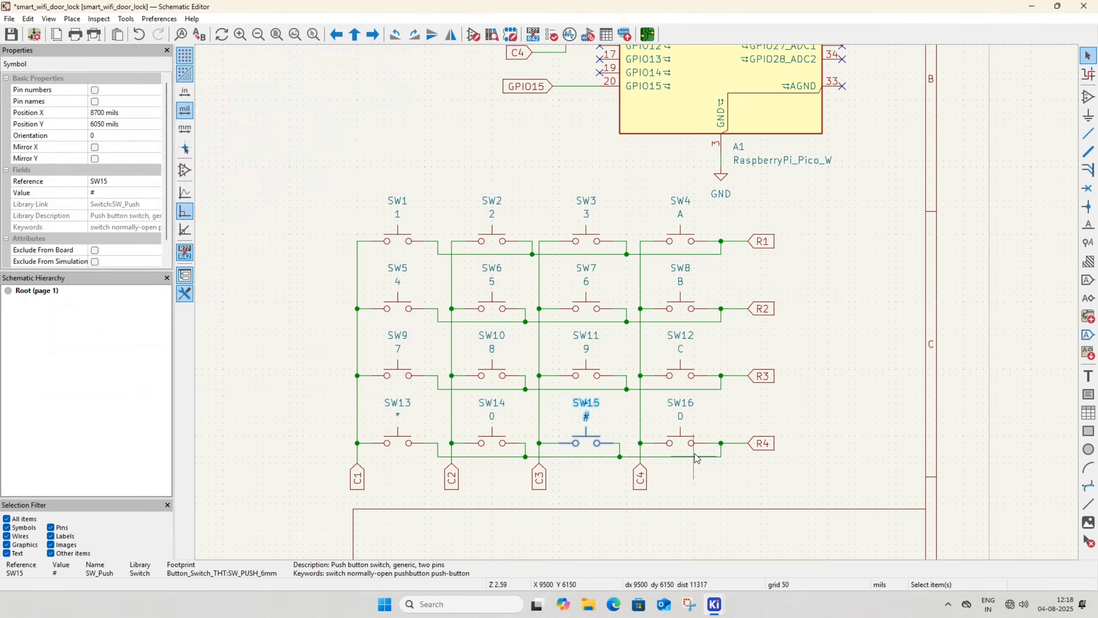
pyautogui.doubleClick(680, 443)
pyautogui.click(394, 345)
pyautogui.hotkey('ctrl', 's')
# Assign the LED_D5.0mm footprint to LED D3 in the relay driver circuit and confirm its properties
pyautogui.scroll(-4, 285, 376)
pyautogui.scroll(4, 611, 325)
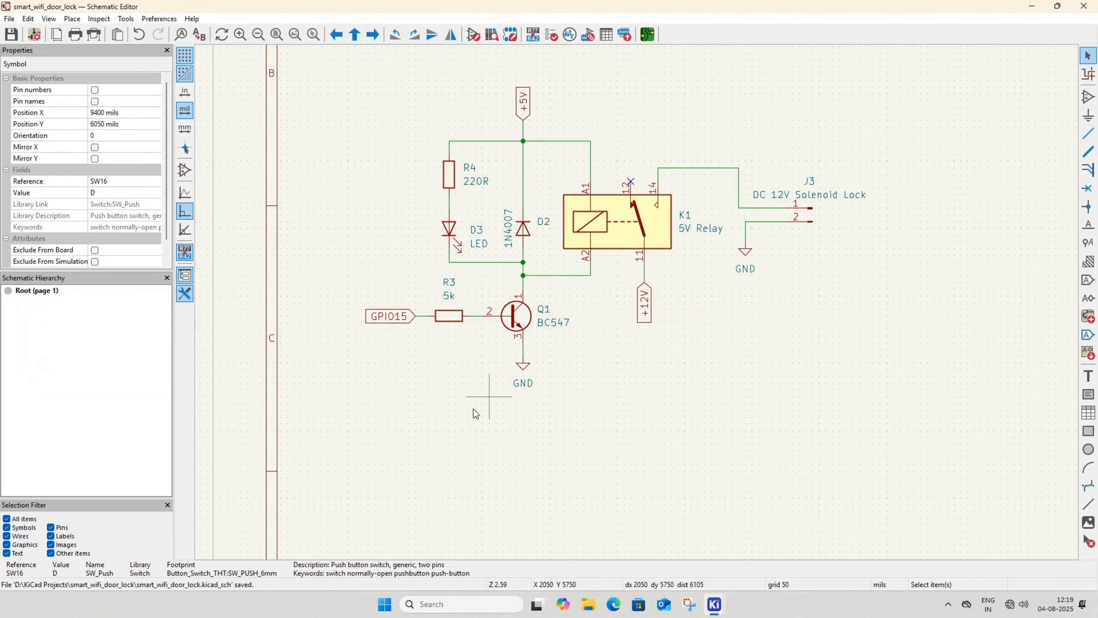
pyautogui.click(413, 258)
pyautogui.doubleClick(413, 257)
pyautogui.click(168, 142)
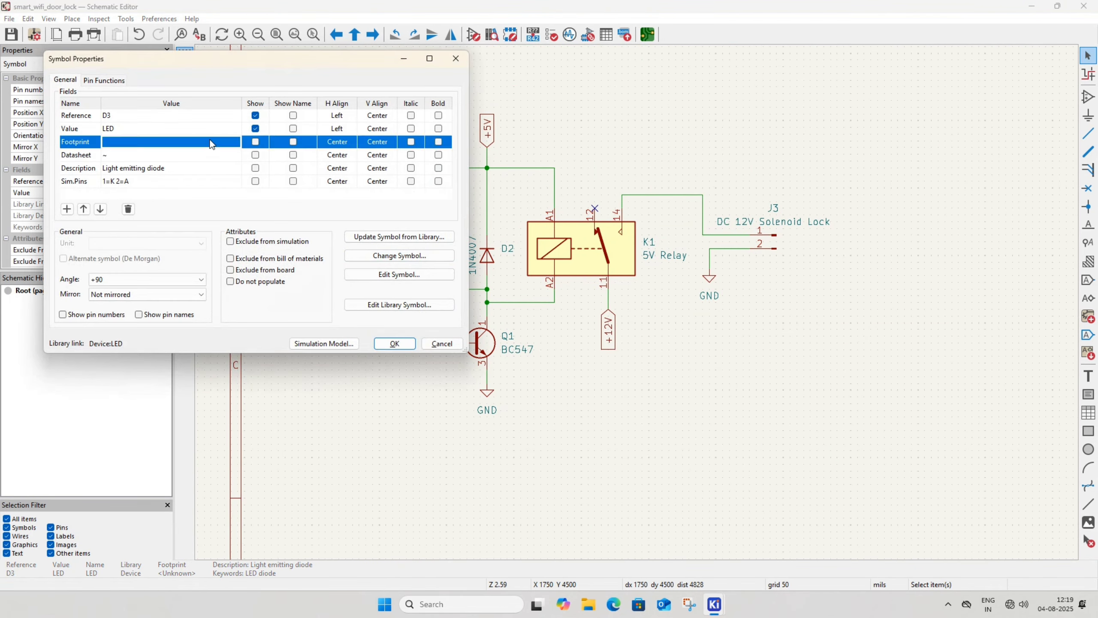
pyautogui.click(235, 142)
pyautogui.write('LED')
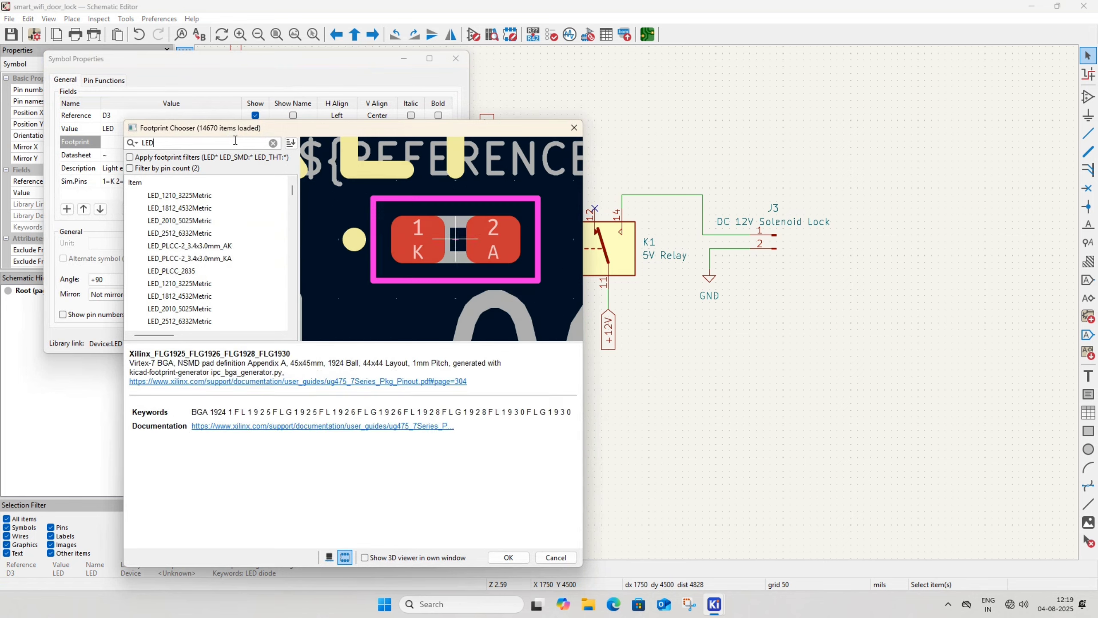
pyautogui.click(130, 195)
pyautogui.scroll(-10, 224, 276)
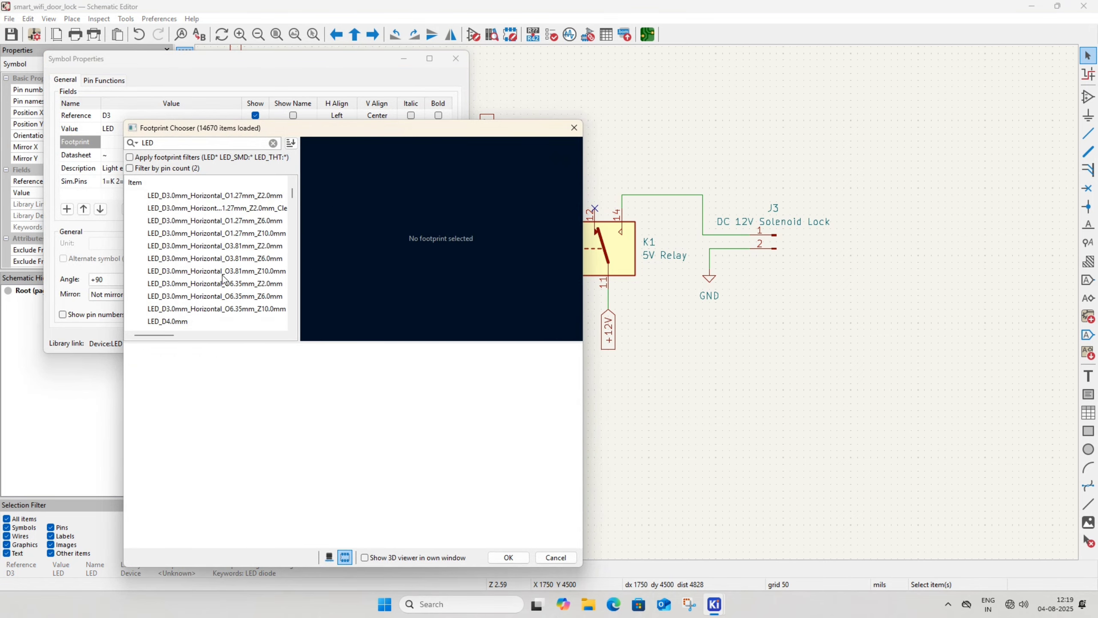
pyautogui.click(193, 258)
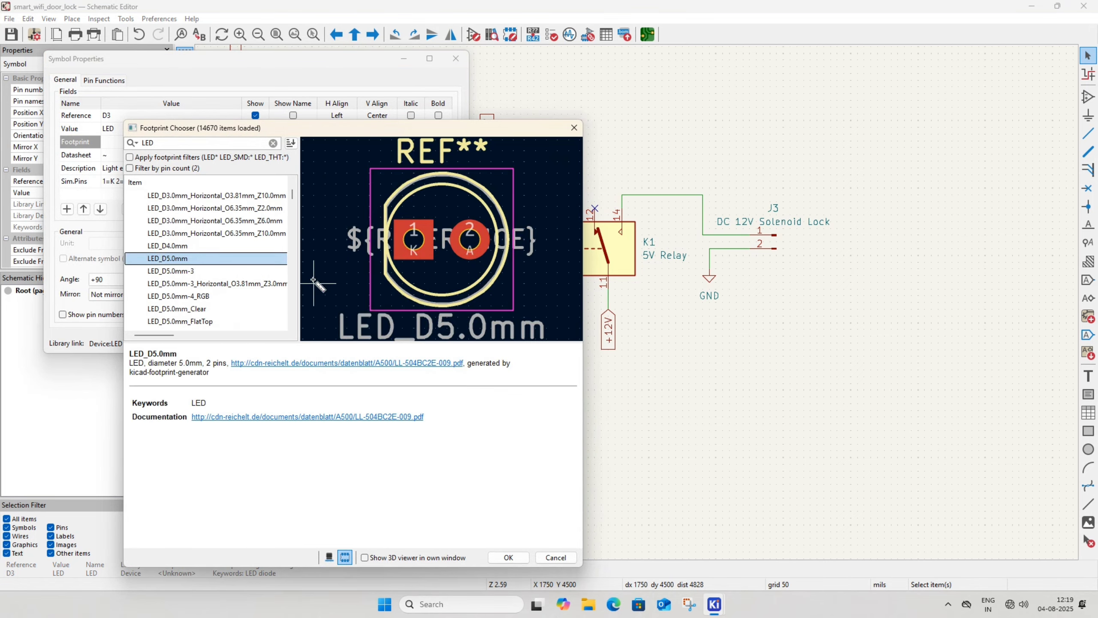
pyautogui.click(508, 557)
pyautogui.press('Return')
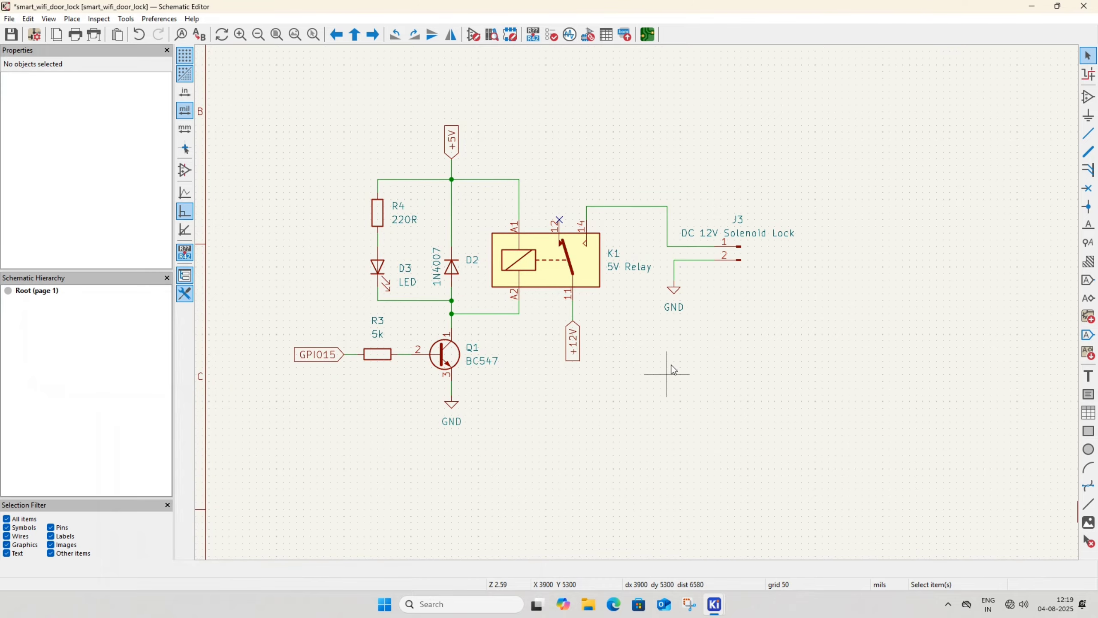
# Edit the DC 12V Solenoid Lock connector J3 and filter its available footprints by "terminal"
pyautogui.moveTo(670, 365); pyautogui.dragTo(599, 377, button='middle')
pyautogui.moveTo(644, 231); pyautogui.dragTo(697, 296)
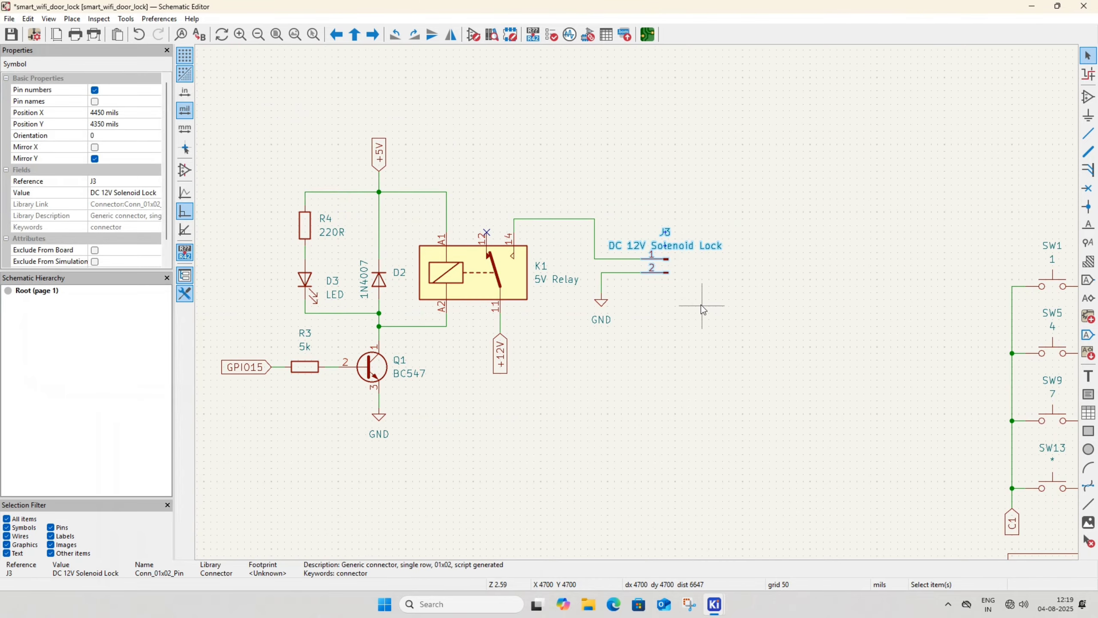
pyautogui.press('e')
pyautogui.click(182, 141)
pyautogui.click(233, 142)
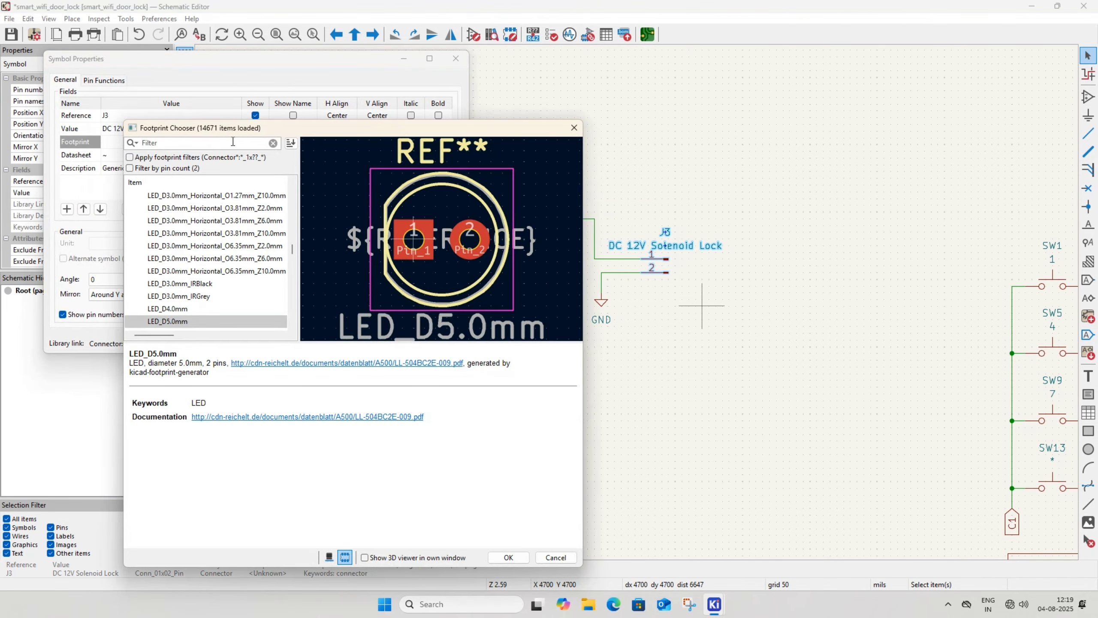
pyautogui.write('terminal')
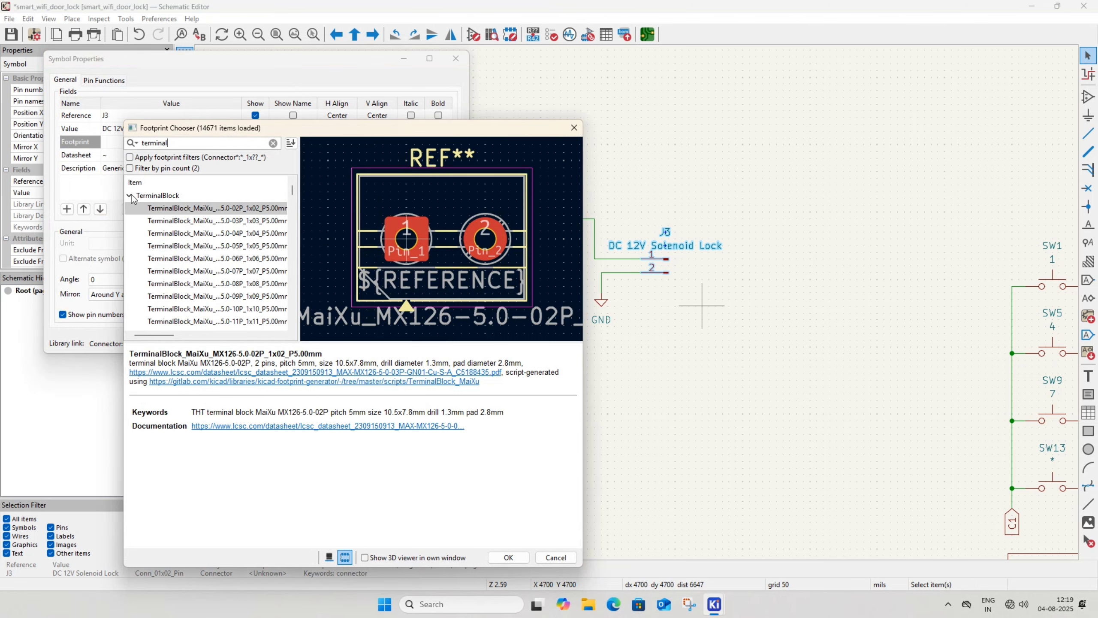
# Assign TerminalBlock_Phoenix_MKDS-1,5-2_1x02_P5.00mm_Horizontal to connector J3, confirm its properties and save the schematic
pyautogui.click(130, 196)
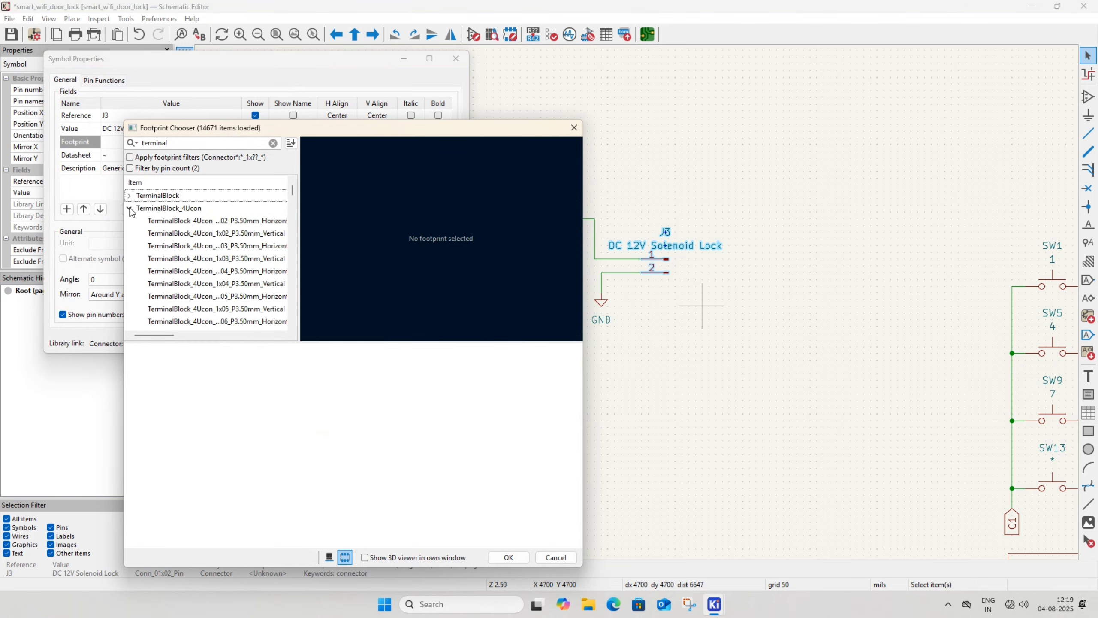
pyautogui.click(129, 209)
pyautogui.click(130, 220)
pyautogui.click(130, 234)
pyautogui.scroll(-2, 224, 321)
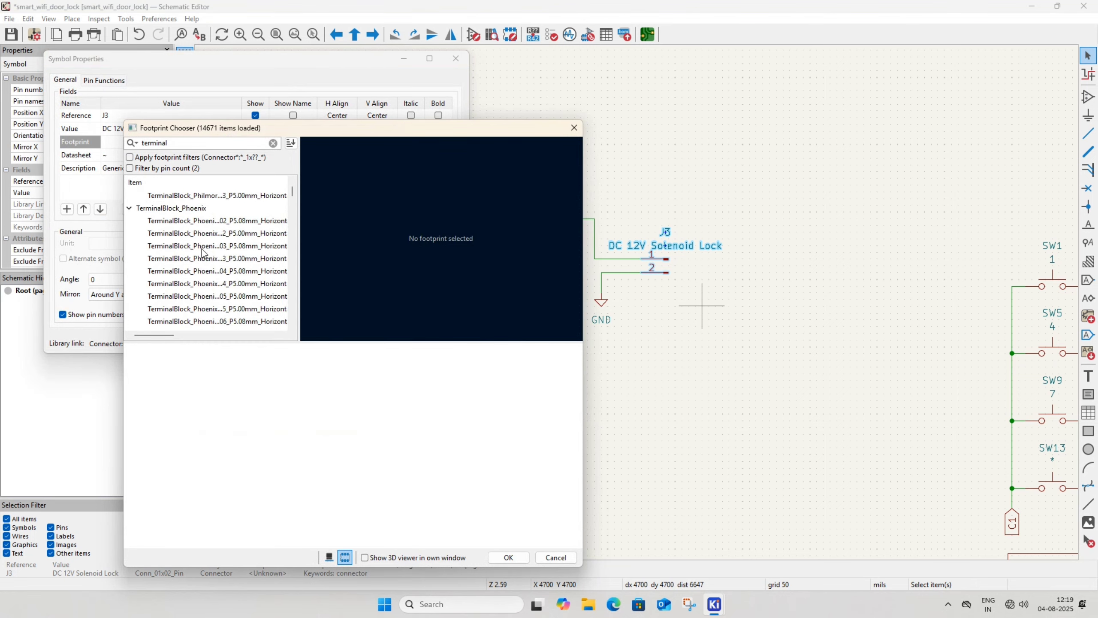
pyautogui.click(218, 233)
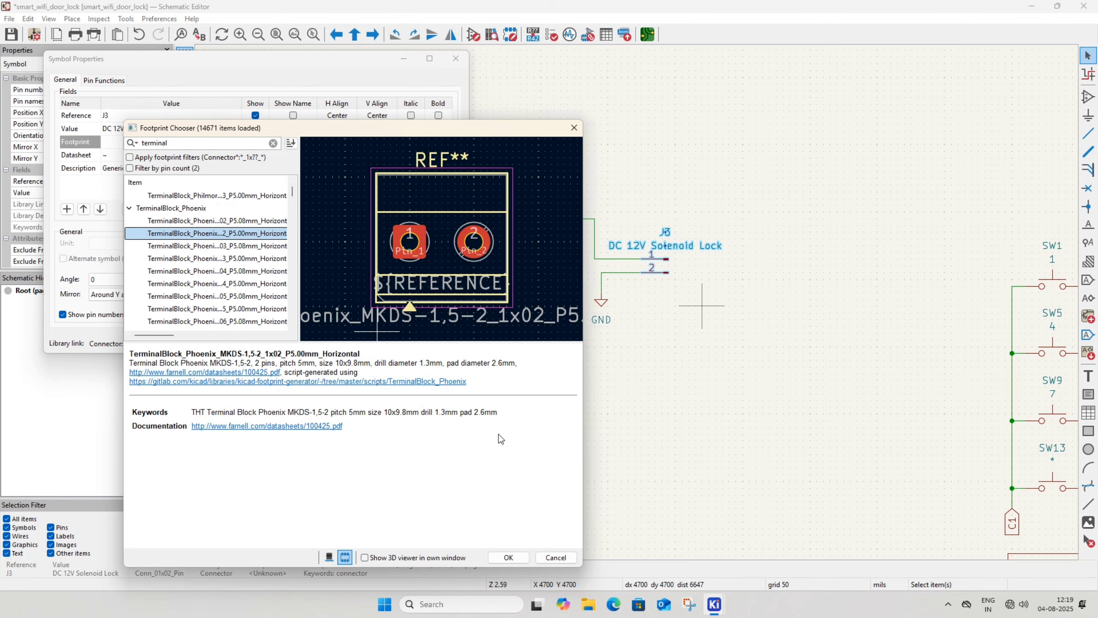
pyautogui.click(508, 557)
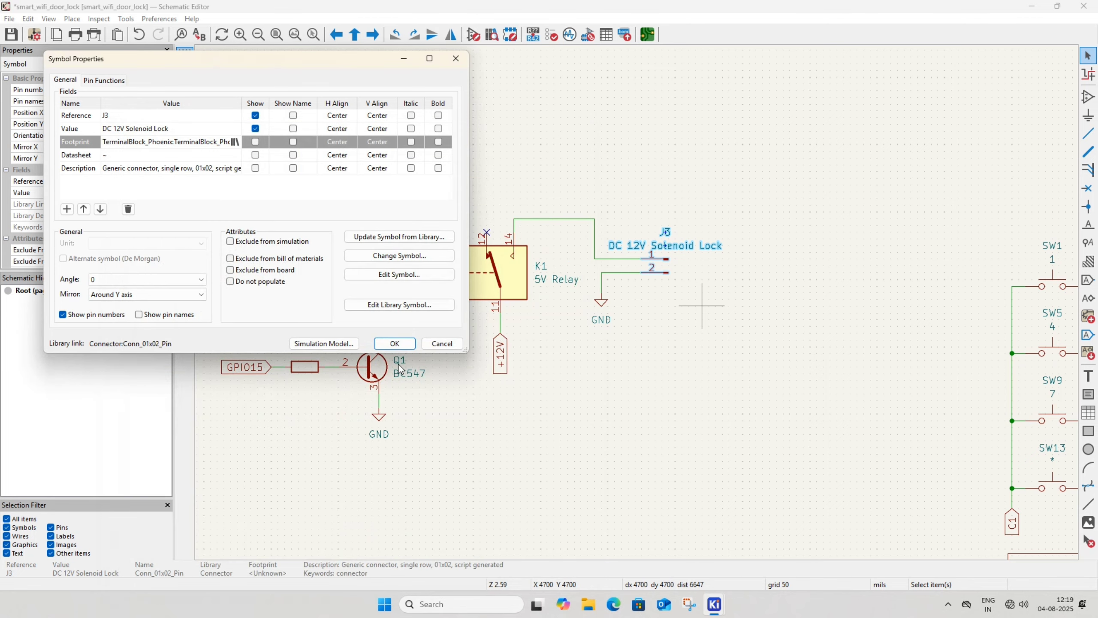
pyautogui.click(396, 346)
pyautogui.click(611, 428)
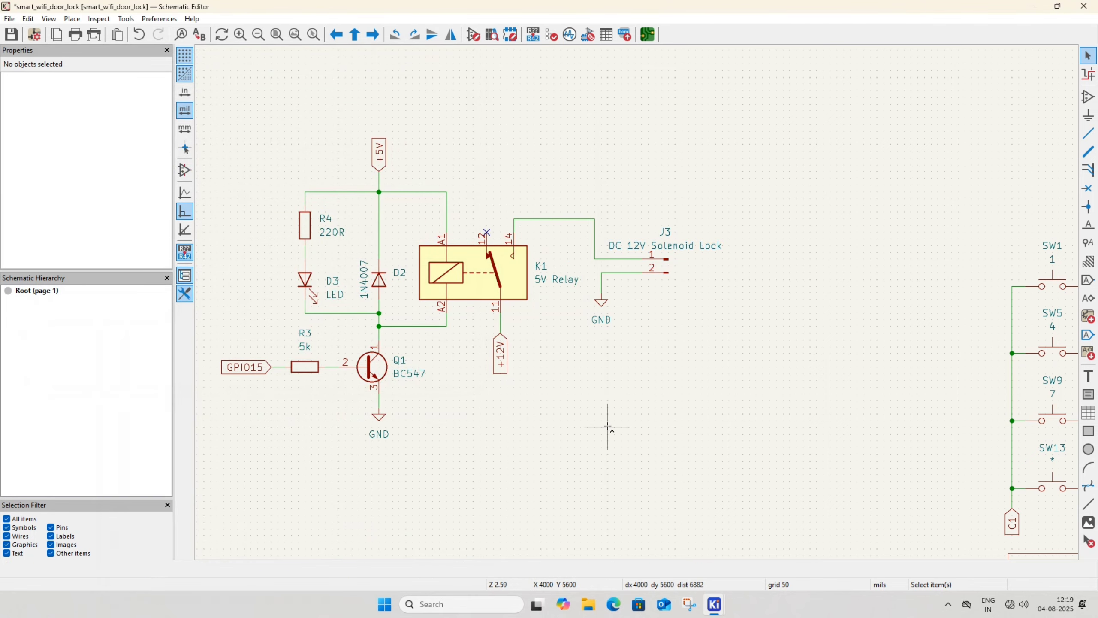
pyautogui.hotkey('ctrl', 's')
# Return to the KiCad project manager and open smart_wifi_door_lock.kicad_pcb in the PCB Editor
pyautogui.scroll(-5, 572, 344)
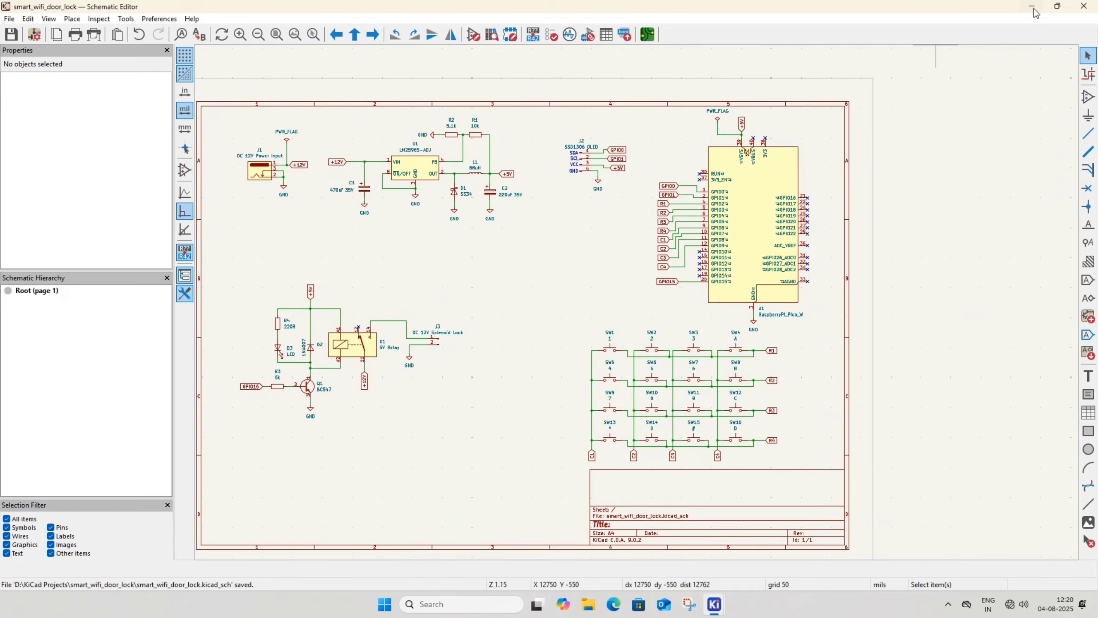
pyautogui.click(1031, 6)
pyautogui.moveTo(714, 604)
pyautogui.click(649, 536)
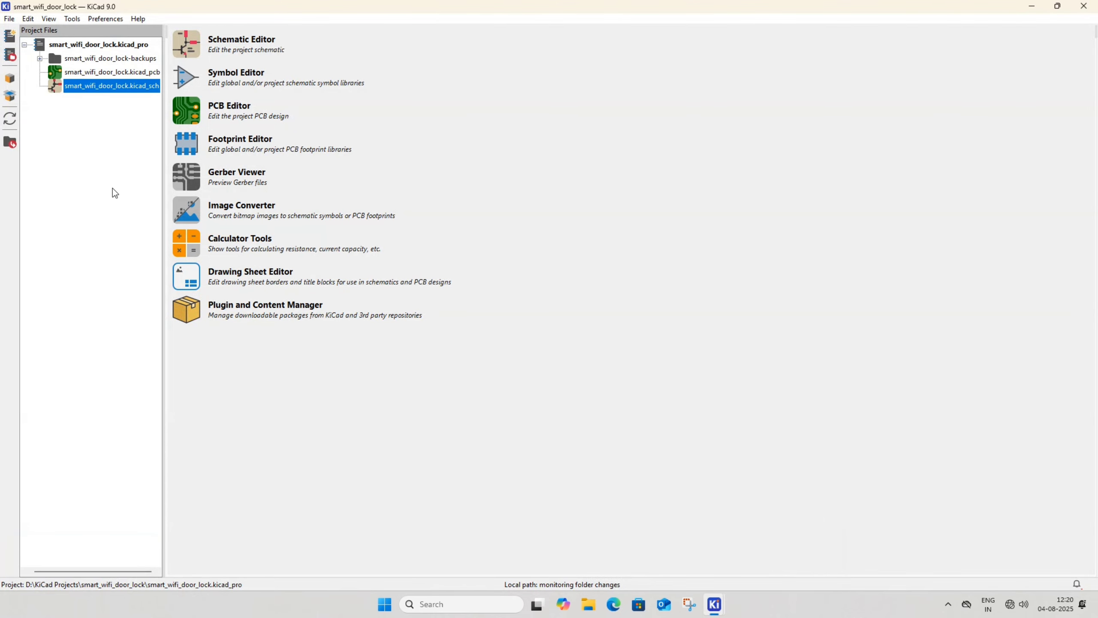
pyautogui.click(107, 74)
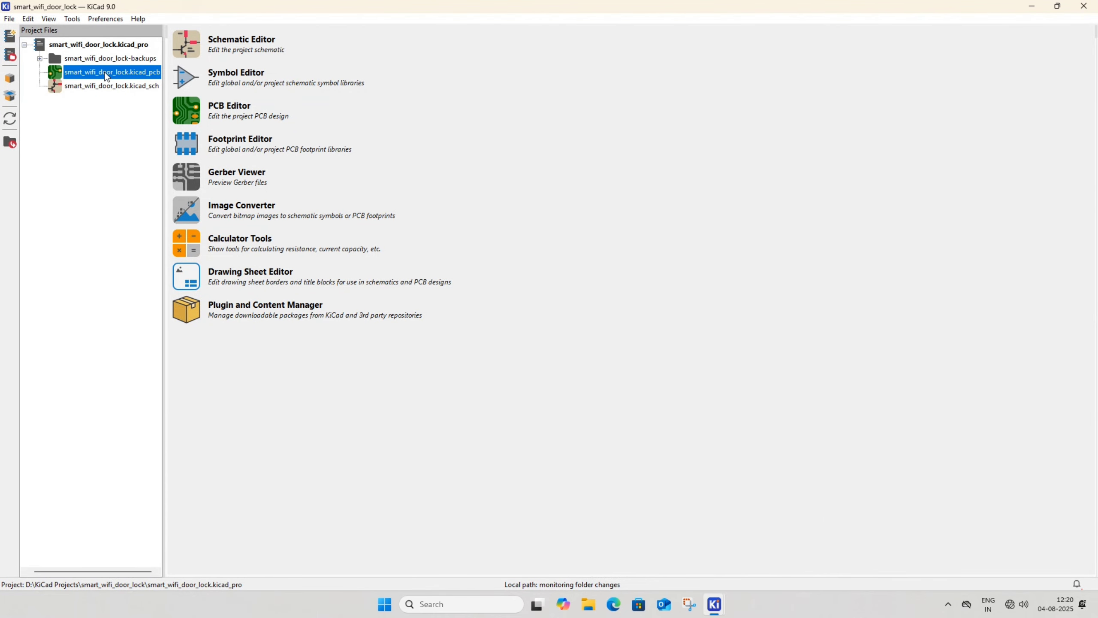
pyautogui.doubleClick(106, 75)
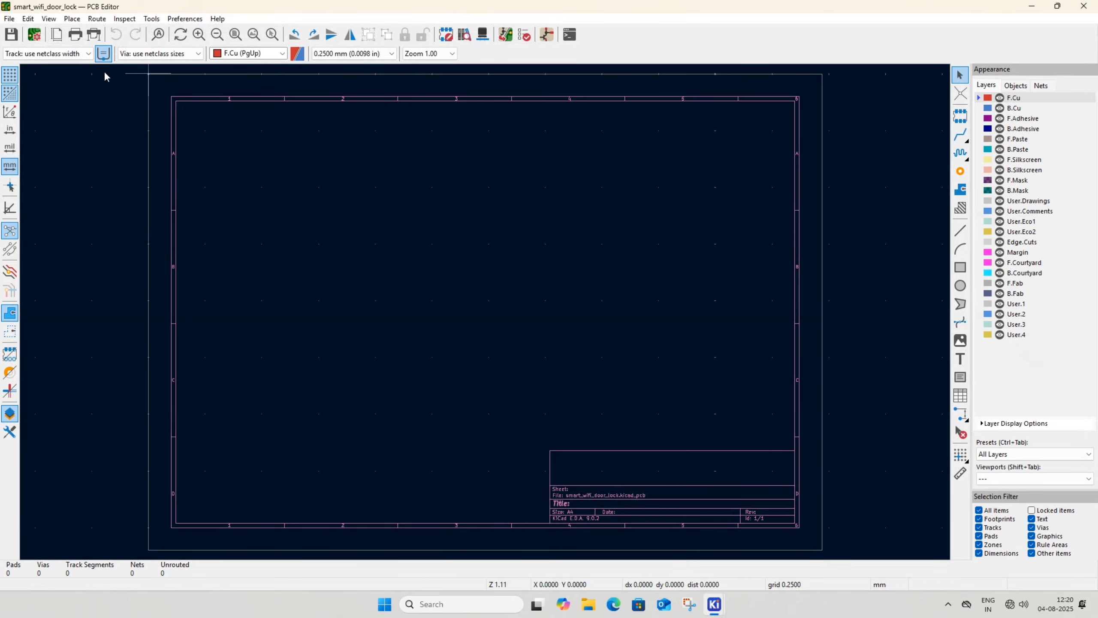
# Disable the board layers User.Drawings, User.Eco1, User.Eco2 and User.1 through User.4 in the board setup
pyautogui.click(34, 34)
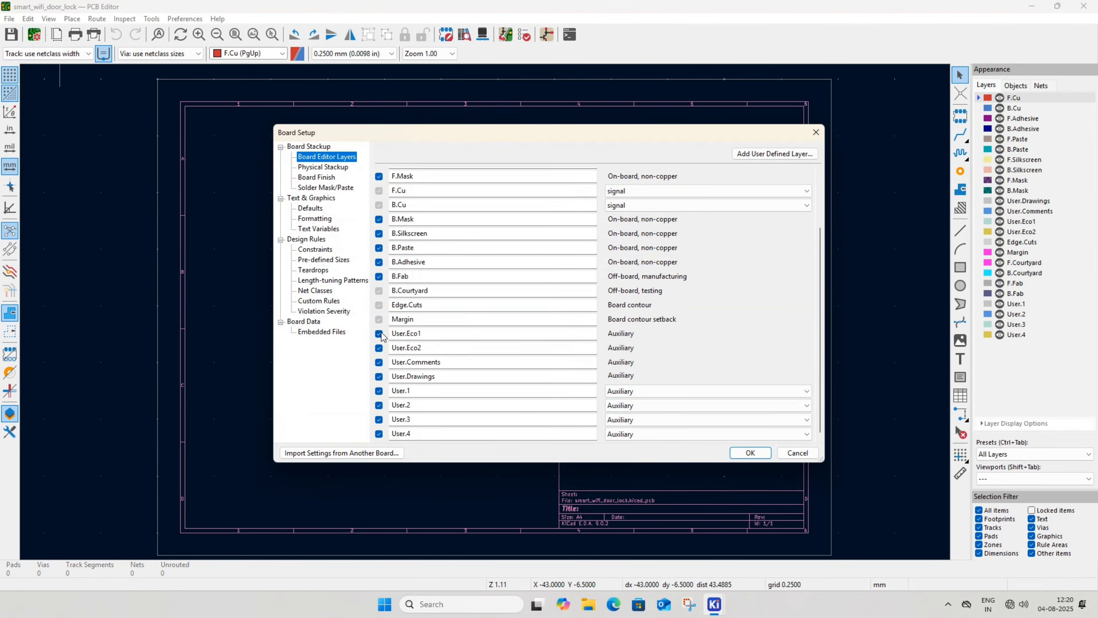
pyautogui.click(379, 419)
pyautogui.click(379, 433)
pyautogui.click(751, 453)
# Set the minimum copper clearance to 0.3 mm in the board's design rule constraints and confirm the setup
pyautogui.click(34, 34)
pyautogui.click(323, 167)
pyautogui.click(315, 249)
pyautogui.click(521, 167)
pyautogui.write('.3')
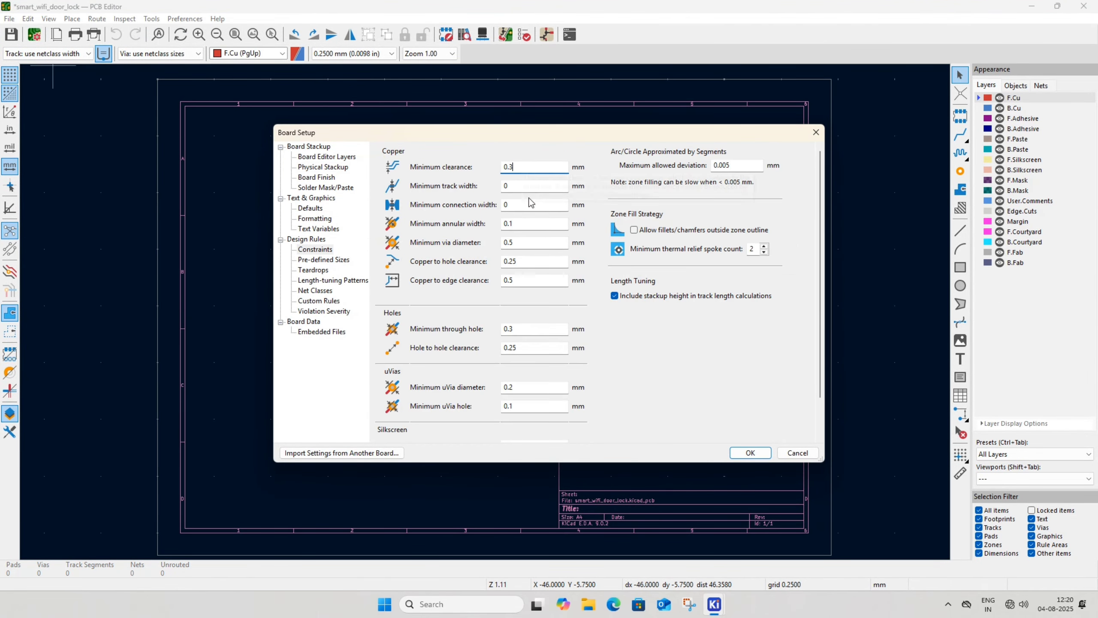
pyautogui.click(751, 453)
# Update the PCB from the schematic and place the imported footprints on the drawing sheet
pyautogui.scroll(2, 392, 247)
pyautogui.click(151, 19)
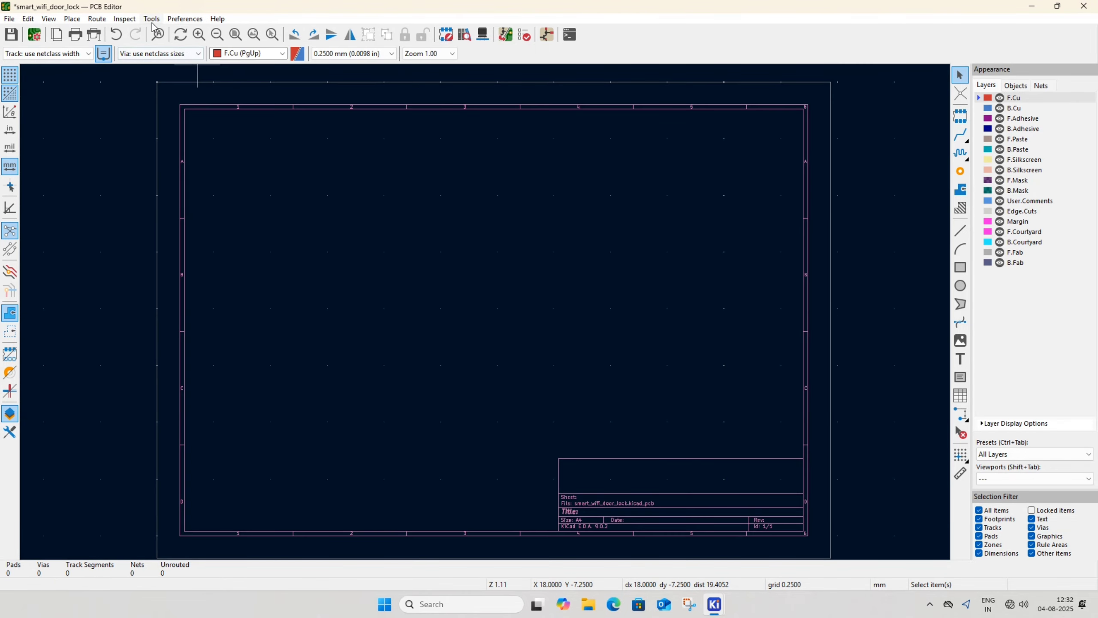
pyautogui.click(151, 18)
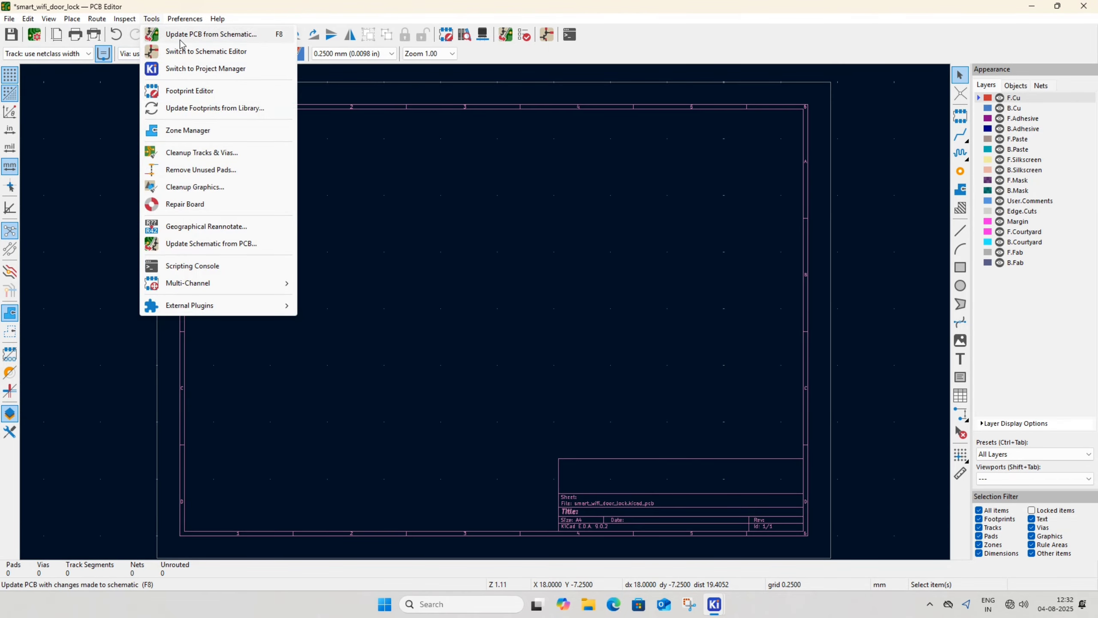
pyautogui.click(180, 42)
pyautogui.click(340, 318)
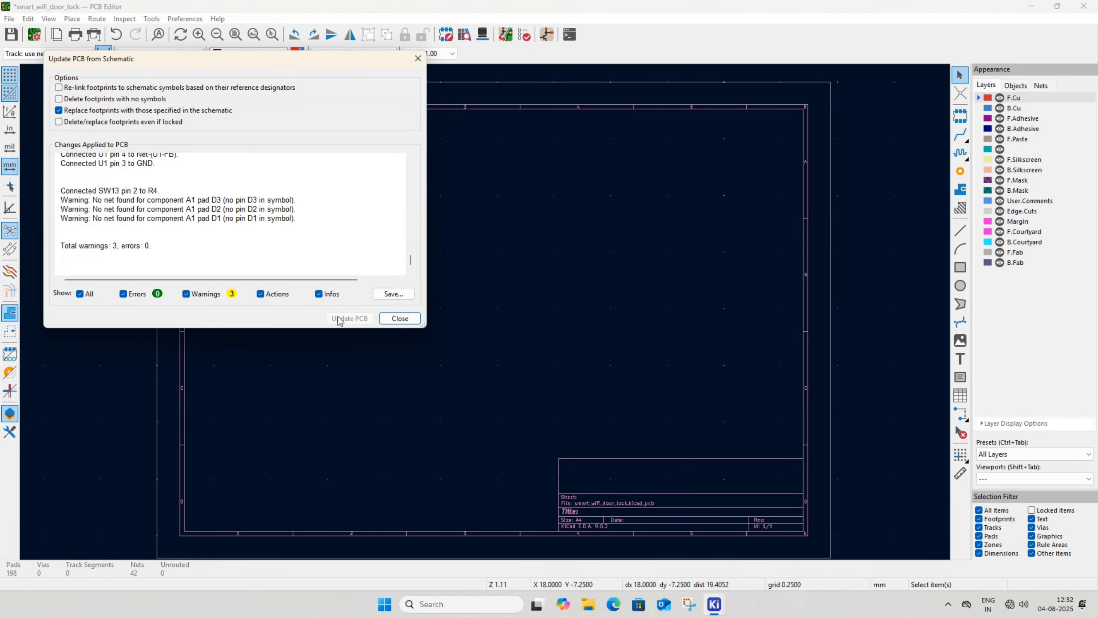
pyautogui.click(399, 319)
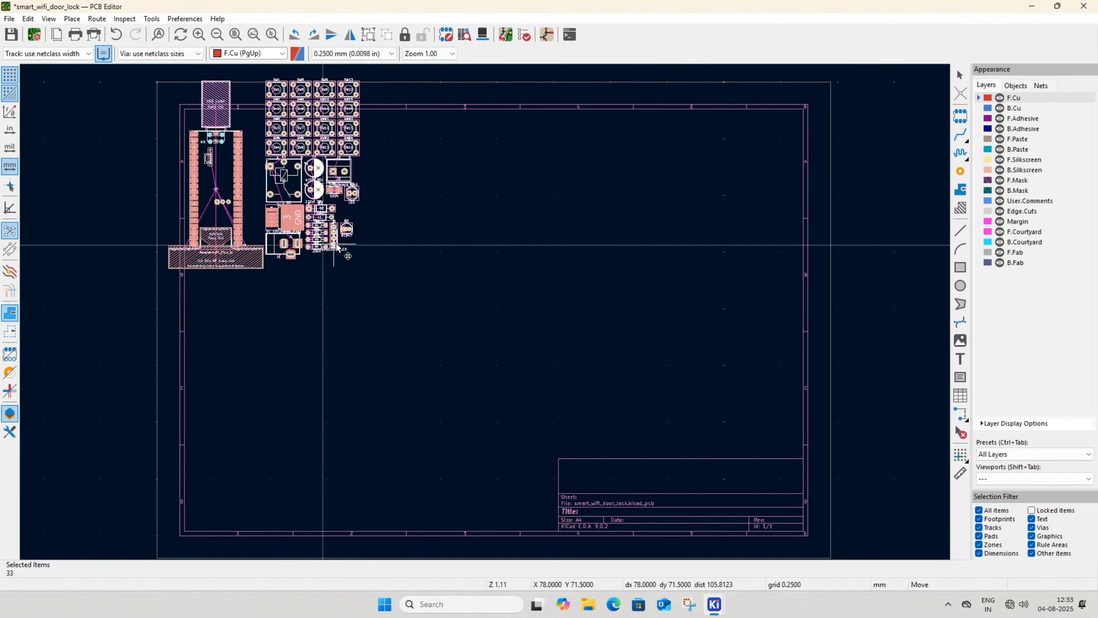
pyautogui.click(381, 306)
# Move all imported footprints together to the right half of the drawing sheet
pyautogui.moveTo(430, 353); pyautogui.dragTo(458, 316, button='middle')
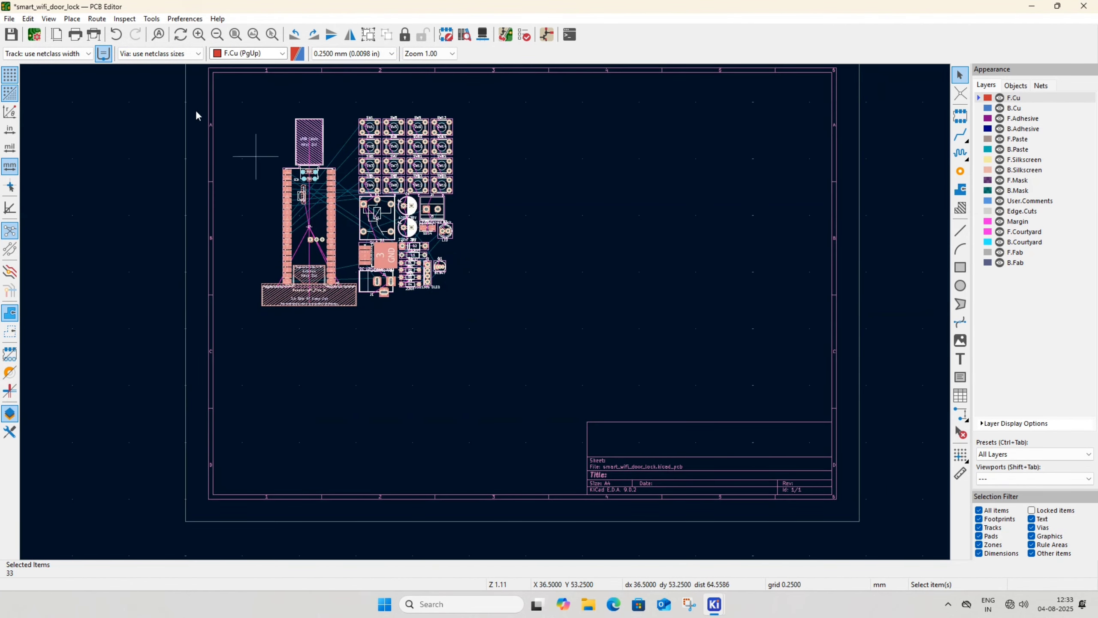
pyautogui.moveTo(228, 94); pyautogui.dragTo(515, 331)
pyautogui.press('m')
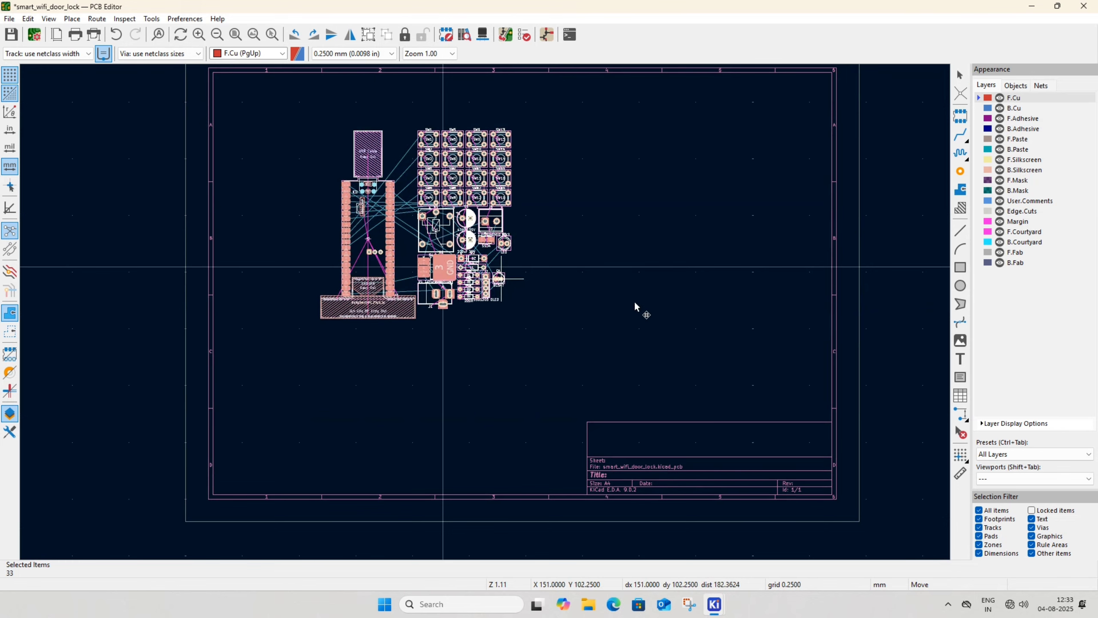
pyautogui.click(774, 320)
pyautogui.click(523, 354)
# Draw a rectangular board outline on the Edge.Cuts layer in the empty area left of the footprints
pyautogui.scroll(1, 523, 354)
pyautogui.moveTo(523, 354); pyautogui.dragTo(496, 370, button='middle')
pyautogui.scroll(-1, 630, 416)
pyautogui.click(989, 212)
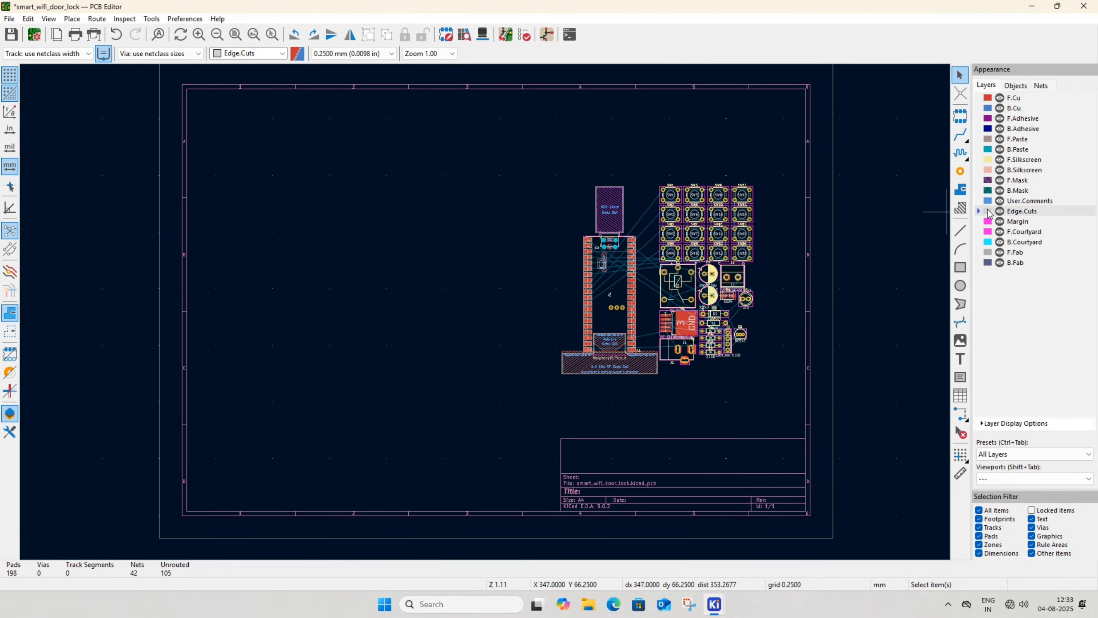
pyautogui.click(960, 269)
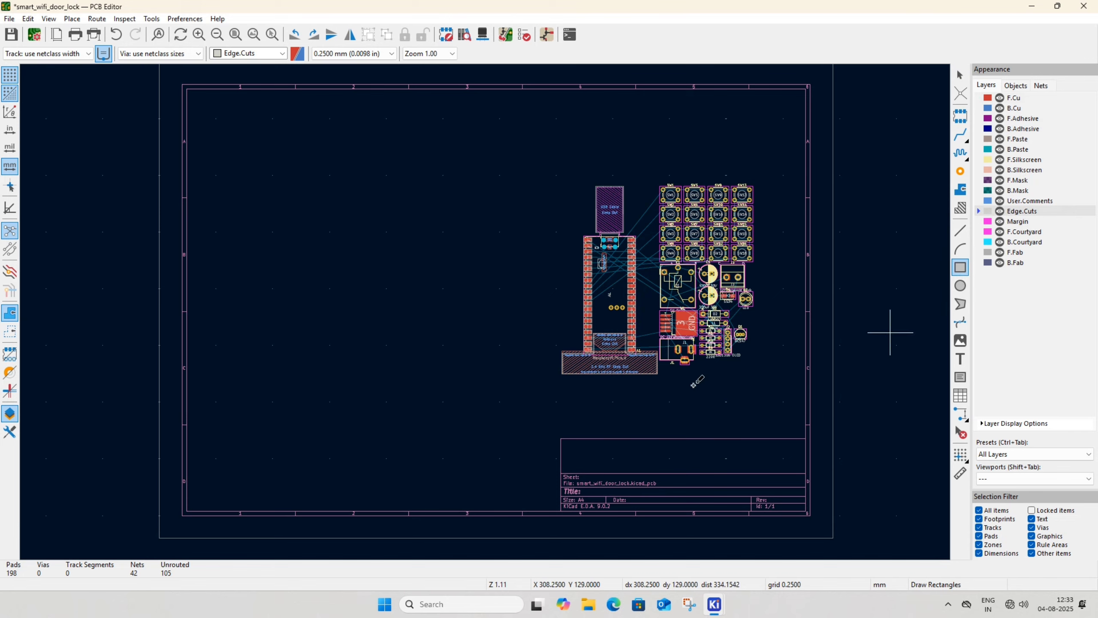
pyautogui.click(213, 129)
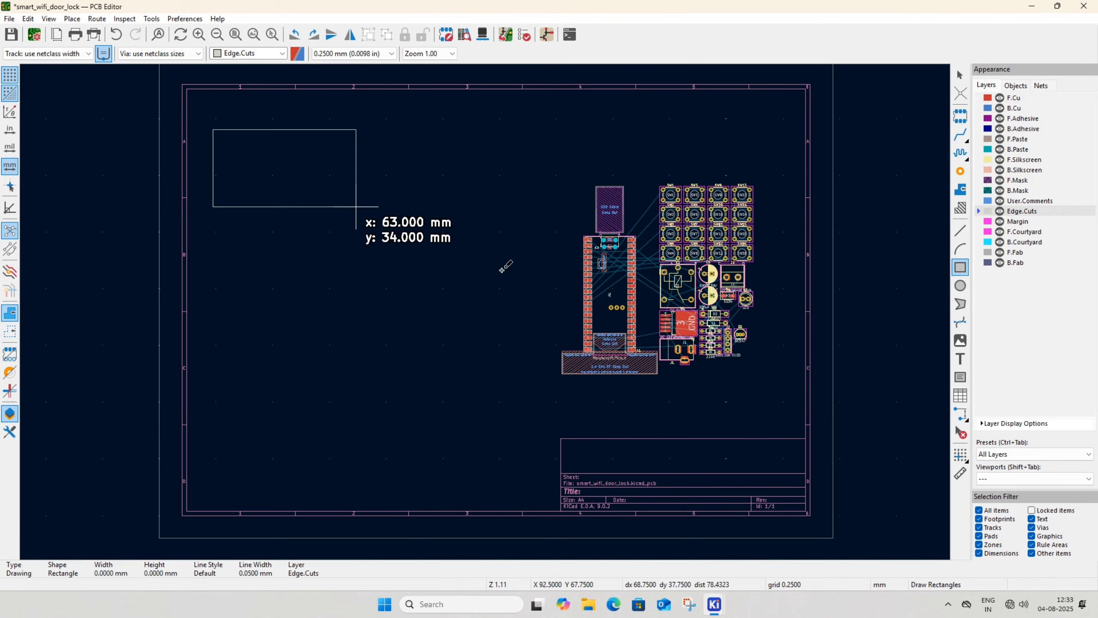
pyautogui.click(553, 422)
# Move the Raspberry Pi Pico W footprint A1 into the upper-left corner of the board outline, rotated 180 degrees
pyautogui.moveTo(490, 488); pyautogui.dragTo(580, 477, button='middle')
pyautogui.moveTo(690, 298); pyautogui.dragTo(584, 146)
pyautogui.press('r')
pyautogui.moveTo(545, 281); pyautogui.dragTo(578, 269, button='middle')
pyautogui.moveTo(789, 322); pyautogui.dragTo(364, 170)
pyautogui.press('Escape')
pyautogui.moveTo(631, 156); pyautogui.dragTo(373, 135)
pyautogui.press('r')
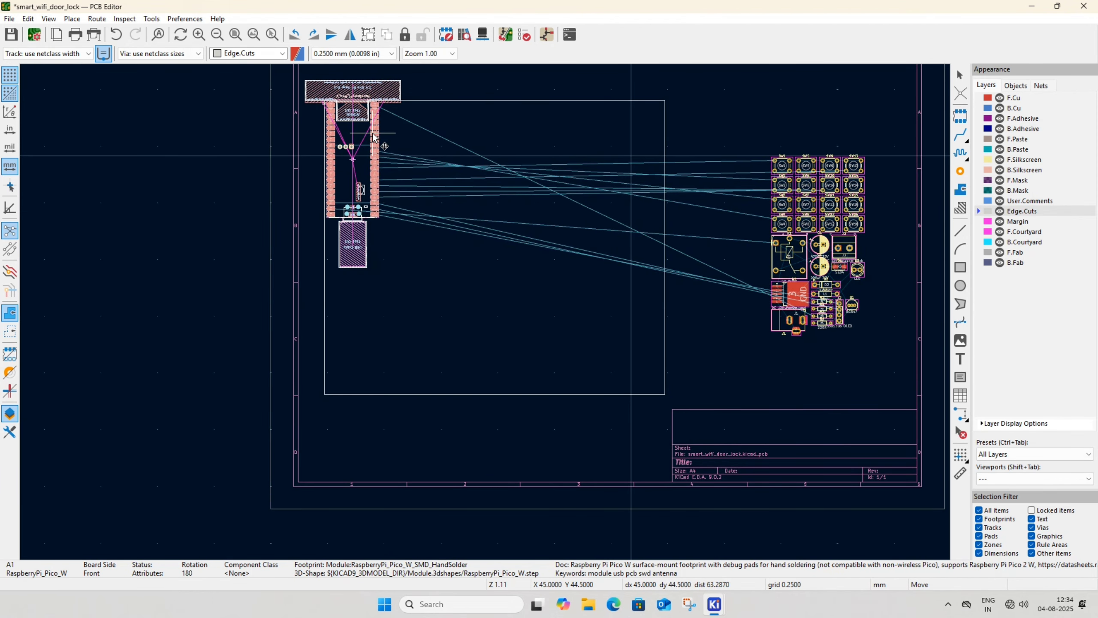
# Place power jack J1 in the board's lower-left corner and regulator U1 beside it, flipped to the back side with its pins facing up
pyautogui.moveTo(790, 322); pyautogui.dragTo(344, 382)
pyautogui.click(345, 380)
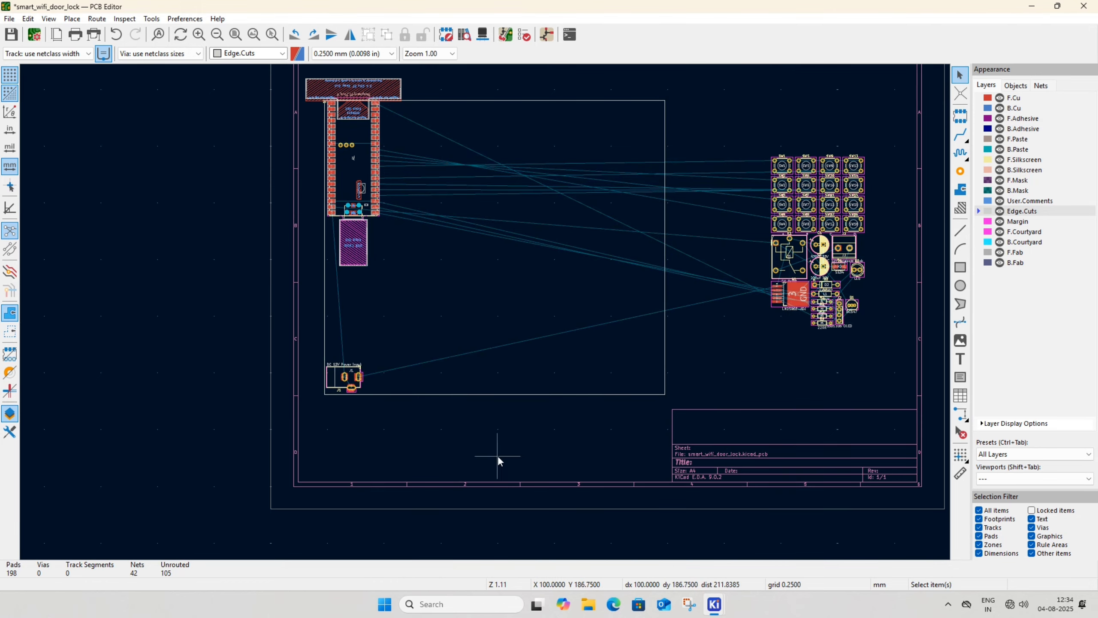
pyautogui.press('m')
pyautogui.press('r')
pyautogui.rightClick(378, 337)
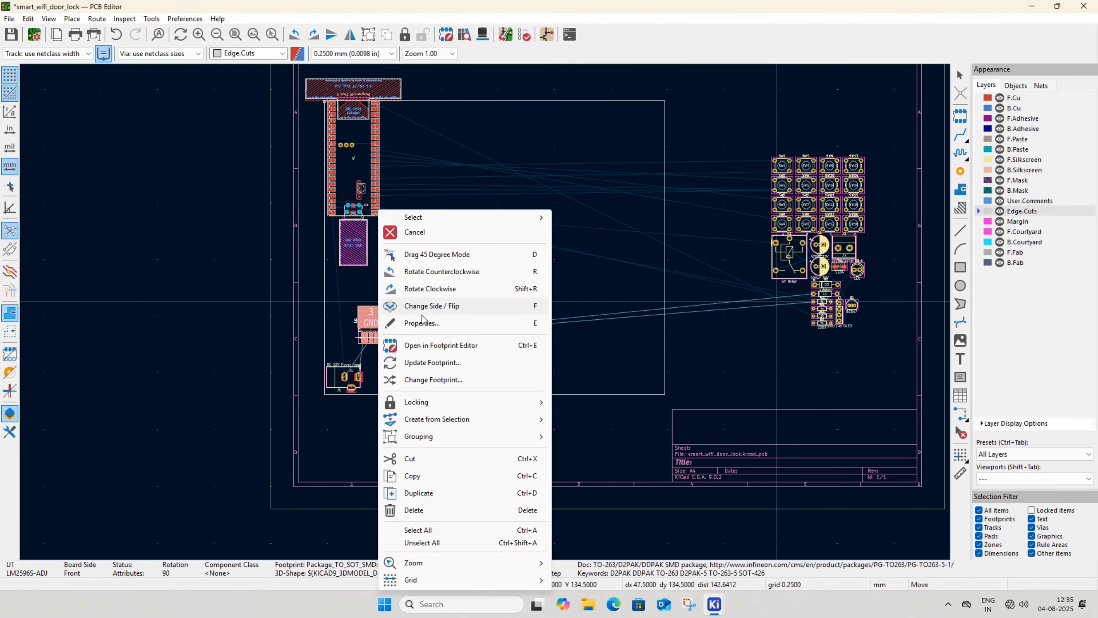
pyautogui.click(436, 308)
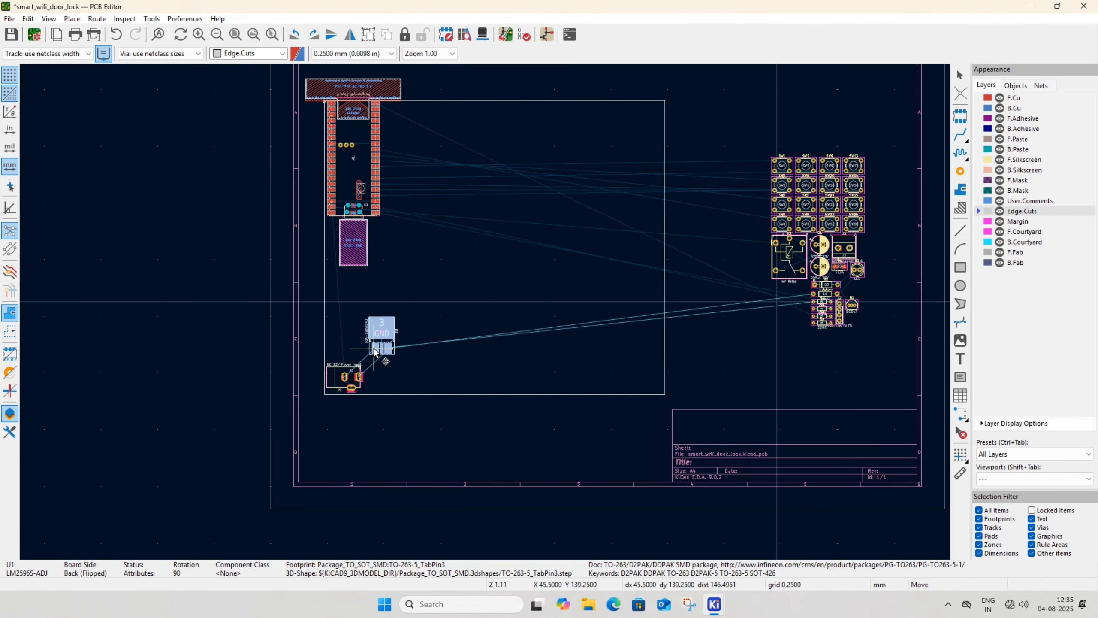
pyautogui.scroll(2, 444, 325)
pyautogui.press('r')
pyautogui.press('r')
pyautogui.click(493, 316)
pyautogui.scroll(-2, 493, 315)
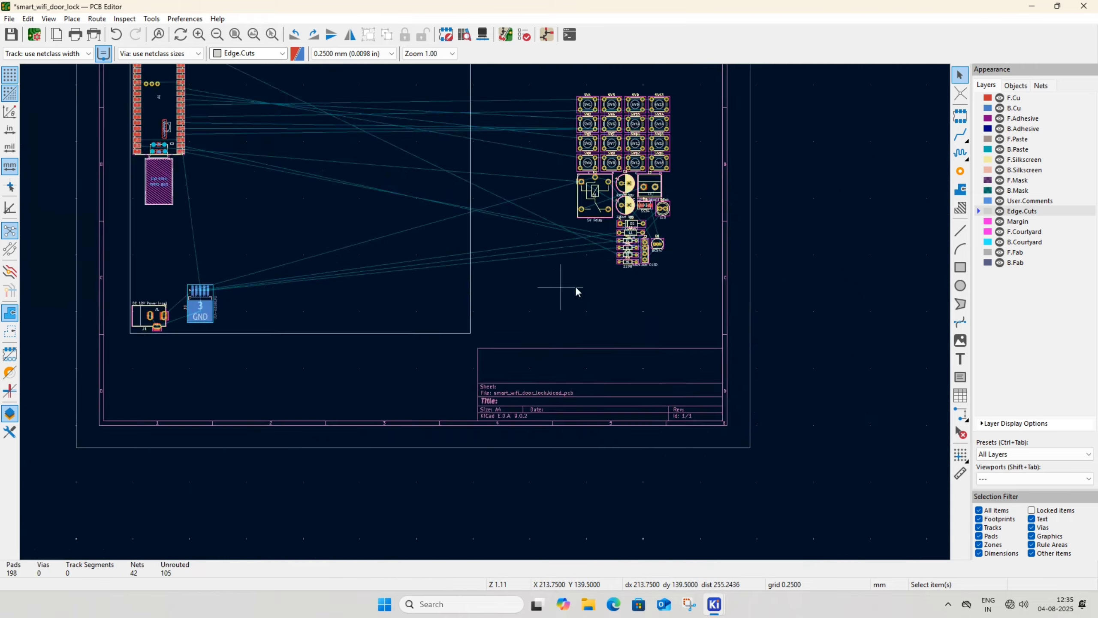
# Move diode D1 (SS34) near regulator U1 and flip it to the back side of the board
pyautogui.moveTo(644, 203); pyautogui.dragTo(381, 300)
pyautogui.rightClick(382, 300)
pyautogui.click(441, 250)
# Arrange resistor R1, resistor R2 rotated to vertical, and diode D1 above the pins of regulator U1
pyautogui.moveTo(731, 179); pyautogui.dragTo(393, 248)
pyautogui.moveTo(730, 190); pyautogui.dragTo(564, 230)
pyautogui.press('r')
pyautogui.moveTo(507, 258); pyautogui.dragTo(458, 178)
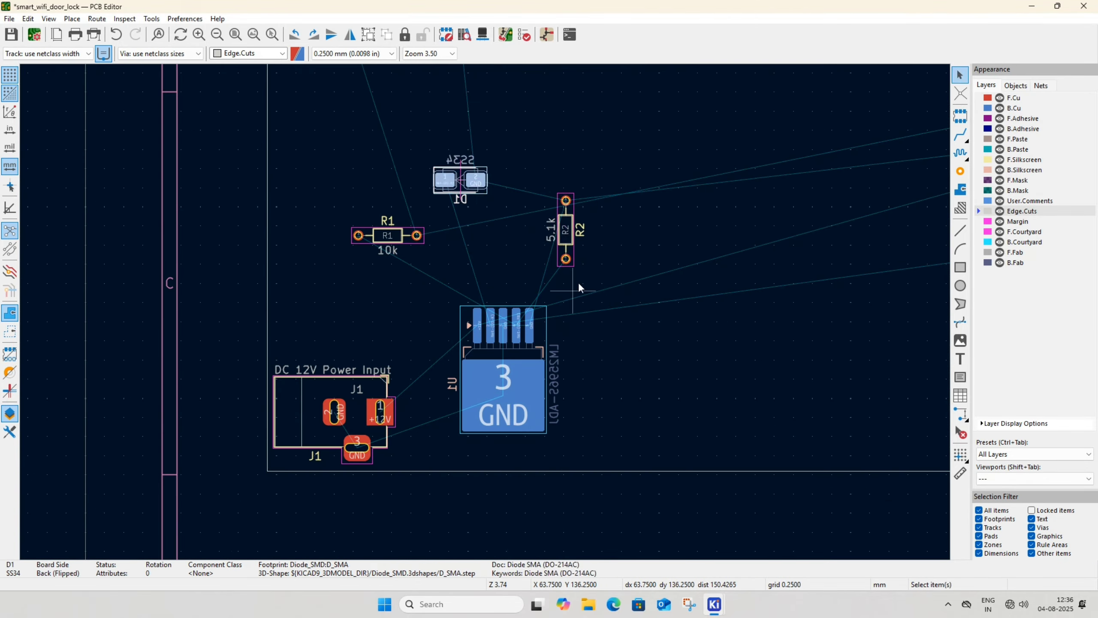
# Line up diode D1 and resistors R2 and R1 vertically above regulator U1 with inductor L1 over them, and save the board
pyautogui.moveTo(563, 230); pyautogui.dragTo(514, 250)
pyautogui.moveTo(388, 235); pyautogui.dragTo(439, 241)
pyautogui.press('r')
pyautogui.moveTo(492, 264); pyautogui.dragTo(502, 317)
pyautogui.press('r')
pyautogui.hotkey('ctrl', 's')
# Place capacitors C1 (470uF) and C2 (220uF) on either side of regulator U1
pyautogui.scroll(-2, 500, 320)
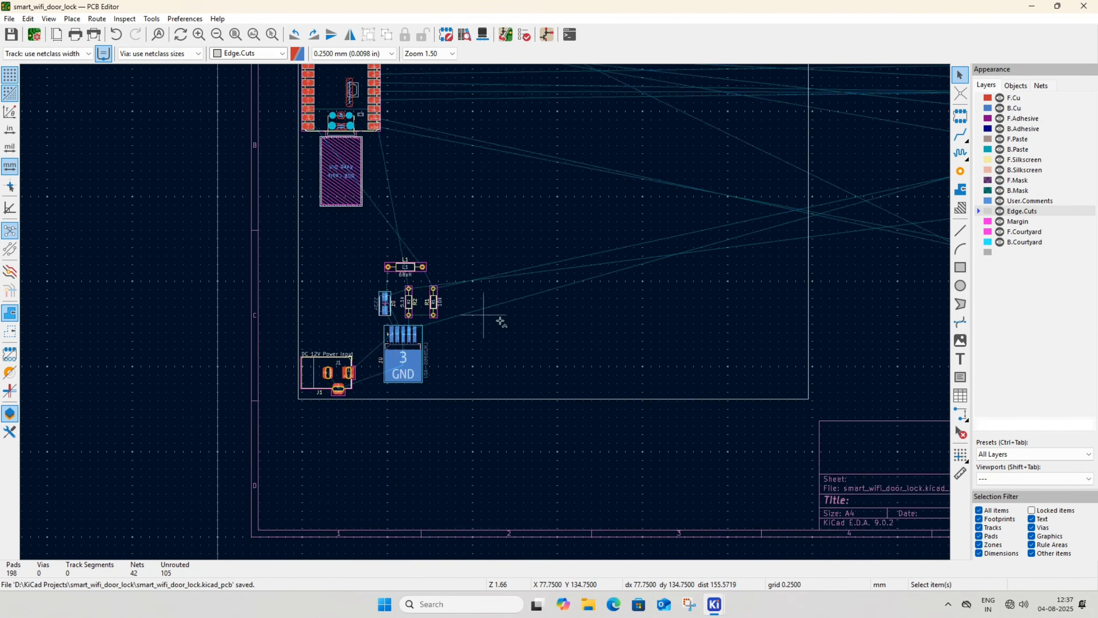
pyautogui.moveTo(731, 204); pyautogui.dragTo(520, 295)
pyautogui.moveTo(730, 191); pyautogui.dragTo(420, 278)
pyautogui.scroll(-5, 421, 278)
# Move the keypad push buttons as a group inside the board beside the Pico W, and arrange SW1 to SW4 as the first row
pyautogui.moveTo(595, 127); pyautogui.dragTo(708, 215)
pyautogui.moveTo(648, 173); pyautogui.dragTo(302, 206)
pyautogui.scroll(4, 301, 206)
pyautogui.moveTo(416, 239); pyautogui.dragTo(404, 167)
pyautogui.moveTo(480, 289); pyautogui.dragTo(463, 277)
pyautogui.moveTo(429, 330); pyautogui.dragTo(483, 125)
pyautogui.moveTo(429, 373); pyautogui.dragTo(559, 125)
pyautogui.moveTo(429, 417); pyautogui.dragTo(632, 124)
# Arrange push buttons SW5 to SW8 as the second keypad row below SW1 to SW4
pyautogui.moveTo(466, 274); pyautogui.dragTo(404, 200)
pyautogui.moveTo(483, 330); pyautogui.dragTo(495, 253)
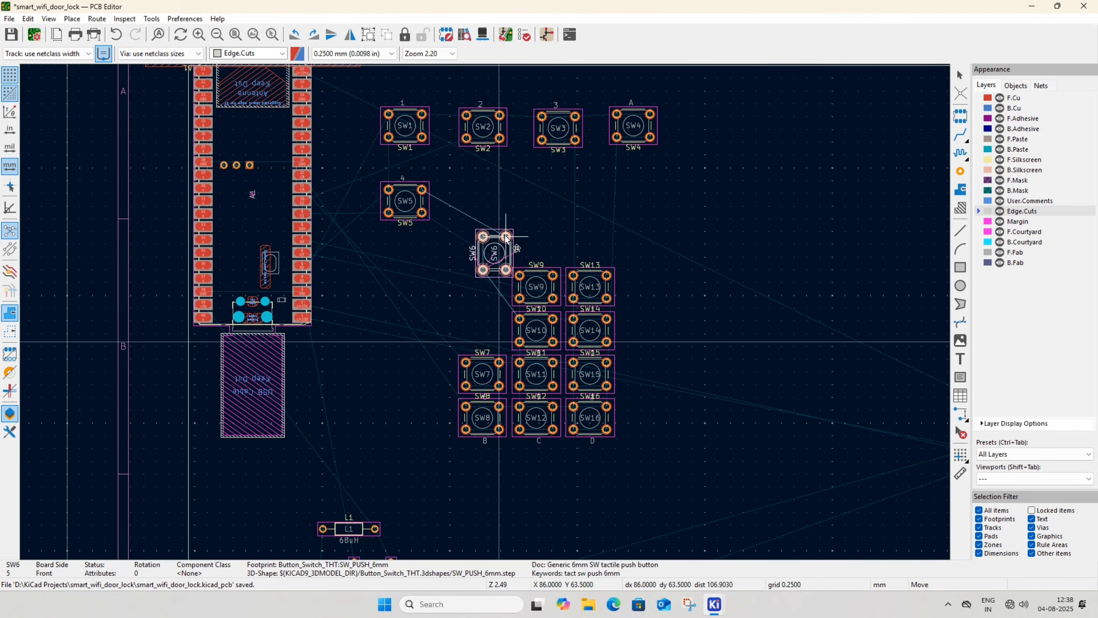
pyautogui.moveTo(411, 364); pyautogui.dragTo(485, 190)
pyautogui.moveTo(409, 407); pyautogui.dragTo(561, 190)
# Move the remaining buttons clear of the second row and arrange SW9 to SW12 as the third keypad row
pyautogui.moveTo(380, 186); pyautogui.dragTo(565, 386)
pyautogui.moveTo(467, 280); pyautogui.dragTo(462, 404)
pyautogui.moveTo(465, 339); pyautogui.dragTo(337, 201)
pyautogui.moveTo(468, 380); pyautogui.dragTo(421, 243)
pyautogui.moveTo(466, 426); pyautogui.dragTo(491, 200)
pyautogui.moveTo(421, 480); pyautogui.dragTo(510, 212)
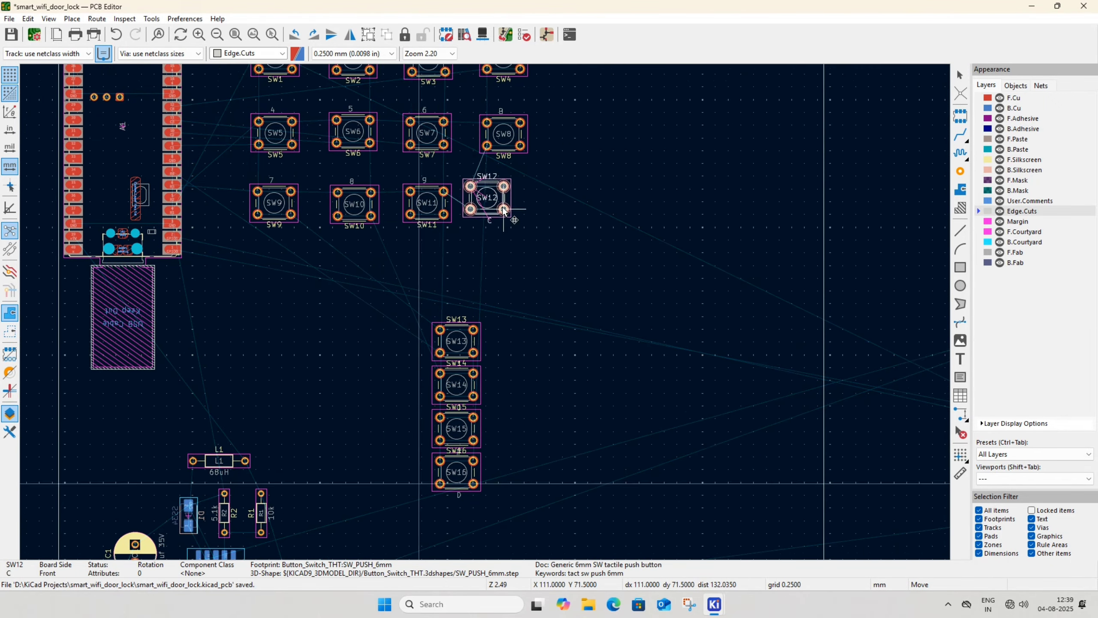
# Arrange push buttons SW13 to SW16 as the fourth keypad row
pyautogui.moveTo(497, 301); pyautogui.dragTo(316, 229)
pyautogui.moveTo(496, 344); pyautogui.dragTo(395, 229)
pyautogui.moveTo(505, 396); pyautogui.dragTo(551, 218)
pyautogui.scroll(-2, 550, 218)
# Place the SSD1306 OLED header J2 horizontally below the keypad
pyautogui.scroll(3, 503, 314)
pyautogui.moveTo(799, 253); pyautogui.dragTo(503, 301)
pyautogui.press('r')
pyautogui.scroll(-3, 474, 294)
pyautogui.press('r')
pyautogui.press('r')
# Place relay K1 near the board's lower edge beyond capacitor C2, rotated 90 degrees
pyautogui.moveTo(755, 242); pyautogui.dragTo(380, 356)
pyautogui.scroll(2, 690, 377)
pyautogui.press('r')
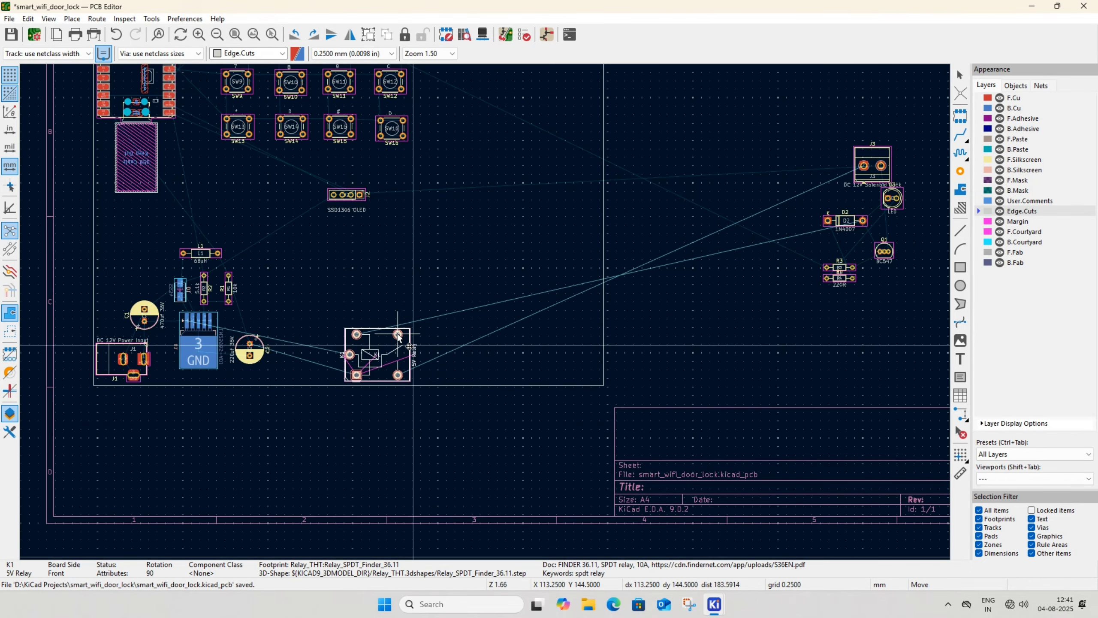
# Select the regulator U1 circuit with its surrounding components and shift it upwards, away from the board's lower edge
pyautogui.moveTo(244, 223); pyautogui.dragTo(415, 361)
pyautogui.moveTo(333, 339); pyautogui.dragTo(316, 299)
pyautogui.click(439, 272)
pyautogui.scroll(-2, 439, 273)
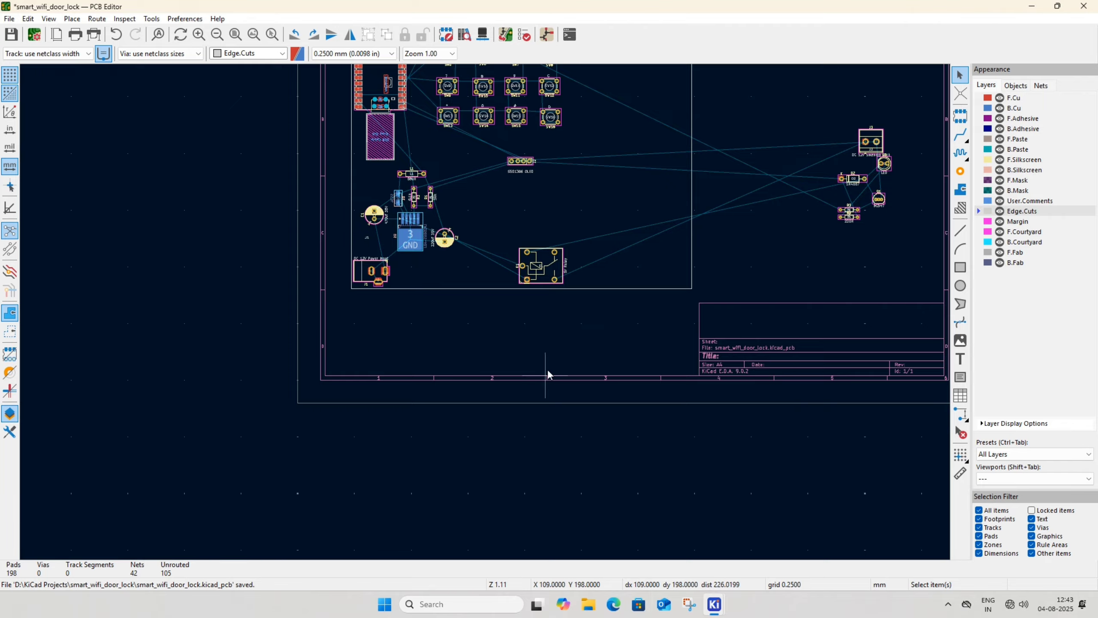
# Shift relay K1 closer to the regulator circuit and place the solenoid lock terminal J3, rotated upright, on the relay's other side
pyautogui.moveTo(533, 184); pyautogui.dragTo(479, 224, button='middle')
pyautogui.moveTo(501, 317); pyautogui.dragTo(474, 316)
pyautogui.scroll(2, 562, 288)
pyautogui.press('r')
pyautogui.moveTo(817, 179); pyautogui.dragTo(494, 311)
pyautogui.scroll(-1, 494, 312)
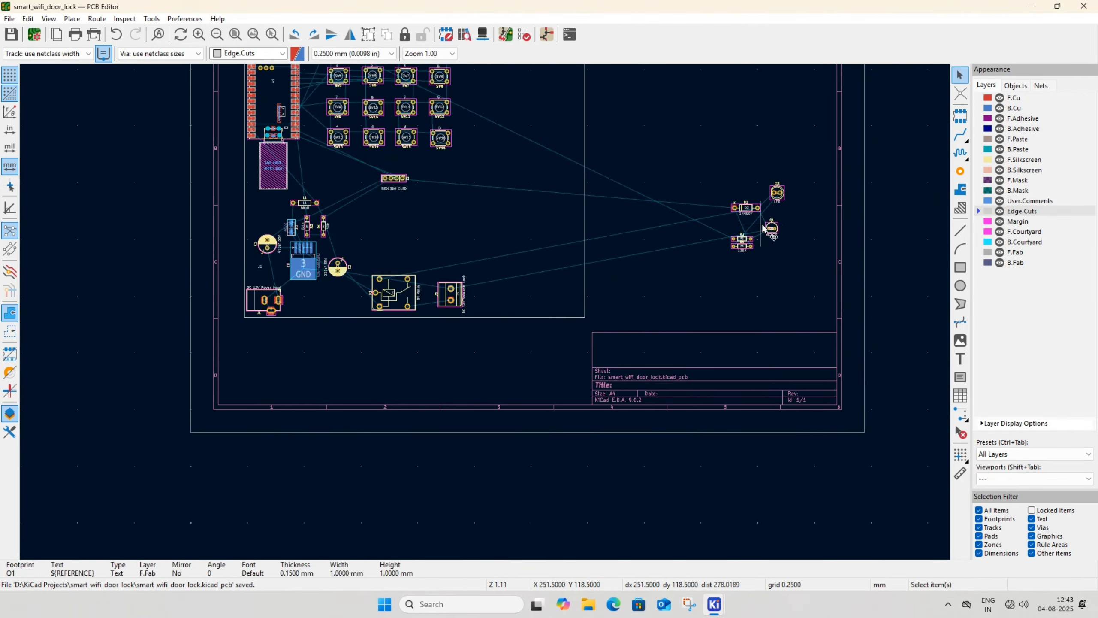
# Place transistor Q1 and resistor R3 above relay K1, and diode D2 upright between the relay and the power section
pyautogui.moveTo(769, 228); pyautogui.dragTo(385, 261)
pyautogui.press('r')
pyautogui.moveTo(917, 206); pyautogui.dragTo(532, 308)
pyautogui.press('r')
# Place LED D3 and the horizontal resistor R4 beneath it between power jack J1 and diode D2
pyautogui.scroll(-3, 531, 308)
pyautogui.moveTo(772, 167); pyautogui.dragTo(326, 265)
pyautogui.scroll(3, 485, 314)
pyautogui.moveTo(737, 214); pyautogui.dragTo(315, 282)
pyautogui.press('r')
pyautogui.press('r')
# Narrow the board outline by moving its right edge in close to terminal J3, and save the board
pyautogui.scroll(-3, 485, 299)
pyautogui.moveTo(717, 252); pyautogui.dragTo(607, 252)
pyautogui.hotkey('ctrl', 's')
# Route the power, regulator and relay connections and the keypad rows on B.Cu with 1 mm tracks
pyautogui.moveTo(550, 266); pyautogui.dragTo(602, 257, button='middle')
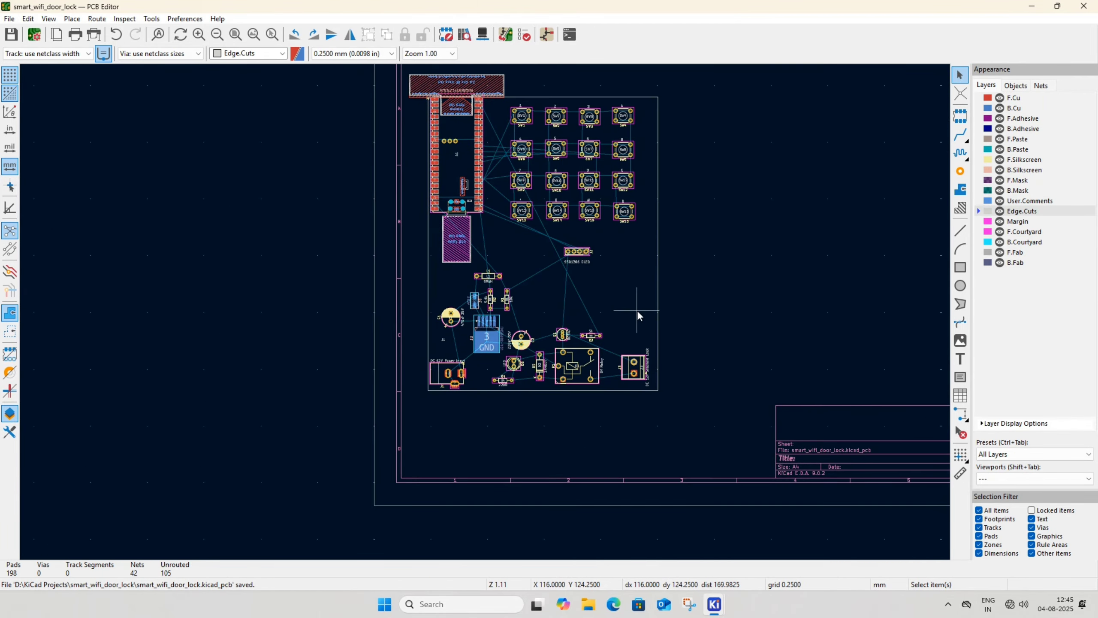
pyautogui.click(987, 109)
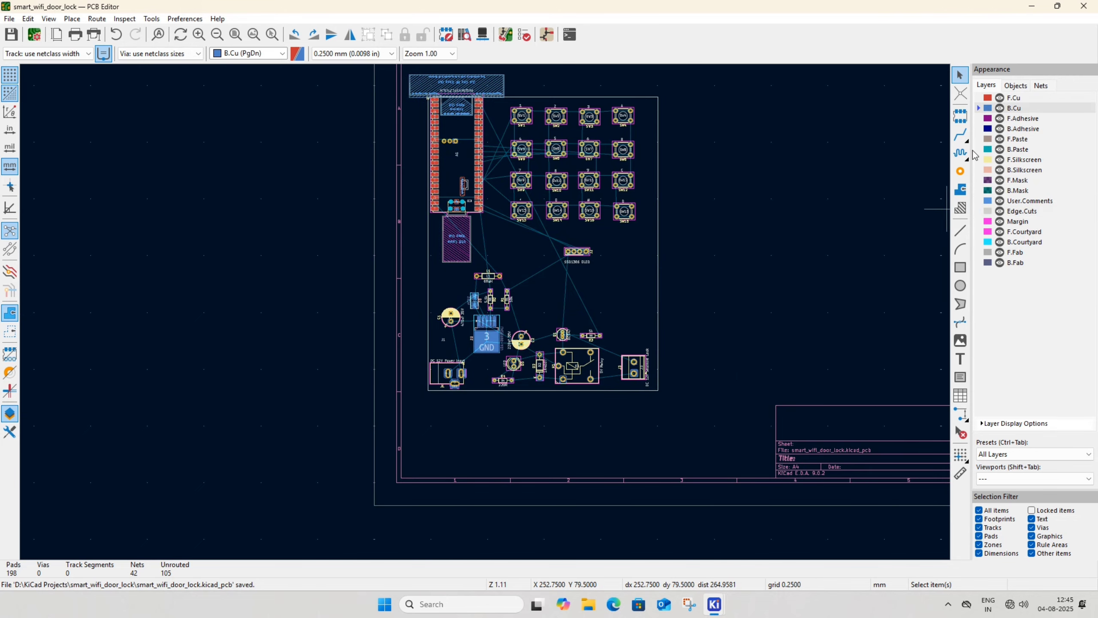
pyautogui.scroll(7, 466, 357)
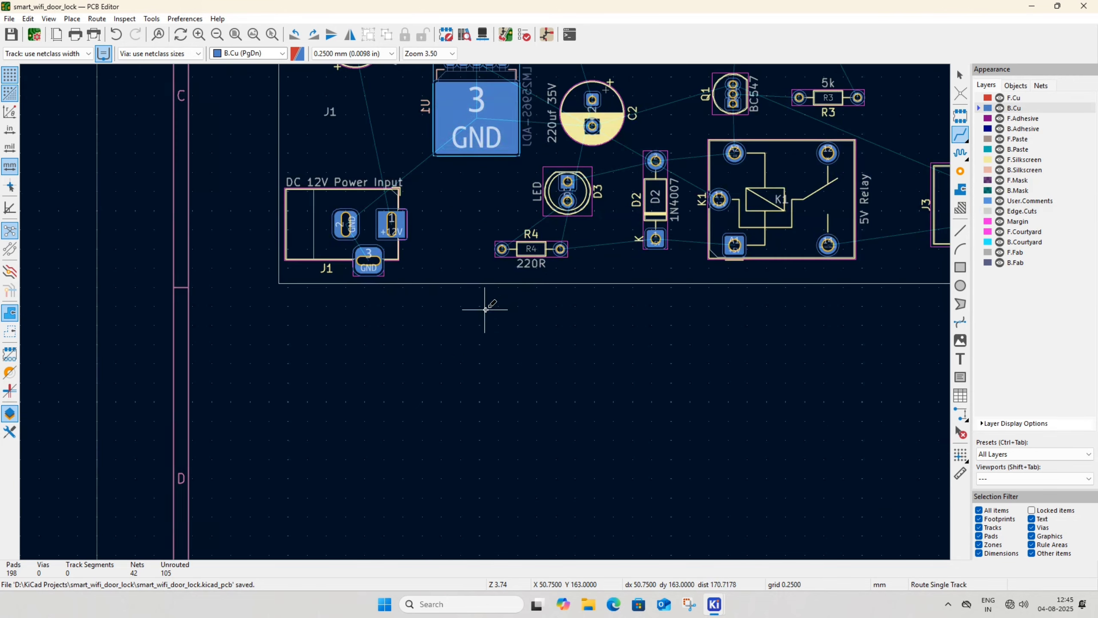
pyautogui.moveTo(465, 352); pyautogui.dragTo(459, 364, button='middle')
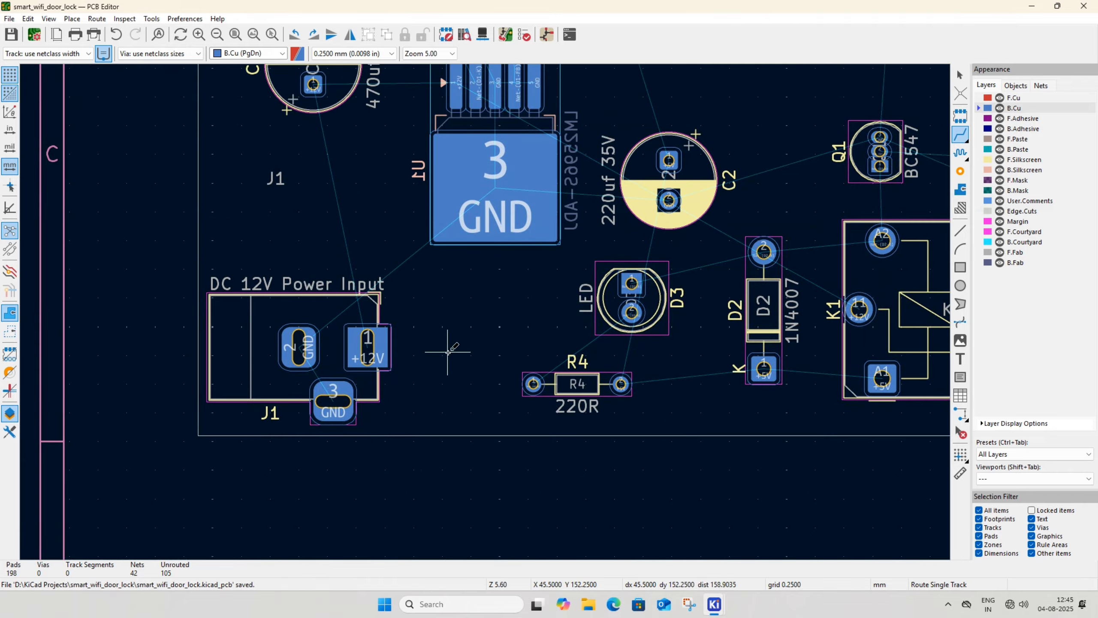
pyautogui.click(299, 346)
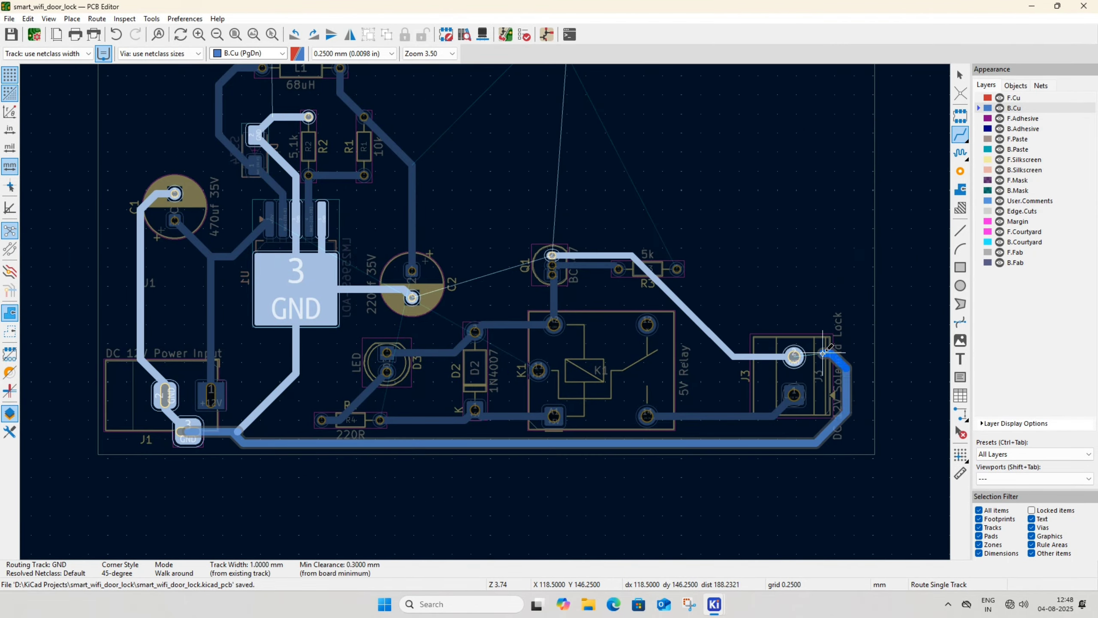
pyautogui.scroll(-3, 627, 405)
pyautogui.scroll(2, 627, 404)
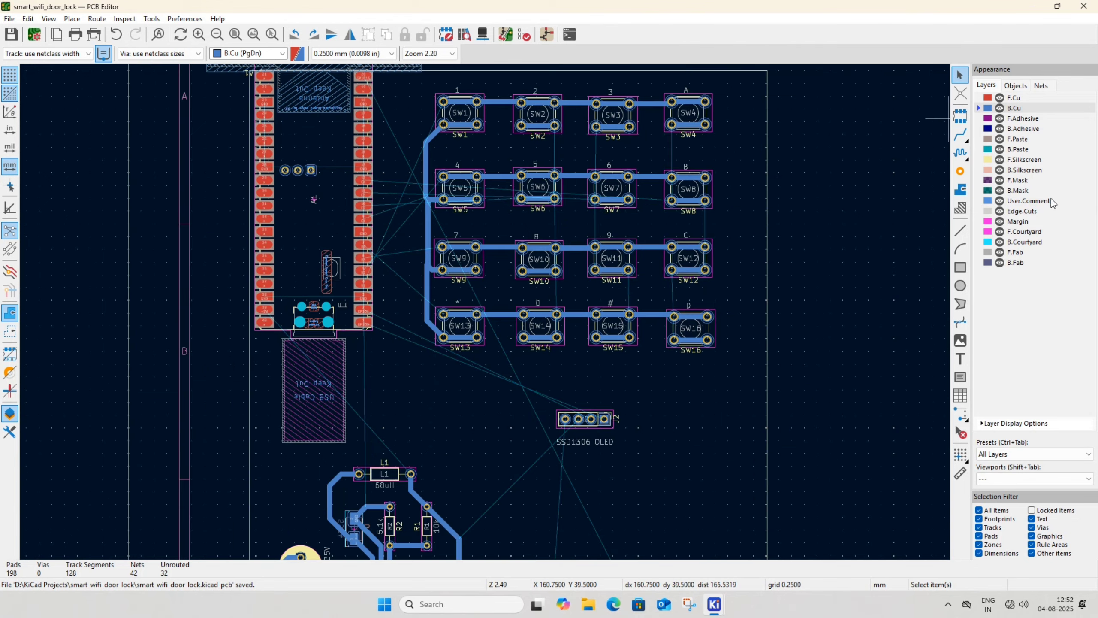
# Route the keypad column nets C2, C3 and C4 between their buttons on F.Cu with 1 mm tracks
pyautogui.click(985, 98)
pyautogui.click(959, 135)
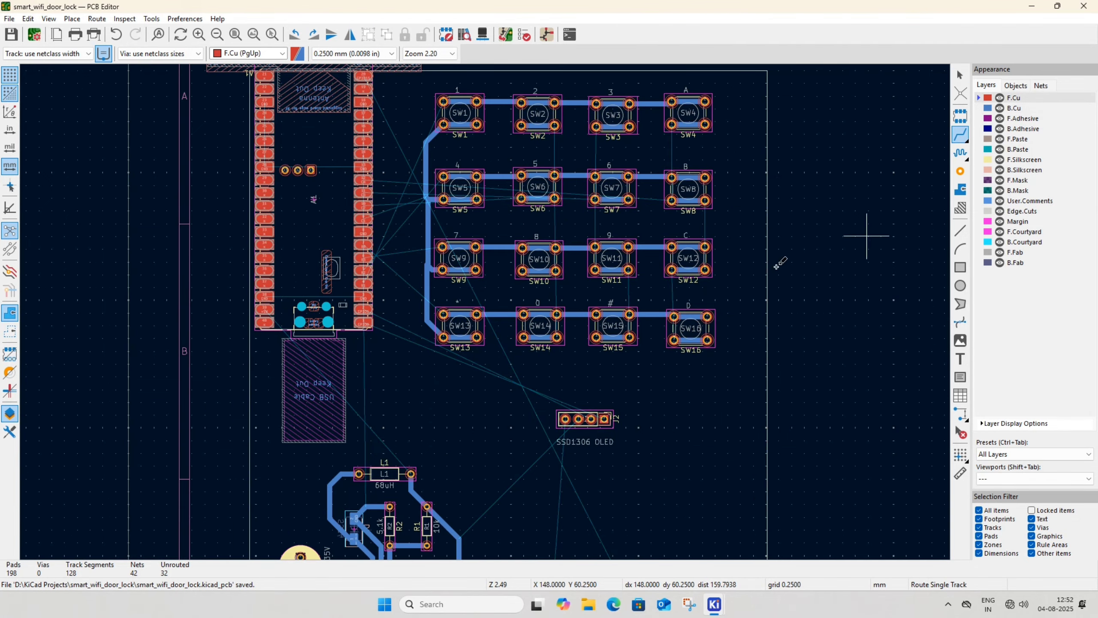
pyautogui.scroll(3, 506, 199)
pyautogui.scroll(-3, 462, 329)
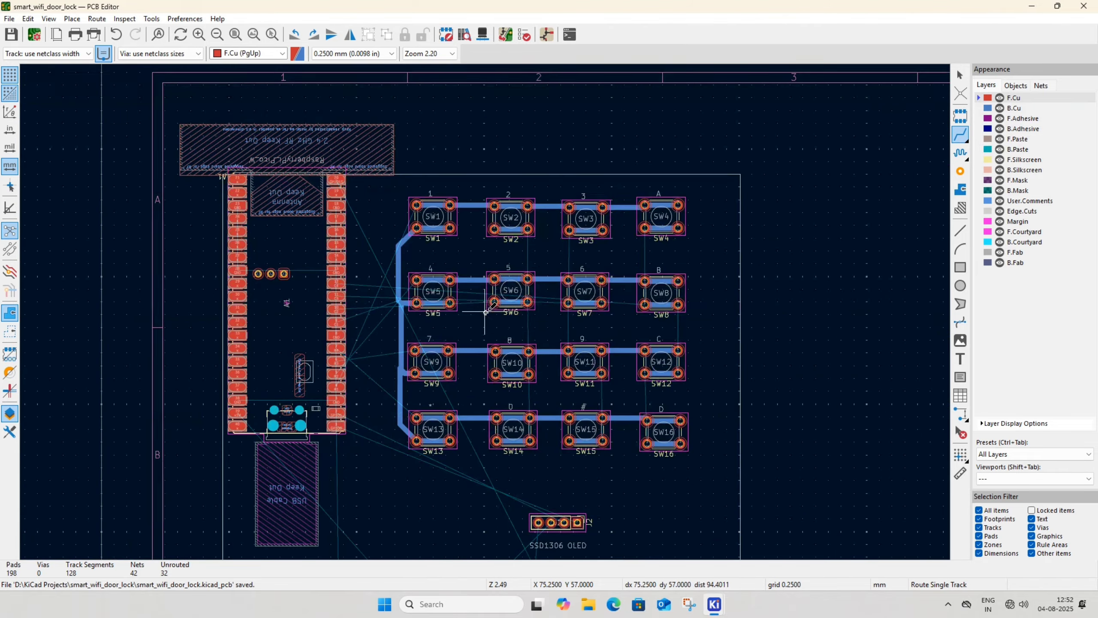
pyautogui.moveTo(511, 319); pyautogui.dragTo(421, 234, button='middle')
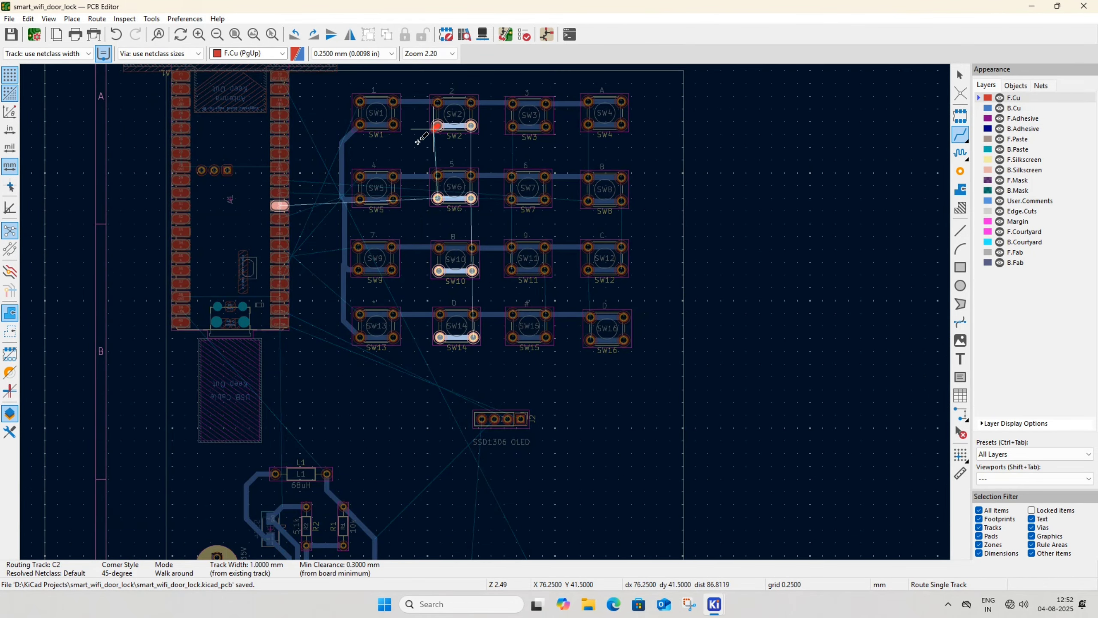
pyautogui.click(414, 195)
pyautogui.moveTo(414, 195); pyautogui.dragTo(406, 155, button='middle')
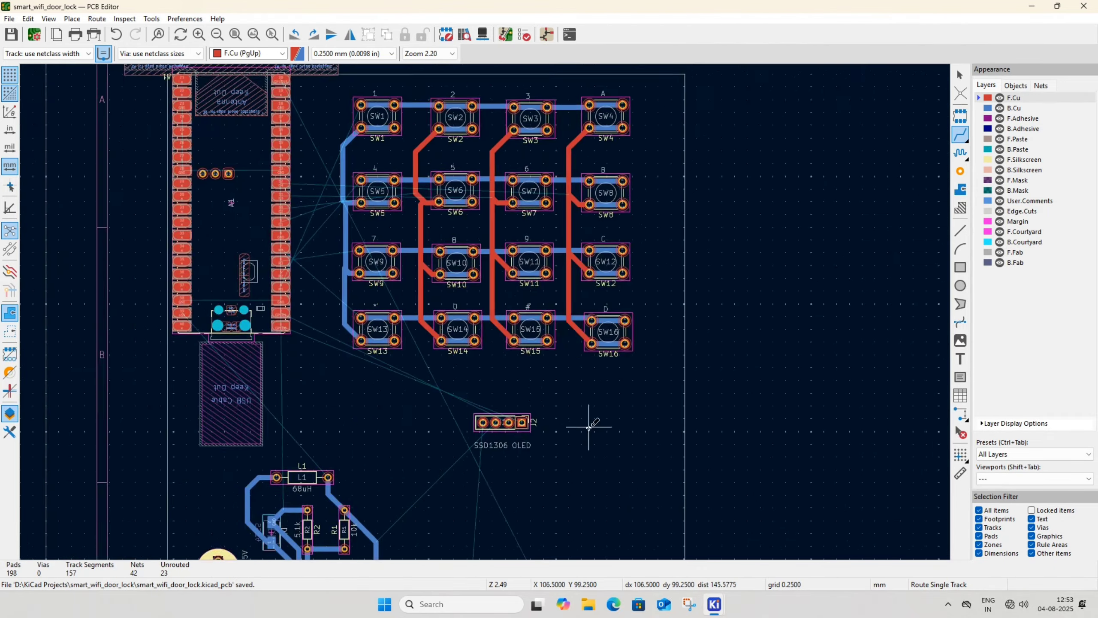
pyautogui.press('pagedown')
pyautogui.click(533, 143)
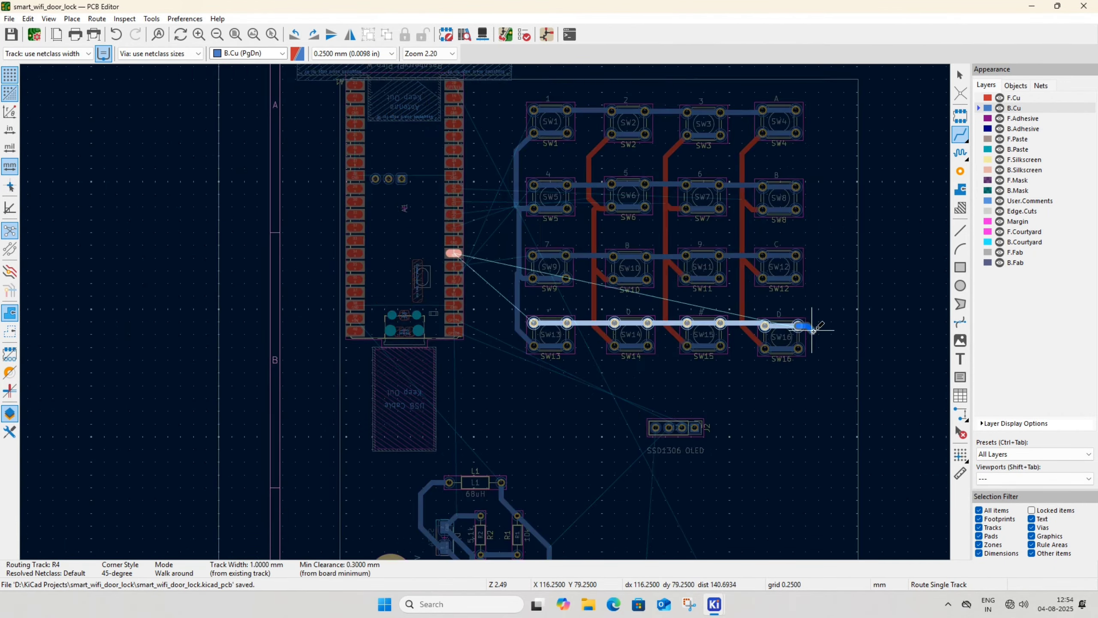
pyautogui.scroll(3, 816, 320)
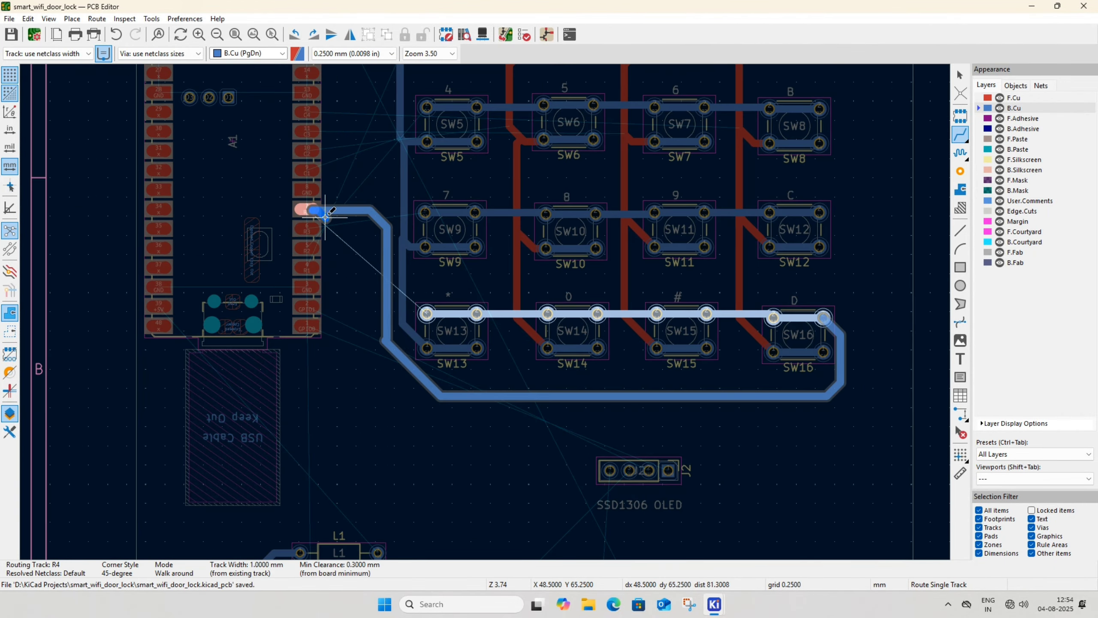
# Route the keypad row nets R4, R3, R2 and R1 around the button matrix to the Pico W on F.Cu
pyautogui.click(823, 326)
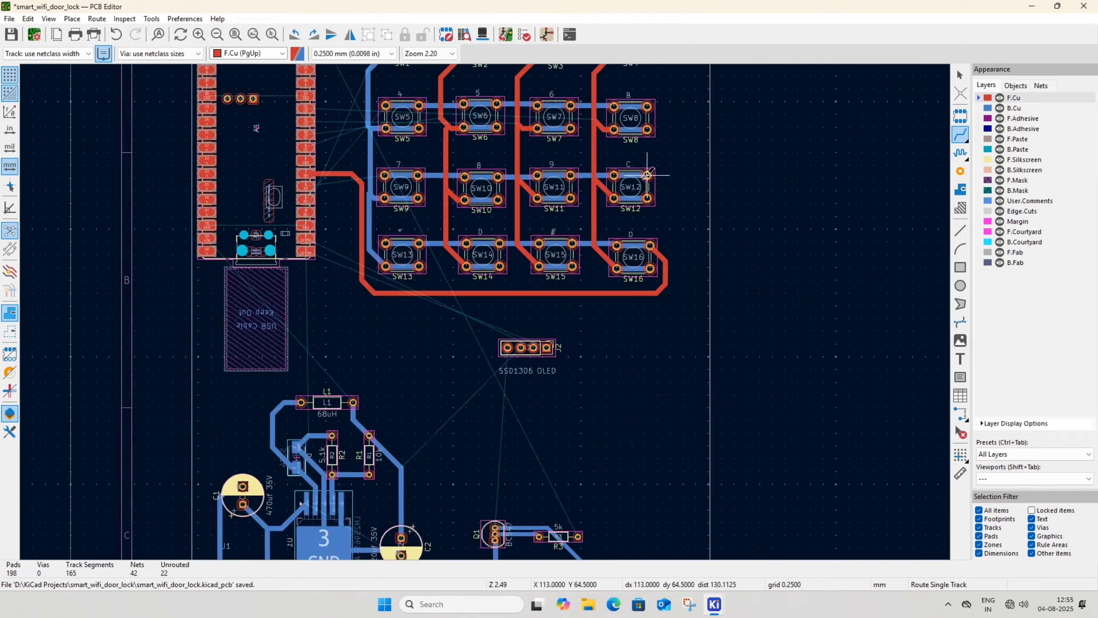
pyautogui.scroll(-3, 611, 387)
pyautogui.scroll(3, 611, 386)
pyautogui.scroll(-3, 611, 386)
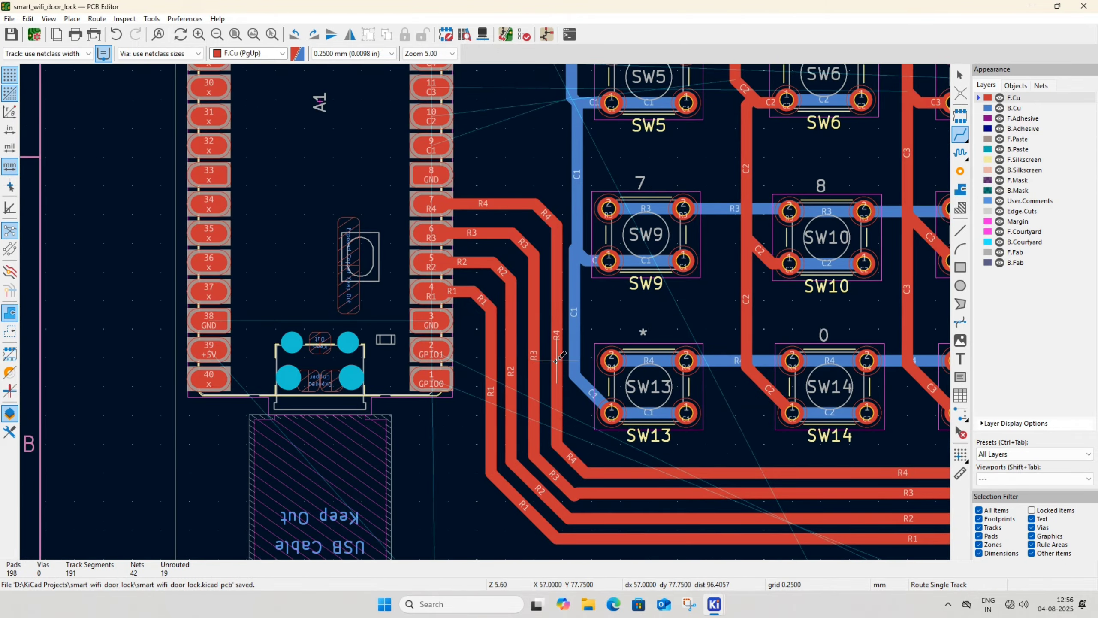
# Route the keypad column nets C1 to C4 and the two OLED header J2 signal lines to the Pico W on F.Cu
pyautogui.scroll(-2, 476, 375)
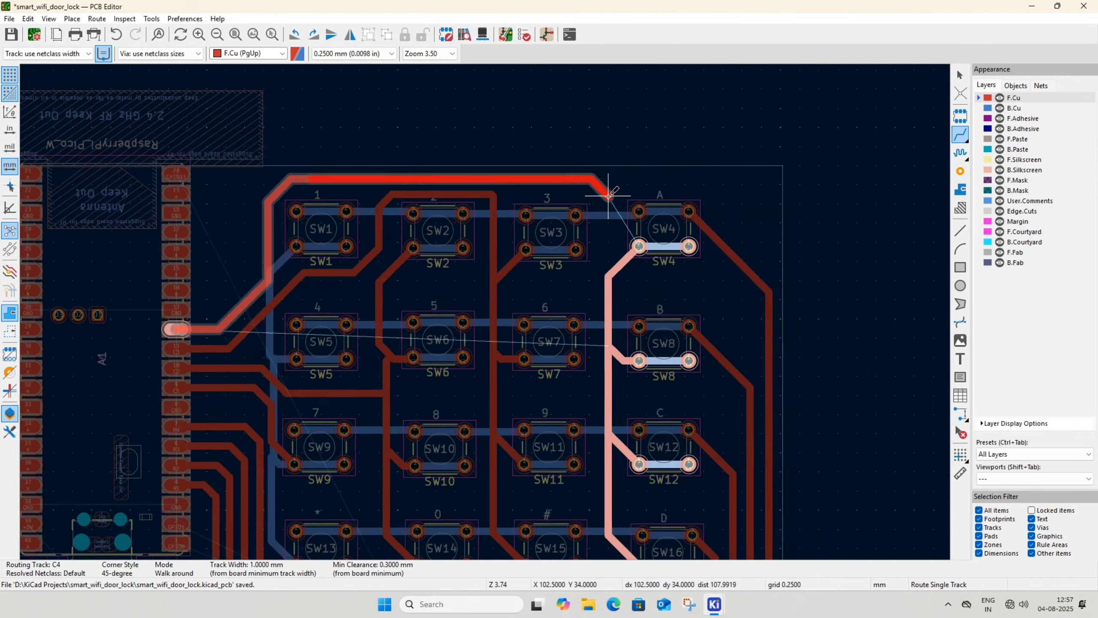
pyautogui.click(391, 150)
pyautogui.scroll(-3, 463, 280)
pyautogui.scroll(3, 463, 281)
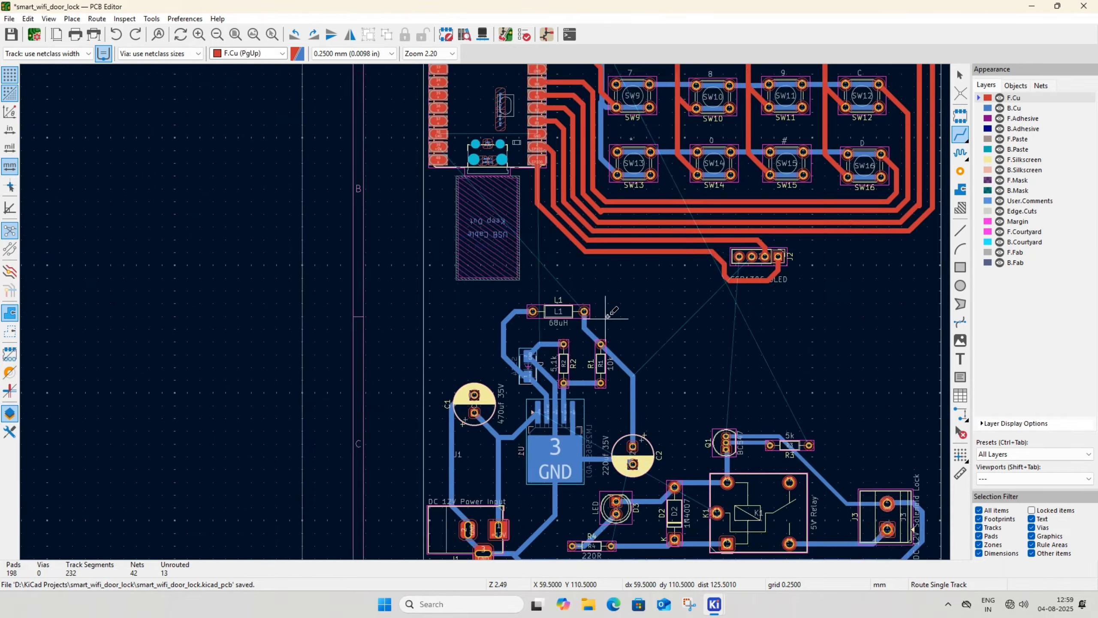
# Route +5V from inductor L1 to the Pico W and join the Pico W's GND pads with resistor R2's ground on F.Cu
pyautogui.scroll(1, 517, 245)
pyautogui.click(504, 407)
pyautogui.click(477, 196)
pyautogui.click(483, 189)
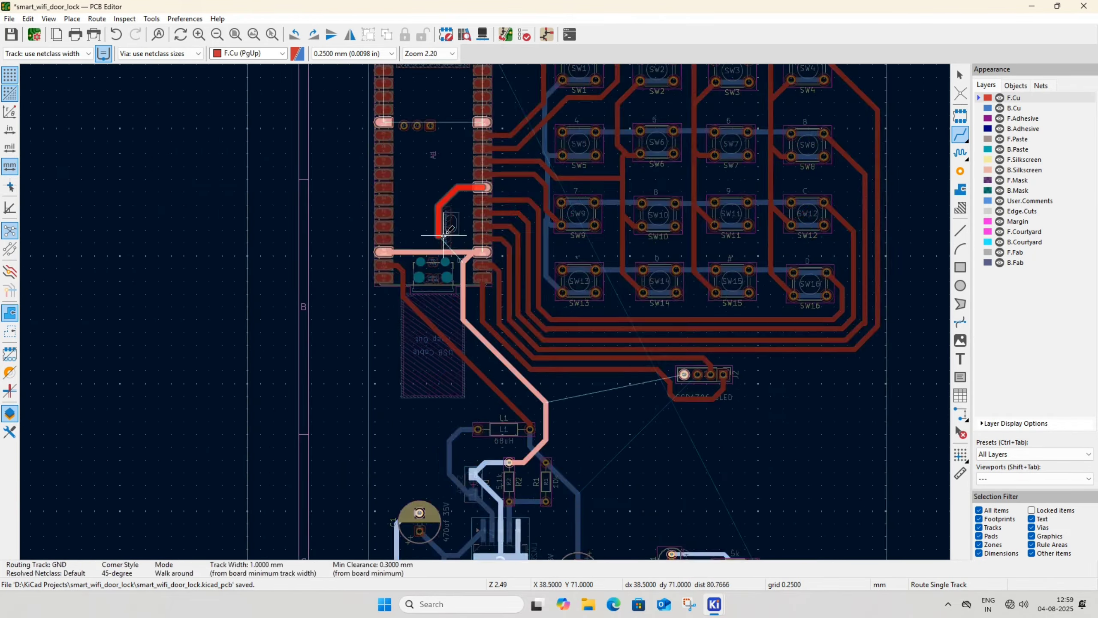
pyautogui.click(449, 249)
pyautogui.click(385, 151)
pyautogui.scroll(1, 364, 209)
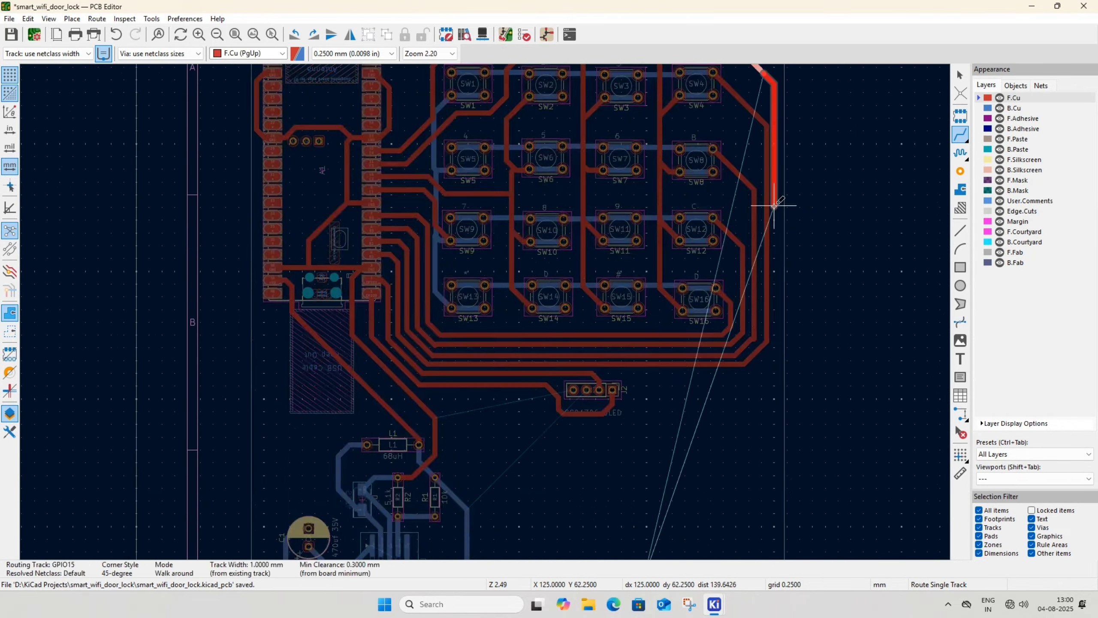
# Route the GPIO15 net around the keypad to resistor R3 on F.Cu and connect OLED header J2's supply pins on B.Cu
pyautogui.click(487, 322)
pyautogui.click(487, 353)
pyautogui.click(518, 204)
pyautogui.moveTo(519, 204); pyautogui.dragTo(539, 242, button='middle')
# Route the +12V net between power jack J1 and relay K1 on F.Cu with a 1 mm track
pyautogui.press('pageup')
pyautogui.click(339, 365)
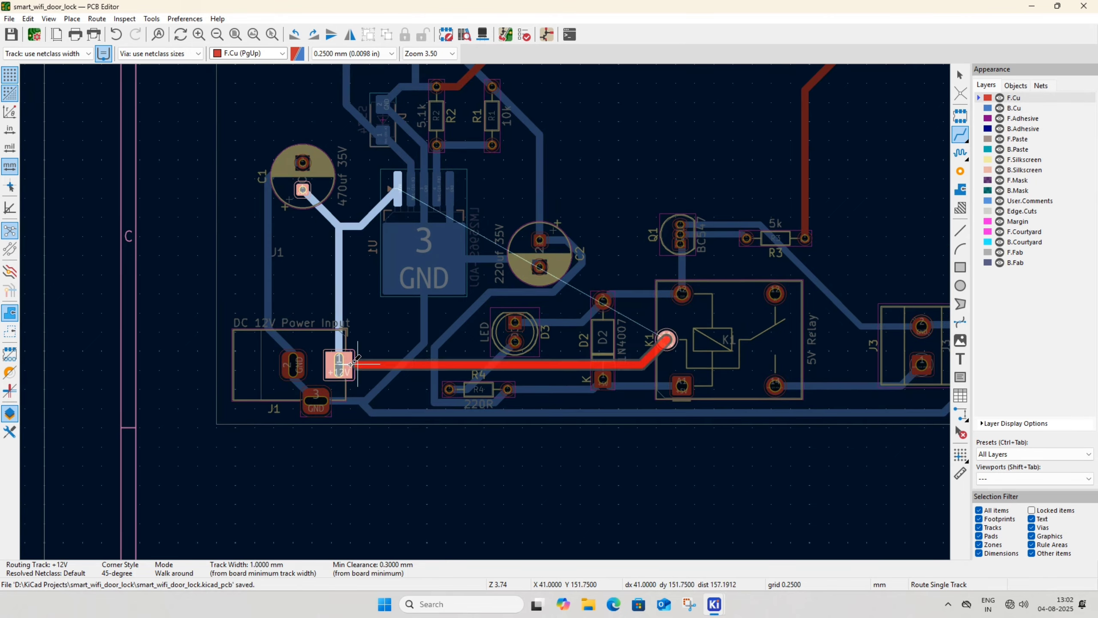
pyautogui.click(666, 341)
pyautogui.press('Escape')
pyautogui.scroll(-4, 446, 469)
# Start an F.Cu filled zone outside the board's upper-left corner on net GND, with 1 mm clearance and 1 mm minimum width
pyautogui.moveTo(667, 366); pyautogui.dragTo(630, 356, button='middle')
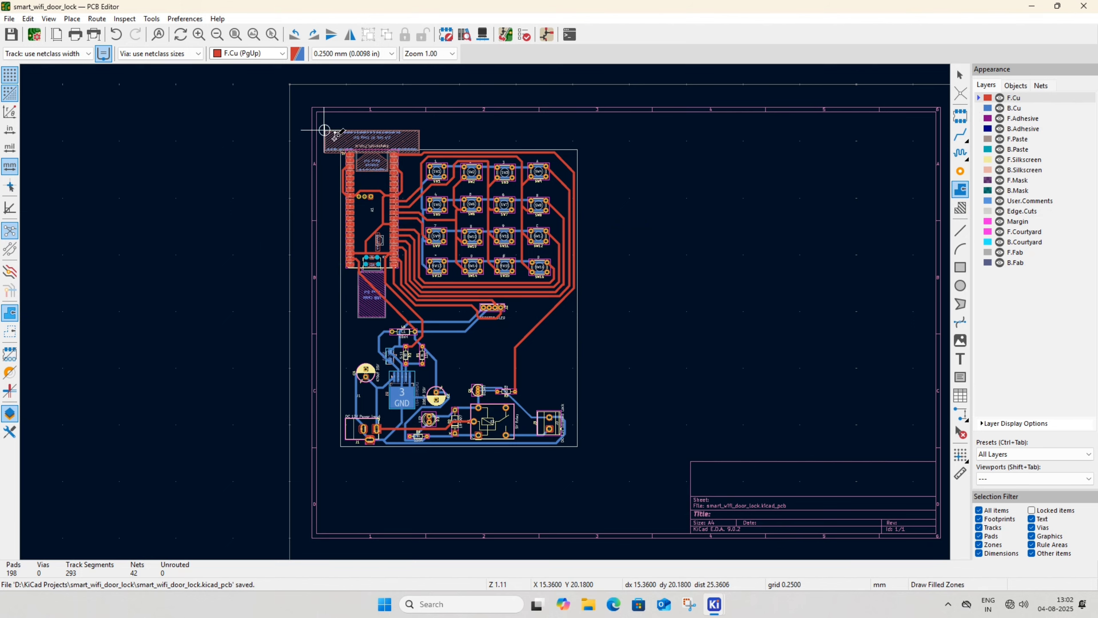
pyautogui.click(324, 152)
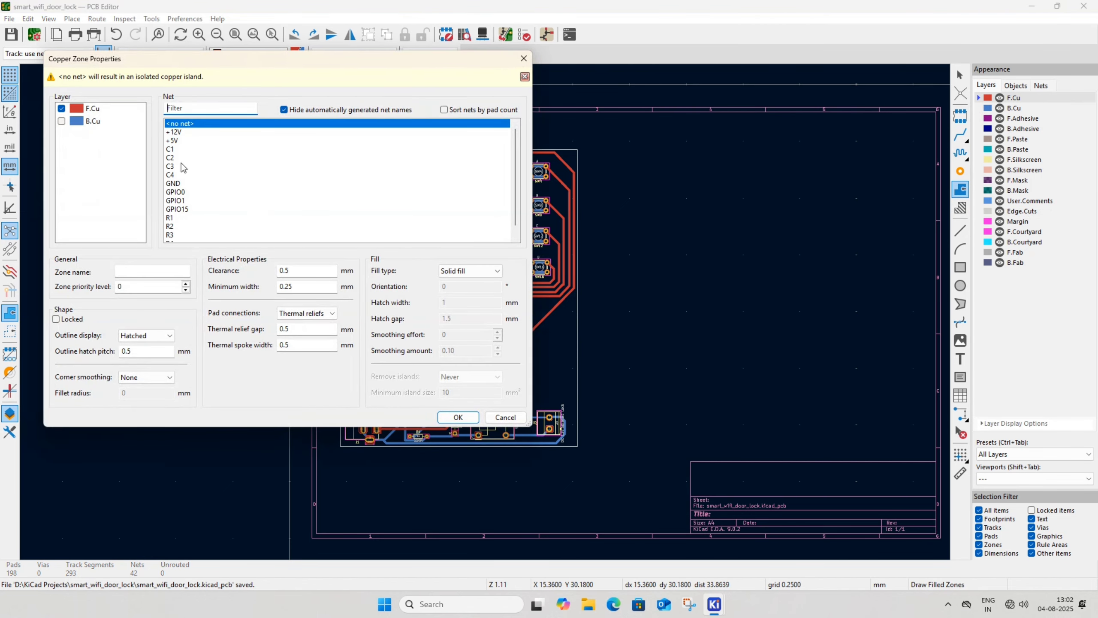
pyautogui.click(173, 183)
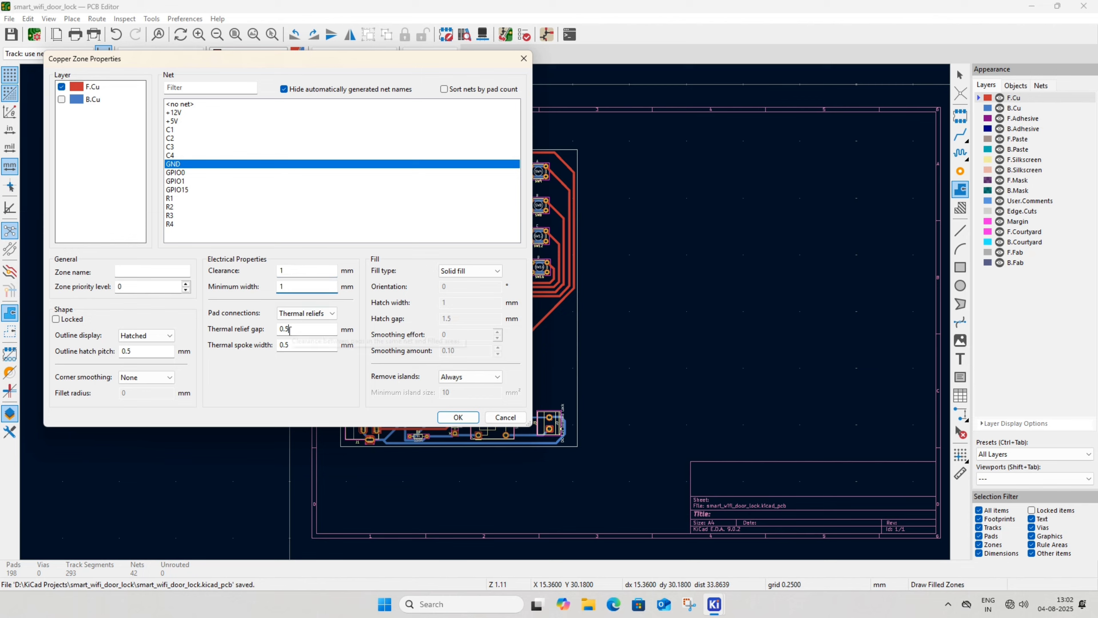
# Try setting the zone's thermal relief gap and thermal spoke width to 0.8 mm
pyautogui.press('BackSpace')
pyautogui.press('BackSpace')
pyautogui.press('BackSpace')
pyautogui.write('0.8')
pyautogui.click(294, 345)
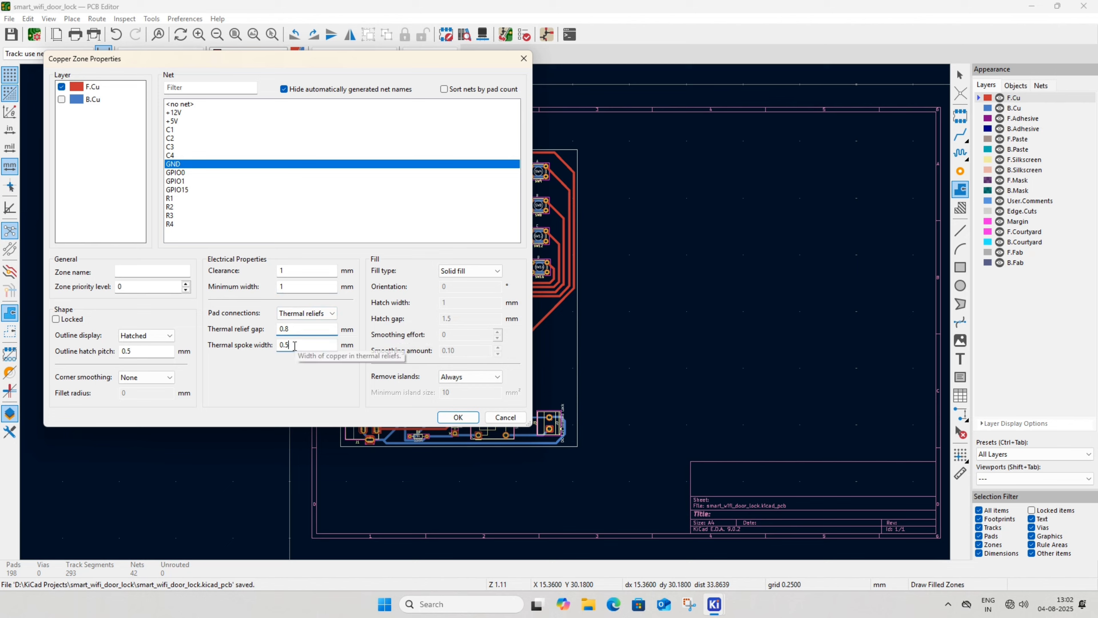
pyautogui.click(444, 414)
pyautogui.click(396, 195)
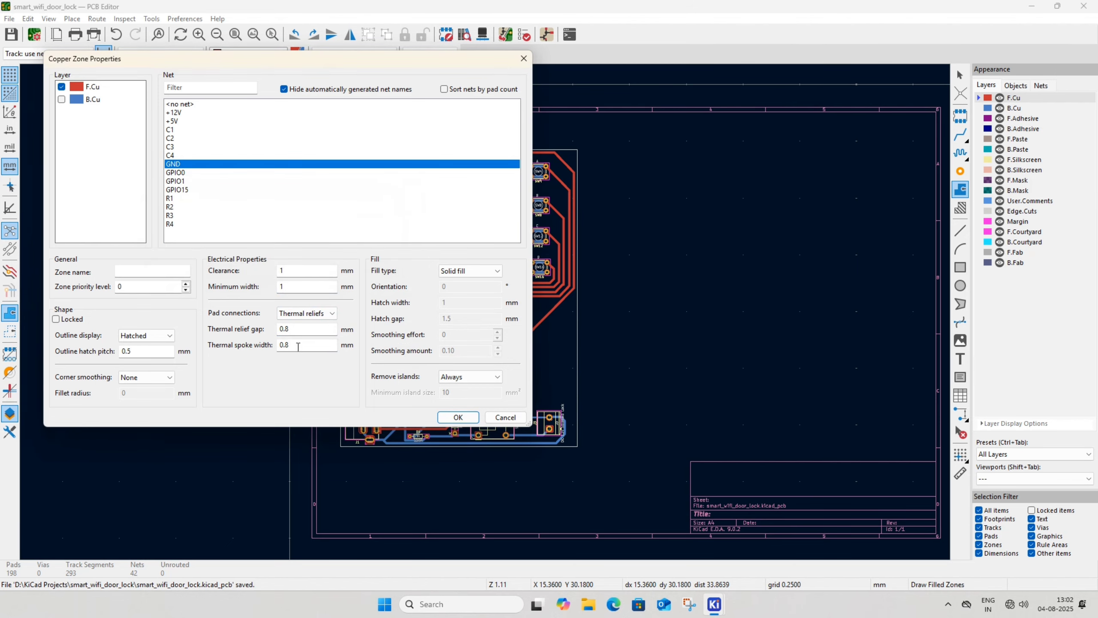
# Set the zone's thermal relief gap and thermal spoke width to 1 mm and accept the zone properties
pyautogui.click(287, 328)
pyautogui.press('BackSpace')
pyautogui.press('BackSpace')
pyautogui.press('BackSpace')
pyautogui.write('1')
pyautogui.click(296, 344)
pyautogui.press('BackSpace')
pyautogui.press('BackSpace')
pyautogui.press('BackSpace')
pyautogui.write('1')
pyautogui.click(458, 417)
# Draw the GND zone outline around the whole board on F.Cu, close it at its starting corner, and fill the zone
pyautogui.scroll(6, 353, 155)
pyautogui.click(414, 278)
pyautogui.scroll(-2, 705, 328)
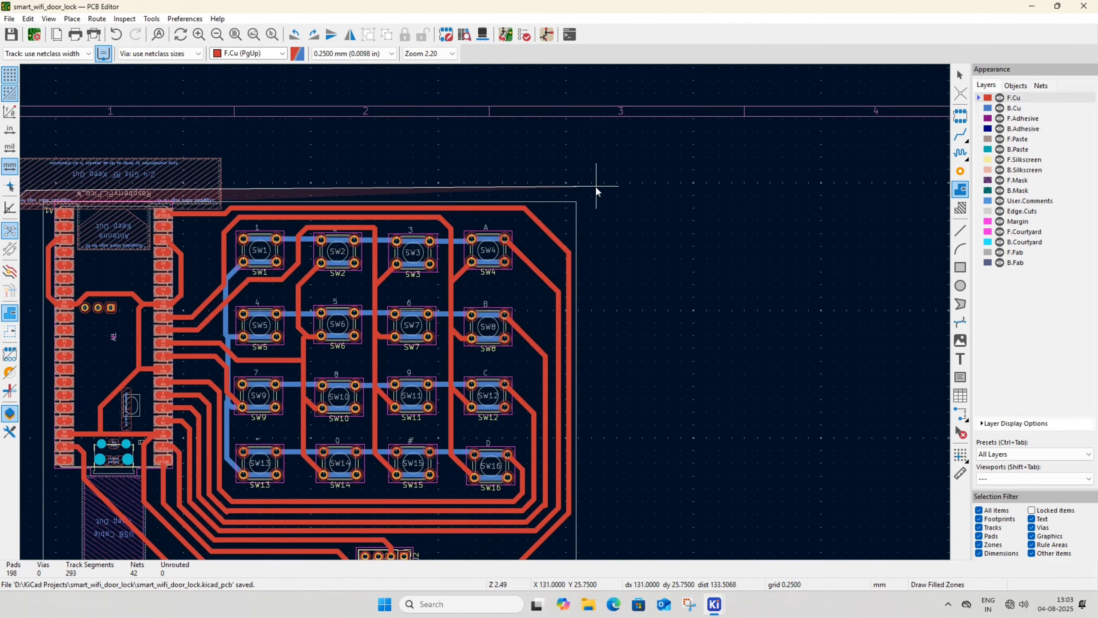
pyautogui.click(591, 186)
pyautogui.scroll(-4, 592, 187)
pyautogui.click(583, 323)
pyautogui.click(407, 323)
pyautogui.scroll(10, 401, 120)
pyautogui.click(485, 219)
pyautogui.scroll(-8, 486, 220)
pyautogui.moveTo(500, 259); pyautogui.dragTo(269, 121, button='middle')
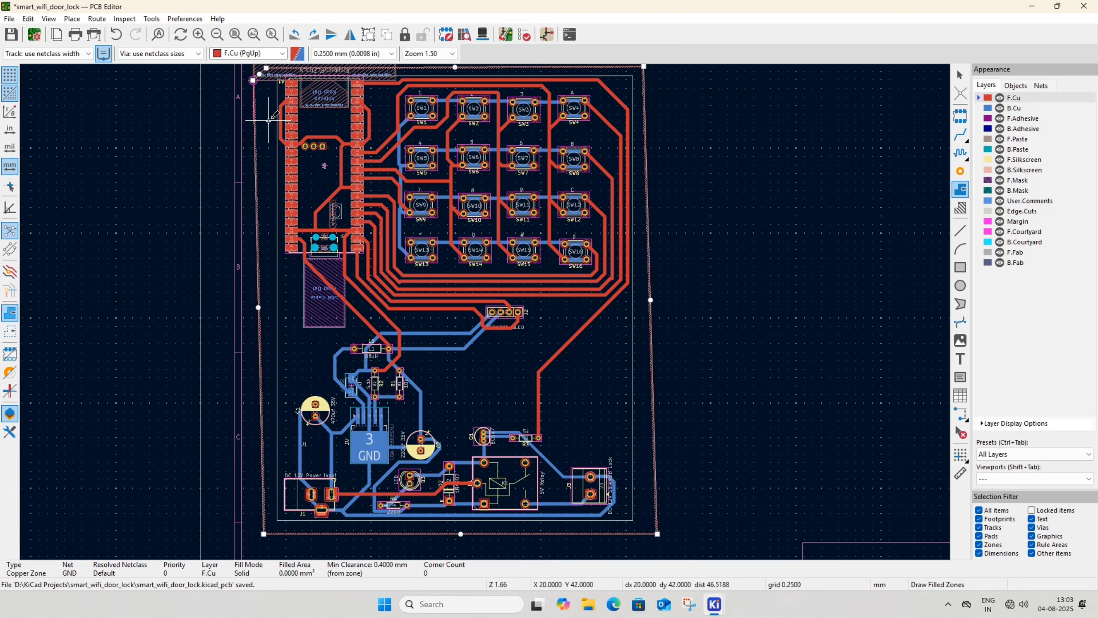
pyautogui.press('b')
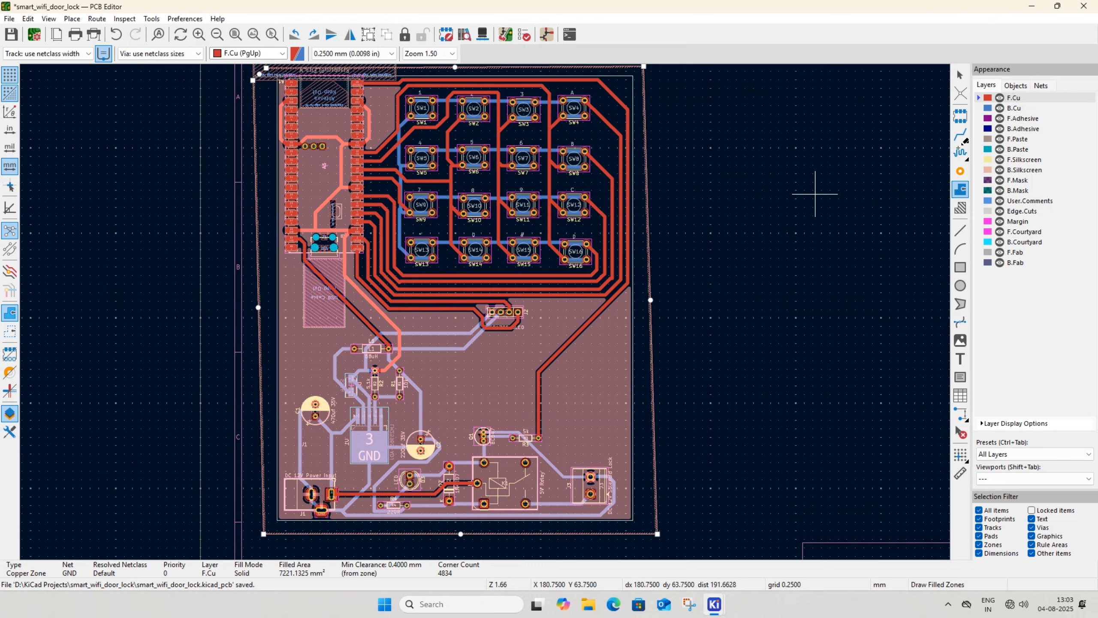
# Start a B.Cu filled zone outside the board's upper-left corner on net GND, with 0.5 mm clearance and 1 mm minimum width
pyautogui.click(988, 108)
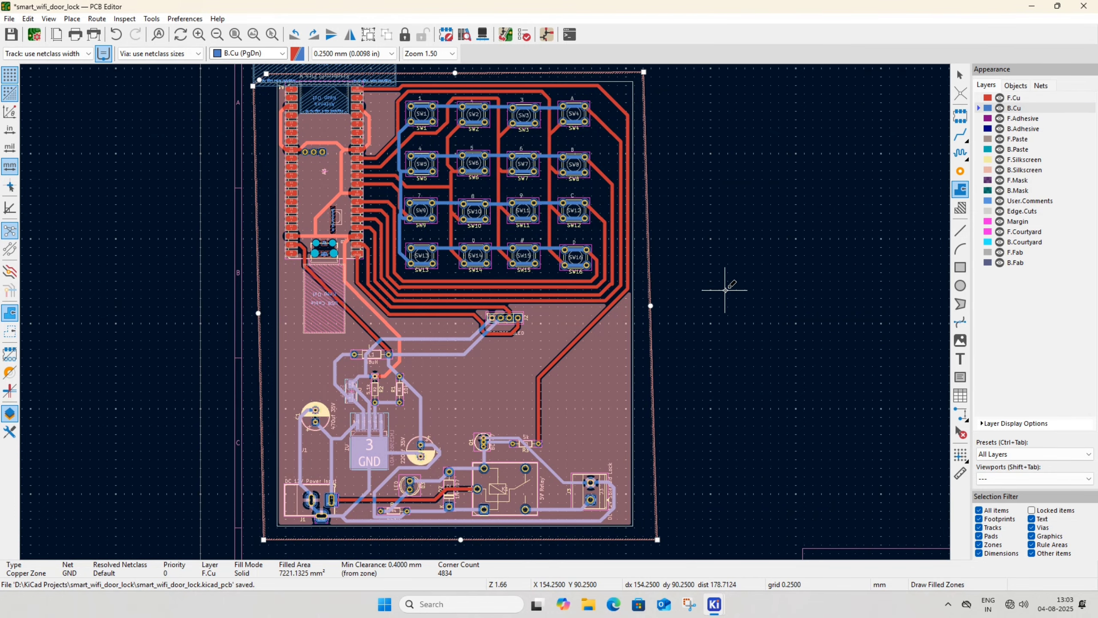
pyautogui.click(253, 85)
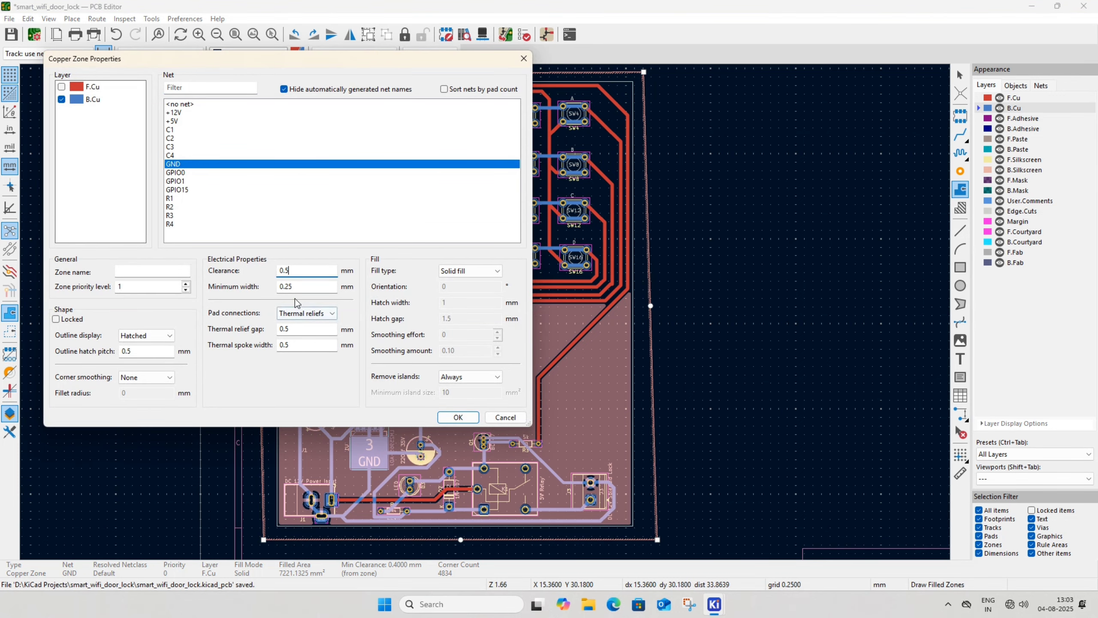
pyautogui.click(306, 329)
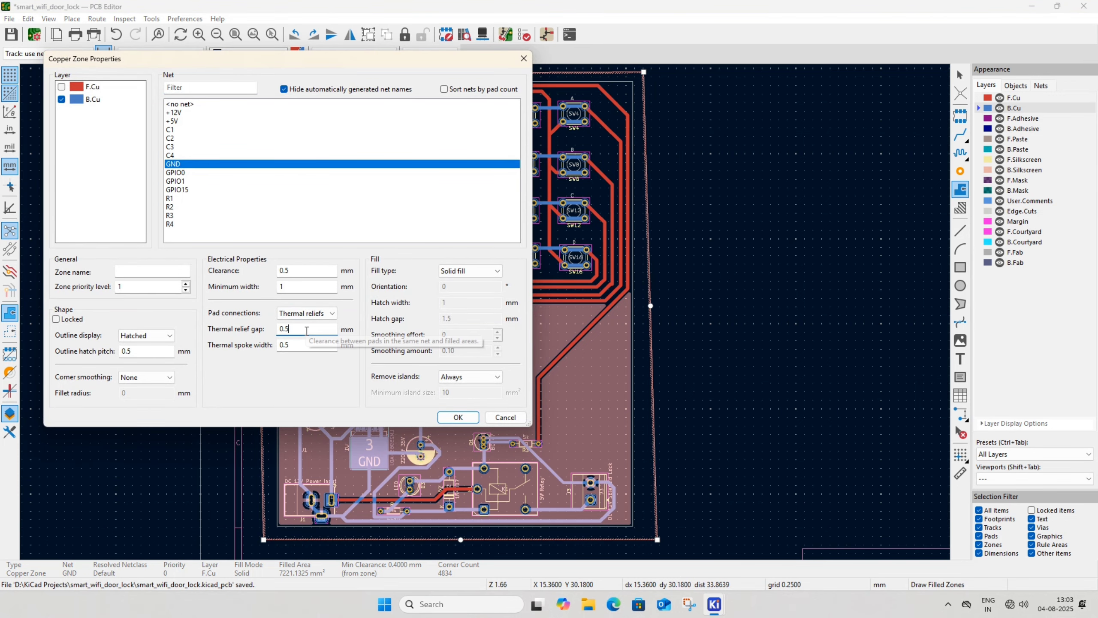
pyautogui.click(456, 417)
# Draw the GND zone outline around the whole board on B.Cu, close it at its starting corner, fill the zones and save
pyautogui.click(264, 539)
pyautogui.scroll(9, 256, 89)
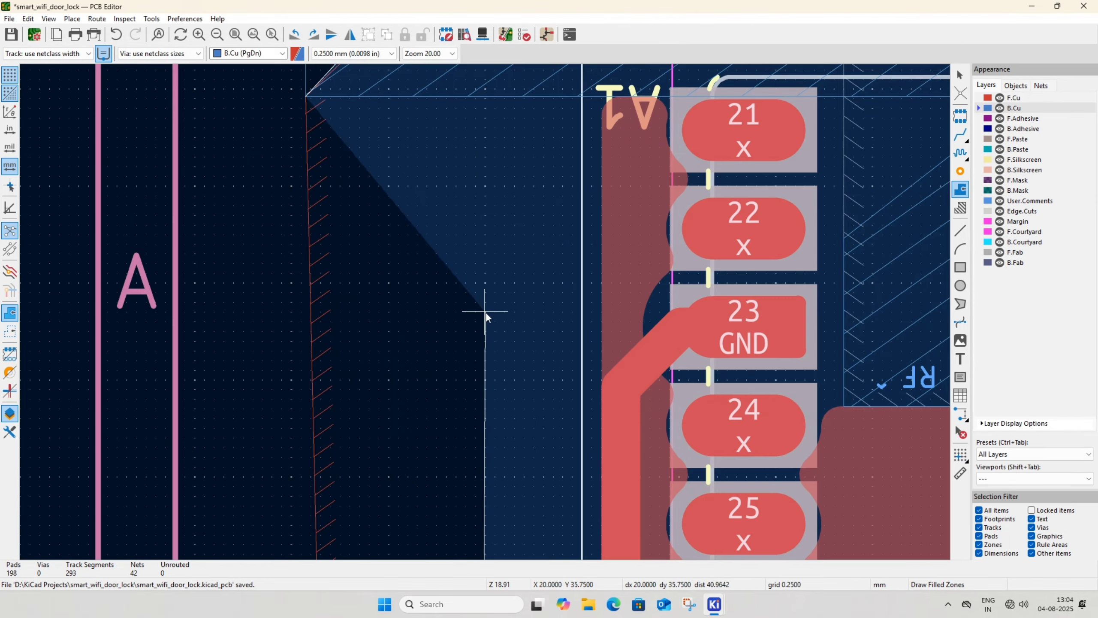
pyautogui.click(304, 95)
pyautogui.scroll(-9, 277, 125)
pyautogui.scroll(-2, 497, 299)
pyautogui.press('b')
pyautogui.press('Escape')
pyautogui.hotkey('ctrl', 's')
# Place the text "DC 12V Power IN" on F.Silkscreen just above power connector J1
pyautogui.moveTo(711, 395); pyautogui.dragTo(560, 333, button='middle')
pyautogui.scroll(4, 290, 392)
pyautogui.moveTo(289, 392); pyautogui.dragTo(439, 331, button='middle')
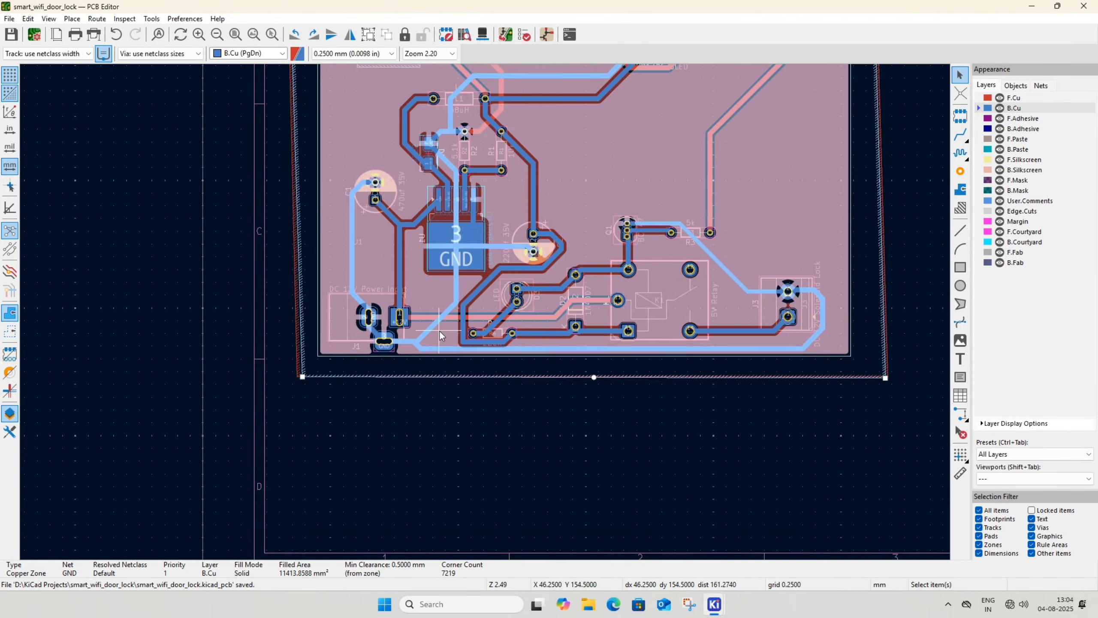
pyautogui.click(992, 158)
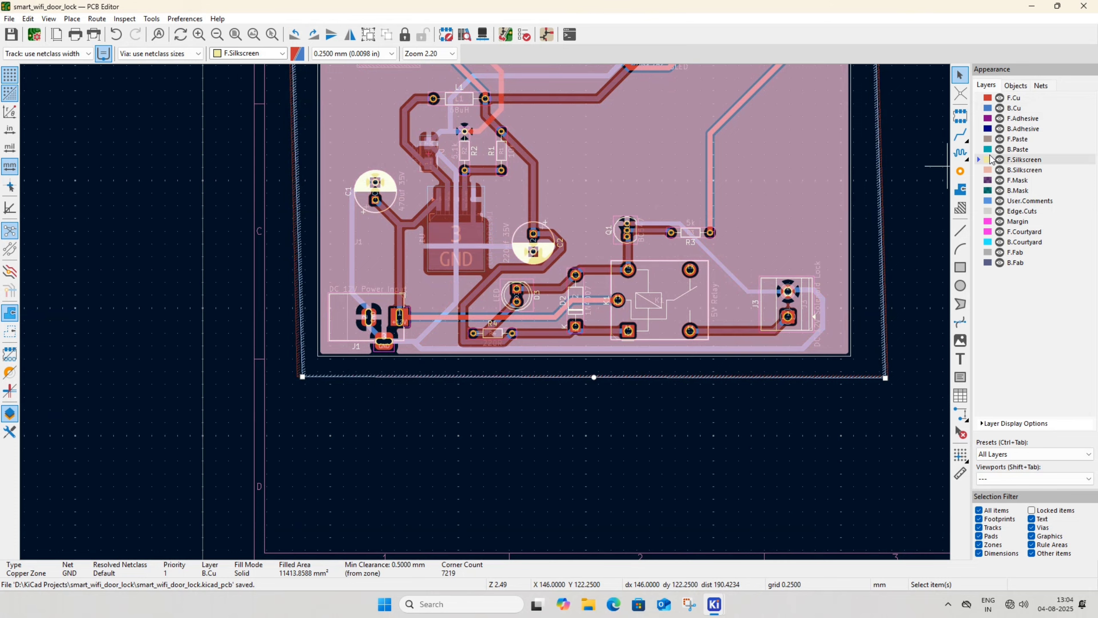
pyautogui.click(958, 361)
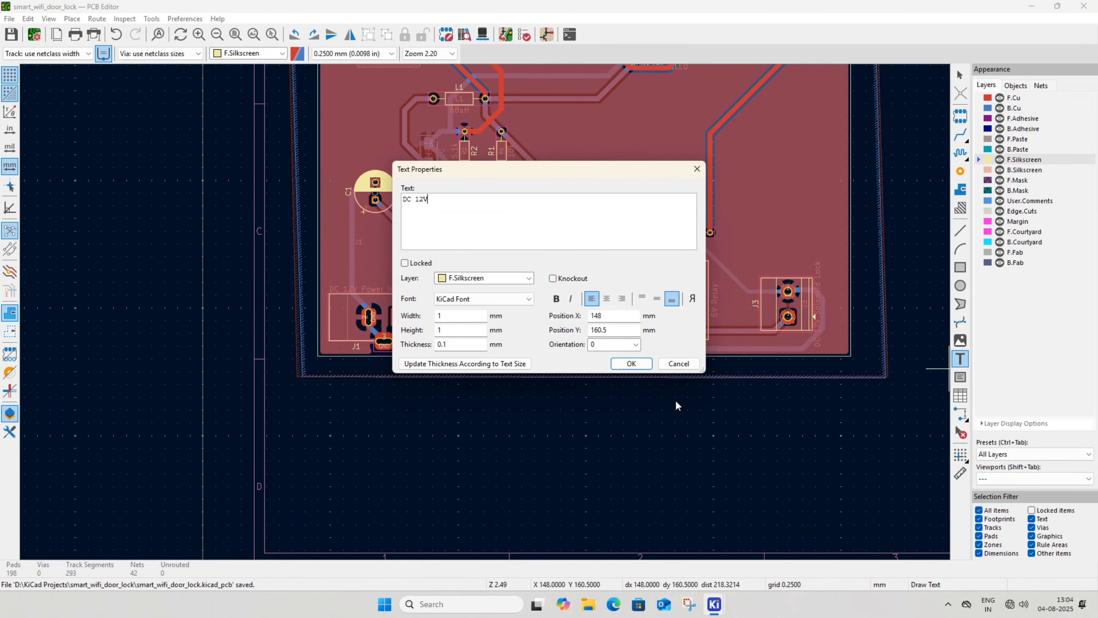
pyautogui.write('DC 12V Power IN')
pyautogui.press('Return')
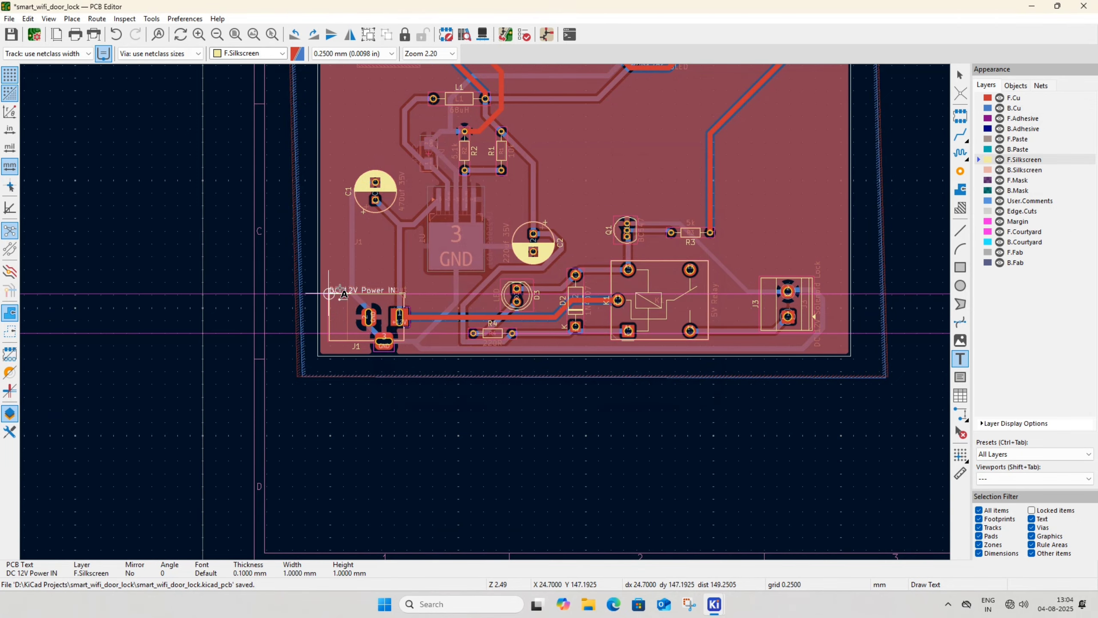
pyautogui.click(341, 293)
pyautogui.moveTo(335, 290); pyautogui.dragTo(341, 258)
pyautogui.scroll(2, 306, 329)
pyautogui.moveTo(372, 169); pyautogui.dragTo(379, 221)
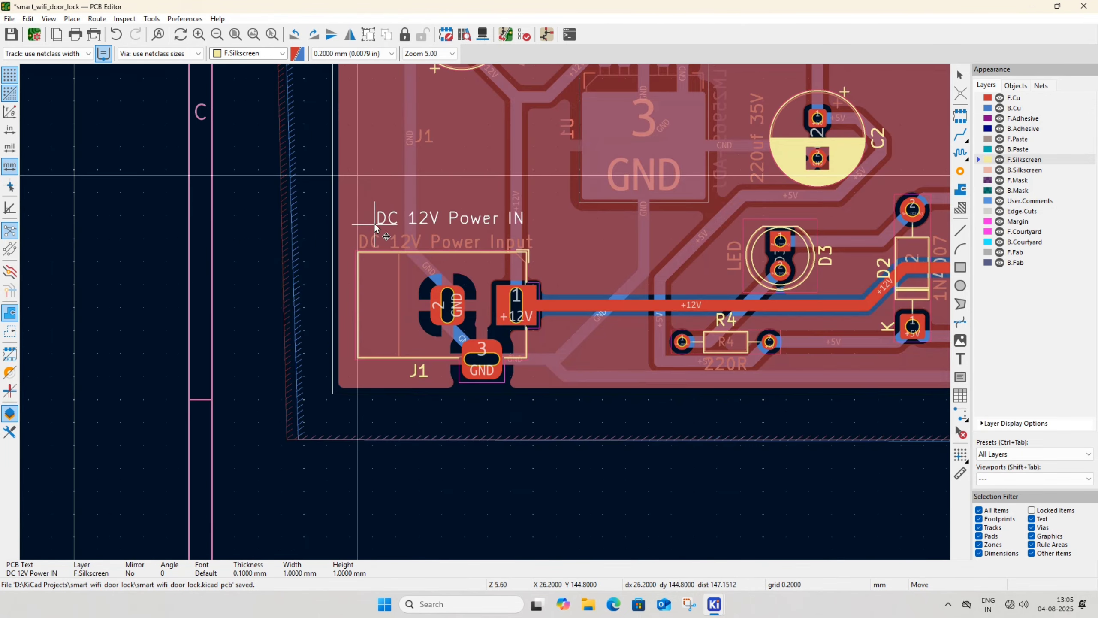
# Place the text "12V Solenoid Lock" on F.Silkscreen, rotated vertically, between the relay and connector J3
pyautogui.scroll(-4, 380, 221)
pyautogui.scroll(3, 601, 221)
pyautogui.click(960, 359)
pyautogui.write('12V Solenoid')
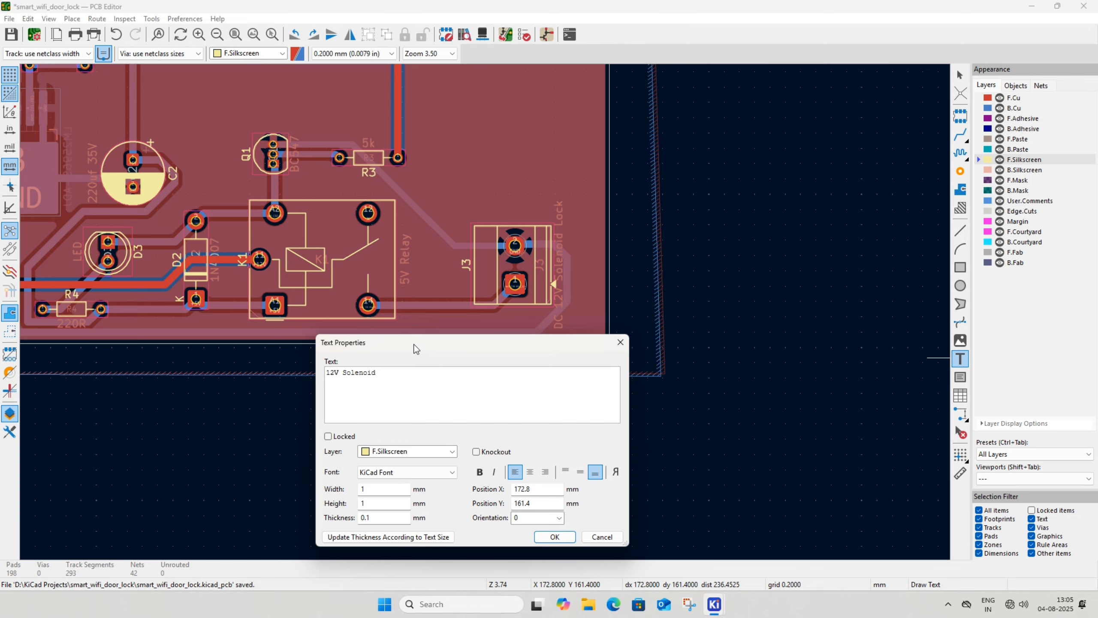
pyautogui.write(' Lock')
pyautogui.click(554, 536)
pyautogui.press('r')
pyautogui.click(454, 316)
# Add the silkscreen polarity marks "+" and "-" beside the terminals of connector J3
pyautogui.click(514, 410)
pyautogui.write('+')
pyautogui.click(554, 536)
pyautogui.click(555, 536)
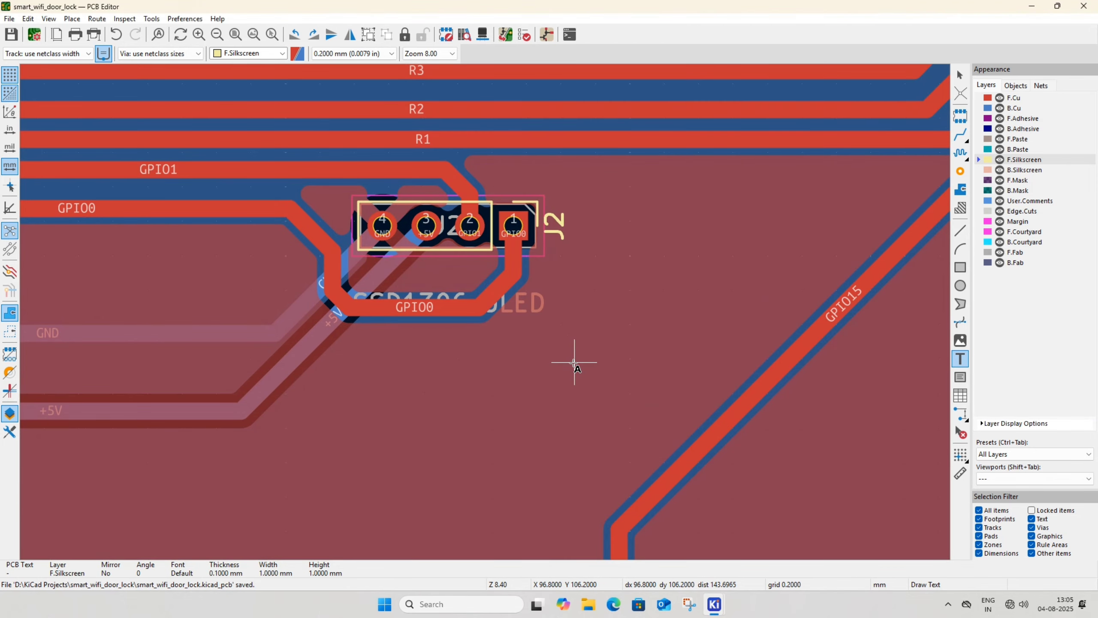
# Place the text "SSD1306 OLED" on F.Silkscreen directly below connector J2
pyautogui.click(574, 363)
pyautogui.write('SSD1306 OLED')
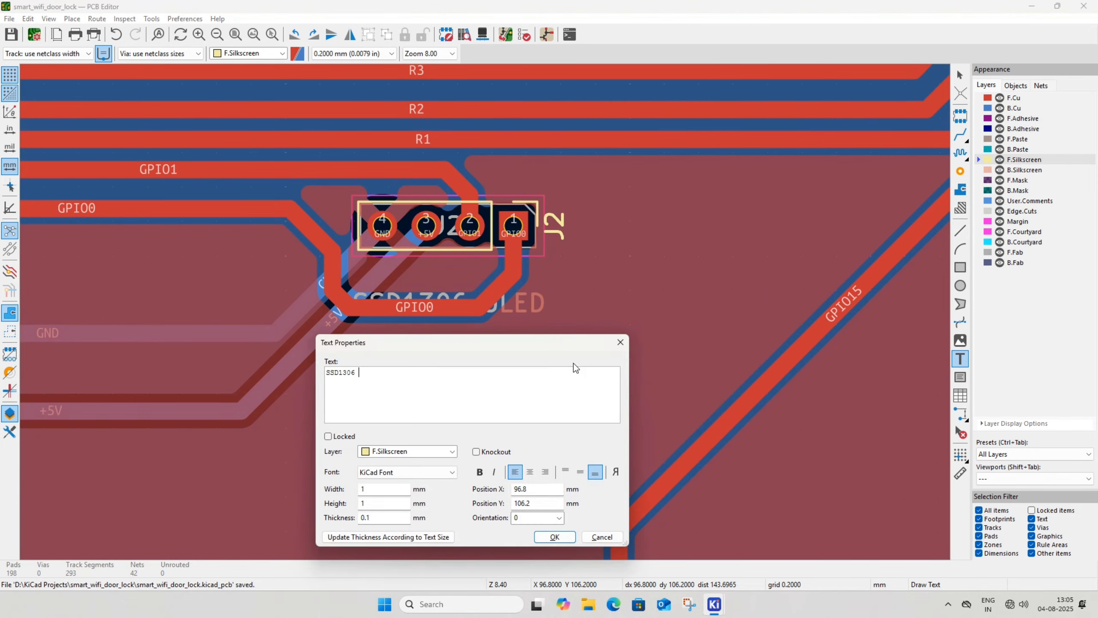
pyautogui.press('Return')
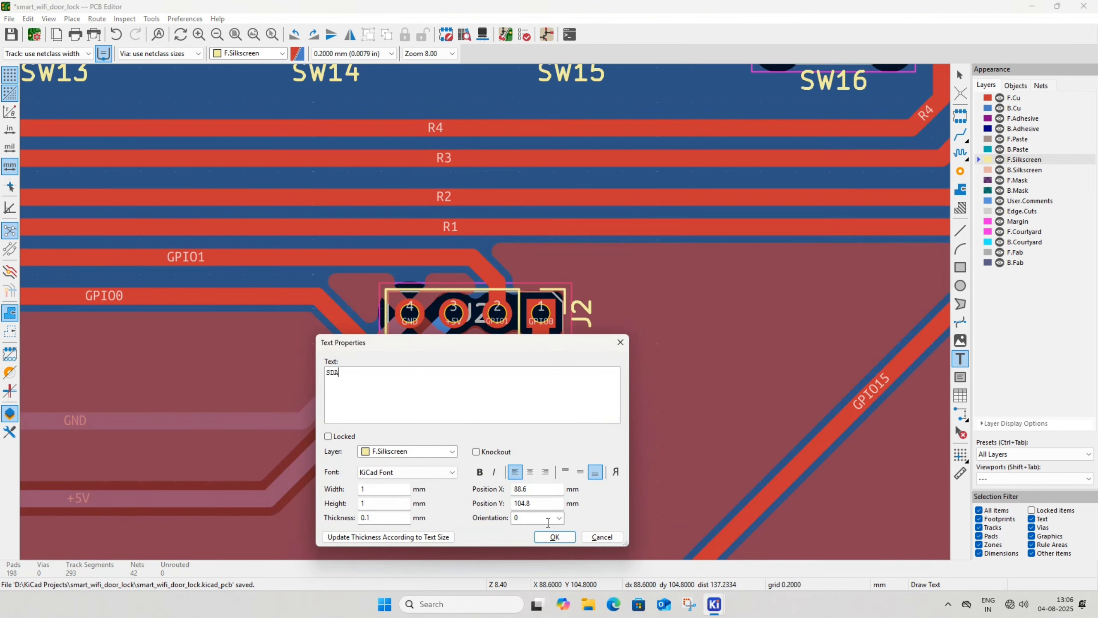
# Label pins 1 and 2 of connector J2 with the vertical silkscreen texts "SDA" and "SCL" above the pads
pyautogui.press('Return')
pyautogui.click(583, 363)
pyautogui.write('SCL')
pyautogui.click(554, 537)
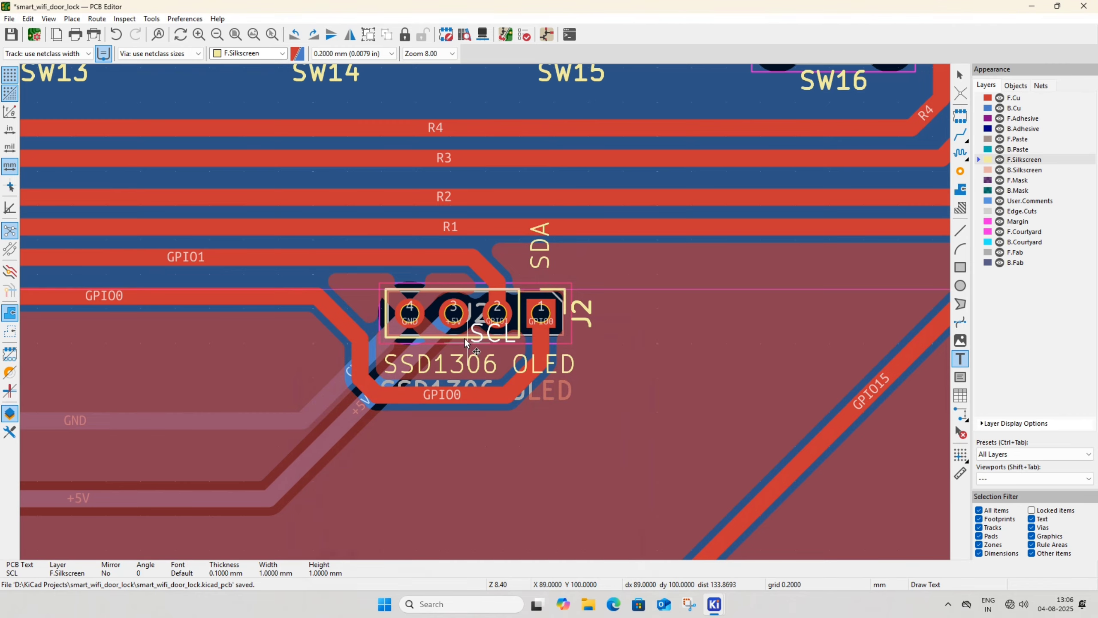
pyautogui.press('r')
pyautogui.click(506, 267)
# Label pins 3 and 4 of connector J2 with the vertical silkscreen texts "VCC" and "GND", and save the board
pyautogui.click(525, 346)
pyautogui.write('VCC')
pyautogui.click(554, 536)
pyautogui.write('D')
pyautogui.click(554, 536)
pyautogui.press('r')
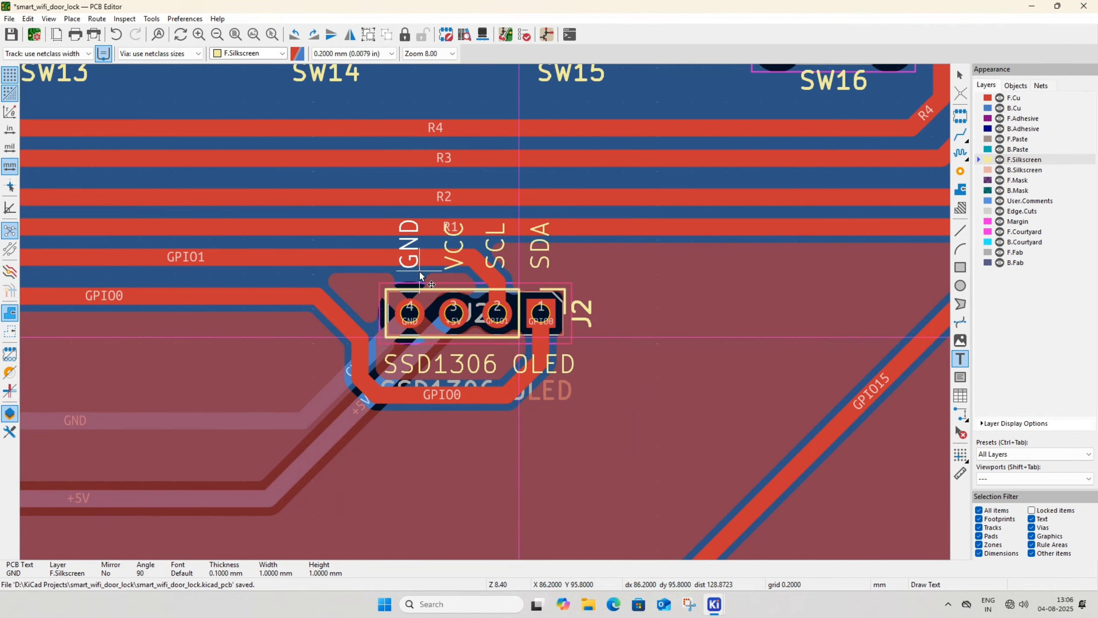
pyautogui.press('Escape')
pyautogui.click(468, 296)
pyautogui.write('GND')
pyautogui.click(554, 537)
pyautogui.press('r')
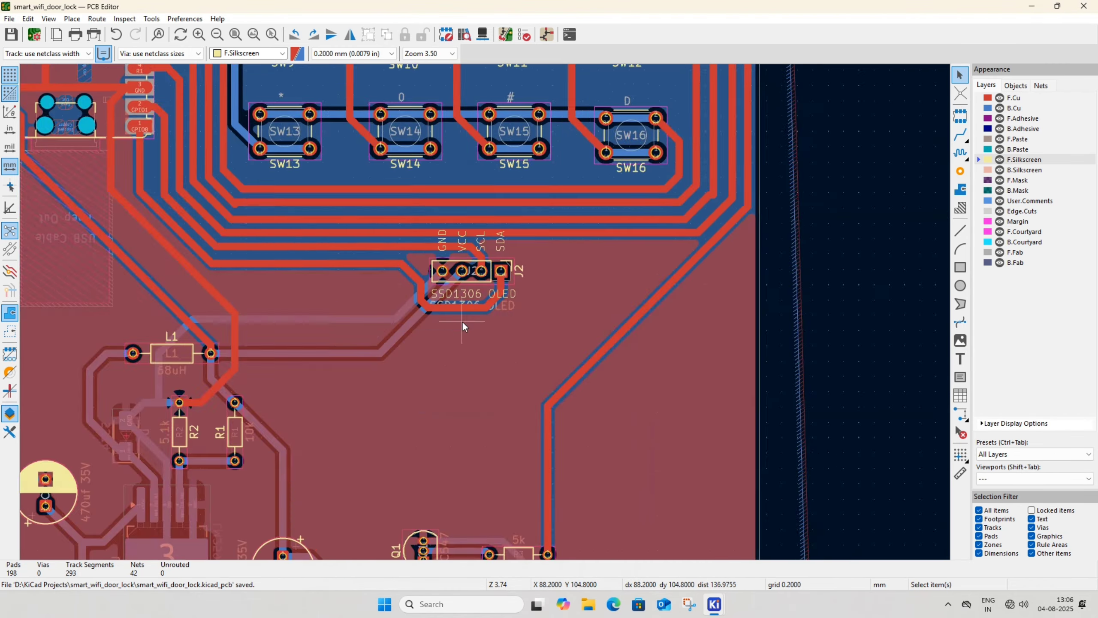
pyautogui.scroll(-5, 462, 322)
pyautogui.hotkey('ctrl', 's')
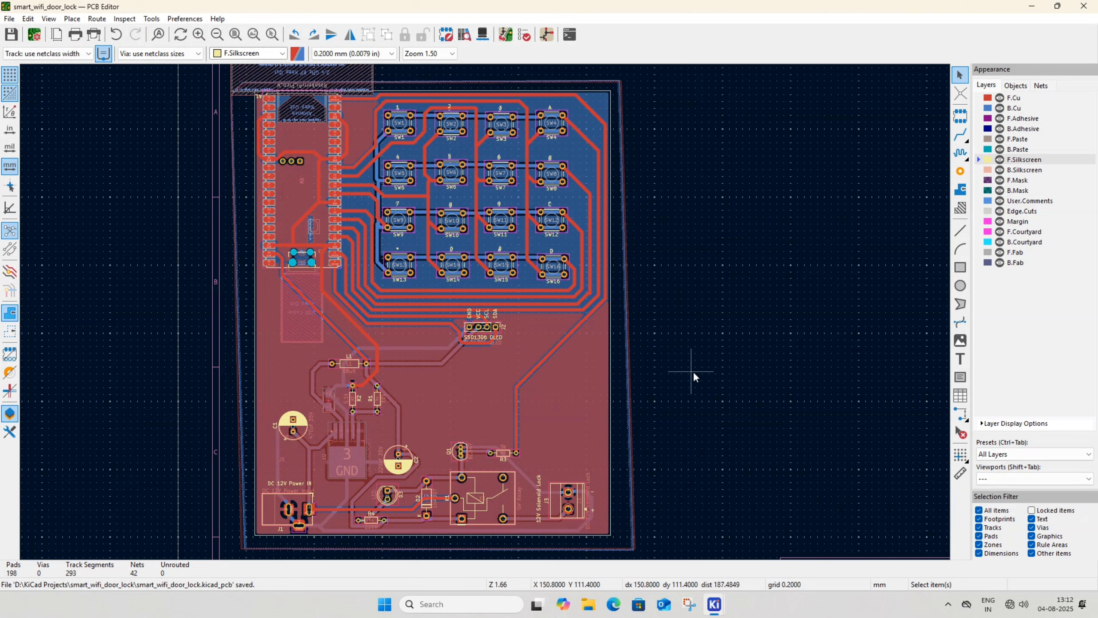
# Open the board in the 3D Viewer and examine the component placement and silkscreen labels from above and from the side
pyautogui.scroll(-1, 714, 364)
pyautogui.moveTo(491, 310); pyautogui.dragTo(583, 321)
pyautogui.moveTo(505, 314); pyautogui.dragTo(610, 336, button='middle')
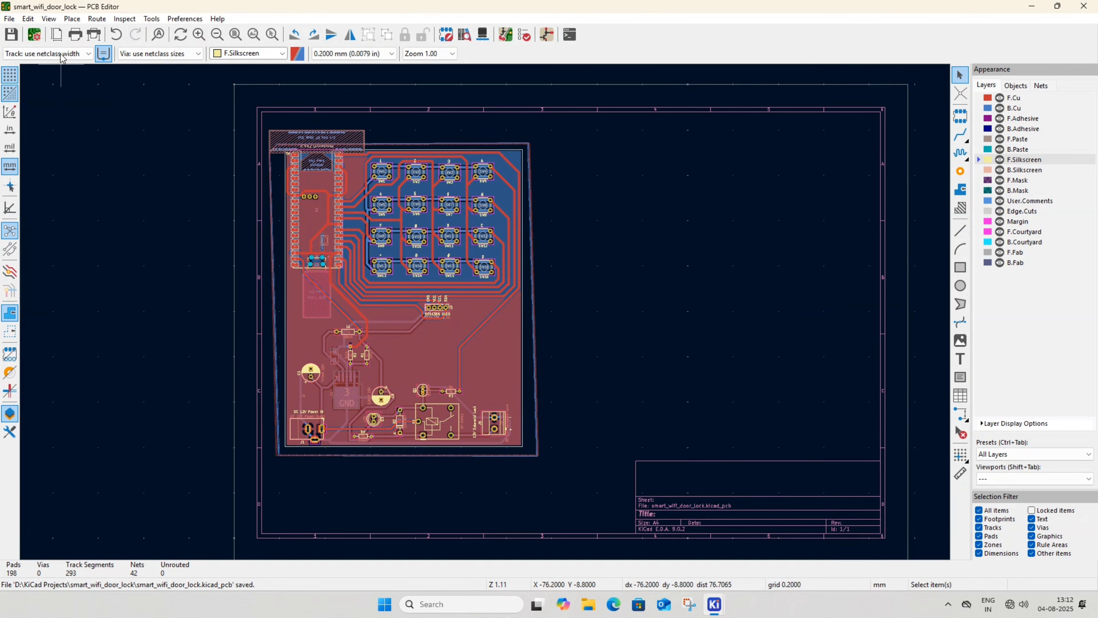
pyautogui.click(50, 20)
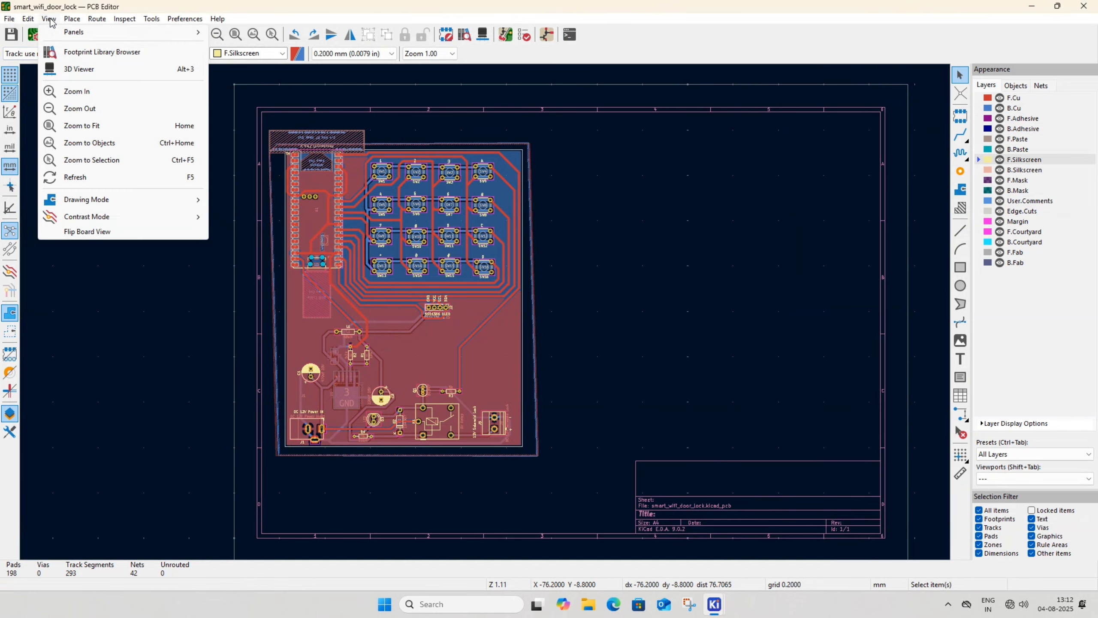
pyautogui.click(82, 69)
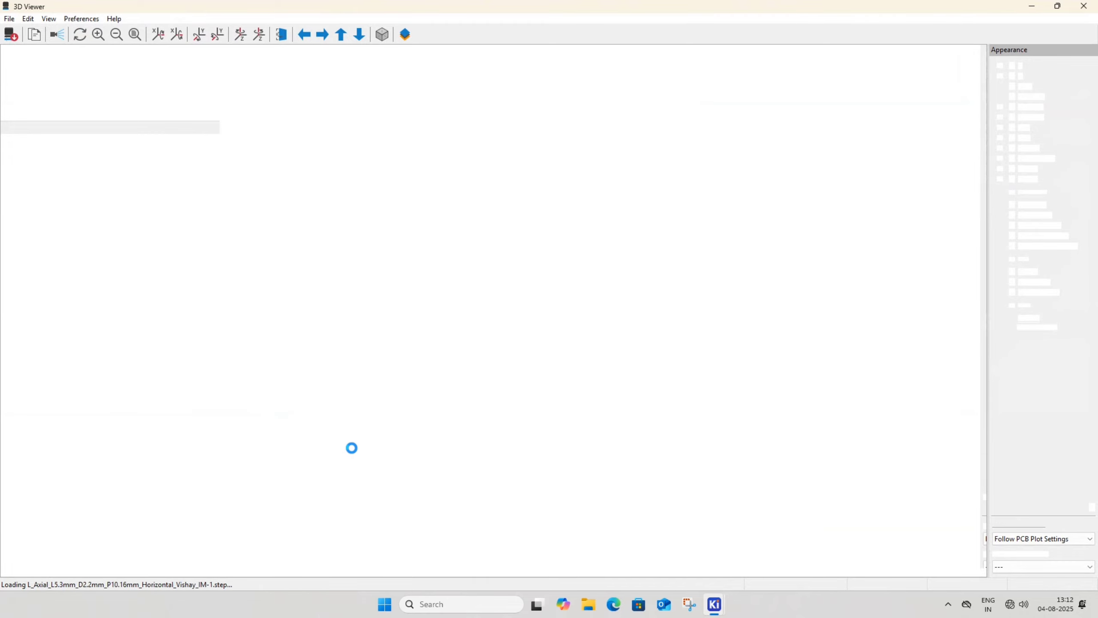
pyautogui.scroll(-1, 631, 369)
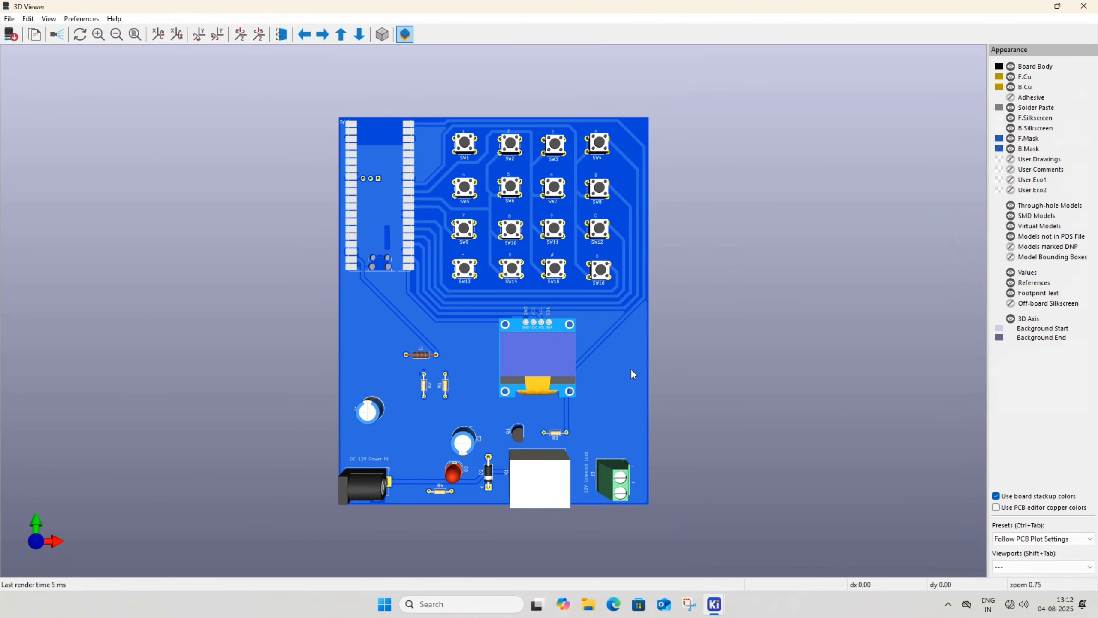
pyautogui.moveTo(558, 307); pyautogui.dragTo(551, 301)
pyautogui.scroll(3, 552, 302)
pyautogui.scroll(-2, 472, 433)
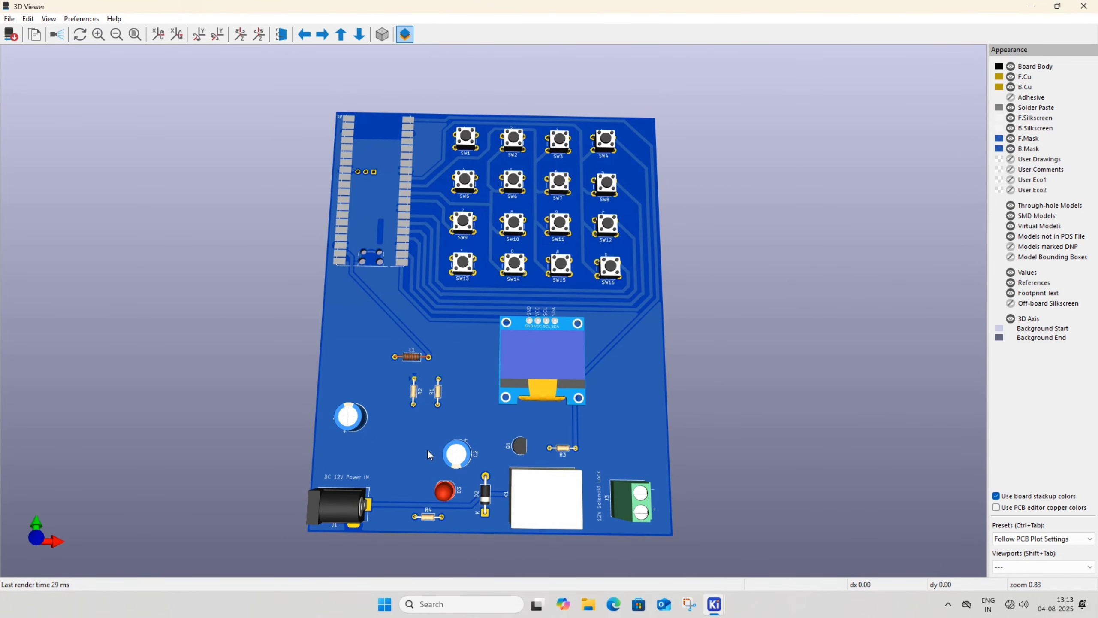
pyautogui.moveTo(424, 440); pyautogui.dragTo(531, 514)
pyautogui.scroll(2, 383, 380)
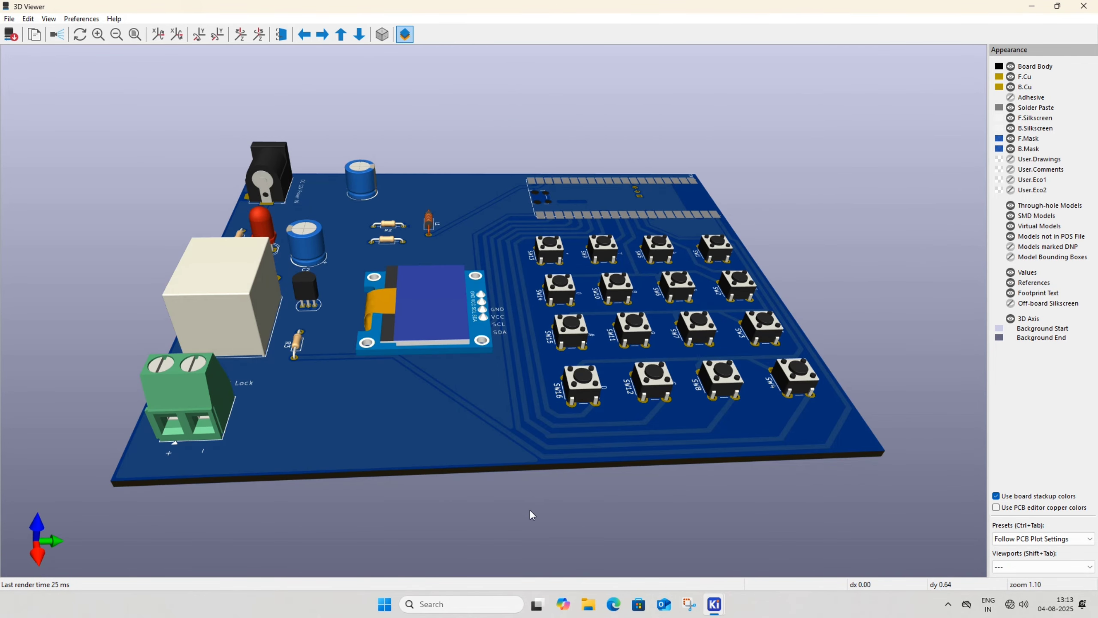